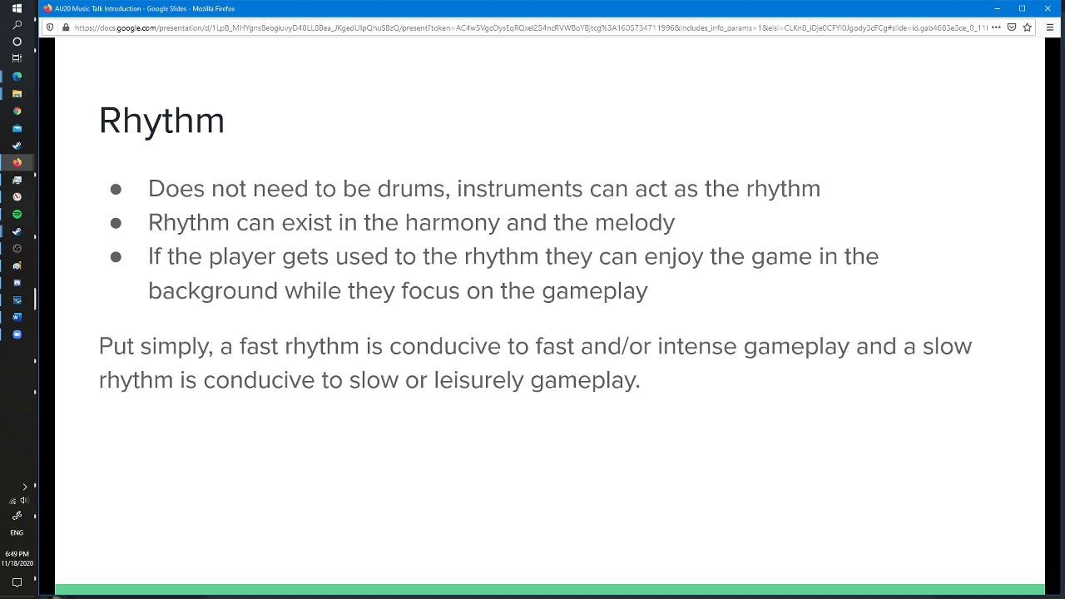
- Advance to the next slide, switch to Discord, and change the screen share to stream the Bosca Ceoil application
key("Right")
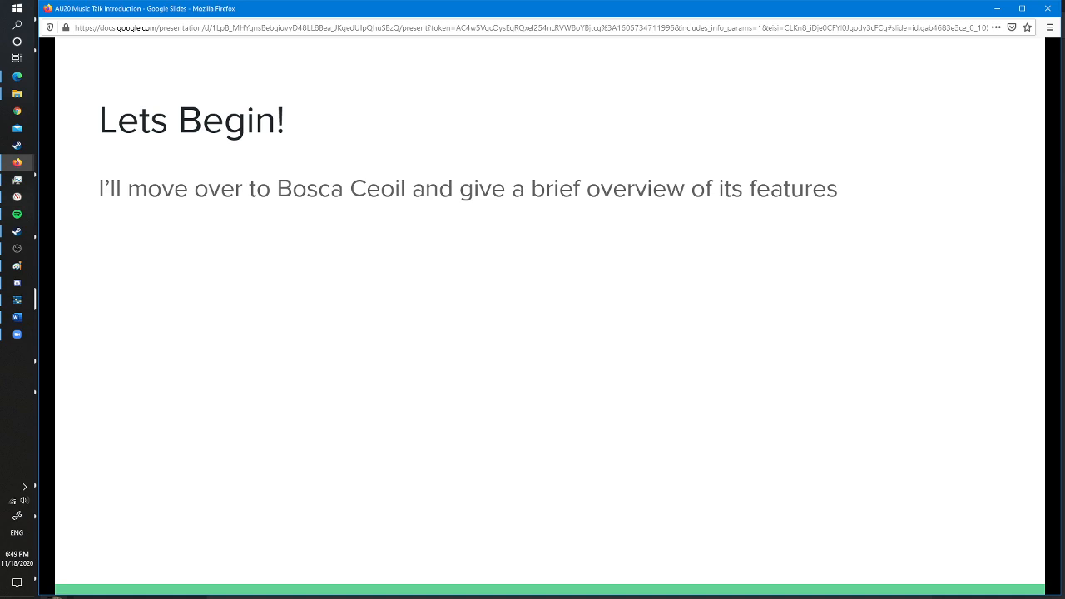
key("alt+Tab")
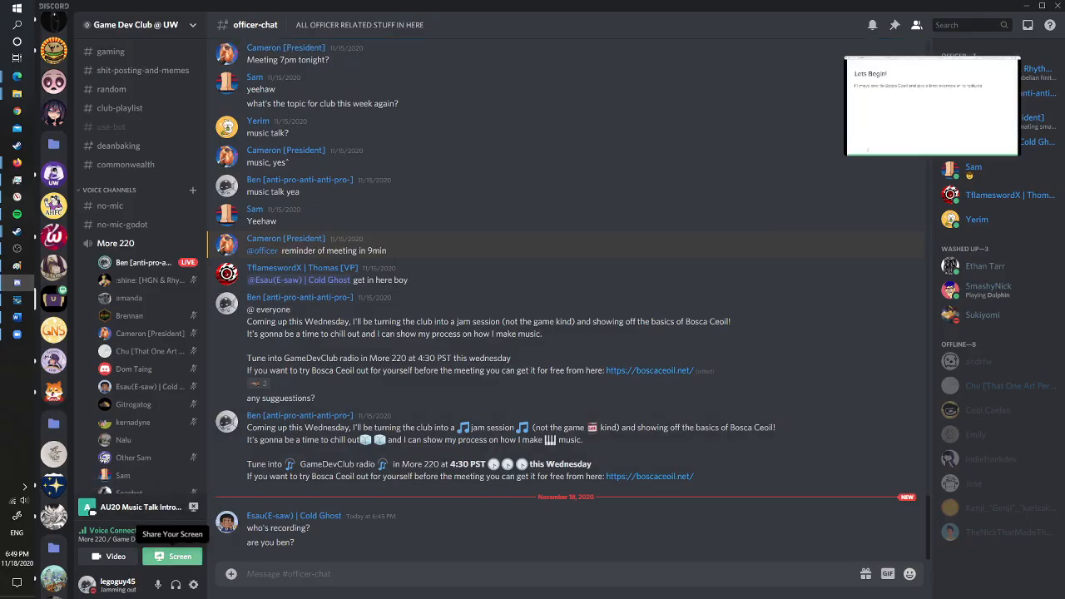
left_click(172, 555)
left_click(167, 507)
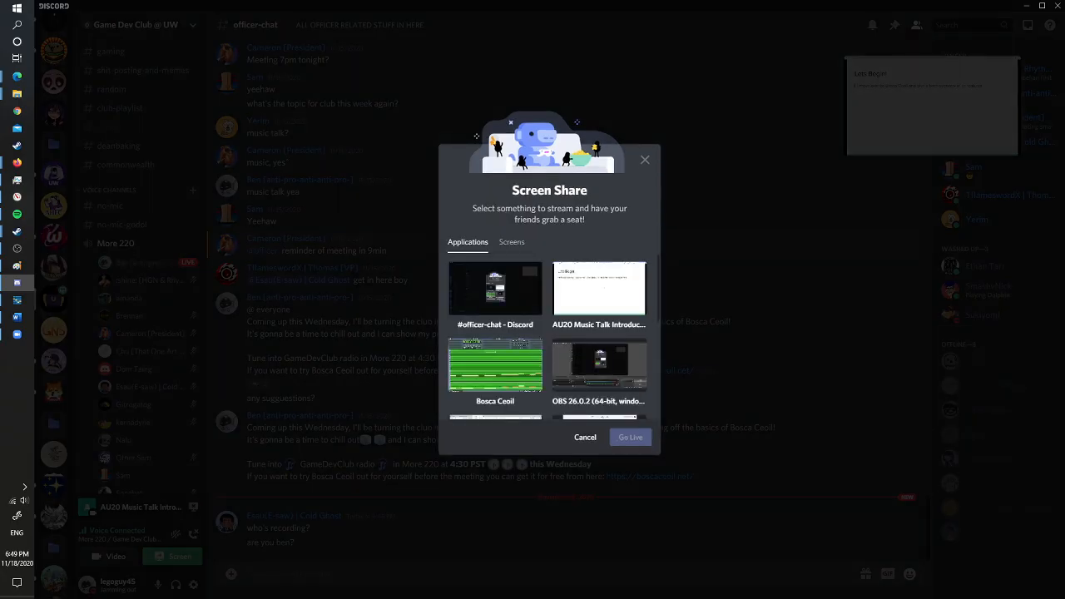
left_click(495, 366)
left_click(629, 416)
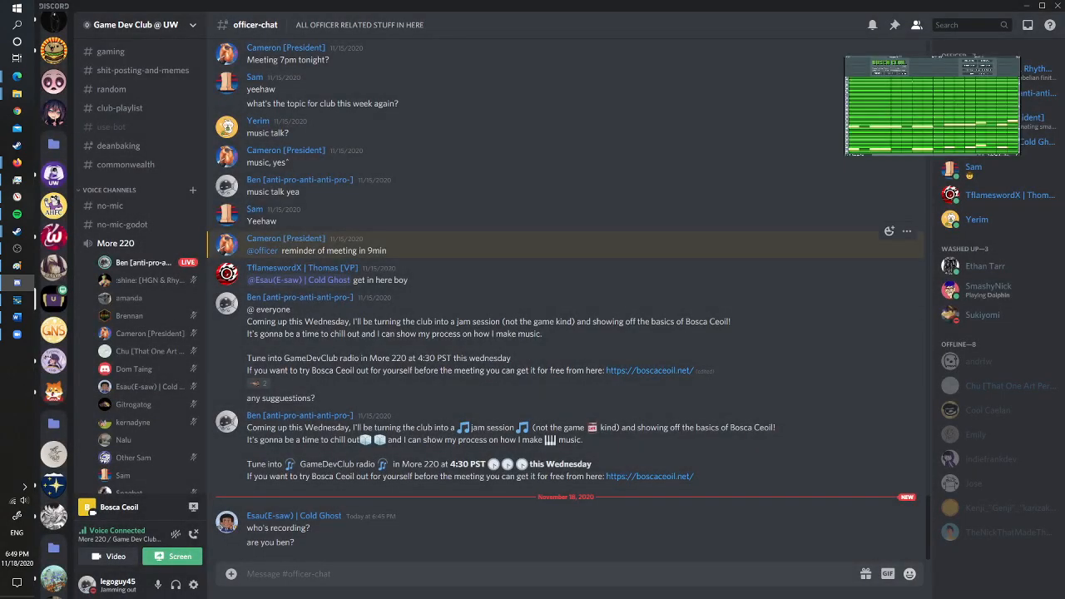
- Switch to Bosca Ceoil and look over the open song's arrangement and file options
left_click(16, 300)
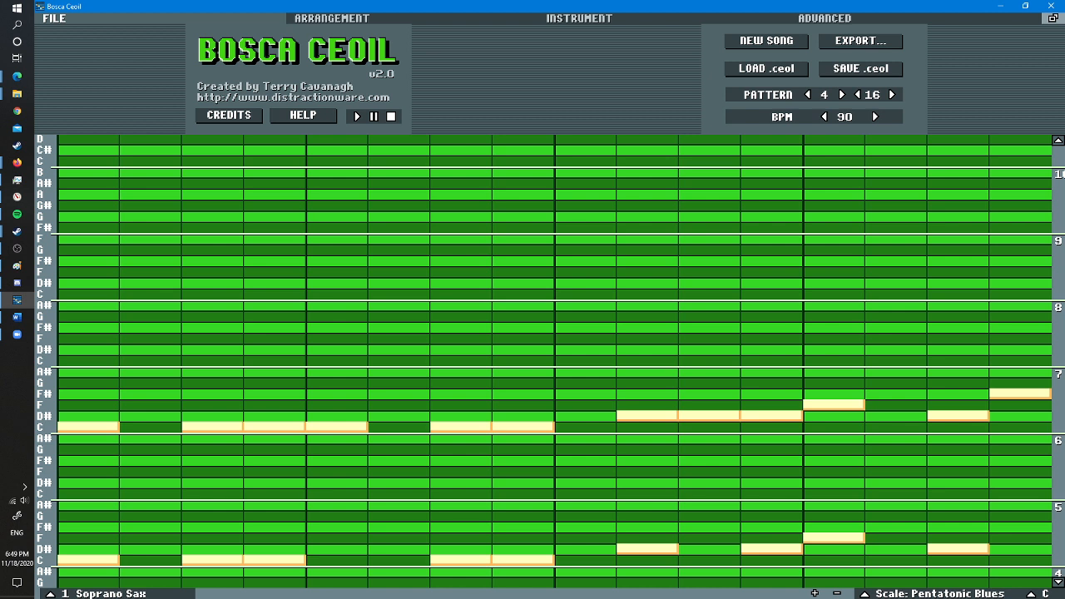
left_click(331, 17)
left_click(55, 18)
left_click(332, 18)
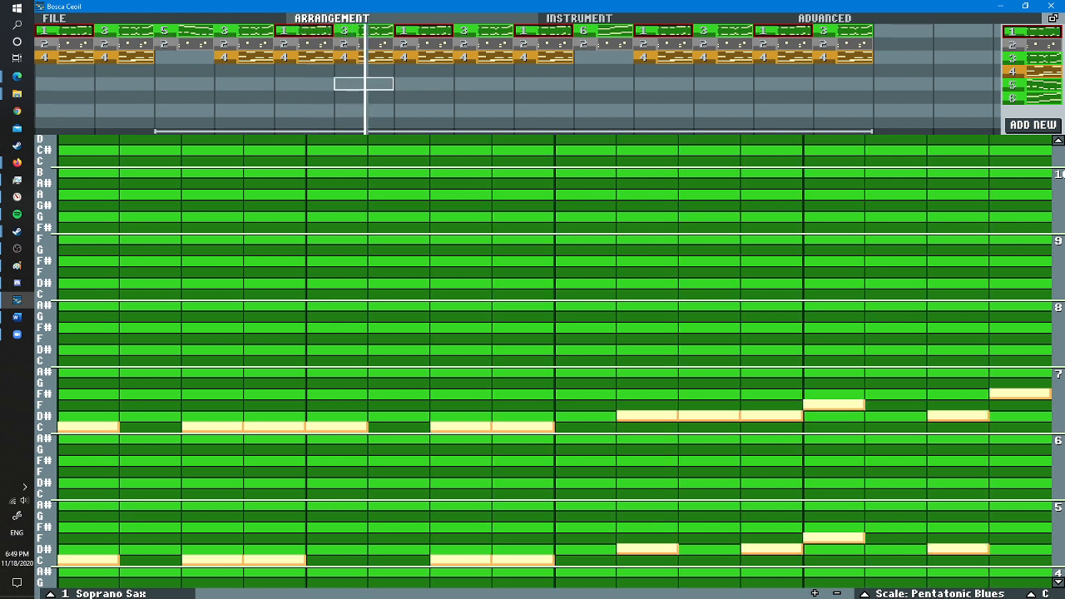
left_click(75, 18)
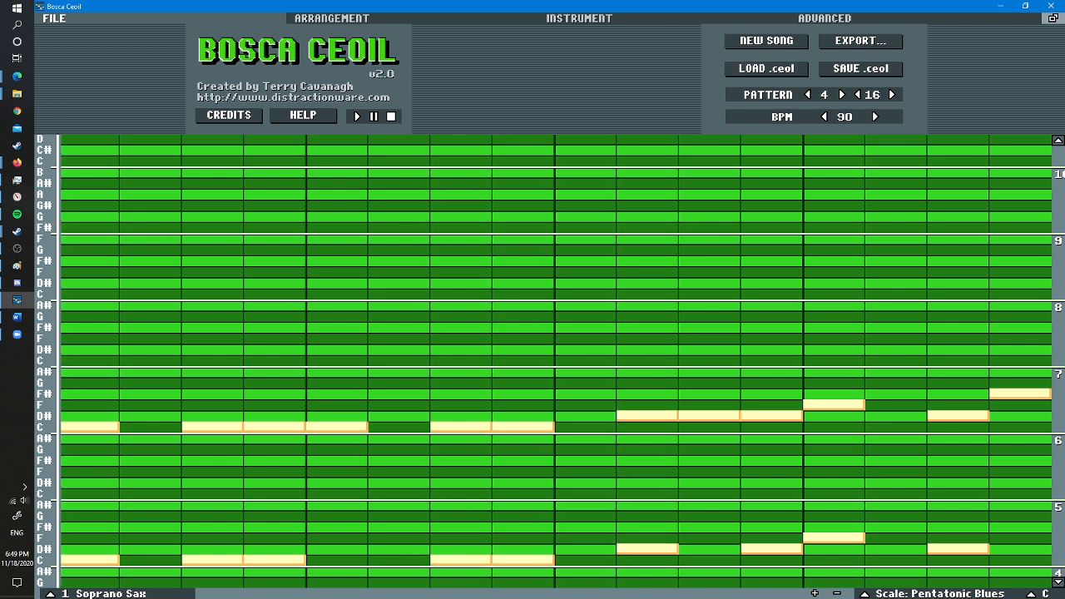
- Start a new song, set its tempo to 100 BPM, and toggle playback
left_click(766, 40)
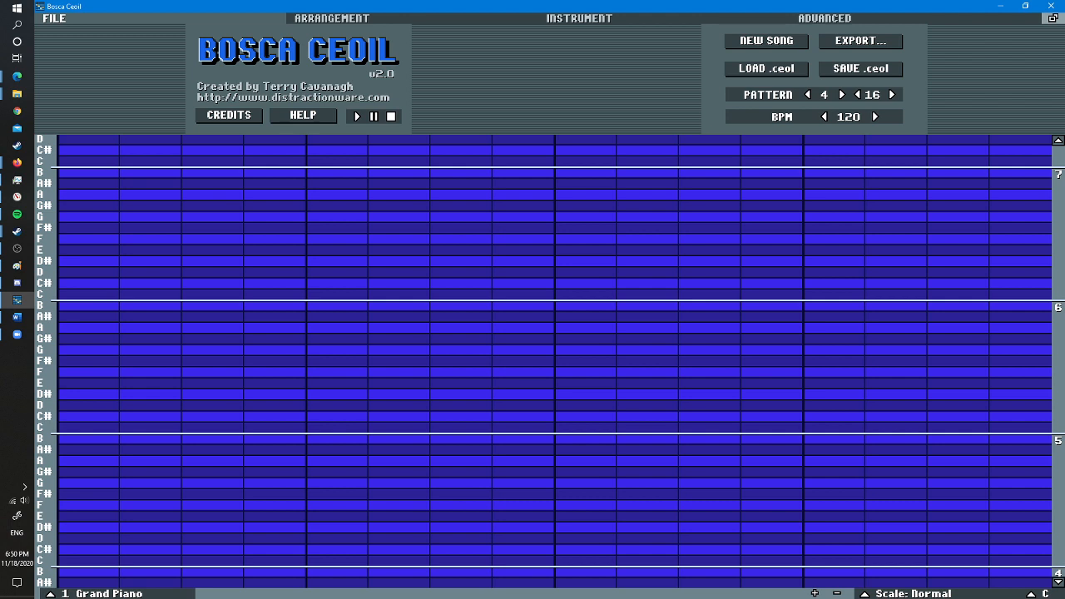
left_click(825, 117)
left_click(825, 117)
left_click(824, 118)
left_click(356, 115)
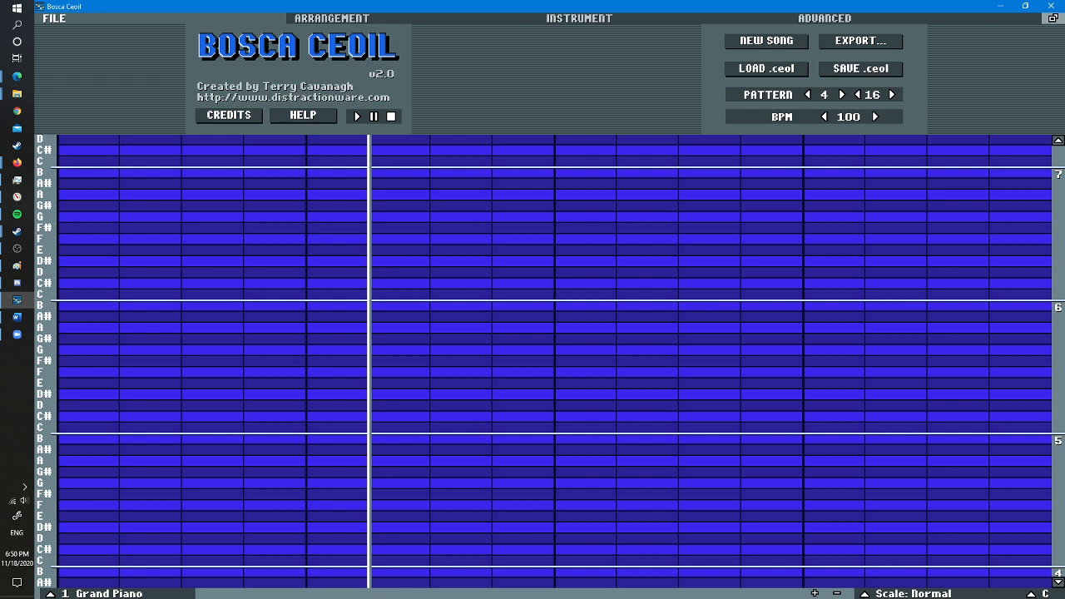
- Try placing copies of pattern 1 in empty arrangement slots and remove each copy again
left_click(331, 17)
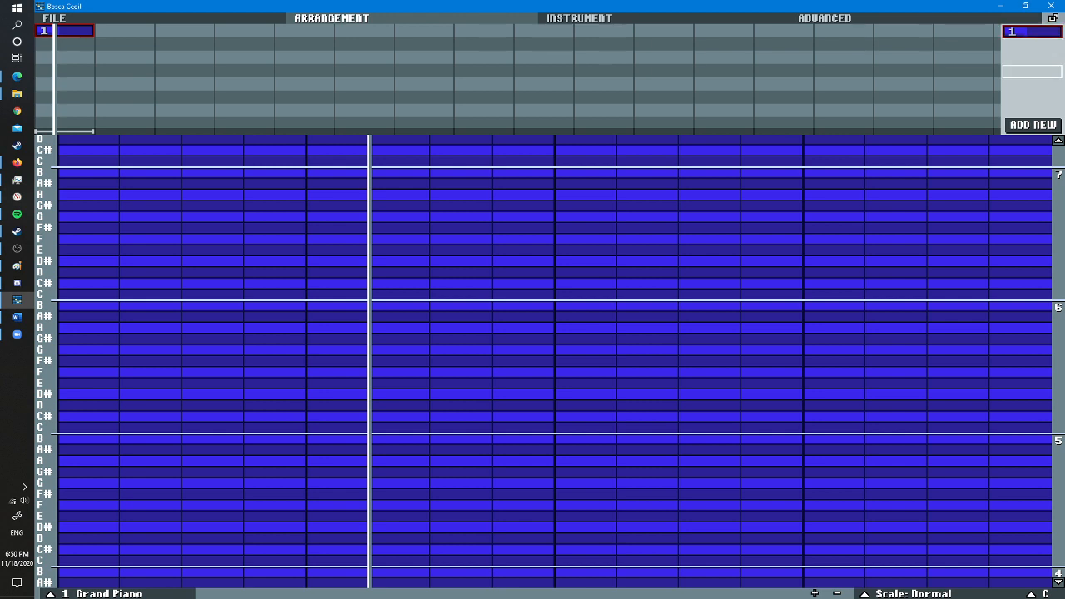
left_click_drag(1030, 32, 731, 59)
right_click(723, 58)
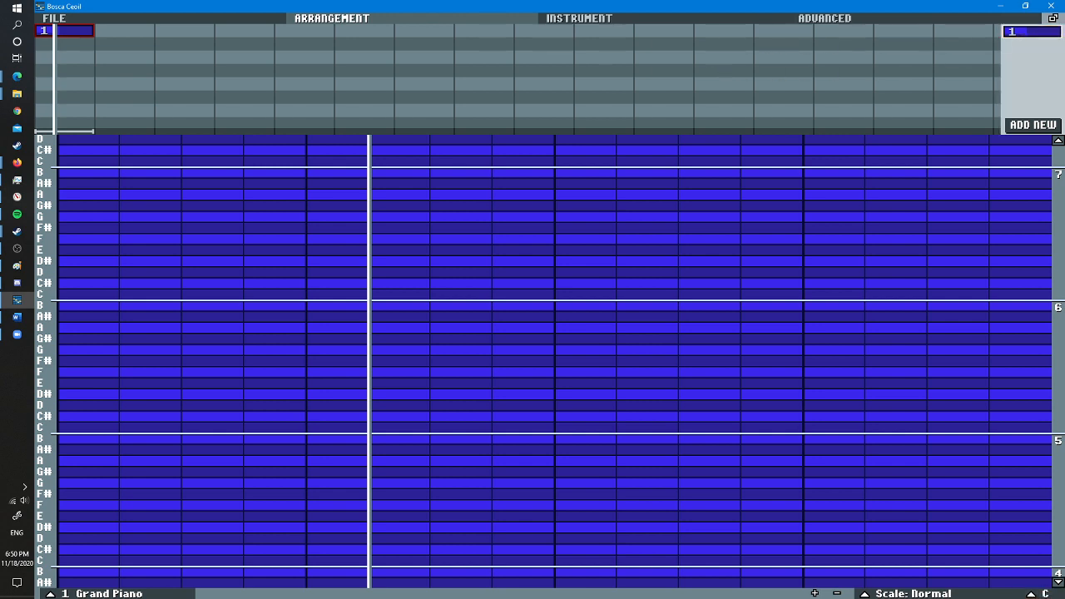
left_click_drag(1031, 31, 132, 32)
right_click(129, 32)
- Examine the Grand Piano's low pass filter and volume controls and the swing setting, and return to the arrangement
left_click(574, 20)
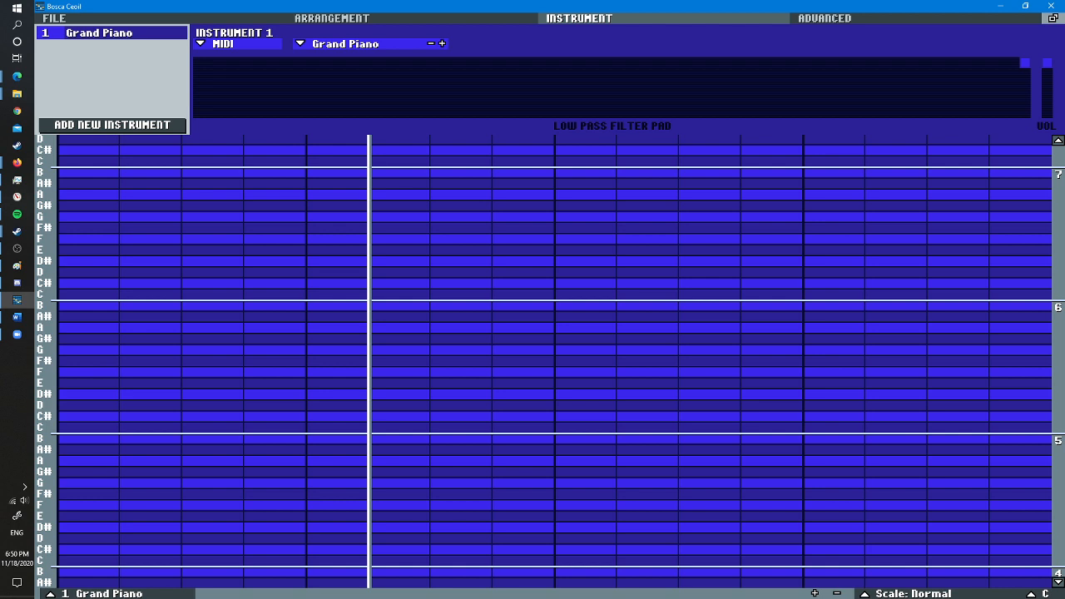
left_click_drag(572, 66, 1047, 62)
left_click(824, 17)
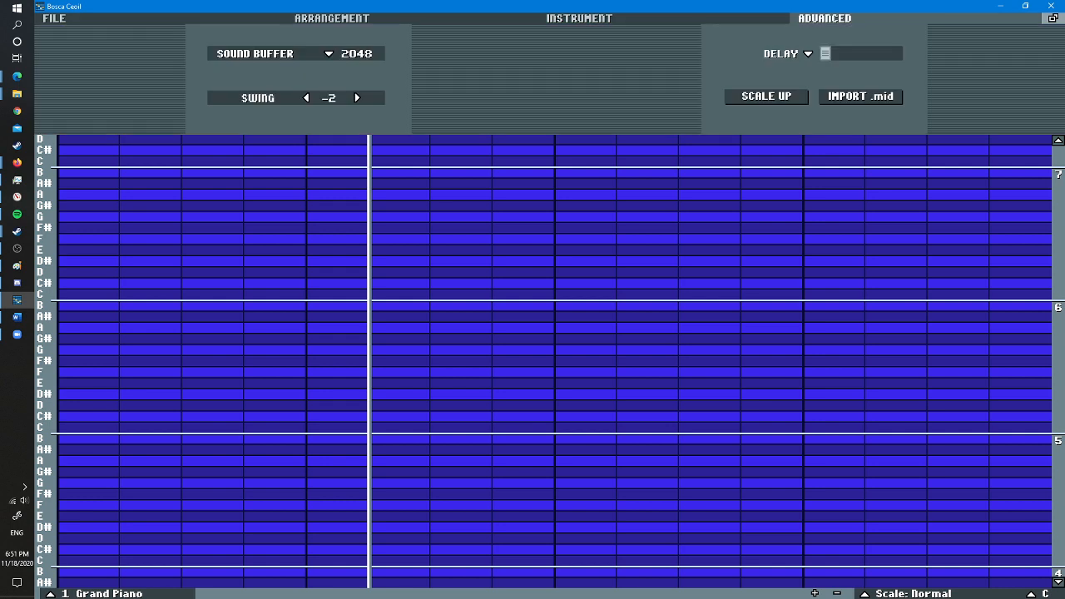
left_click(357, 98)
left_click(357, 98)
left_click(579, 17)
left_click(332, 17)
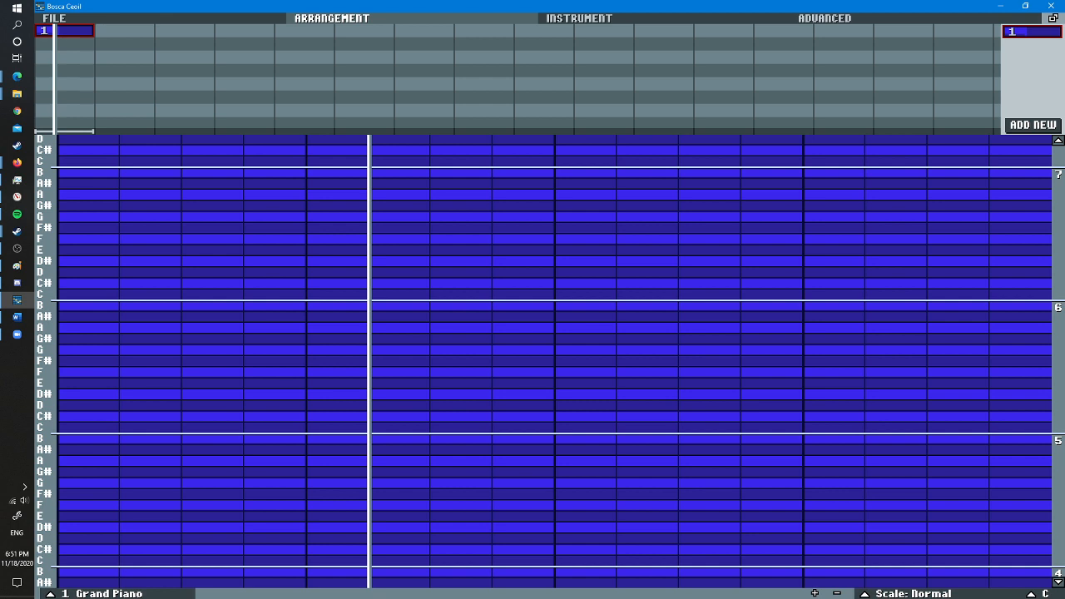
- Set the scale to Major and place eight consecutive two-column notes rising stepwise from C to the C above
left_click(912, 593)
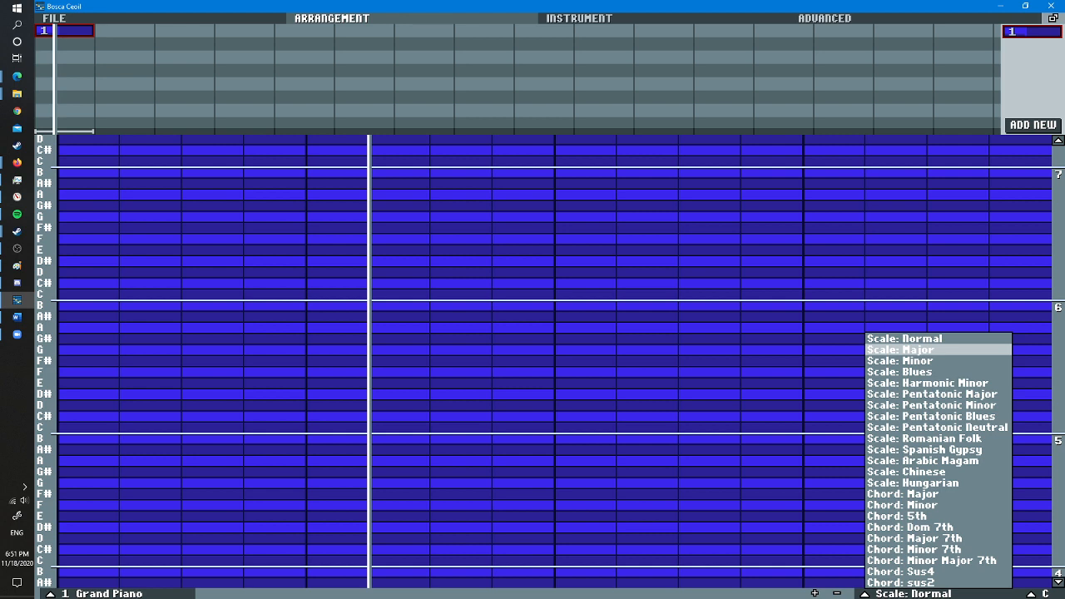
left_click(914, 349)
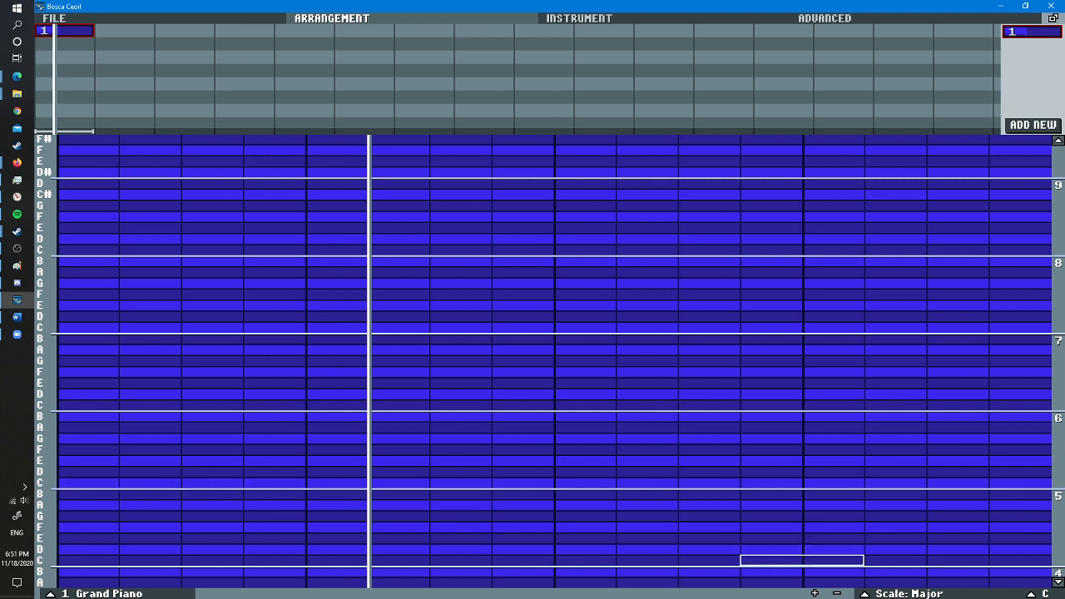
left_click(118, 482)
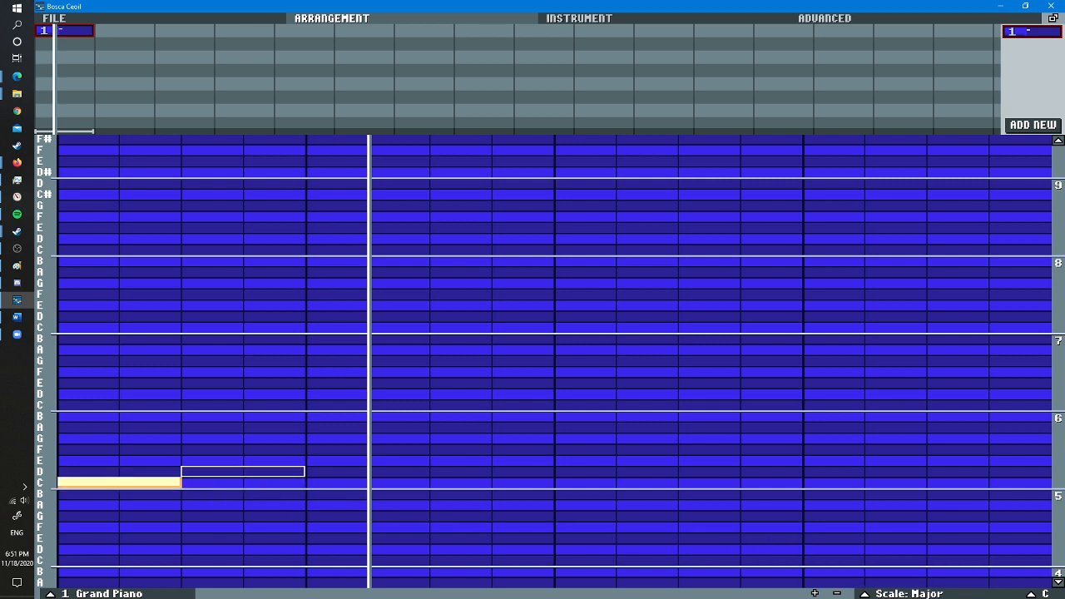
left_click(243, 470)
left_click(368, 460)
left_click(492, 449)
left_click(616, 437)
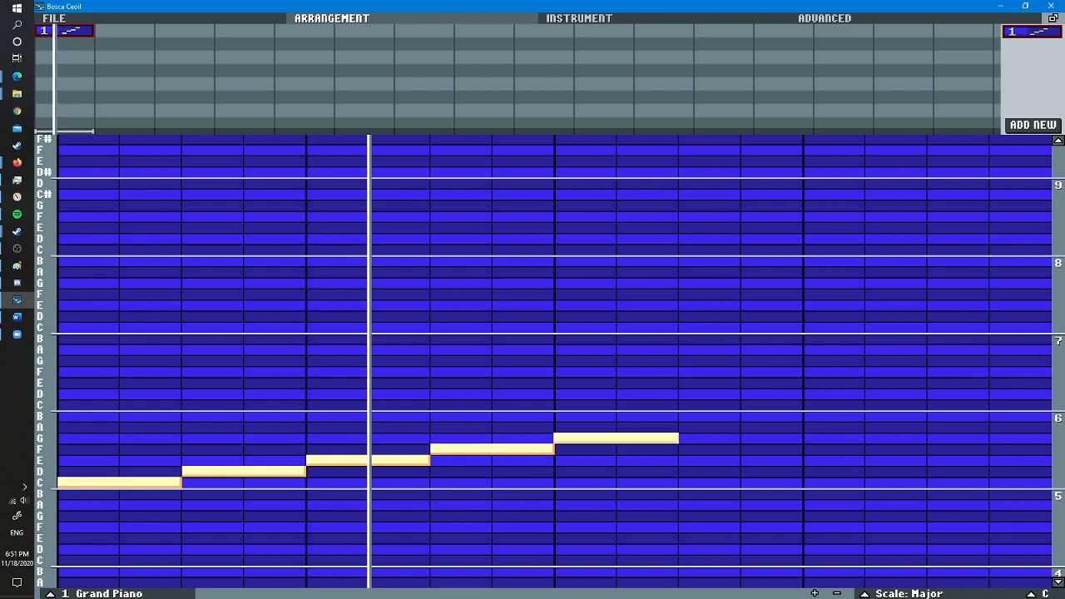
left_click(741, 427)
left_click(864, 415)
left_click(989, 405)
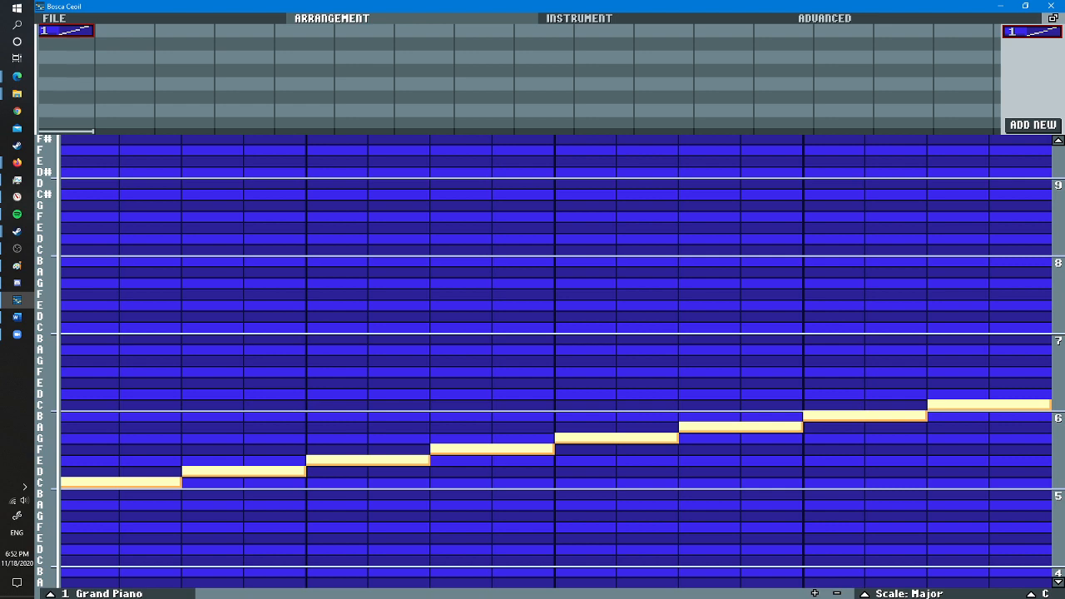
- Place the same eight-note rising C-to-C scale one octave below the existing notes
scroll(366, 383, "down", 4)
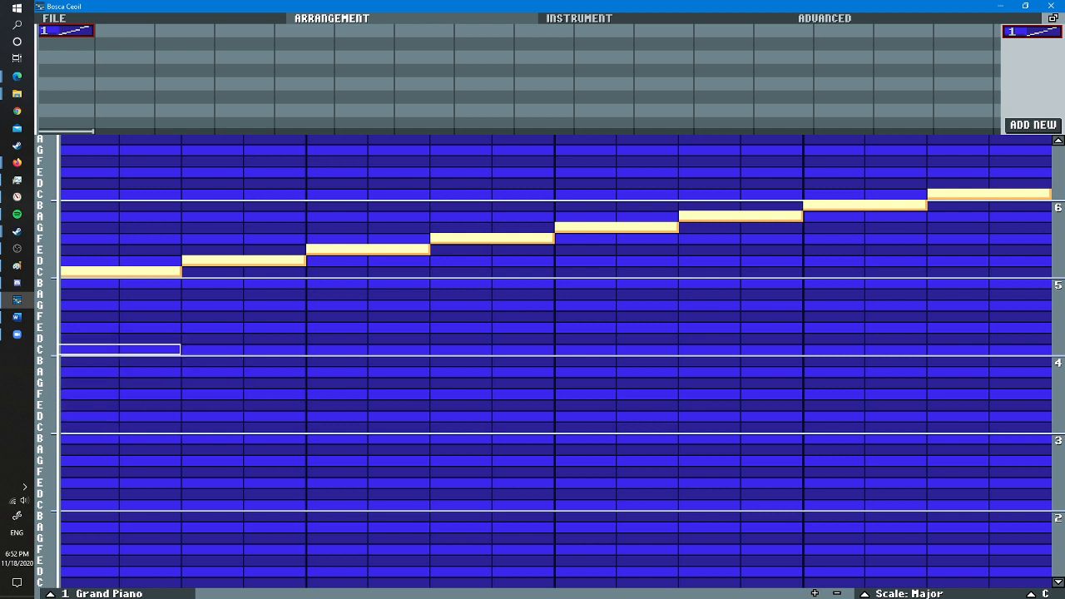
left_click(120, 349)
left_click(243, 338)
left_click(367, 327)
left_click(491, 316)
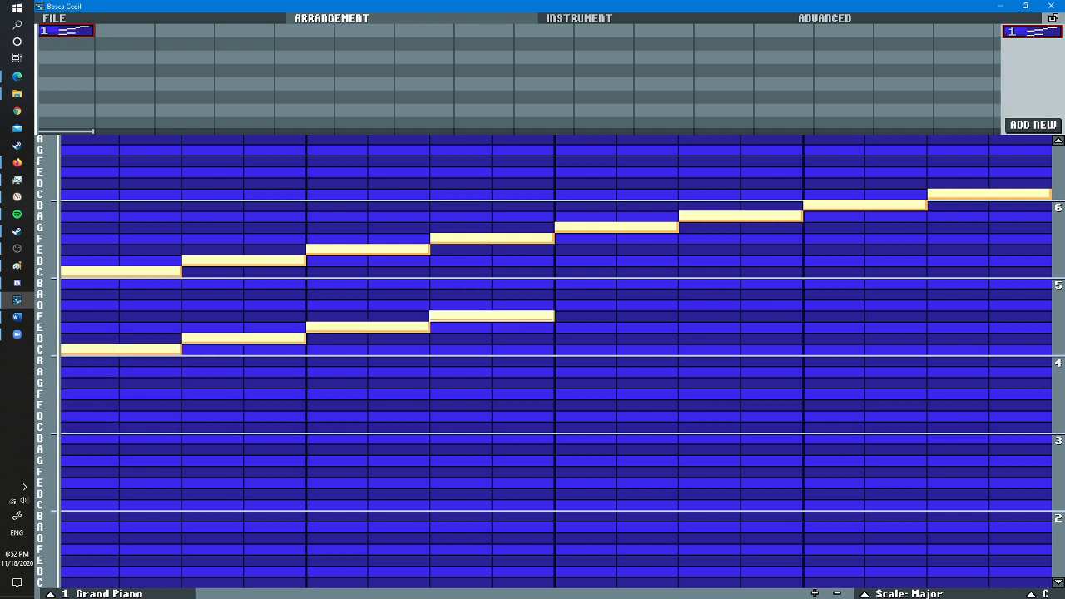
left_click(616, 305)
left_click(740, 293)
left_click(864, 283)
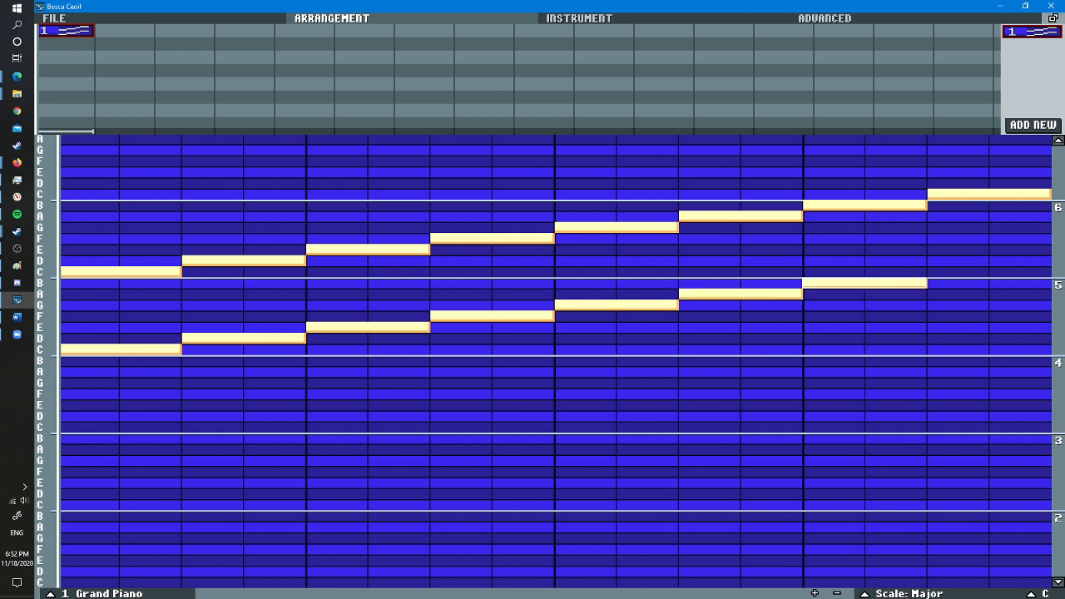
left_click(958, 272)
- Delete all eight notes of the upper-octave scale, keeping only the lower run, and toggle playback
right_click(958, 194)
right_click(616, 227)
right_click(761, 216)
right_click(848, 205)
right_click(492, 239)
right_click(367, 250)
right_click(267, 260)
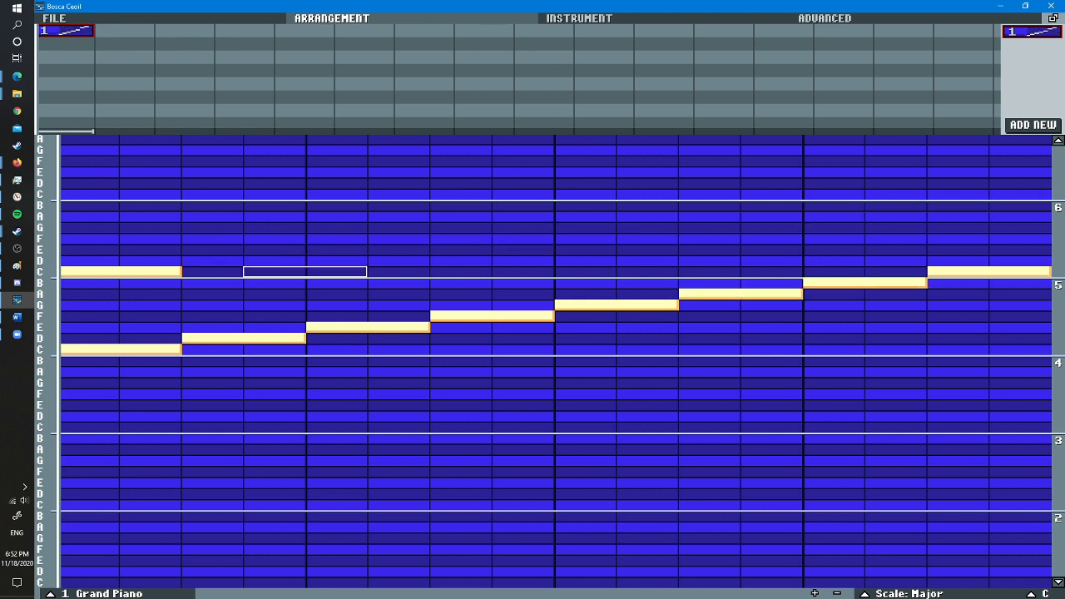
right_click(120, 271)
key("space")
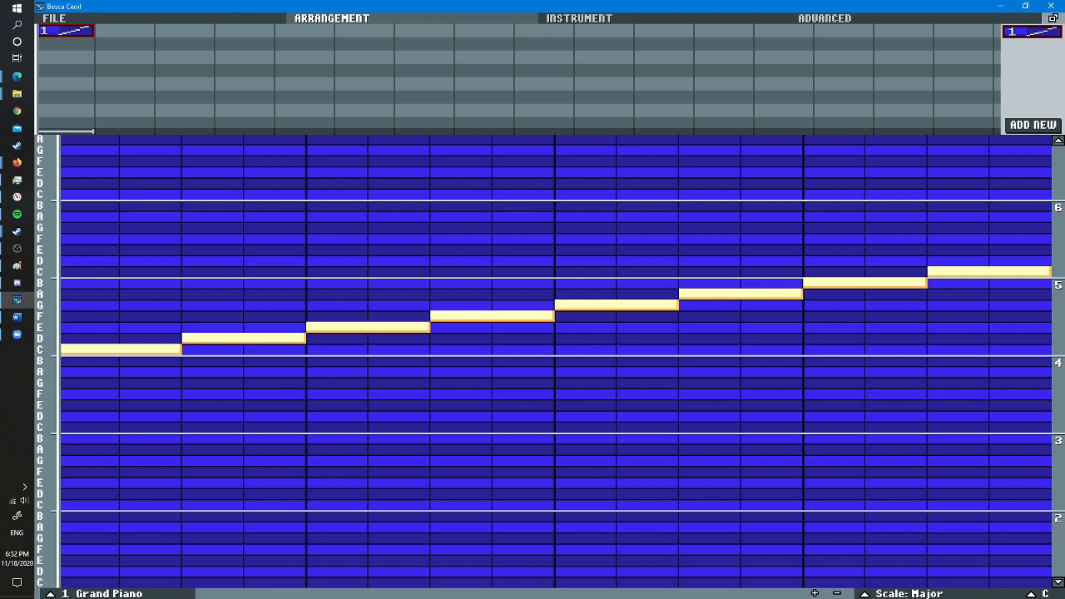
- Display the note grid in the Normal scale for comparison and set it back to Major
left_click(908, 593)
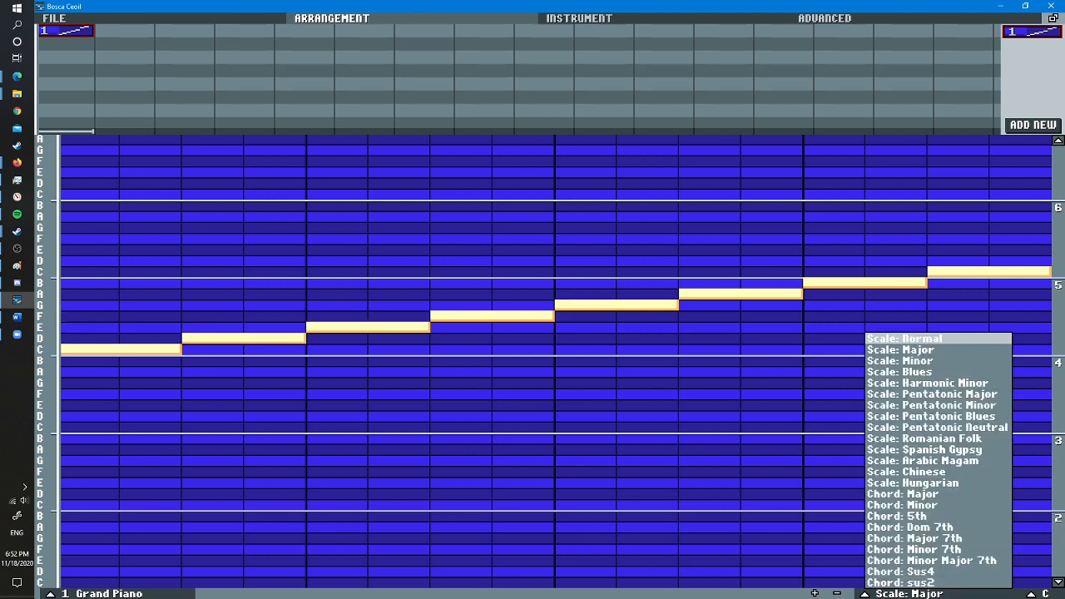
left_click(938, 340)
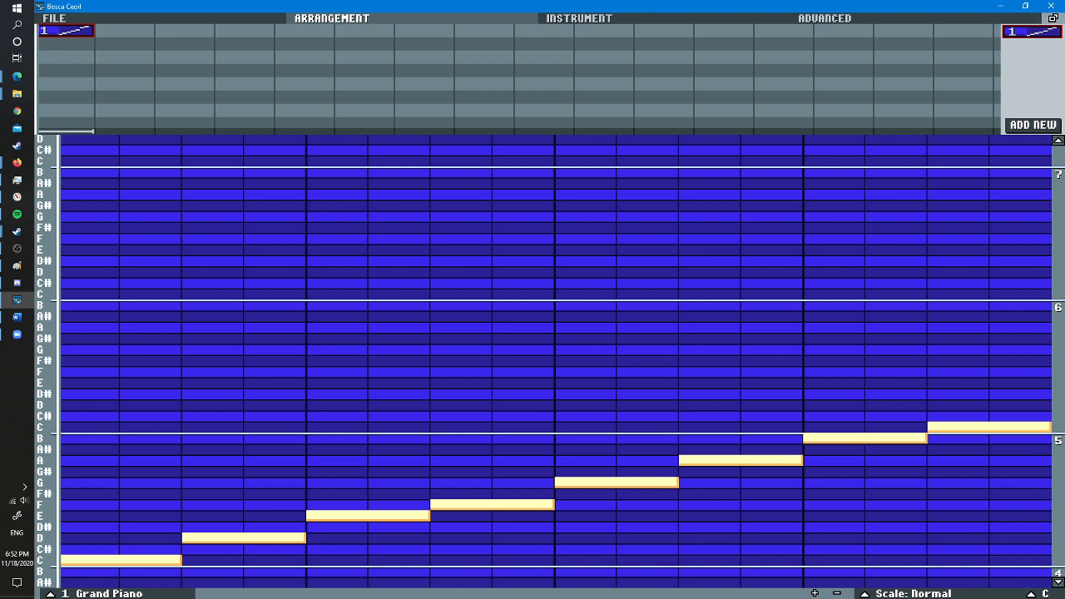
left_click(912, 593)
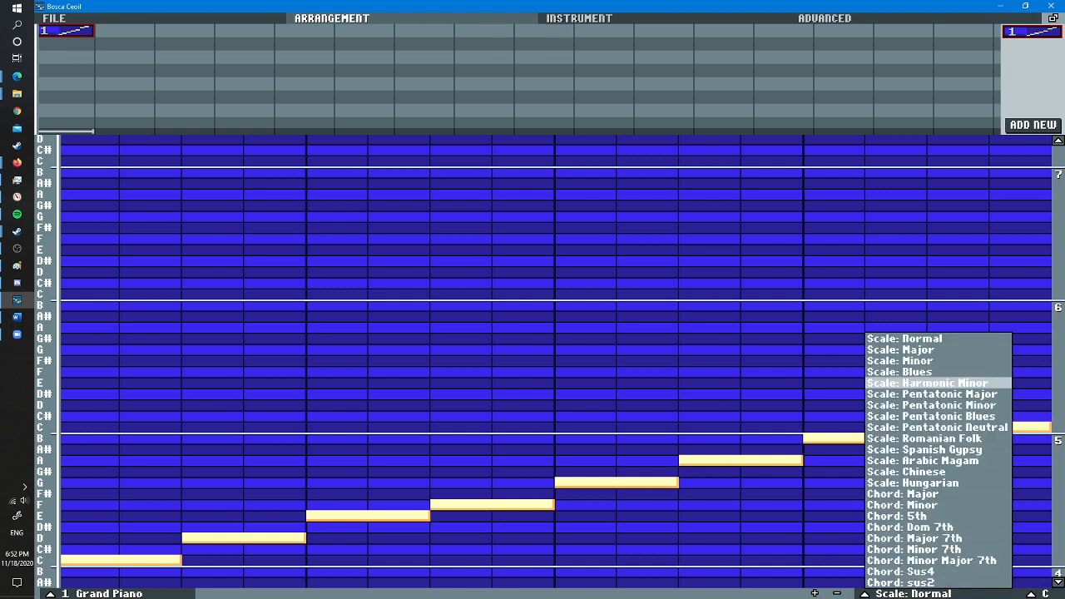
left_click(899, 349)
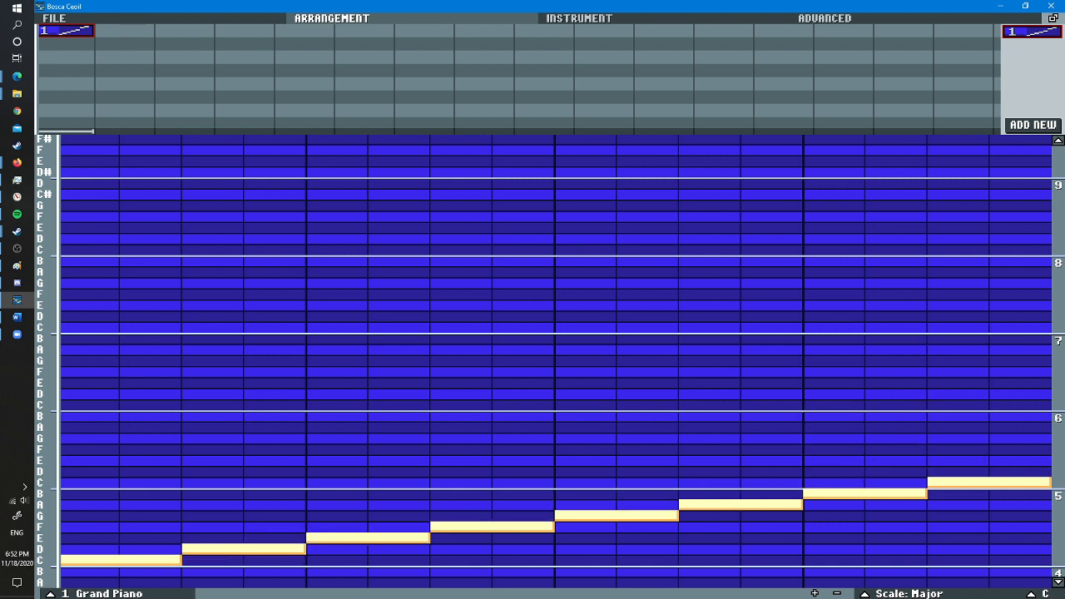
scroll(1019, 581, "down", 6)
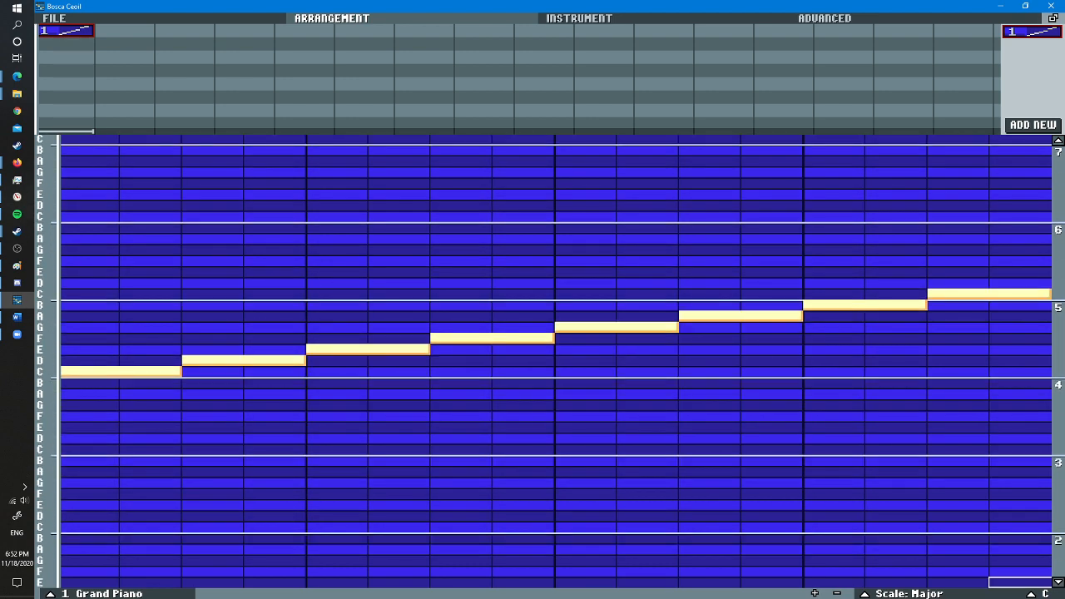
- Try the Minor scale on the pattern and return the grid to the Normal scale
left_click(902, 593)
left_click(899, 364)
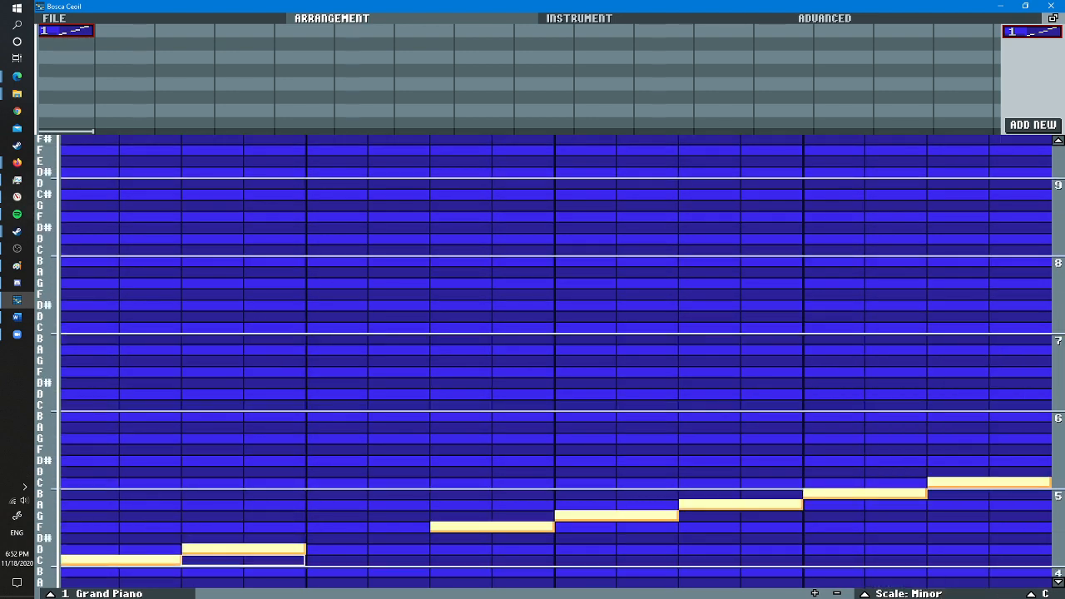
left_click(902, 593)
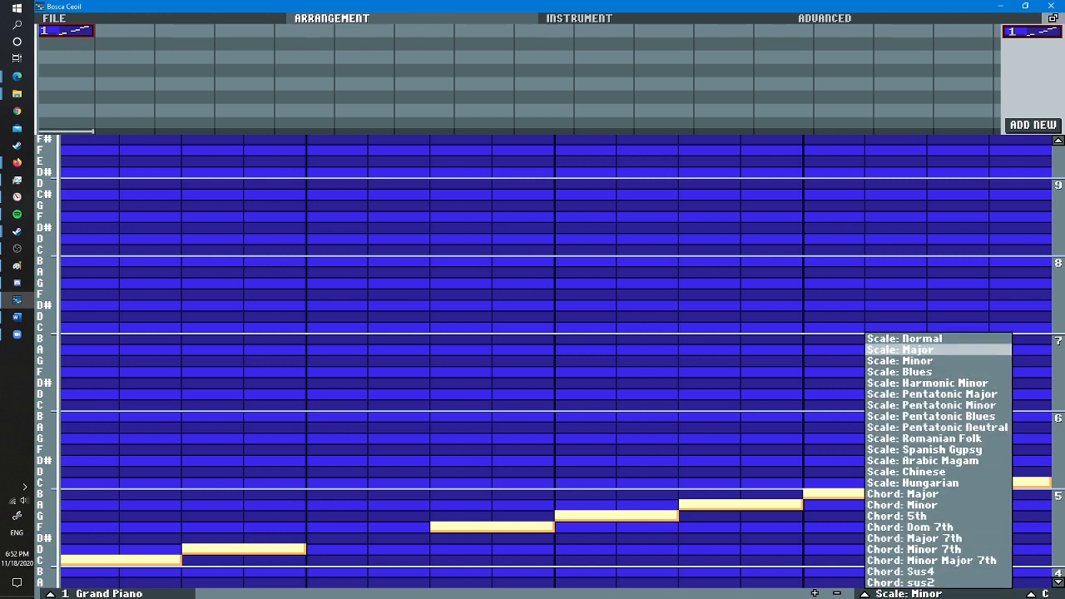
left_click(924, 338)
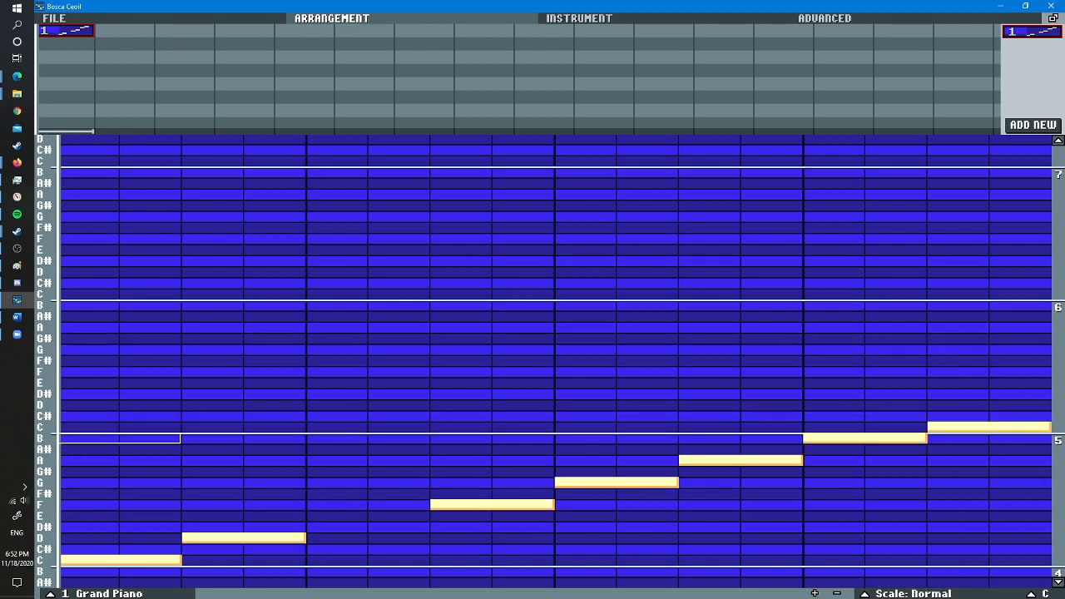
- Set the scale to Major and add a two-column E note in the gap between D and F
left_click(902, 593)
left_click(924, 353)
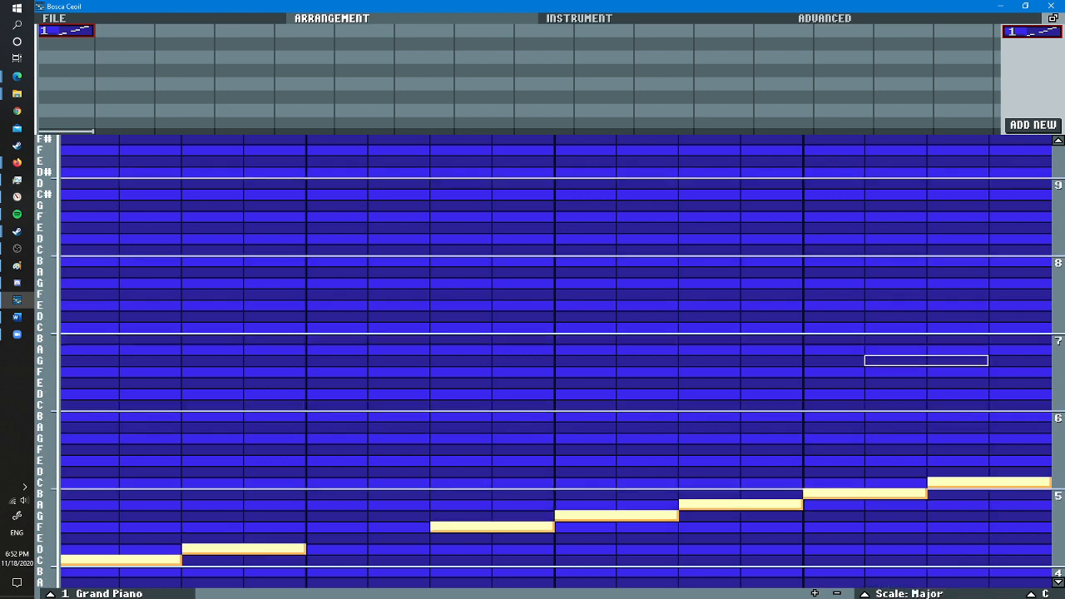
left_click(332, 538)
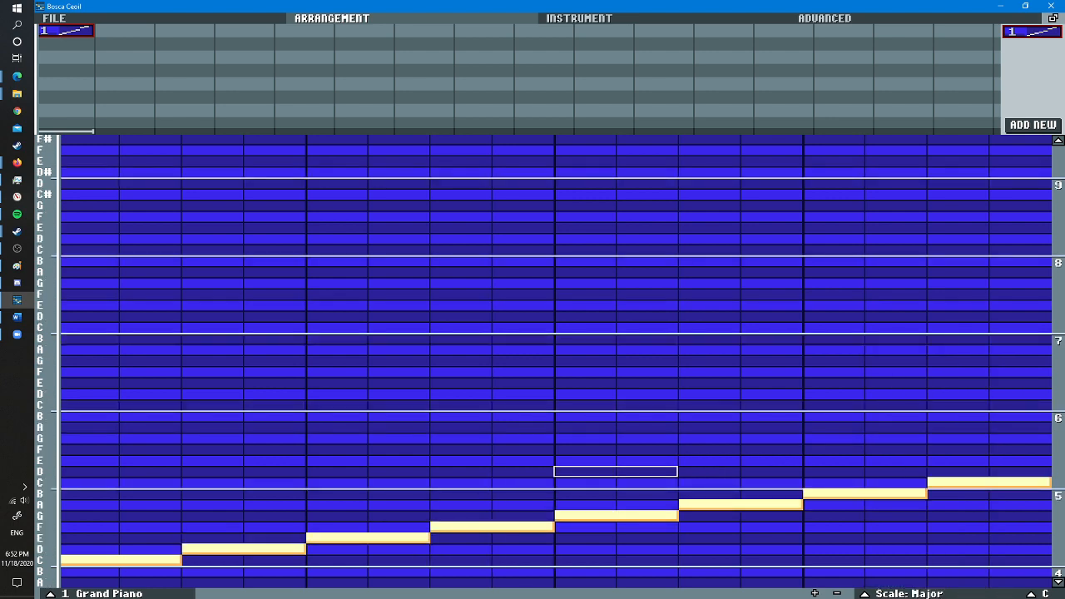
scroll(869, 526, "down", 5)
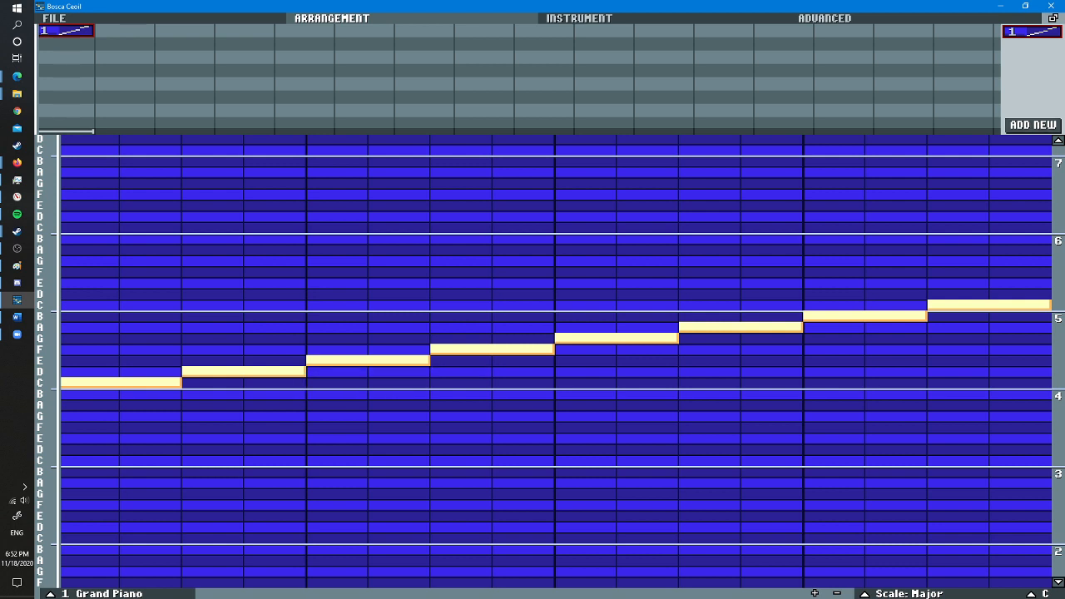
- Change the pattern's key to C# and display its note grid in the Normal scale
scroll(555, 362, "up", 1)
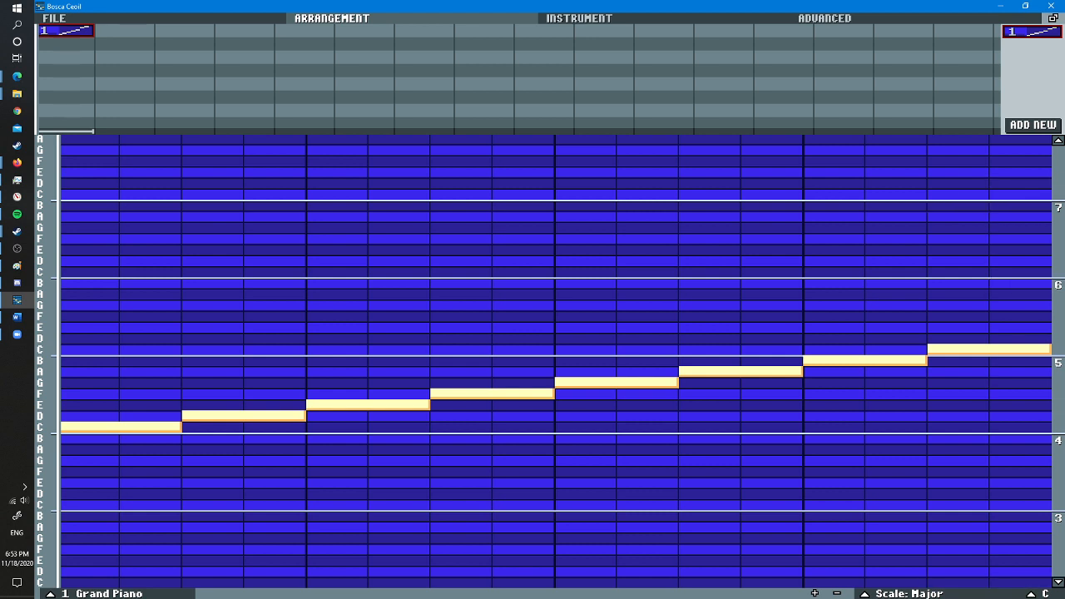
left_click(1038, 593)
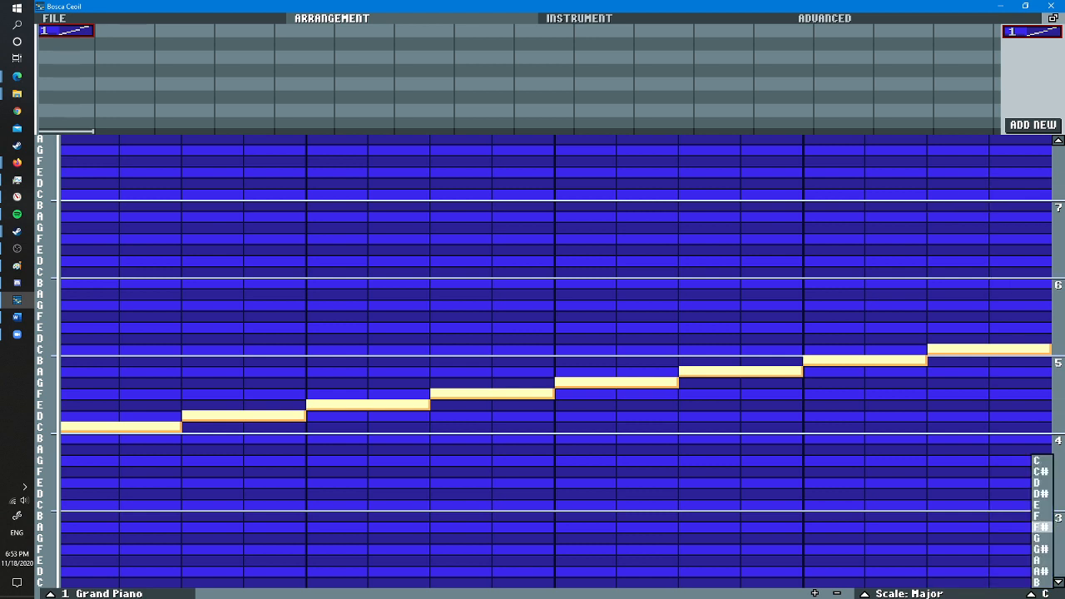
left_click(1041, 471)
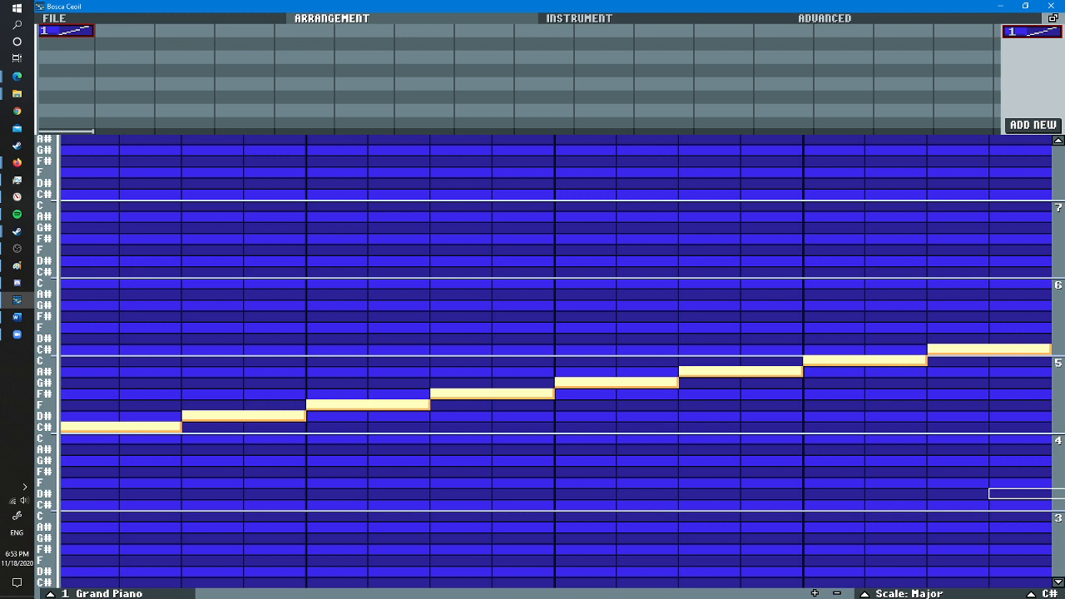
left_click(909, 593)
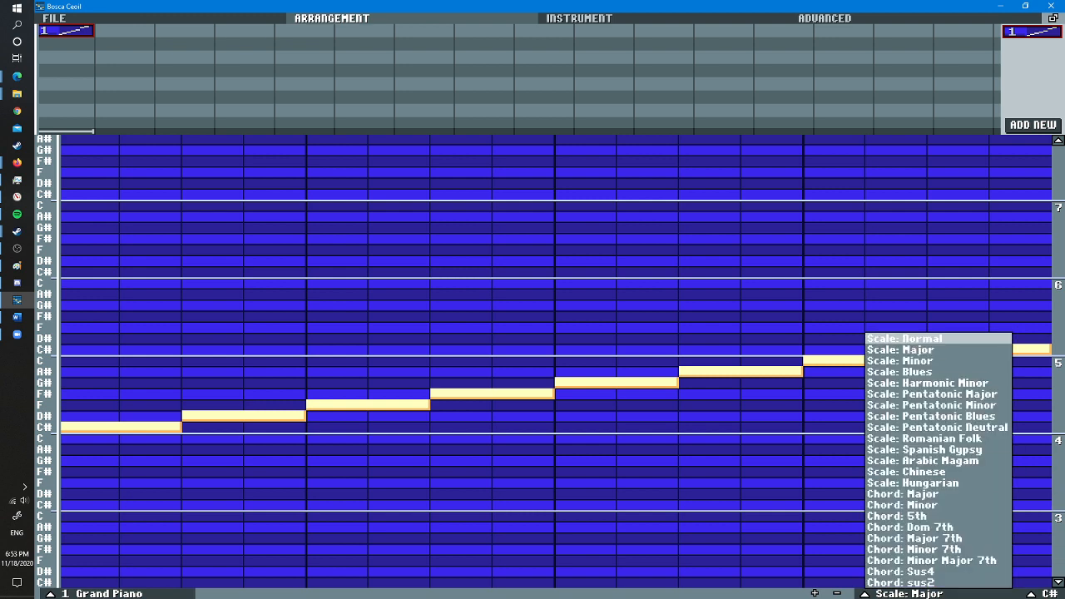
left_click(923, 338)
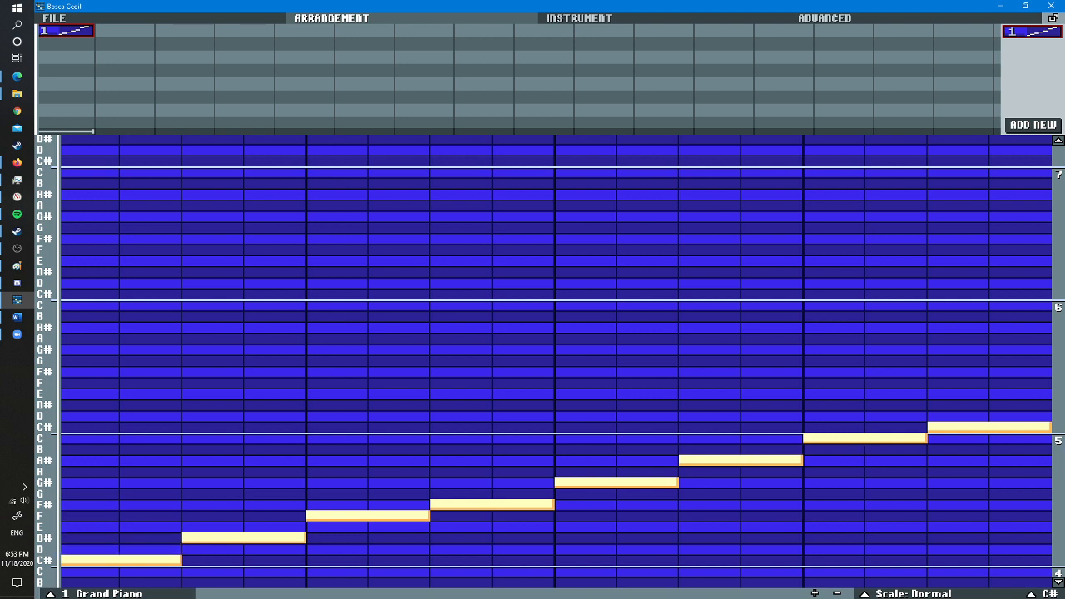
- Return the pattern's key to C and its scale to Major
scroll(556, 361, "down", 2)
left_click(1042, 593)
left_click(1042, 460)
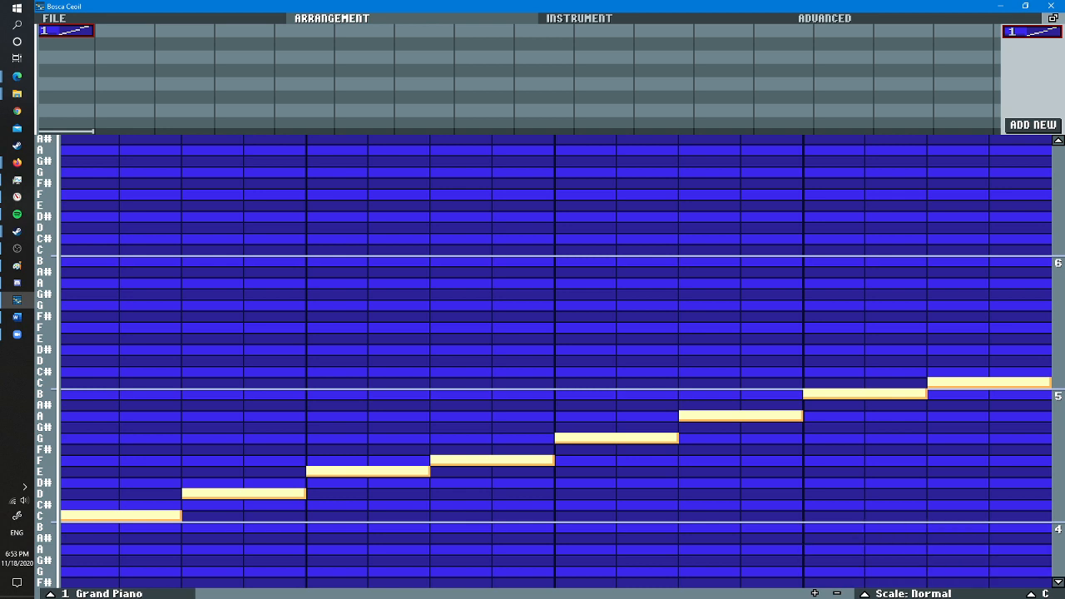
left_click(912, 593)
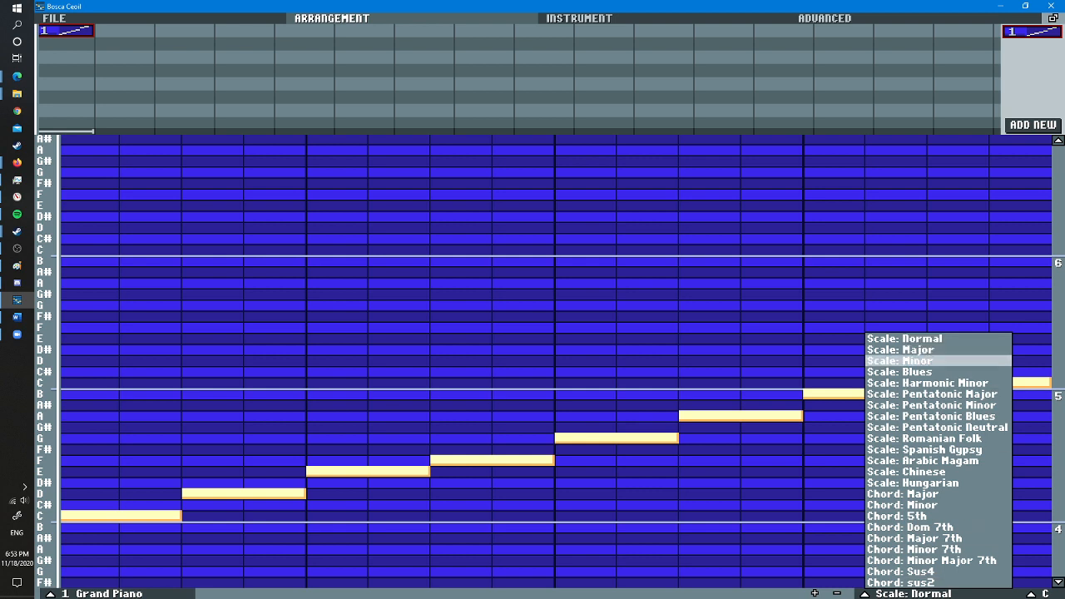
left_click(915, 349)
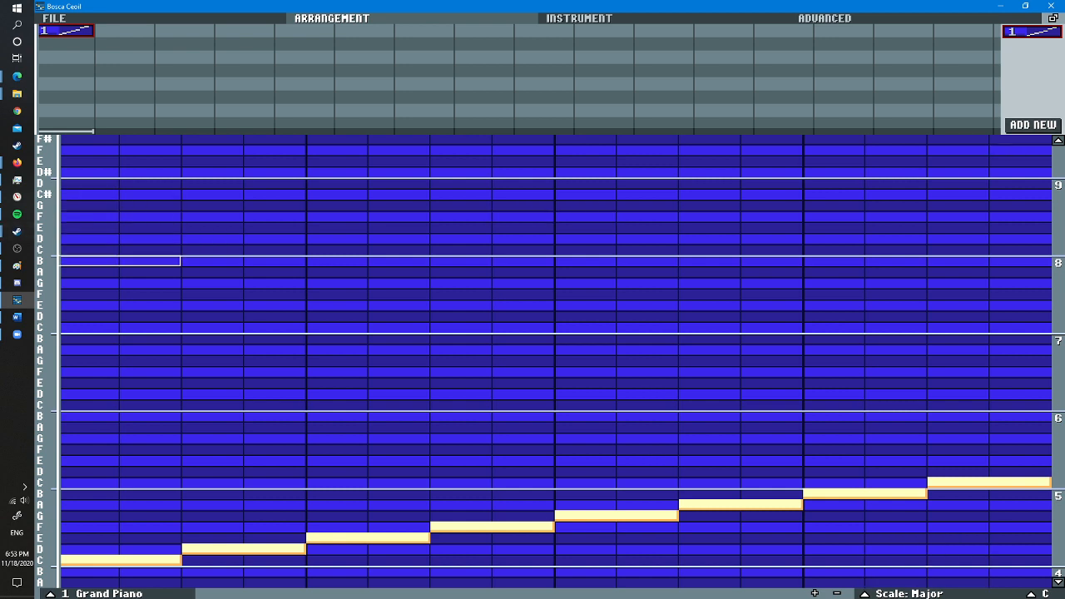
- Try to build a second C major run of two-column notes from C to G in a much higher octave
left_click(120, 249)
left_click(244, 238)
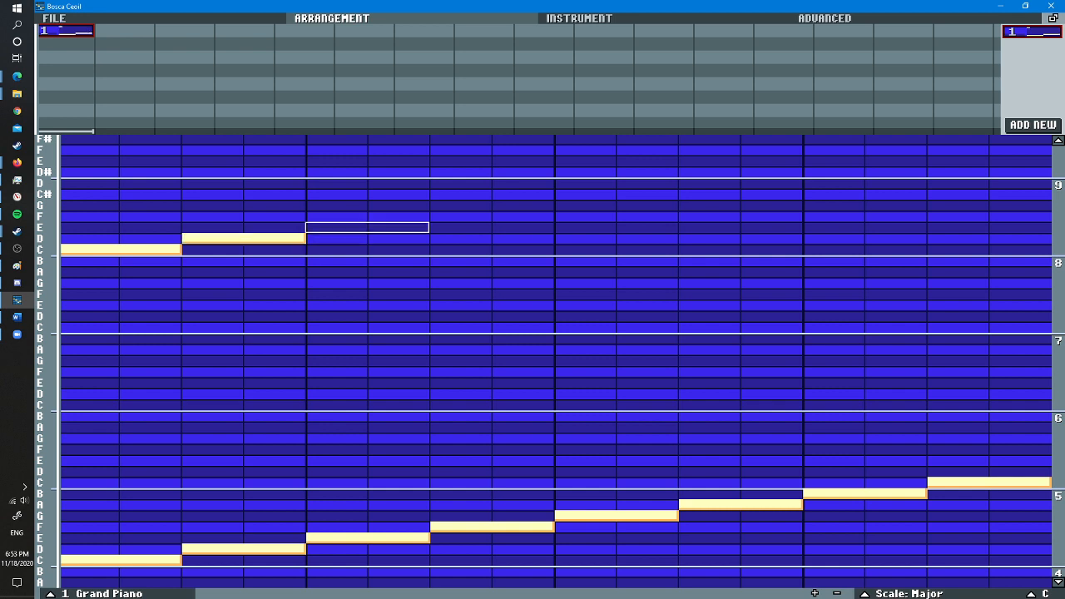
left_click(491, 215)
left_click(589, 205)
left_click(713, 194)
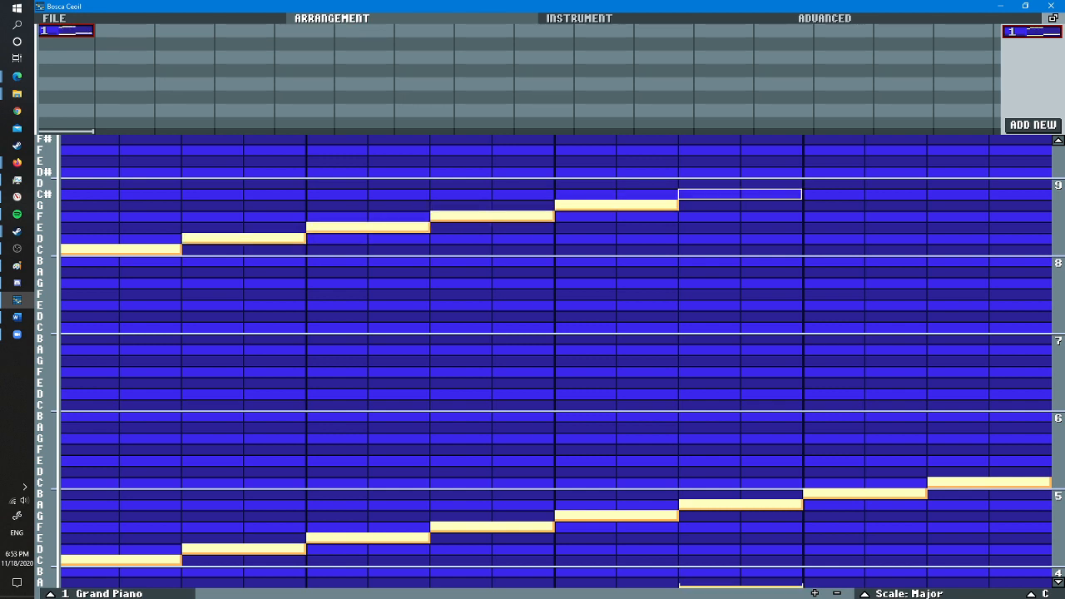
left_click(837, 183)
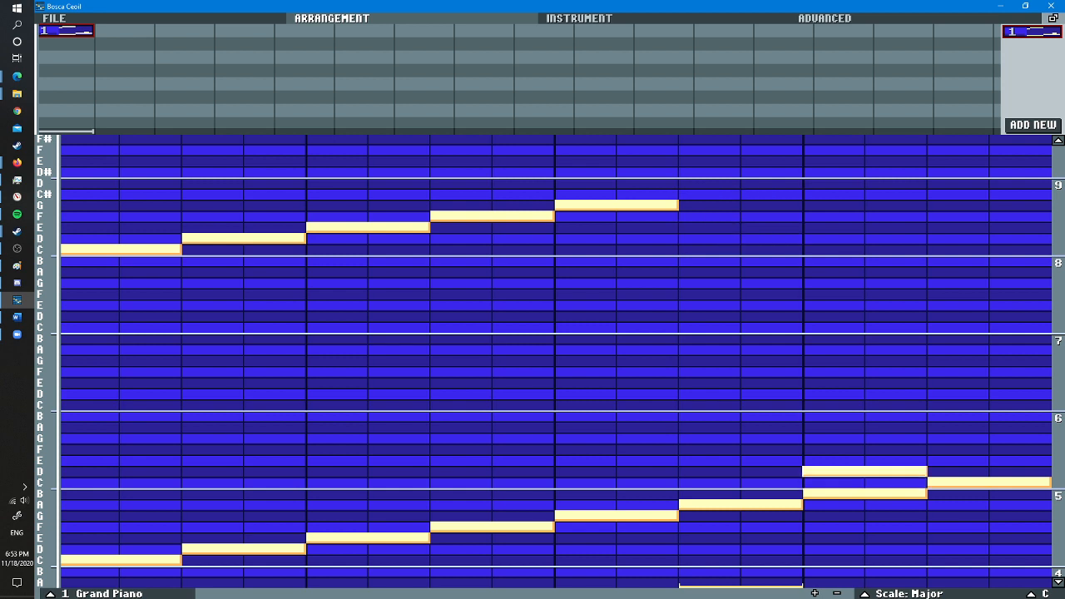
right_click(865, 471)
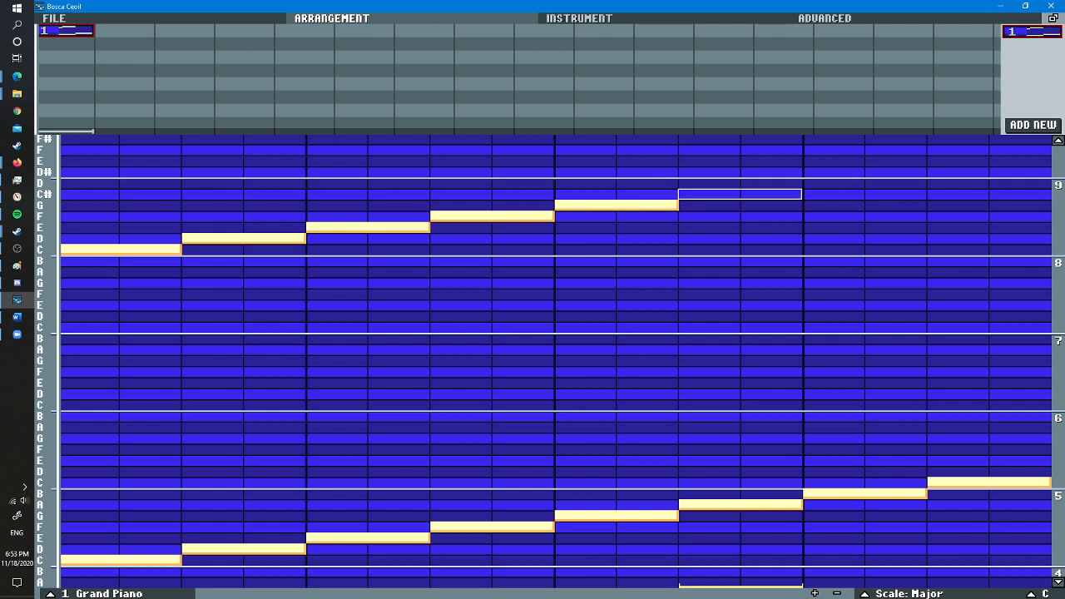
- Try to extend the high run beyond G, and delete the misplaced notes around the end of the lower scale
left_click(833, 183)
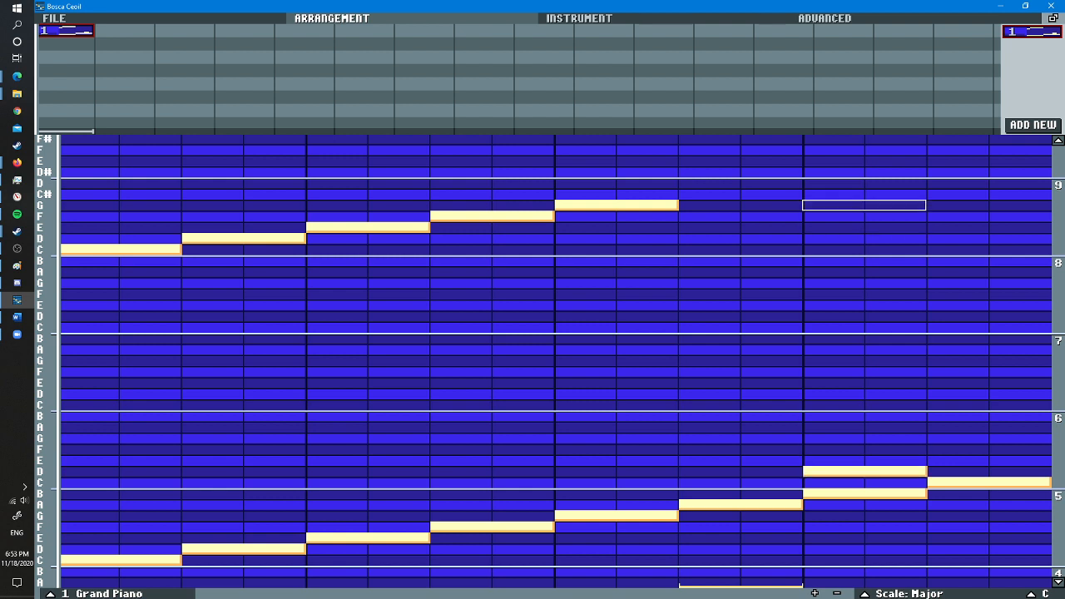
left_click(957, 183)
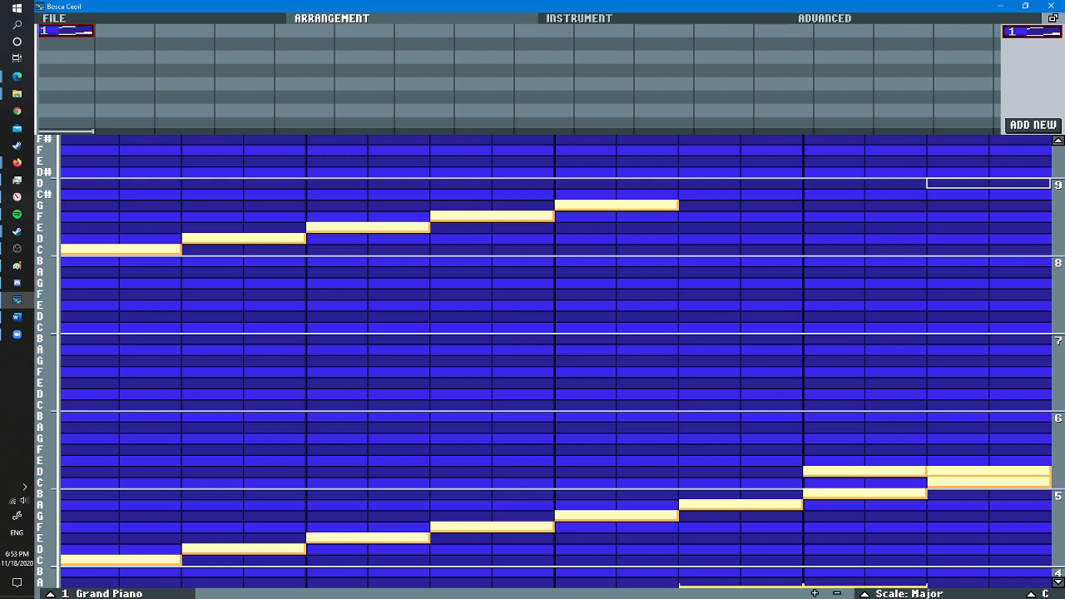
left_click(926, 167)
left_click(802, 160)
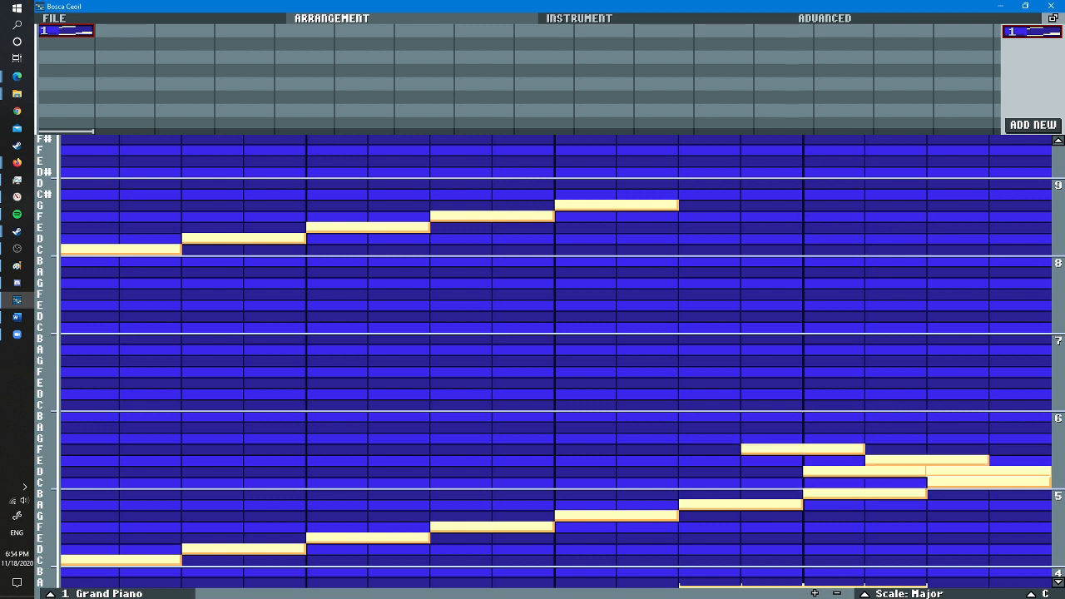
right_click(956, 471)
right_click(915, 460)
right_click(895, 471)
right_click(811, 450)
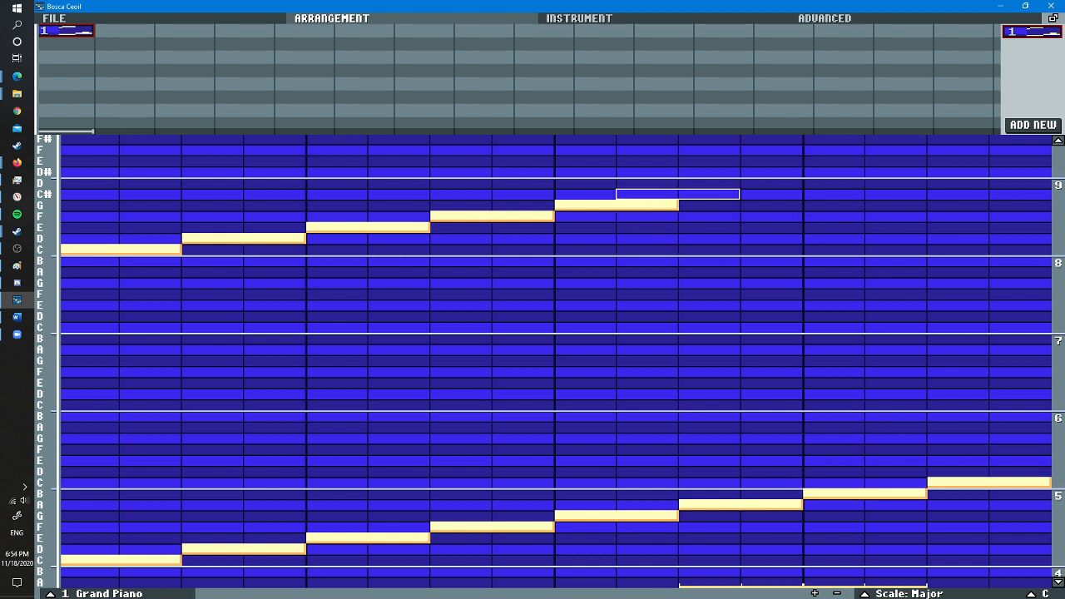
- Delete the five high-octave notes C, D, E, F and G
right_click(120, 248)
right_click(244, 238)
right_click(492, 215)
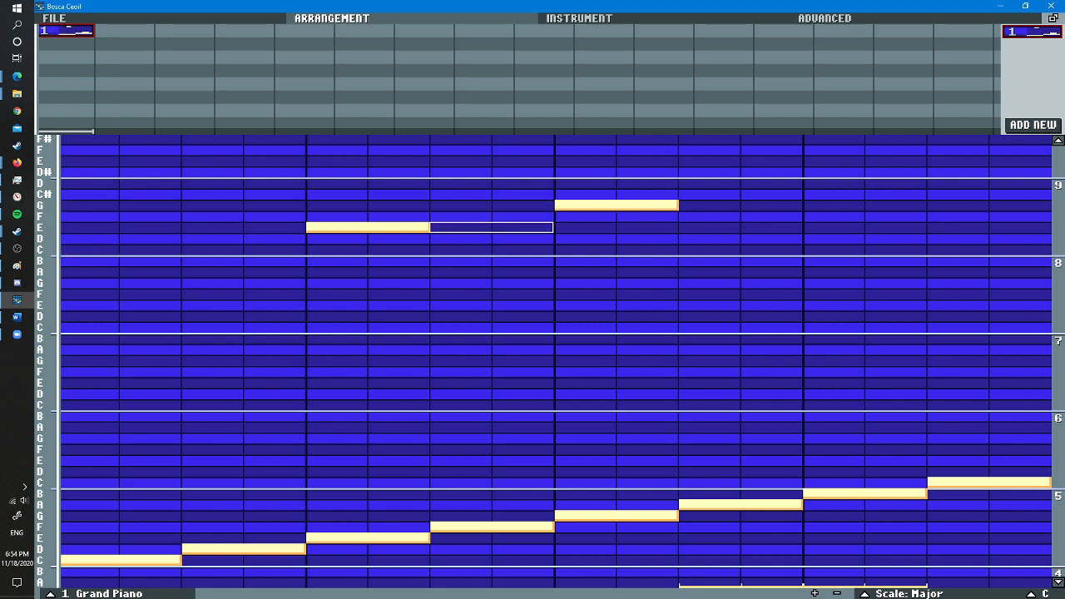
right_click(616, 205)
right_click(368, 227)
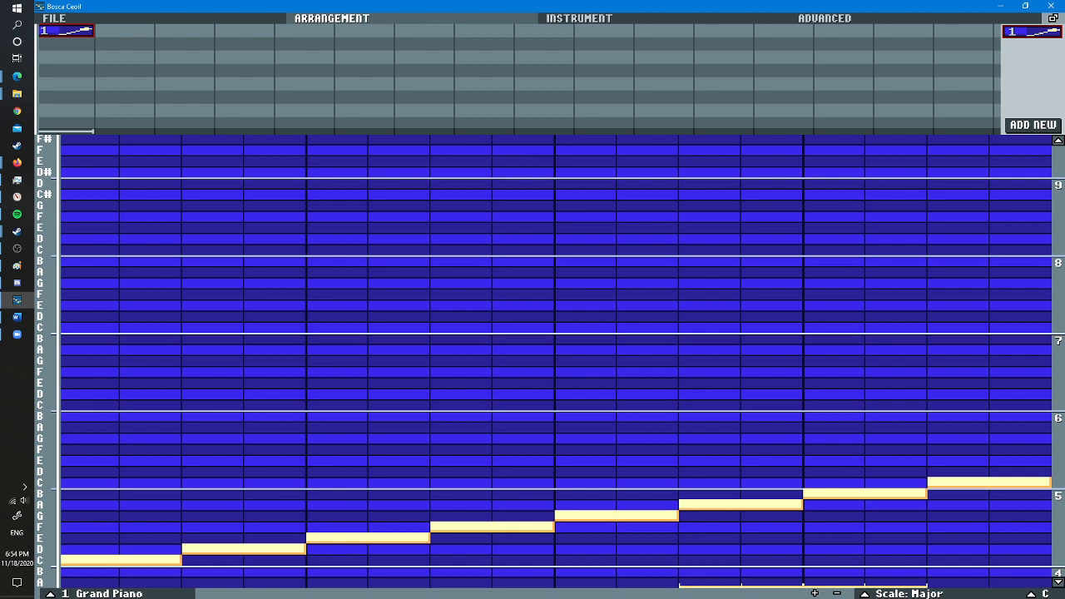
- Make the opening C note four columns long and delete the other notes of the lower scale
left_click(1058, 582)
left_click(1058, 582)
left_click(1058, 582)
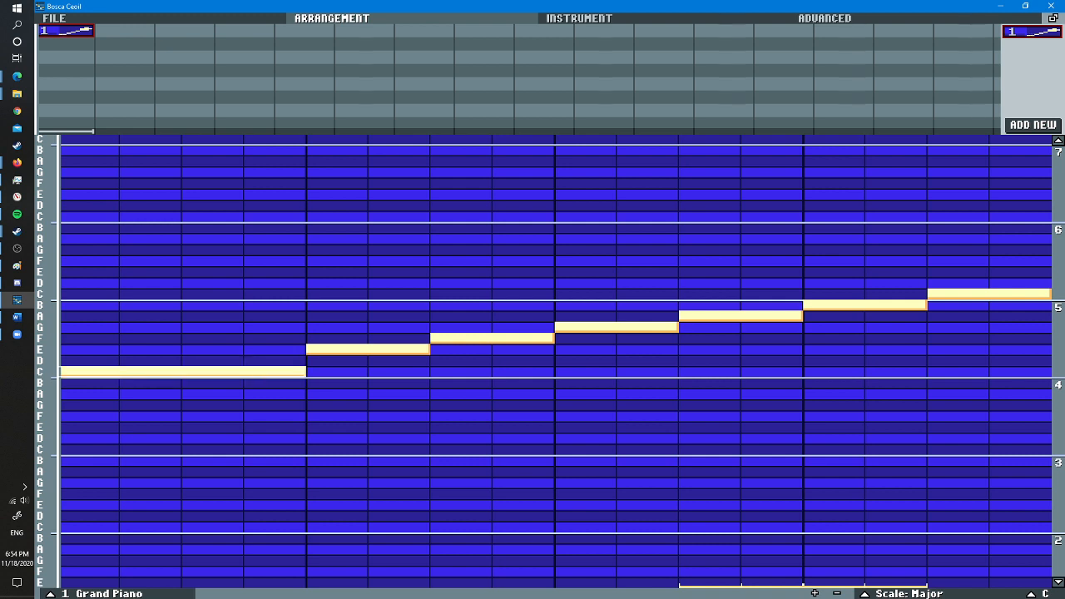
right_click(336, 350)
right_click(585, 327)
right_click(522, 338)
right_click(834, 305)
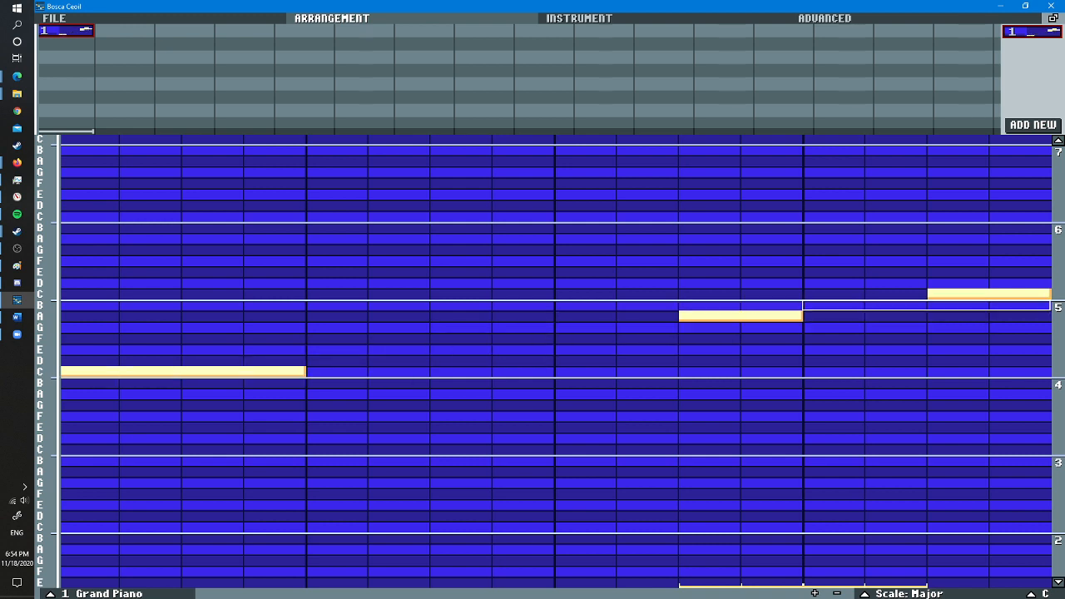
right_click(748, 315)
right_click(957, 293)
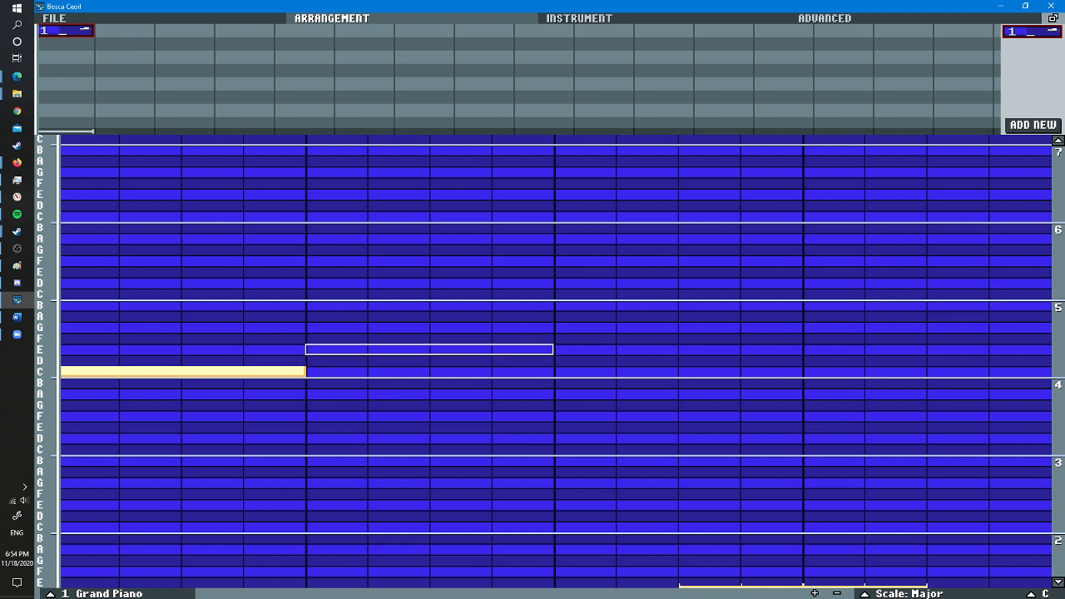
- Add consecutive four-column D, E and G notes after the opening C, and toggle playback
left_click(428, 361)
left_click(678, 350)
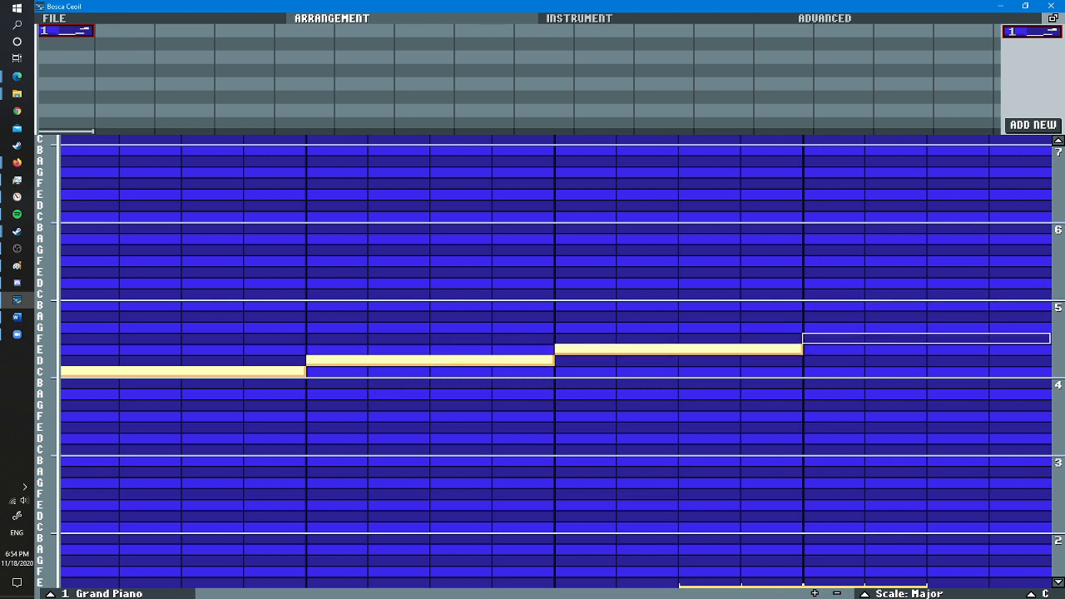
left_click(832, 339)
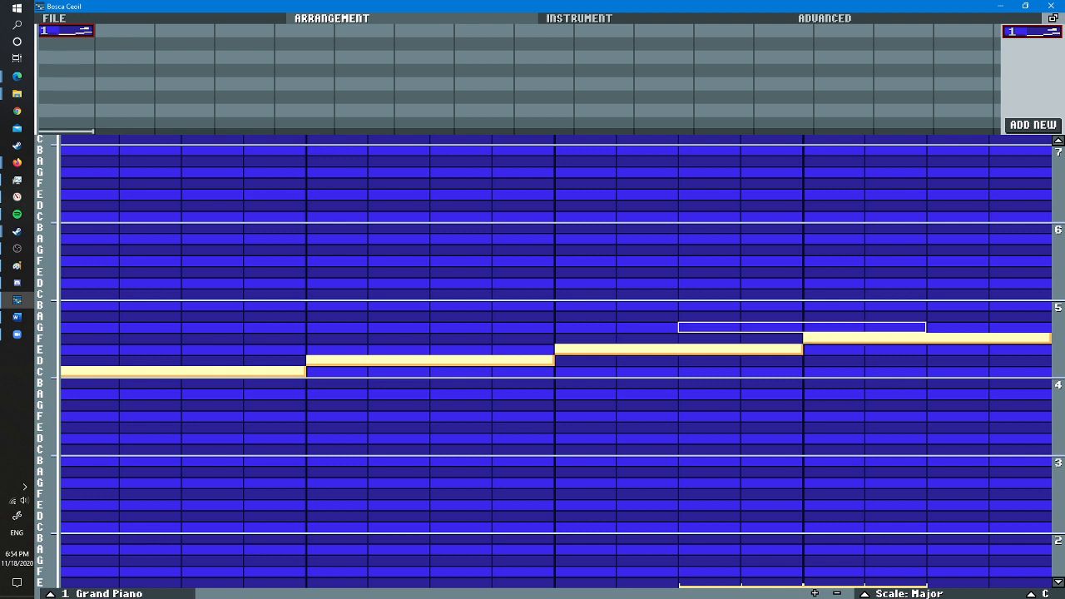
left_click(832, 327)
right_click(831, 339)
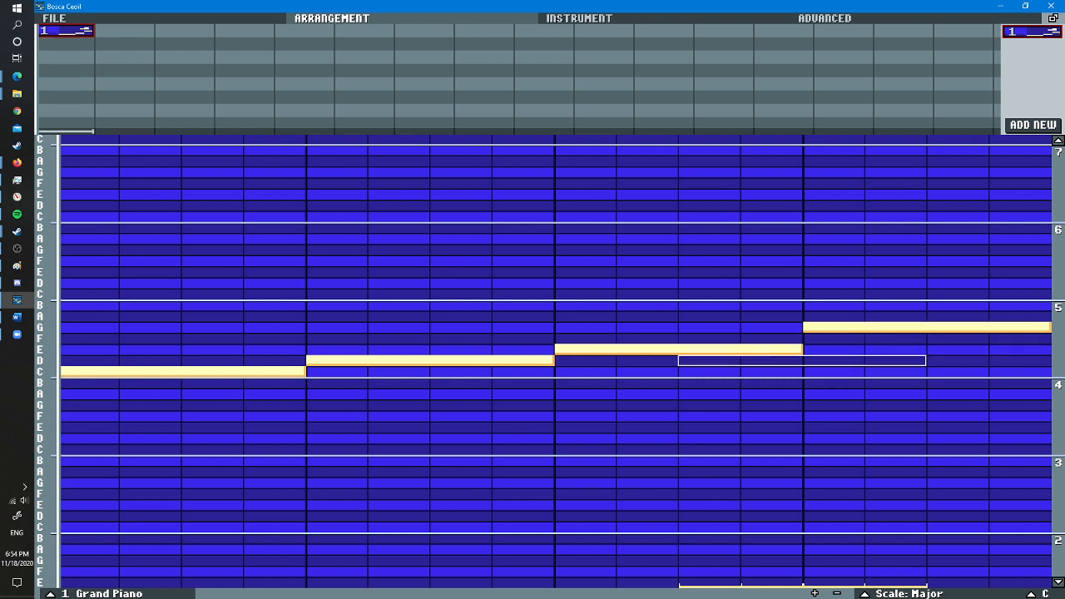
key("alt+space")
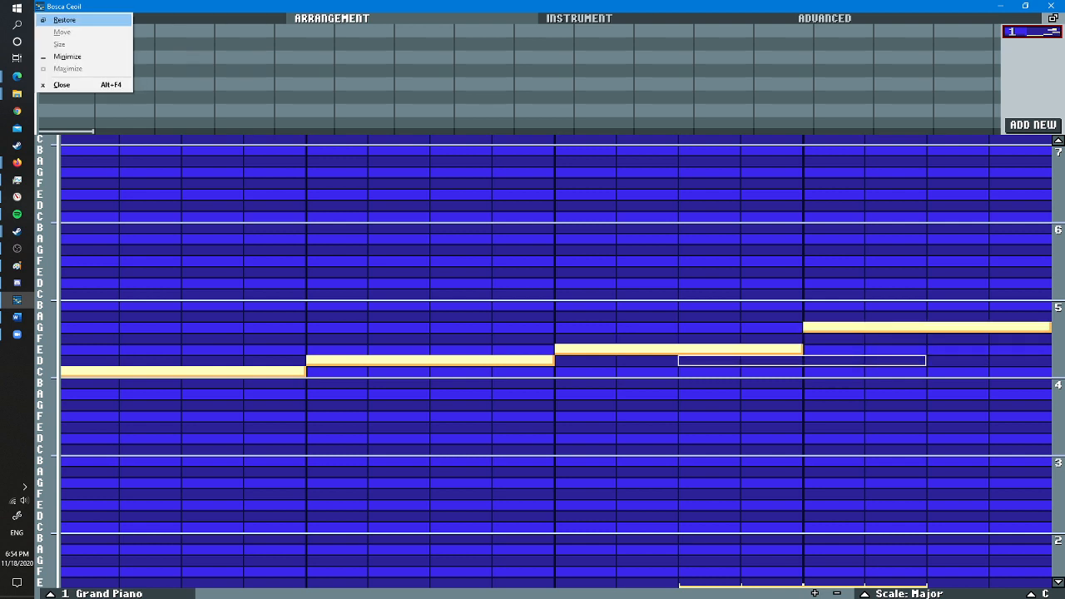
key("Escape")
key("space")
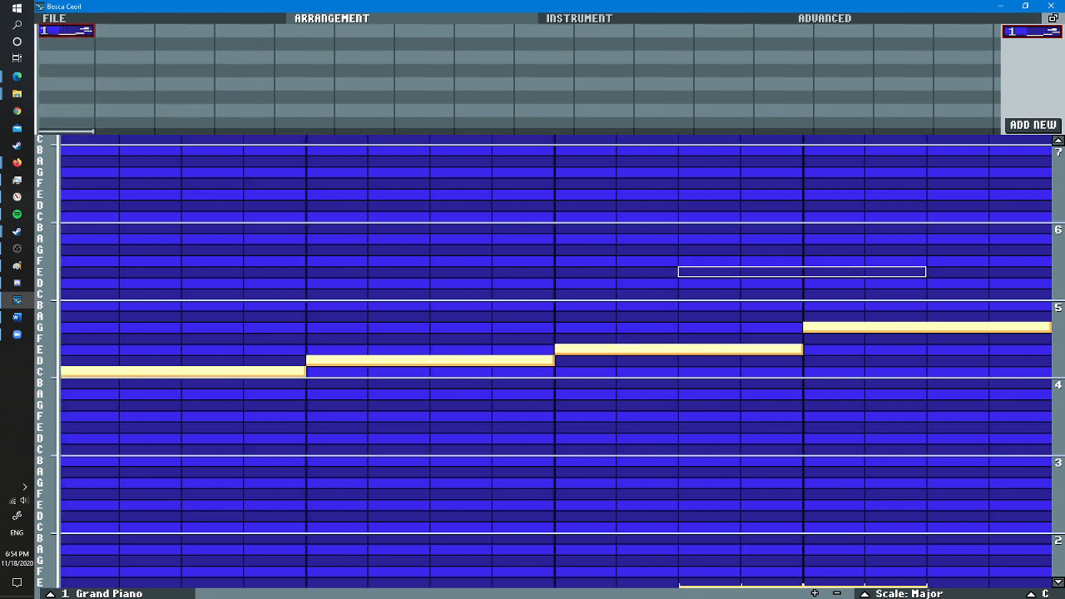
- Add a new empty pattern, delete the original one, and set the new pattern's scale to Major
scroll(556, 362, "up", 2)
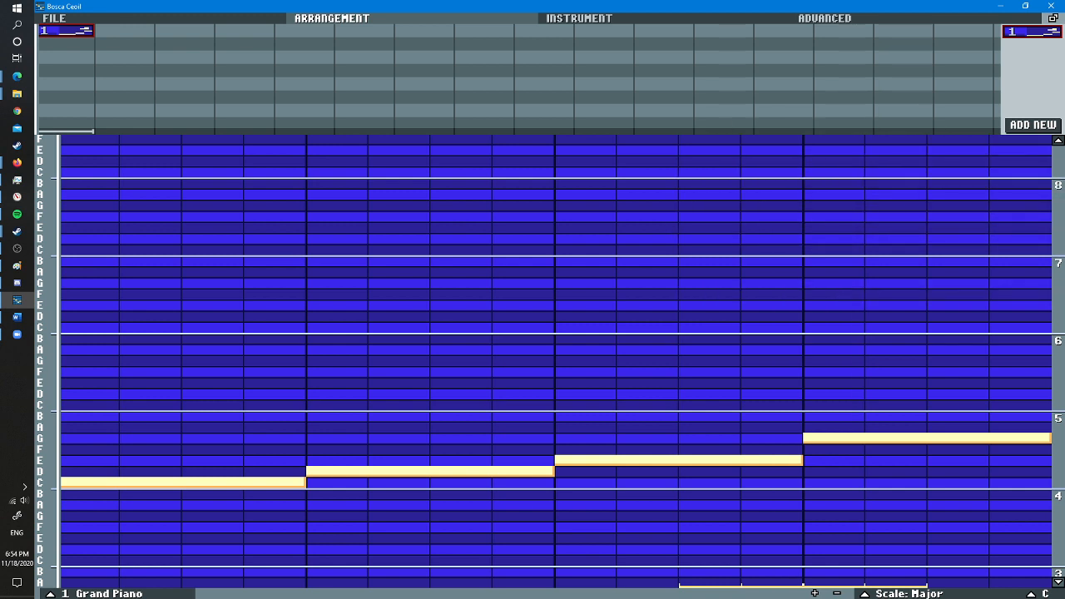
left_click(1032, 125)
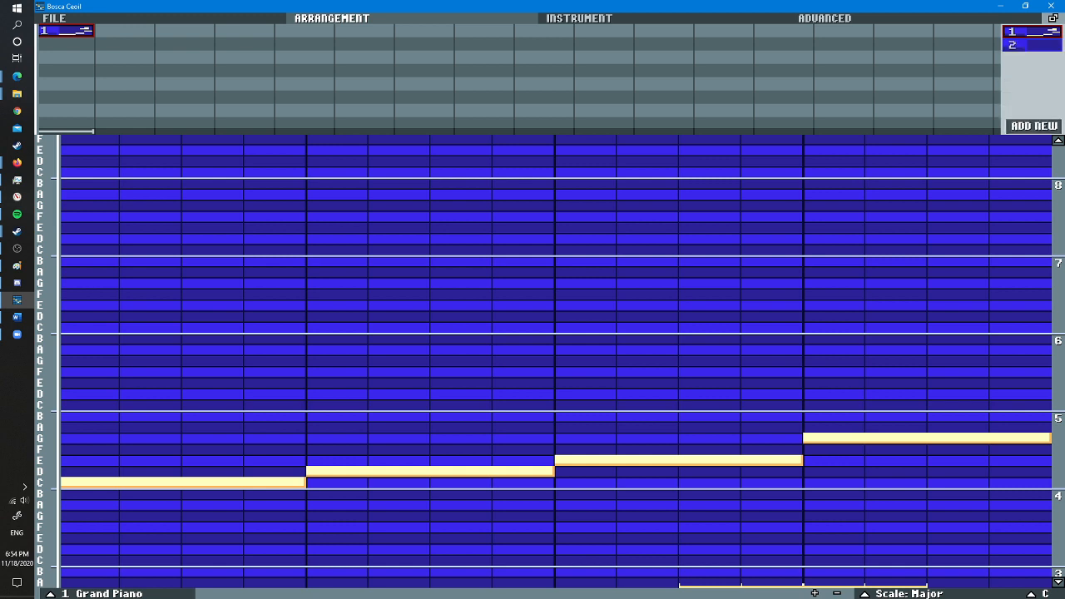
scroll(990, 461, "up", 1)
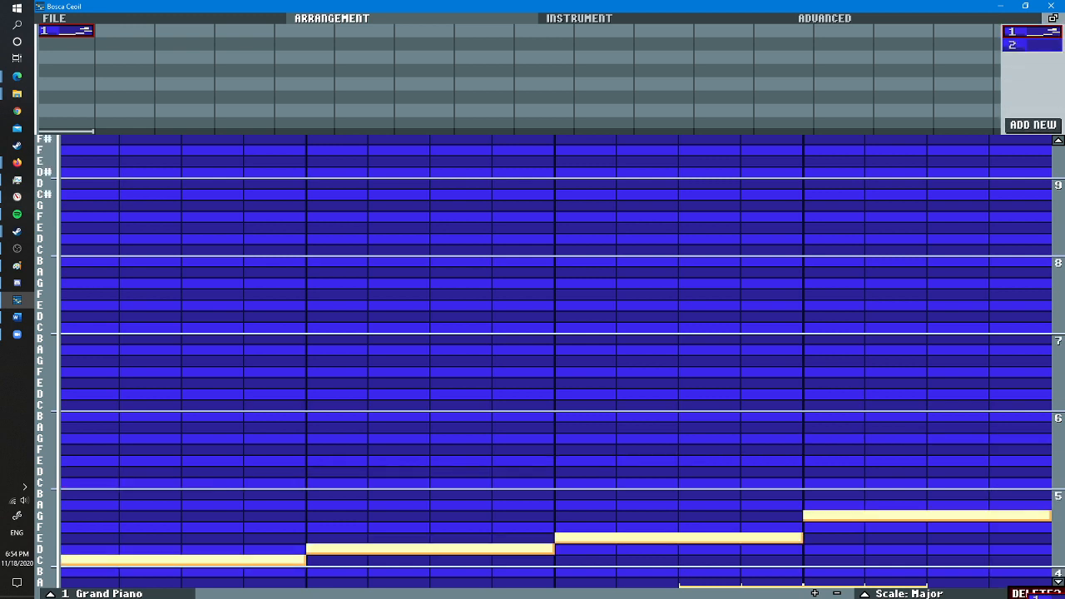
left_click_drag(1043, 597, 1040, 594)
left_click(1031, 32)
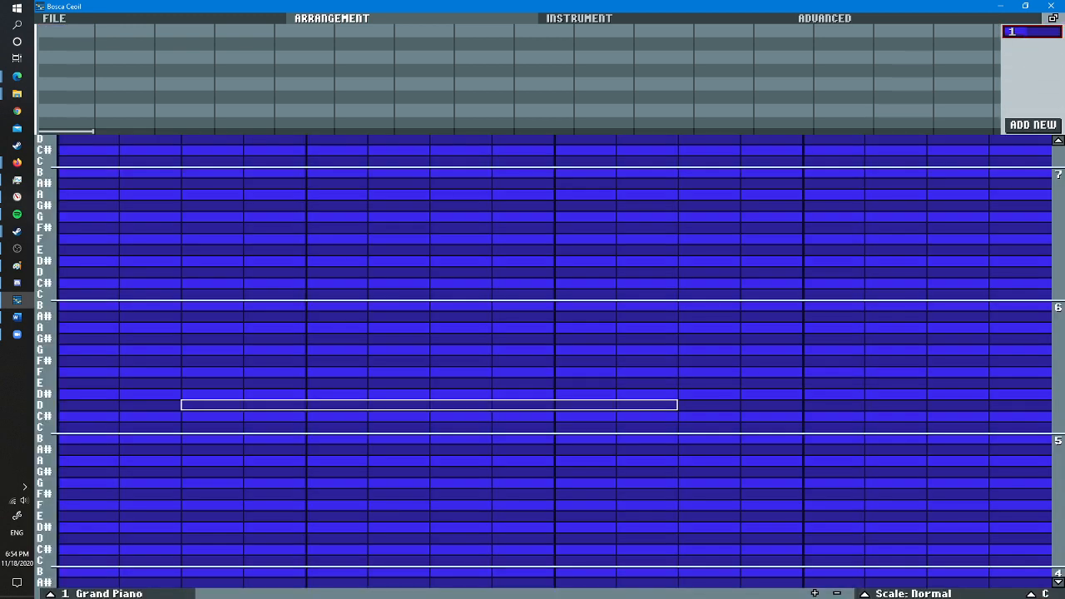
left_click(913, 593)
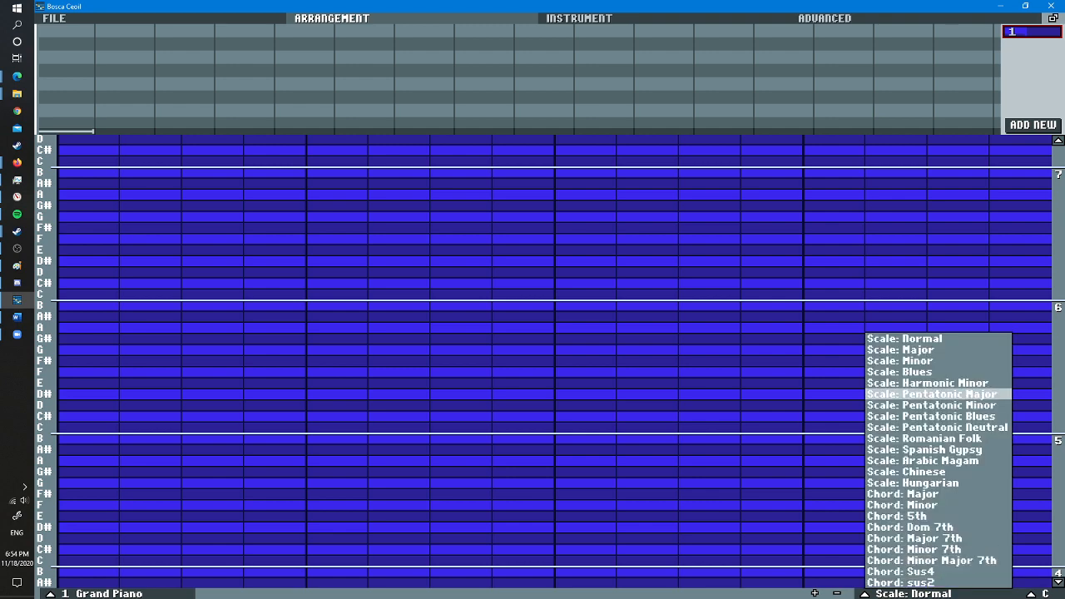
left_click(923, 352)
- Place consecutive four-column notes C, D, F and G in one octave across the empty pattern
scroll(250, 378, "down", 6)
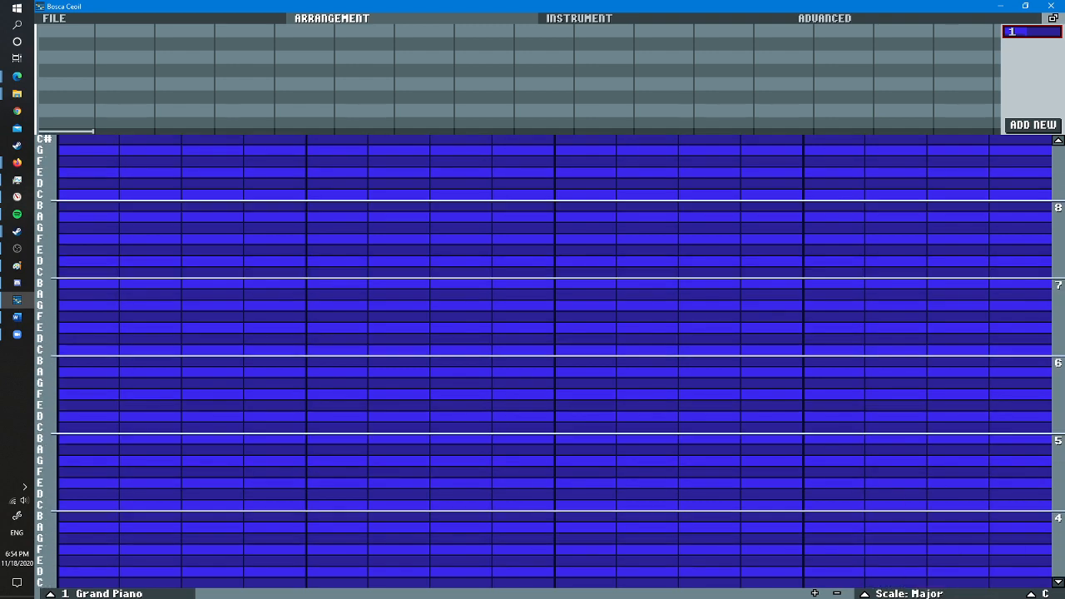
scroll(89, 361, "down", 1)
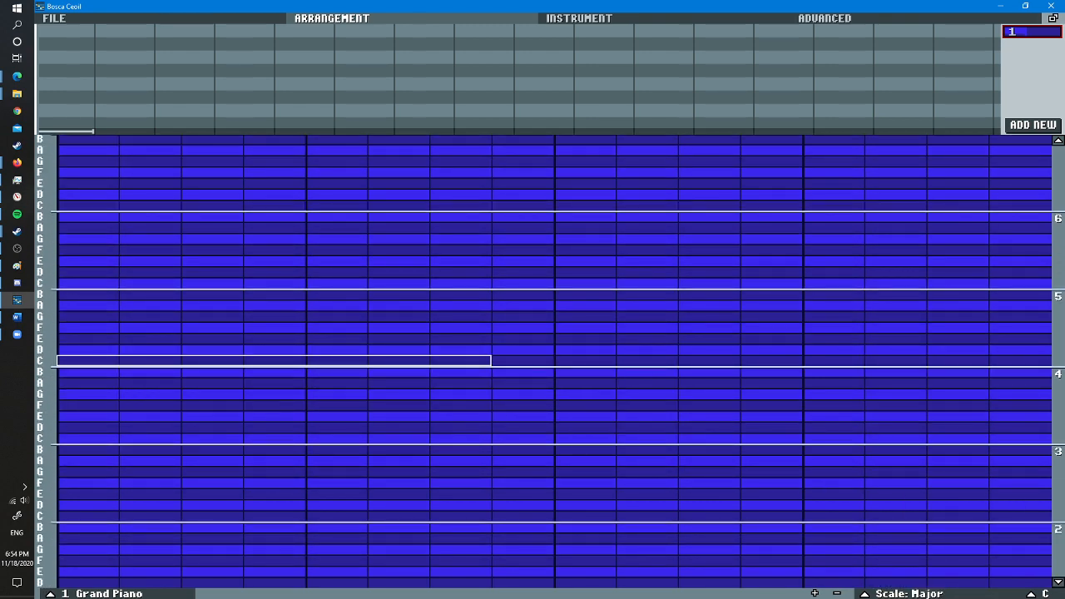
left_click(88, 360)
left_click(316, 350)
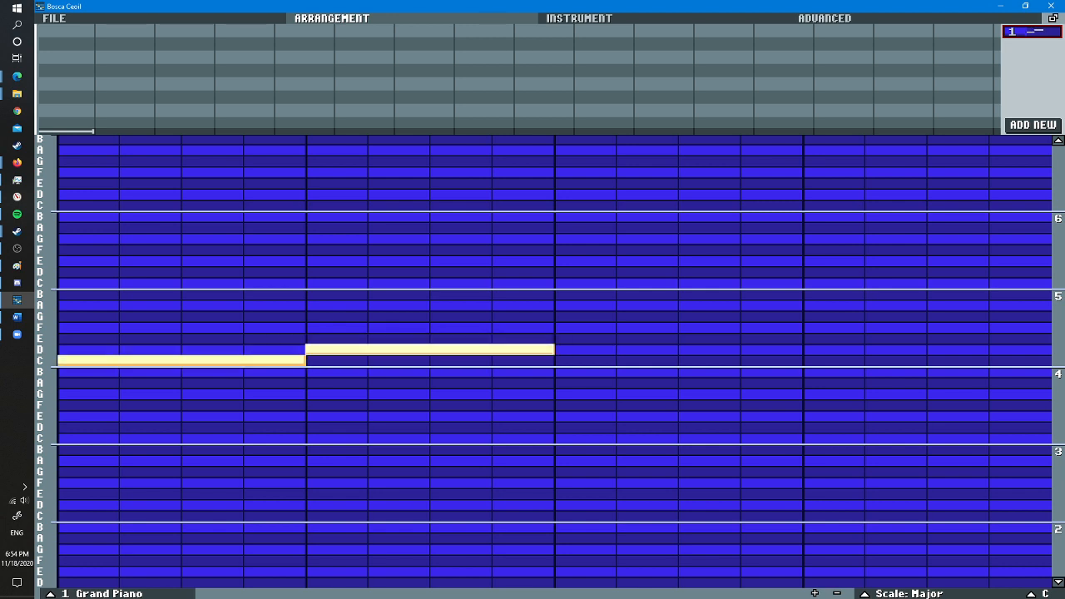
left_click(565, 327)
left_click(824, 316)
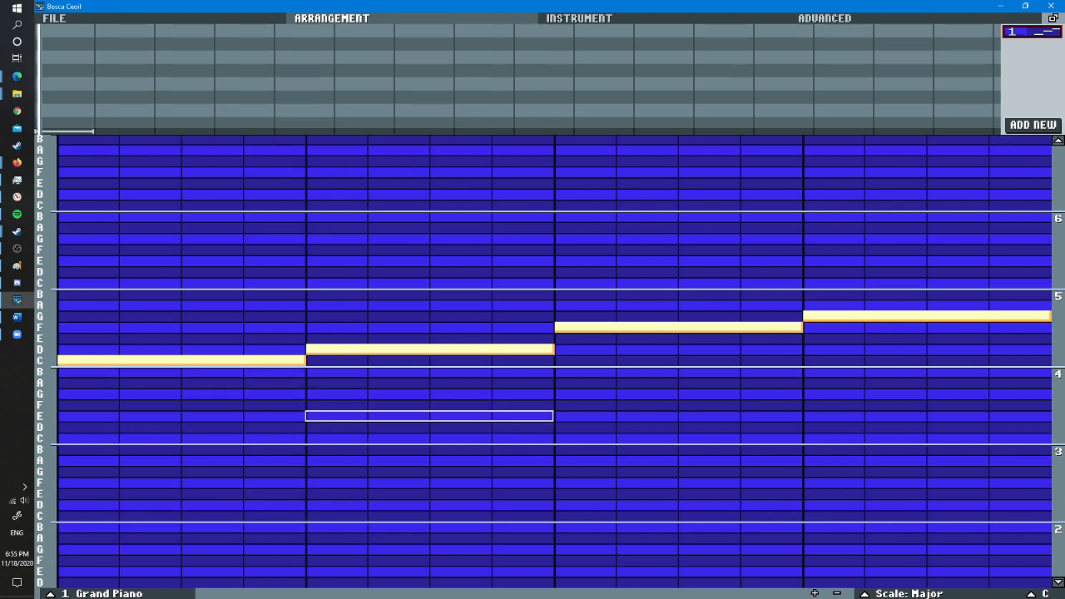
- Place pattern 1 in the first bar of the arrangement's top channel and start playback
left_click_drag(1031, 31, 63, 33)
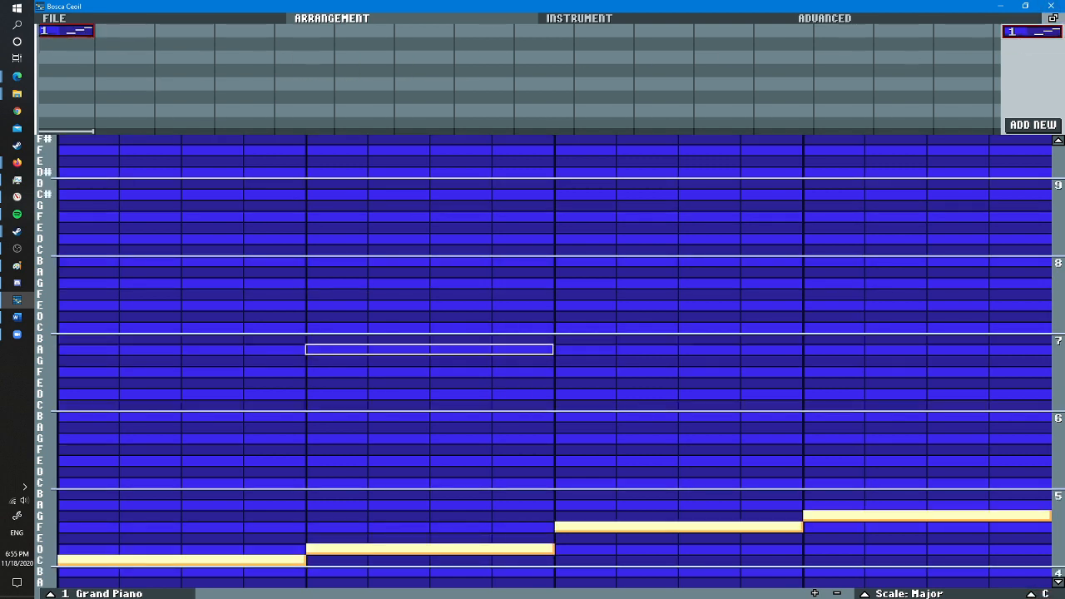
key("space")
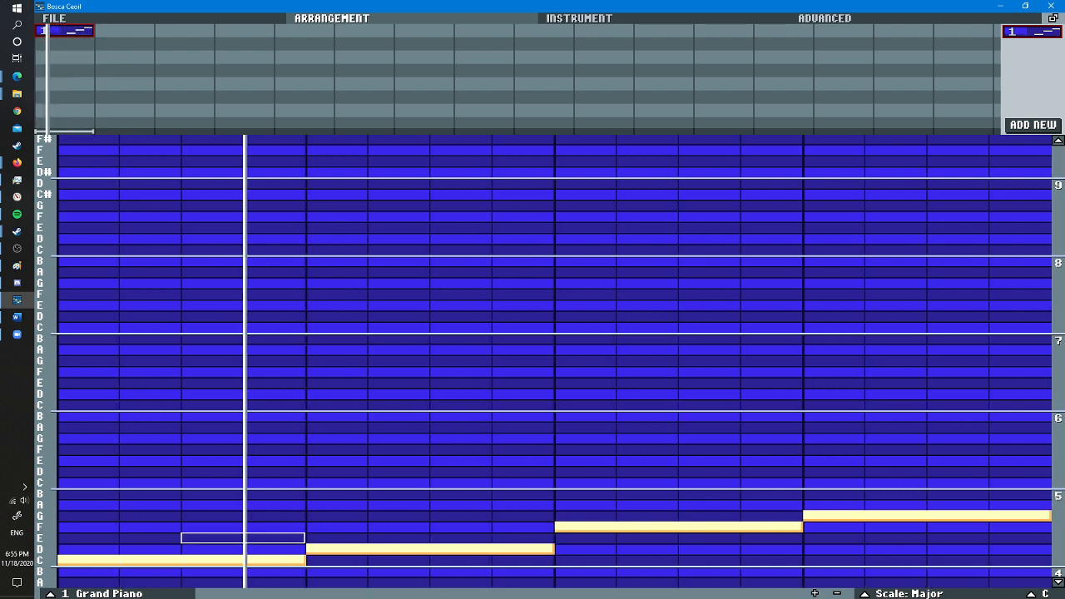
left_click(243, 537)
left_click(491, 526)
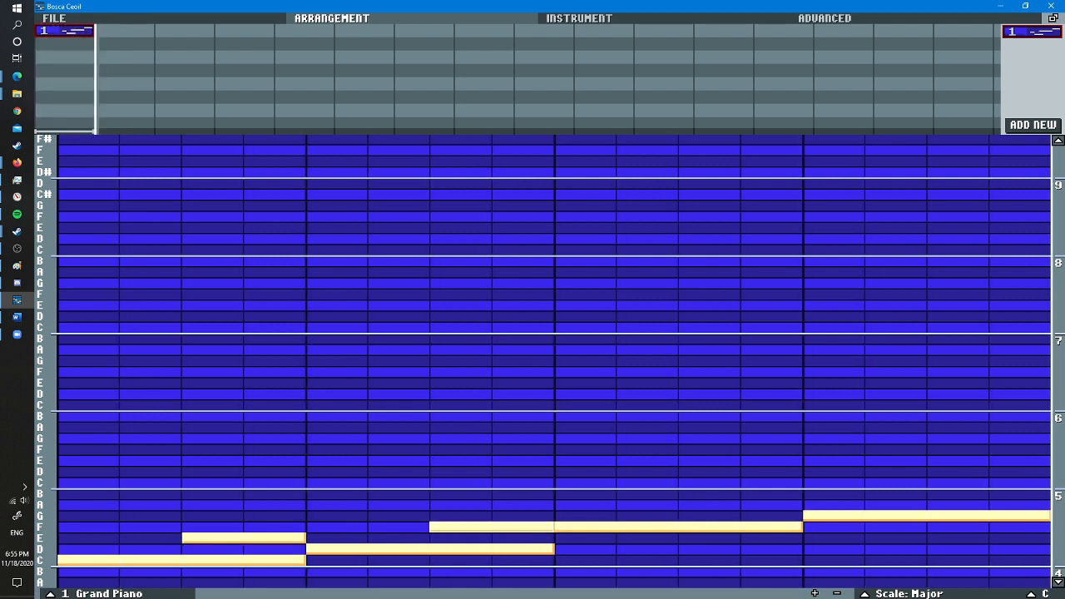
right_click(460, 527)
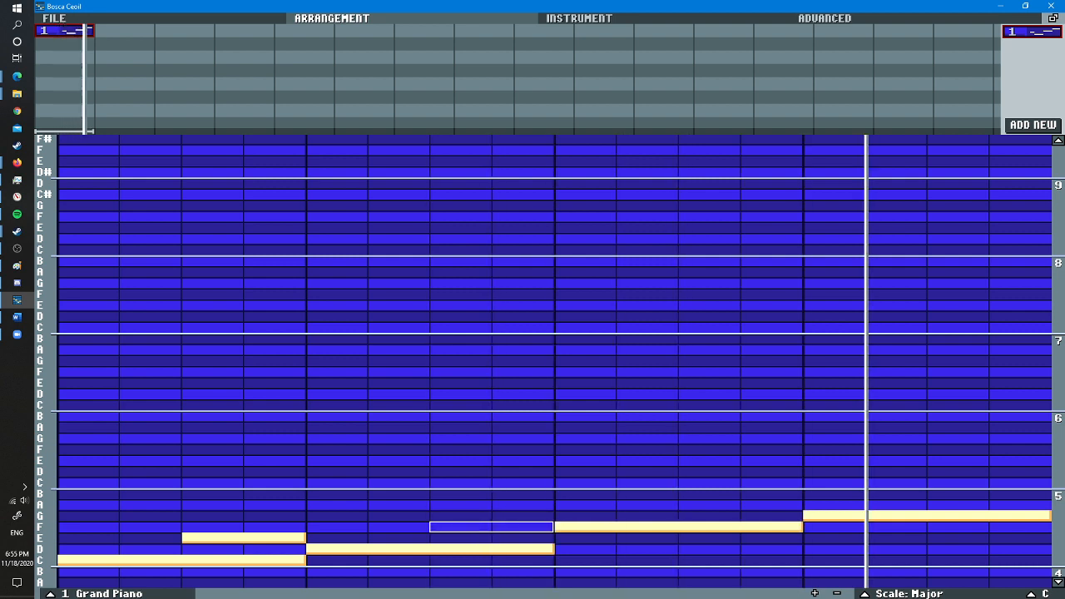
scroll(398, 538, "down", 1)
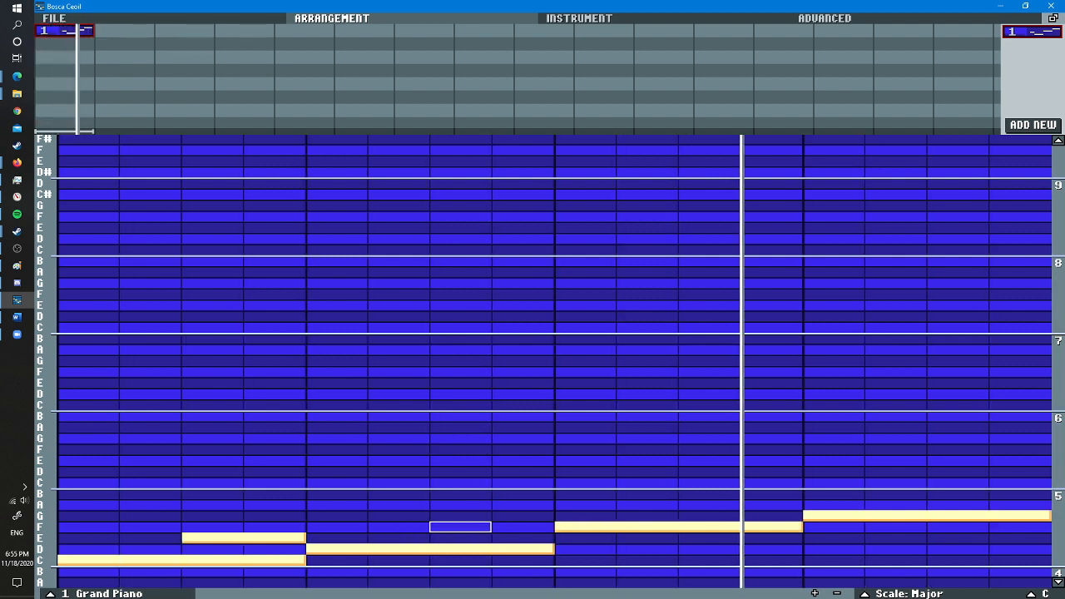
right_click(241, 537)
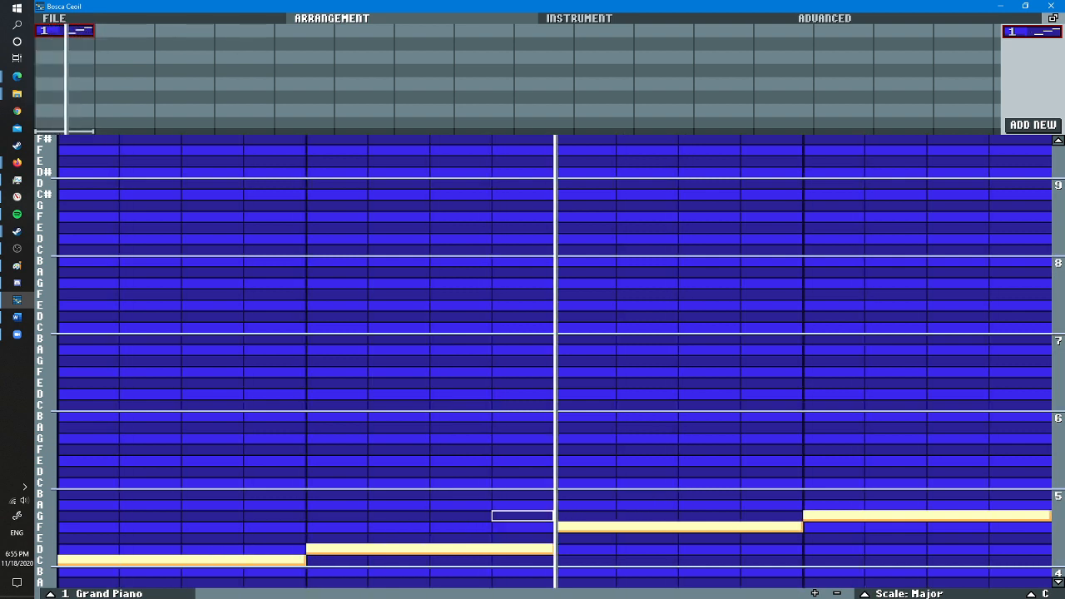
- Add a two-column A note above the second half of the F note
scroll(709, 516, "up", 1)
left_click(709, 505)
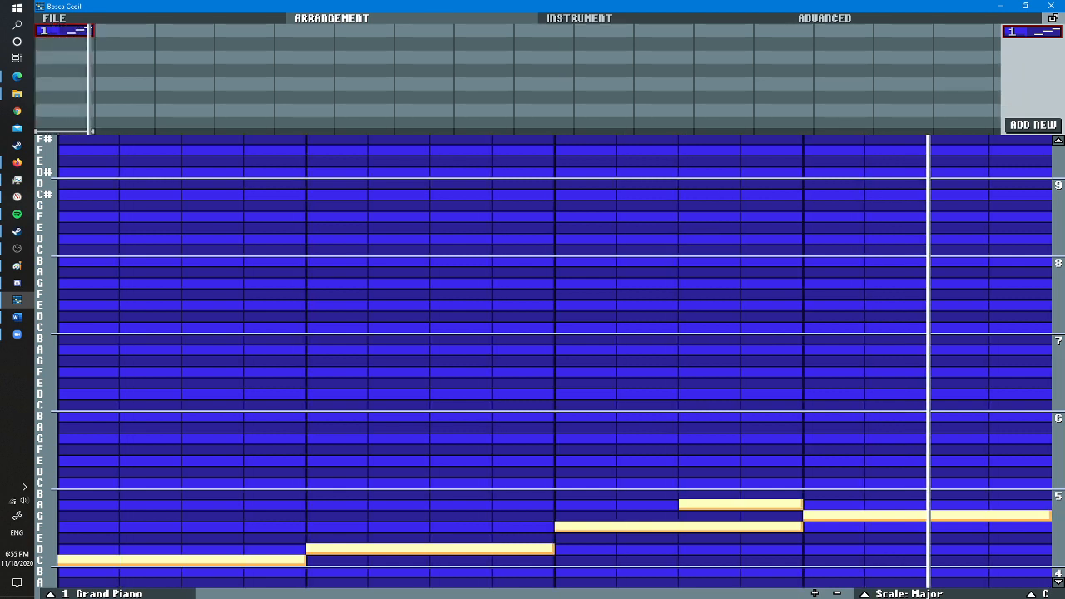
- Add a second instrument set to Brass strings from the Brass category, and add a new empty pattern
left_click(579, 18)
left_click(113, 124)
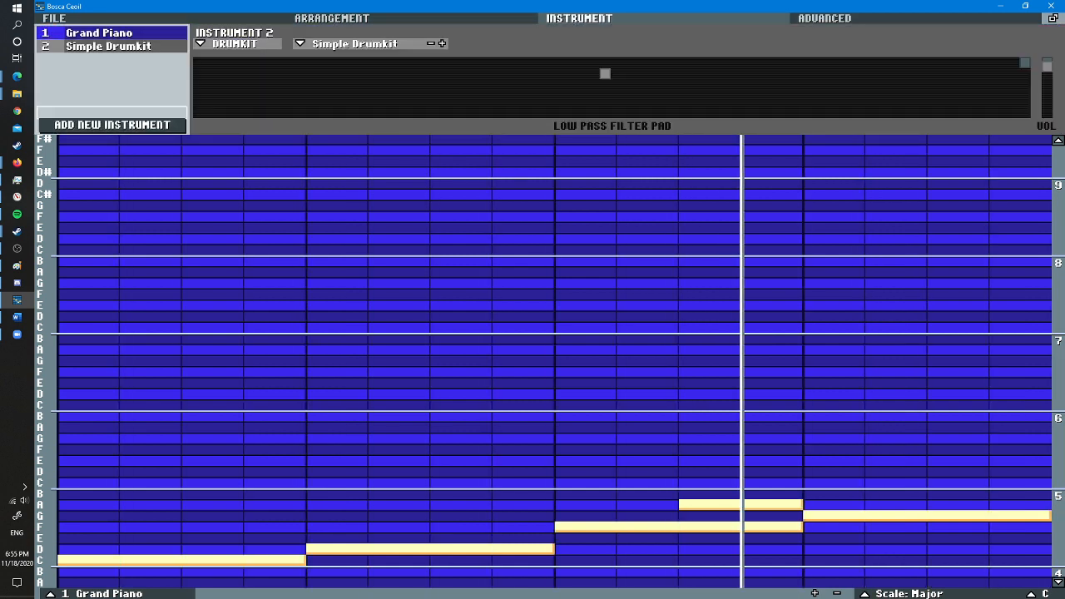
left_click(234, 44)
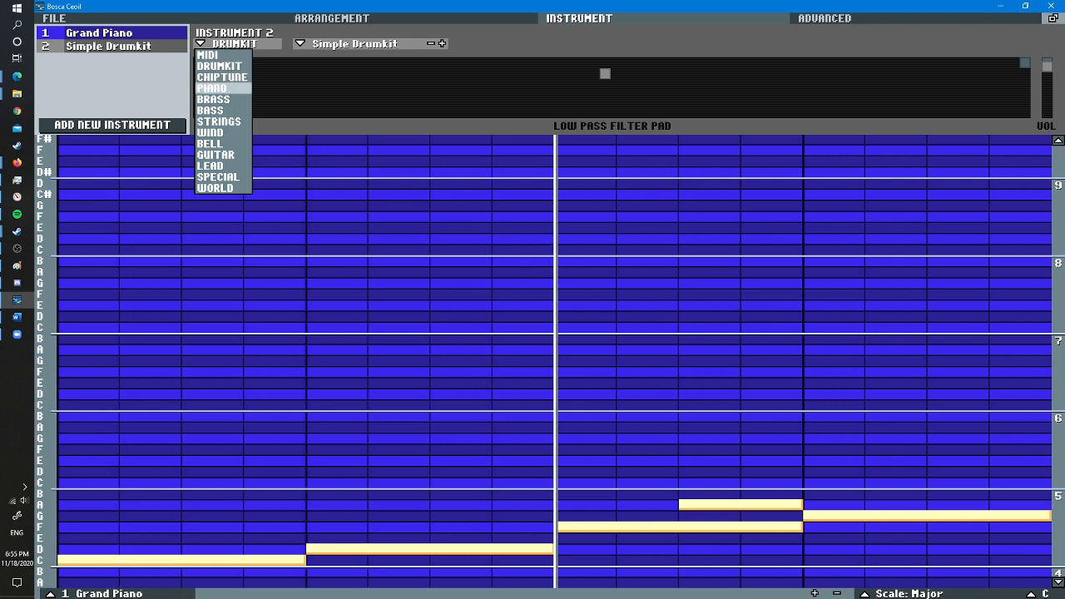
left_click(213, 99)
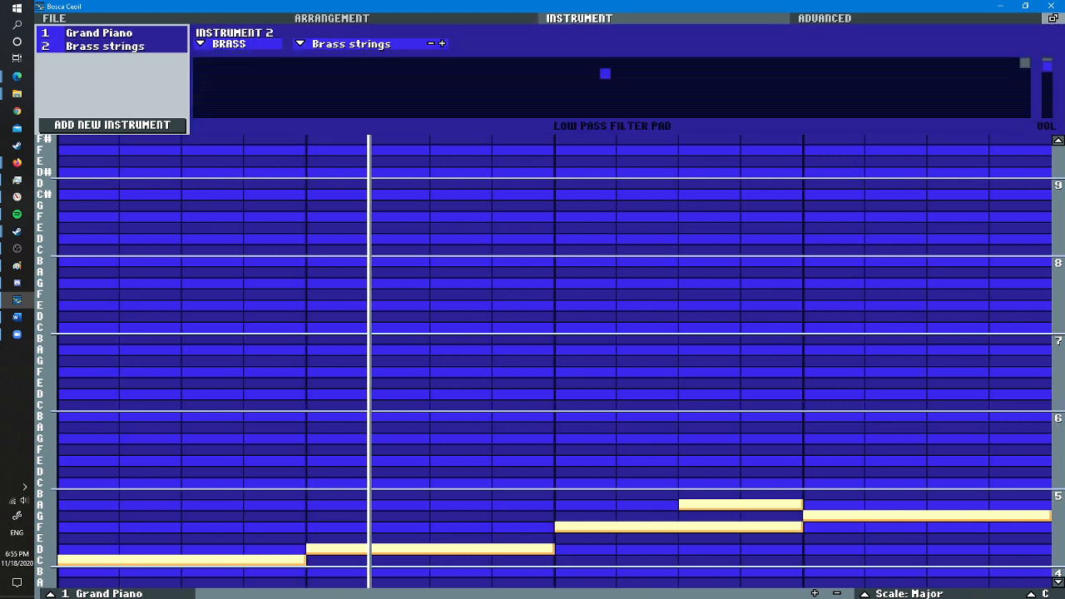
left_click(332, 19)
left_click(1032, 124)
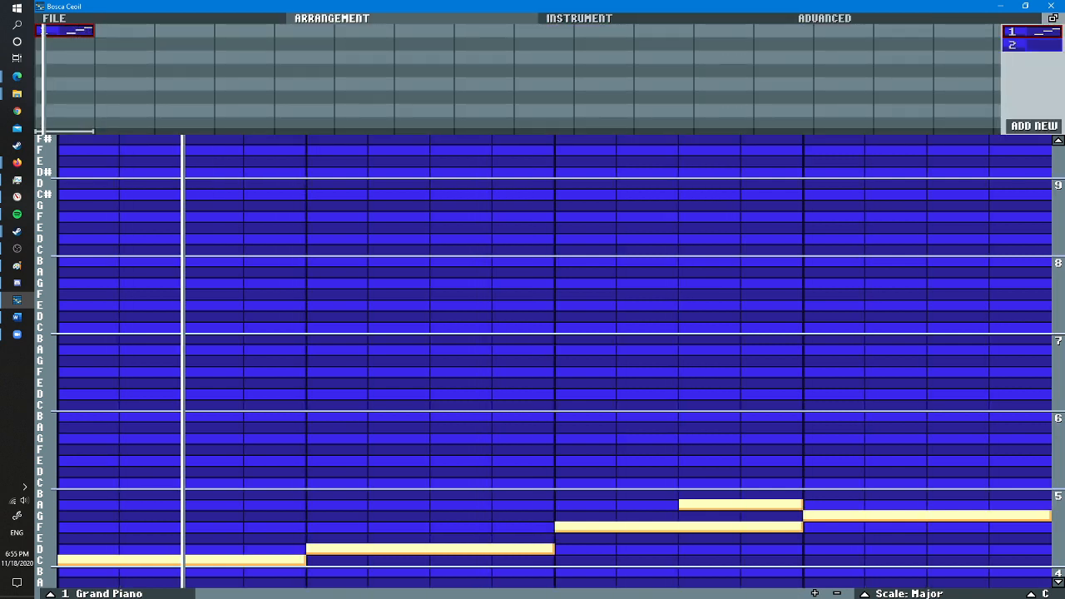
- Examine the second instrument's category and the presets available for Brass
left_click(579, 18)
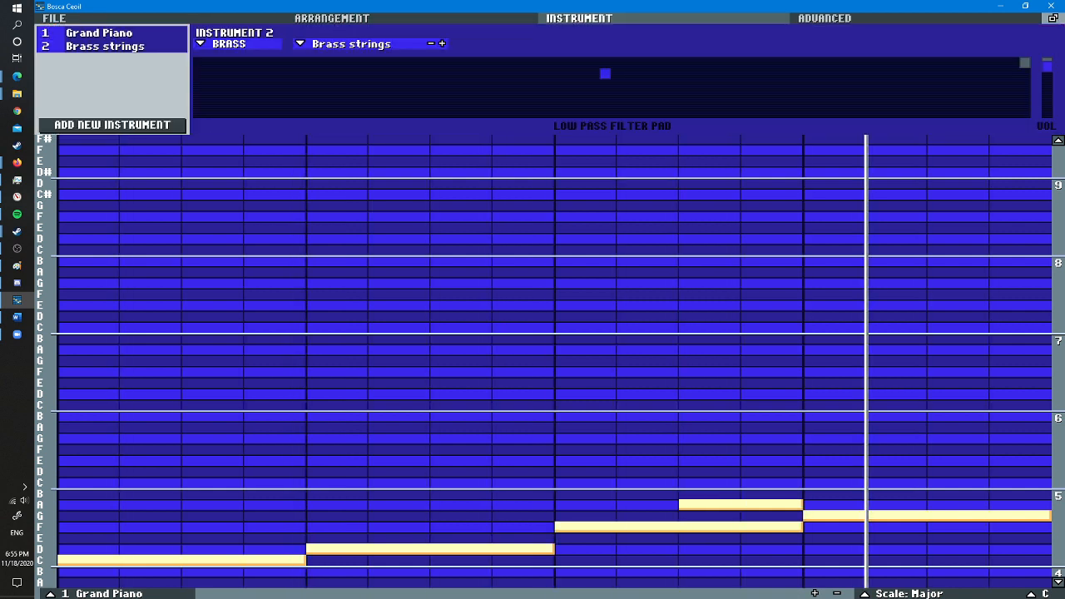
left_click(332, 19)
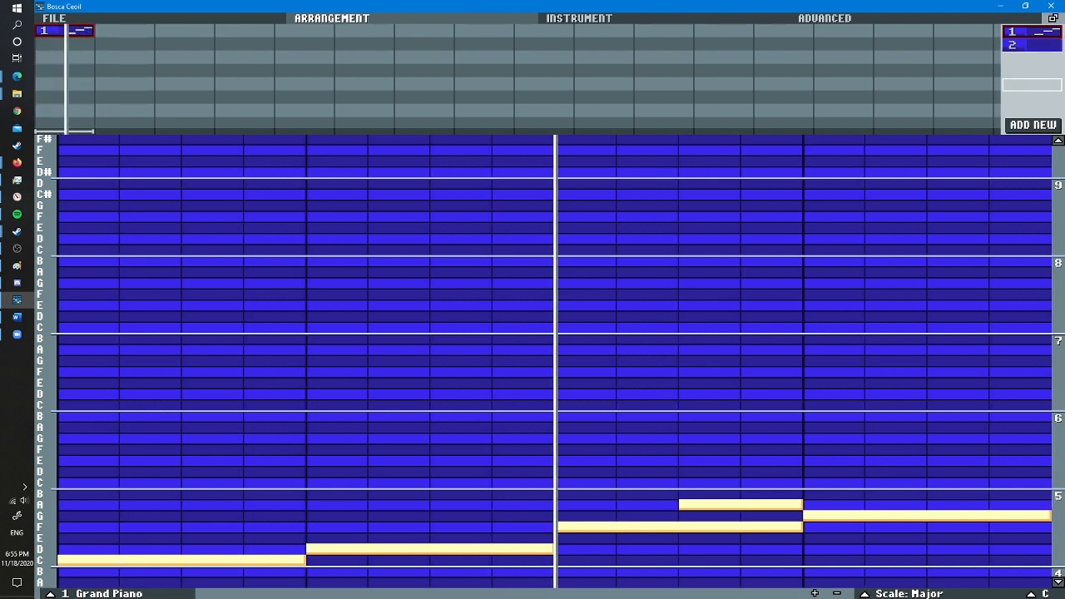
left_click(580, 18)
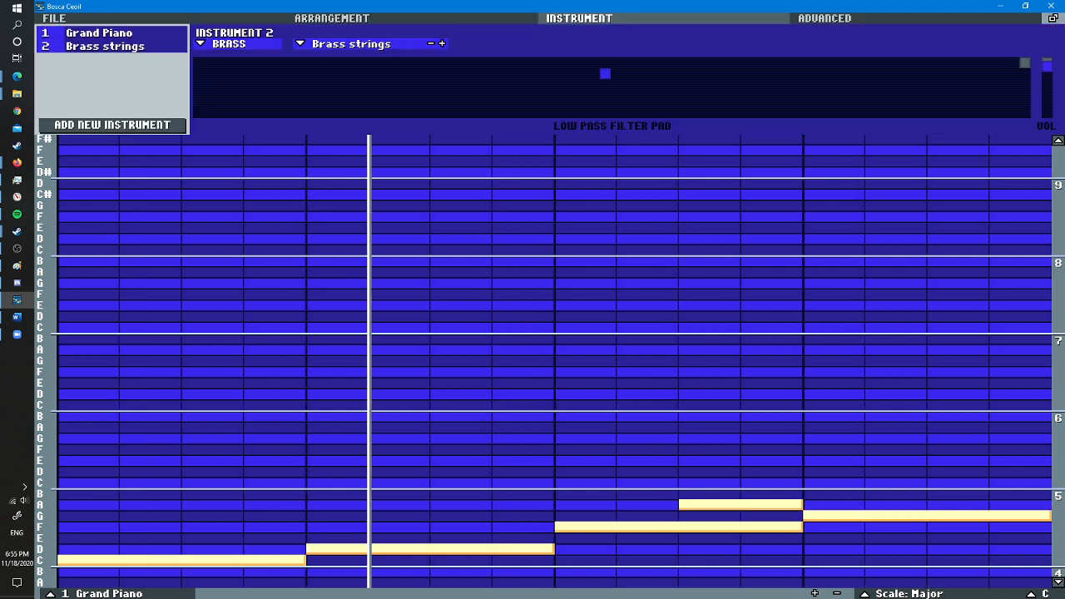
left_click(228, 44)
left_click(228, 44)
left_click(350, 44)
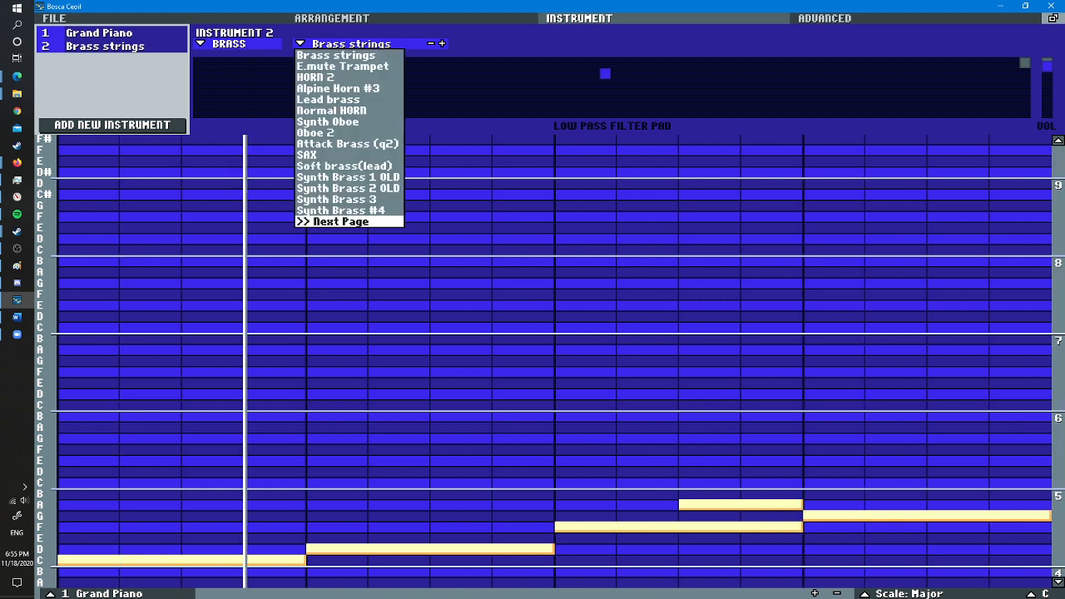
left_click(350, 44)
left_click(228, 44)
left_click(228, 44)
left_click(331, 18)
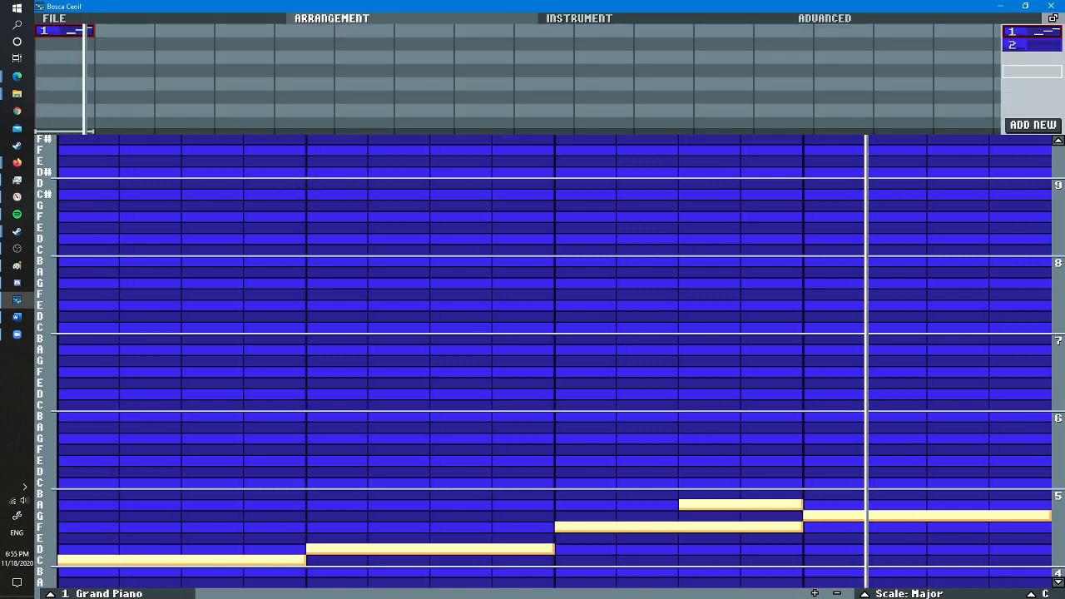
- Place pattern 2 directly below pattern 1 in the arrangement and set its scale to Major
left_click_drag(1031, 45, 892, 61)
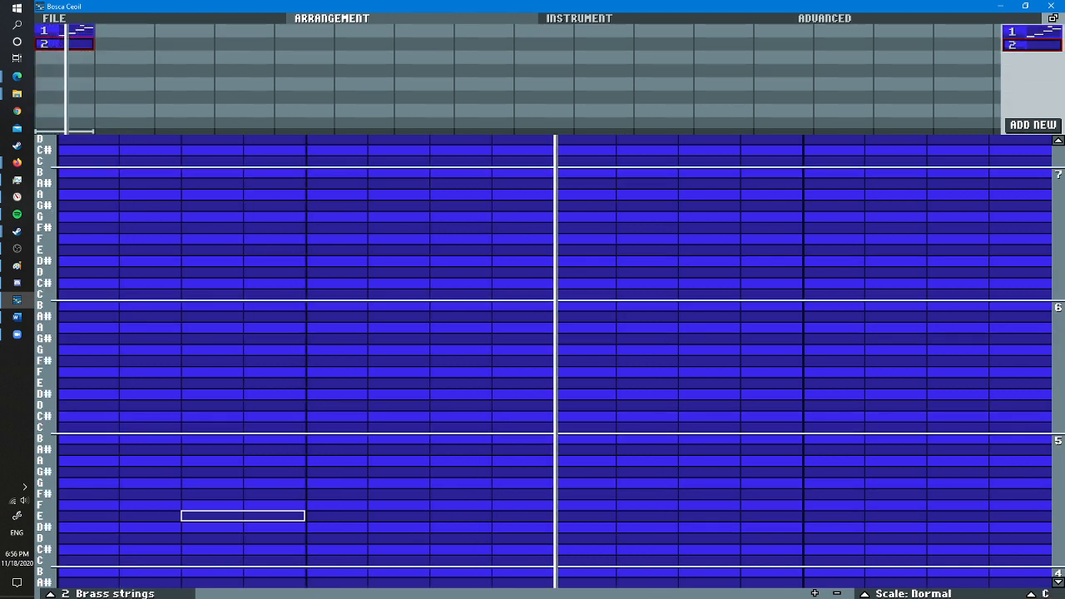
left_click(910, 593)
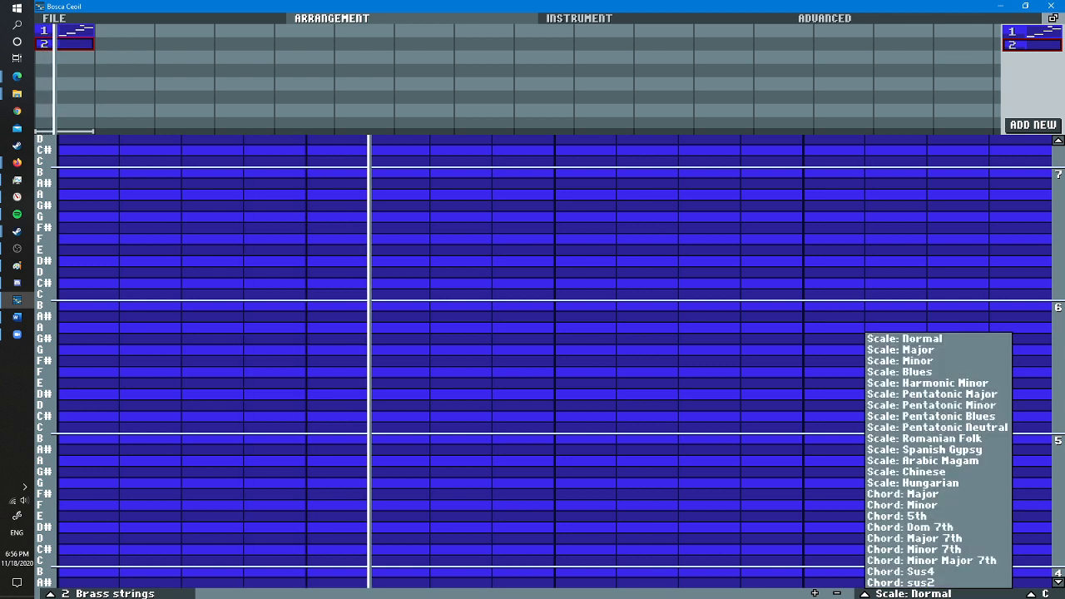
left_click(915, 351)
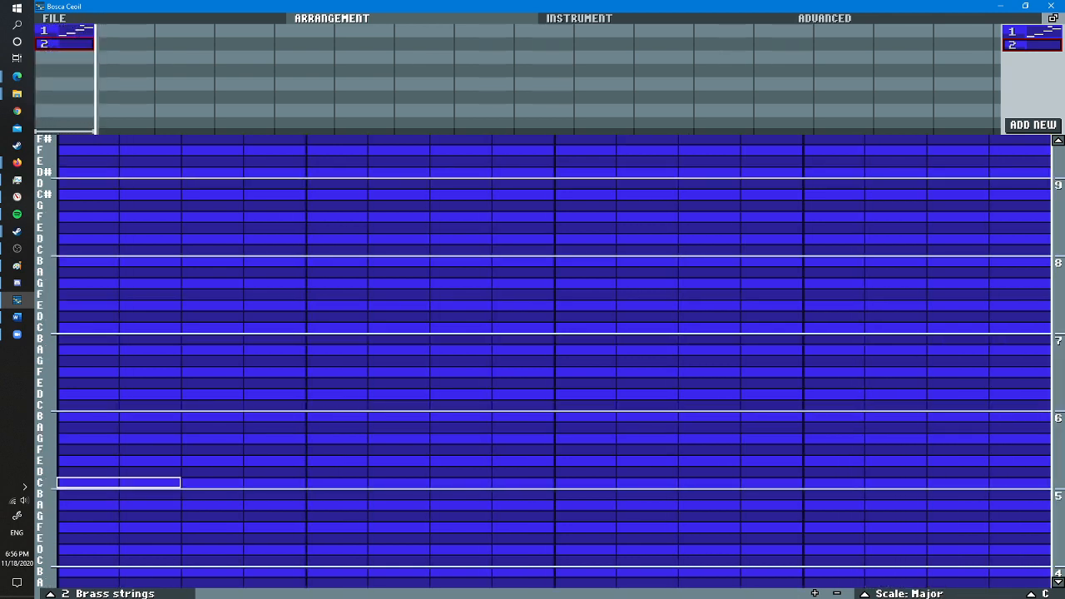
- Place two-column C, F, E and D notes in pattern 2, starting at columns 1, 5, 9 and 13
left_click(67, 482)
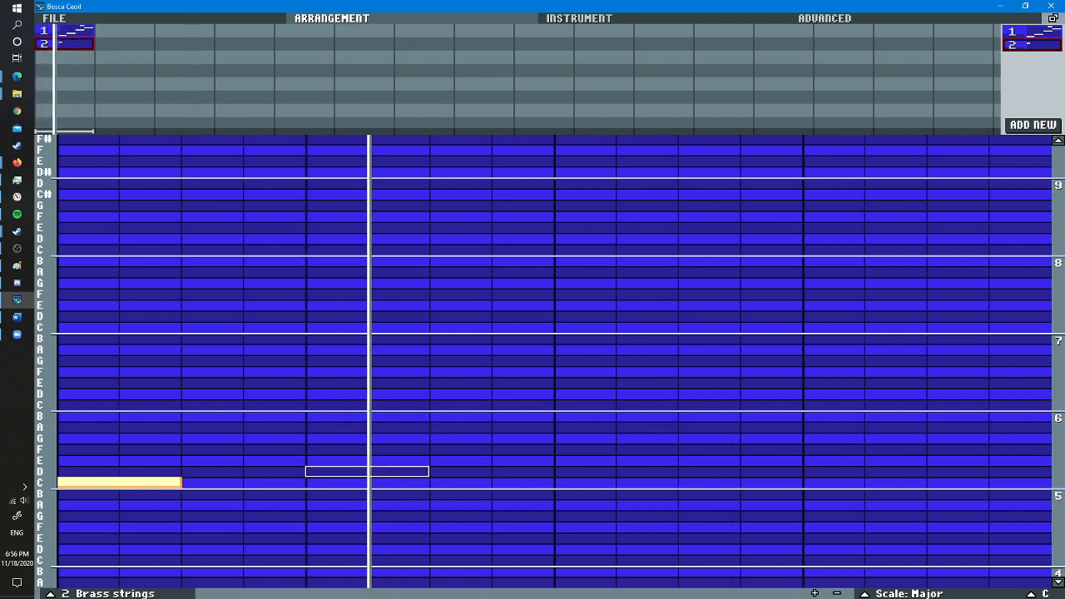
left_click(333, 450)
left_click(582, 449)
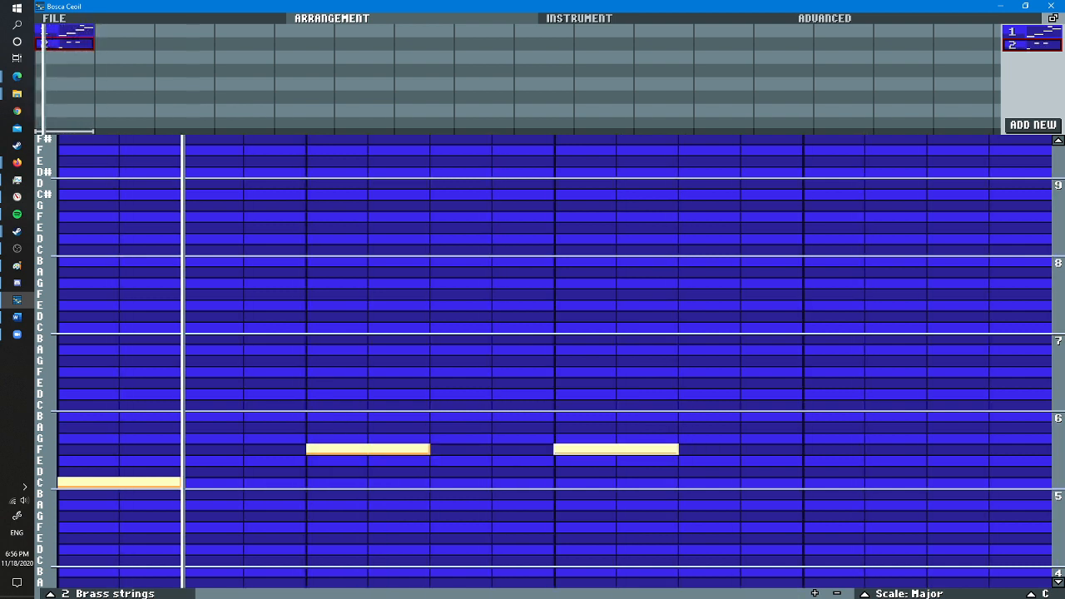
right_click(582, 449)
left_click(582, 460)
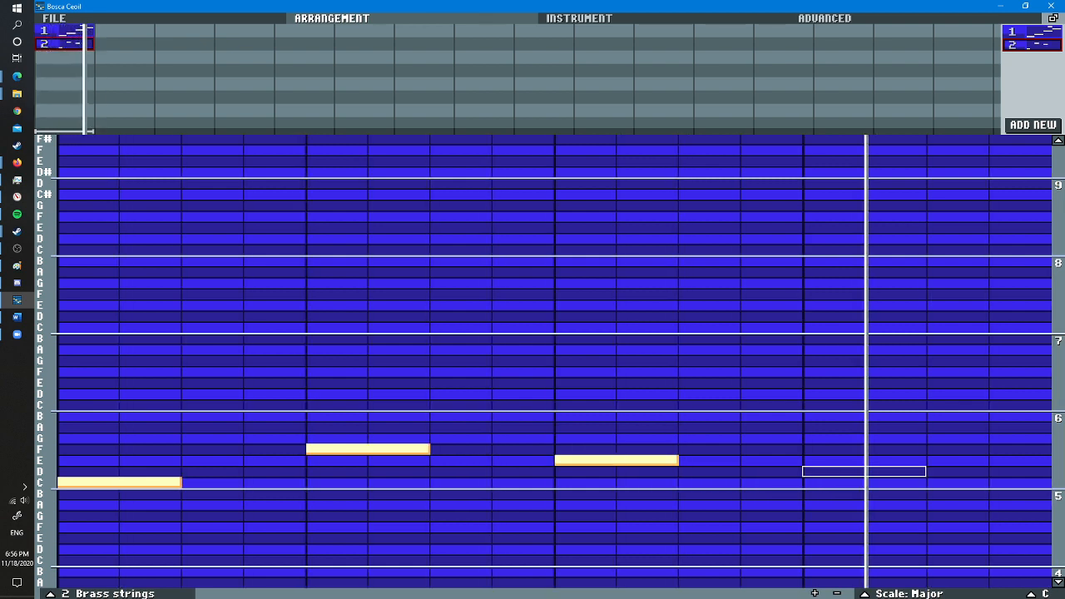
left_click(819, 471)
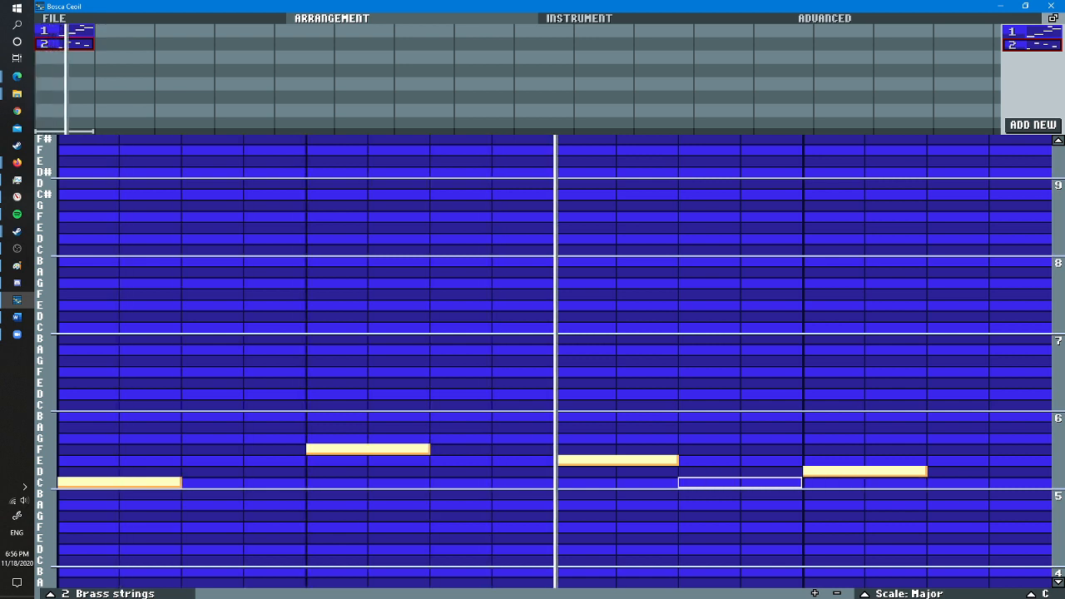
- Add a one-column E note at column 3 of pattern 2, right after the opening C note
scroll(234, 449, "down", 1)
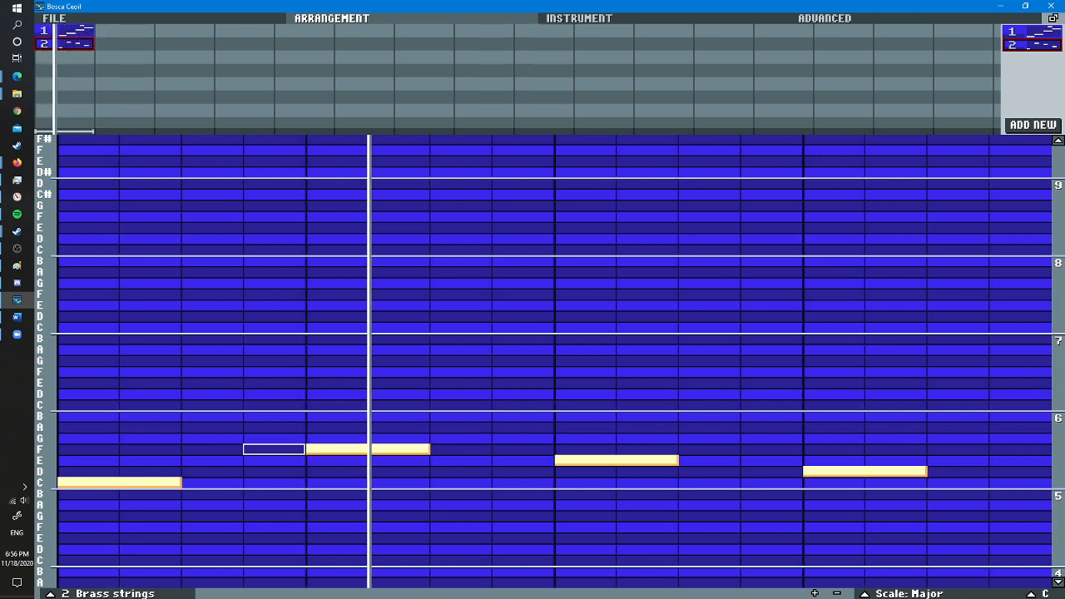
left_click(274, 460)
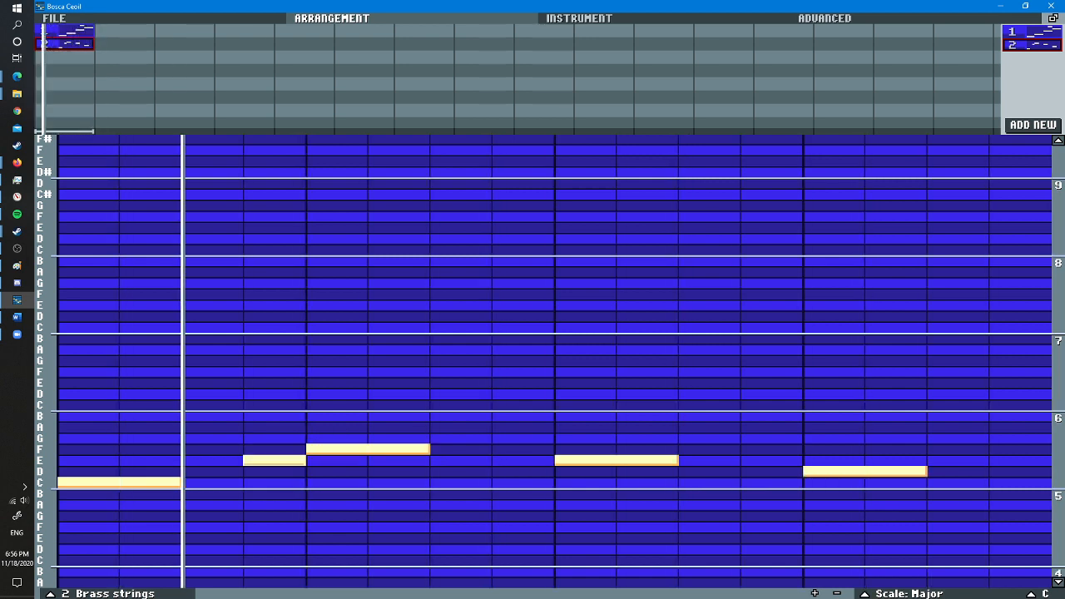
right_click(274, 460)
left_click(212, 459)
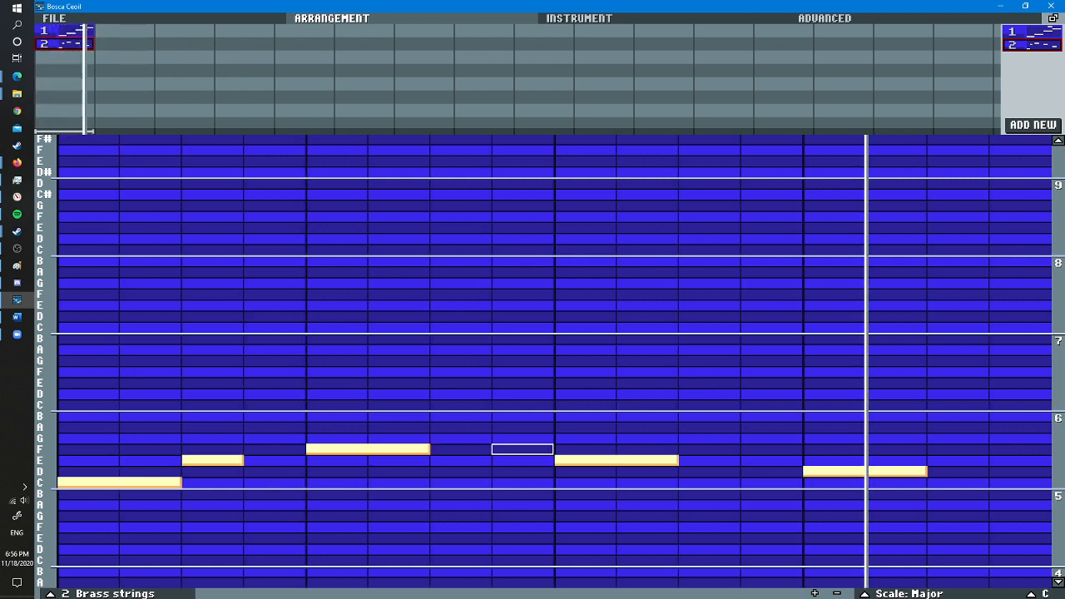
- Lower the volume of the Brass strings instrument
left_click(579, 18)
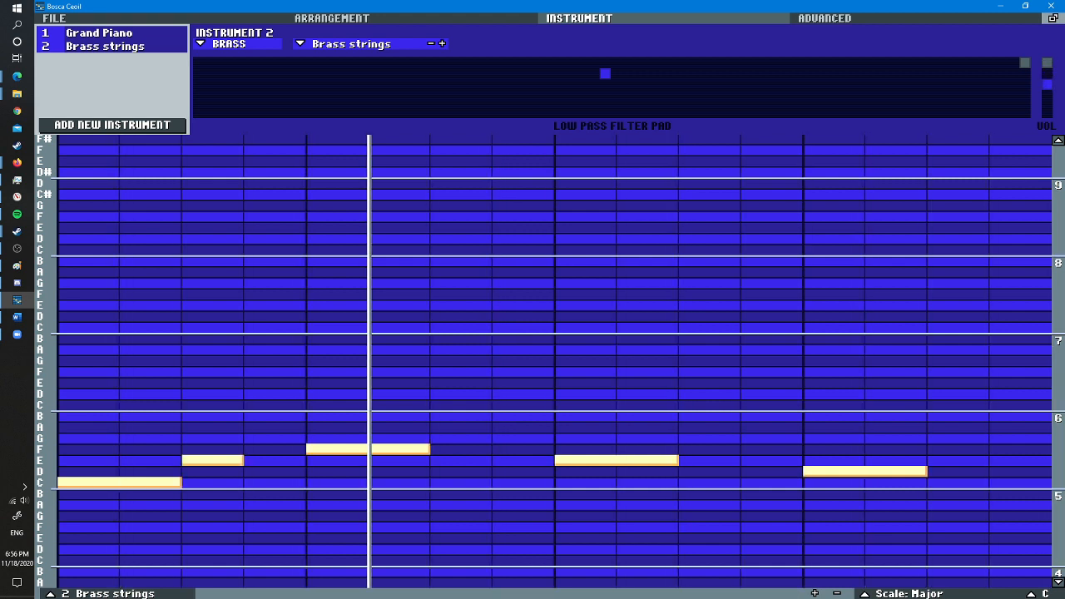
left_click(400, 18)
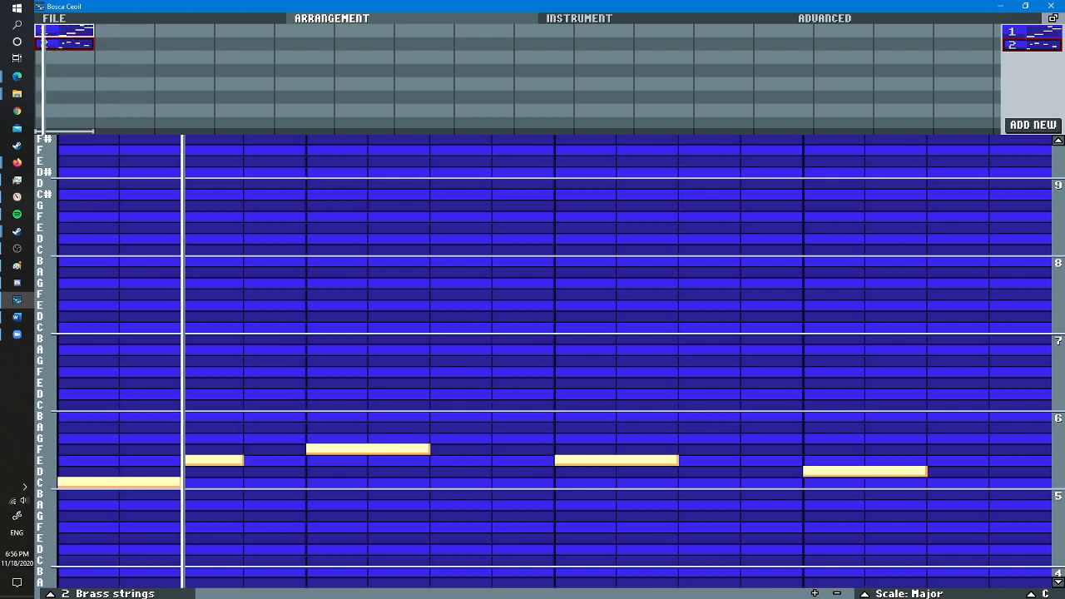
- Open pattern 1 from the arrangement and review the settings of its Grand Piano instrument
left_click_drag(64, 30, 124, 31)
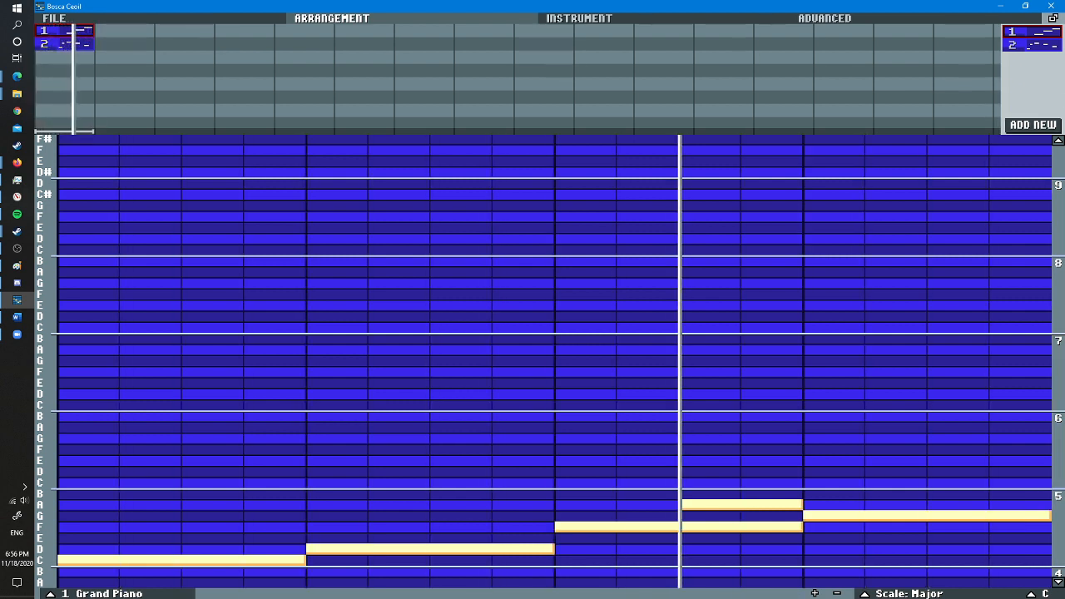
left_click(579, 17)
left_click(100, 33)
left_click(332, 17)
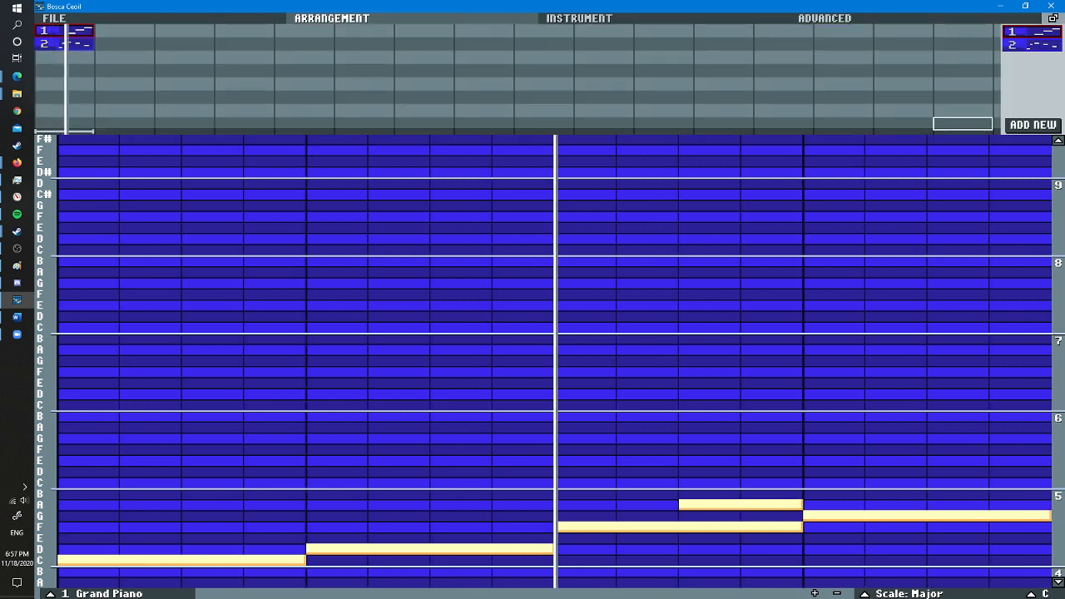
- Add a third pattern, place it in the arrangement's second bar on the top channel, and set its scale to Major
left_click(1032, 124)
left_click_drag(1031, 58, 452, 32)
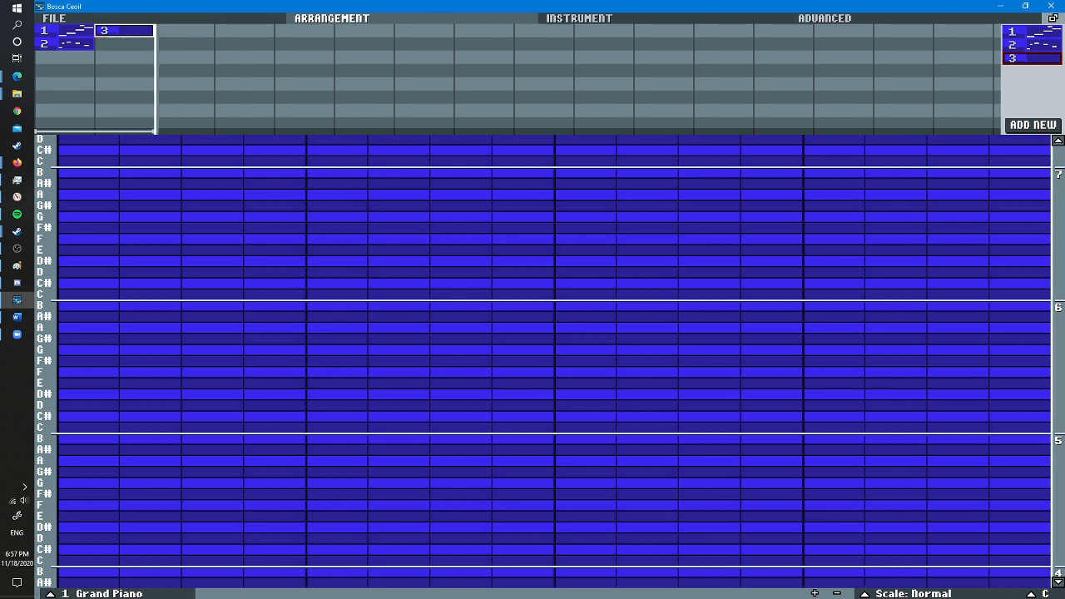
left_click(908, 593)
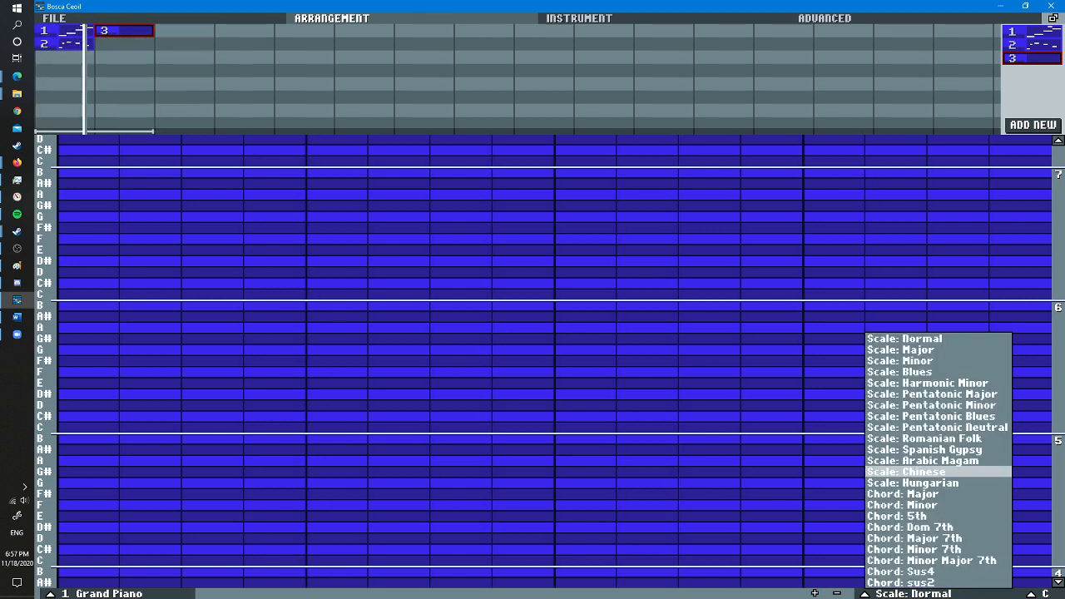
left_click(899, 349)
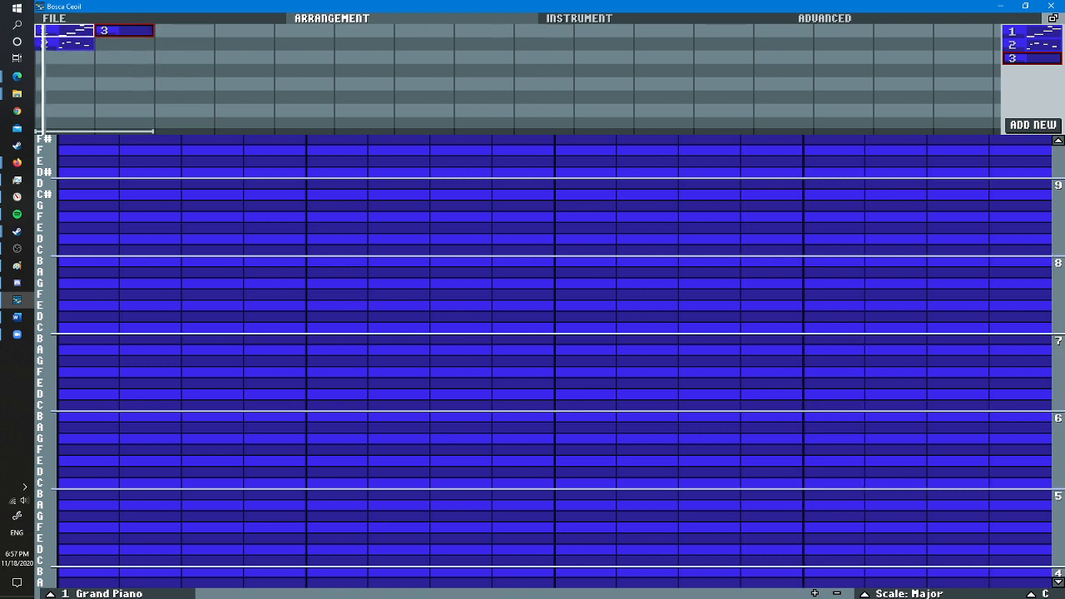
- Stop the song's playback
left_click(55, 18)
left_click(331, 17)
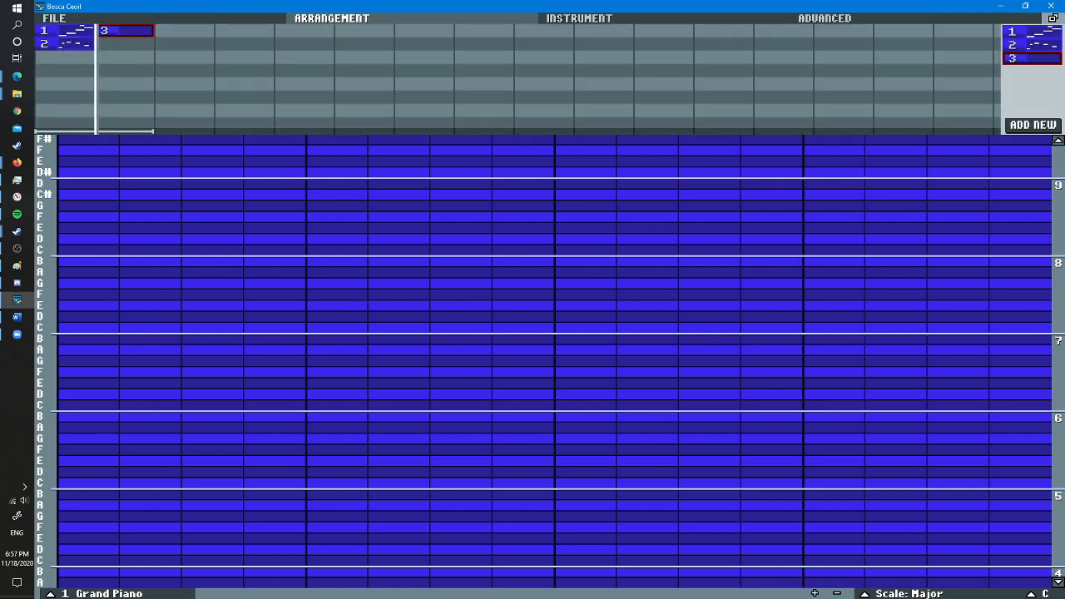
left_click(55, 18)
left_click(391, 116)
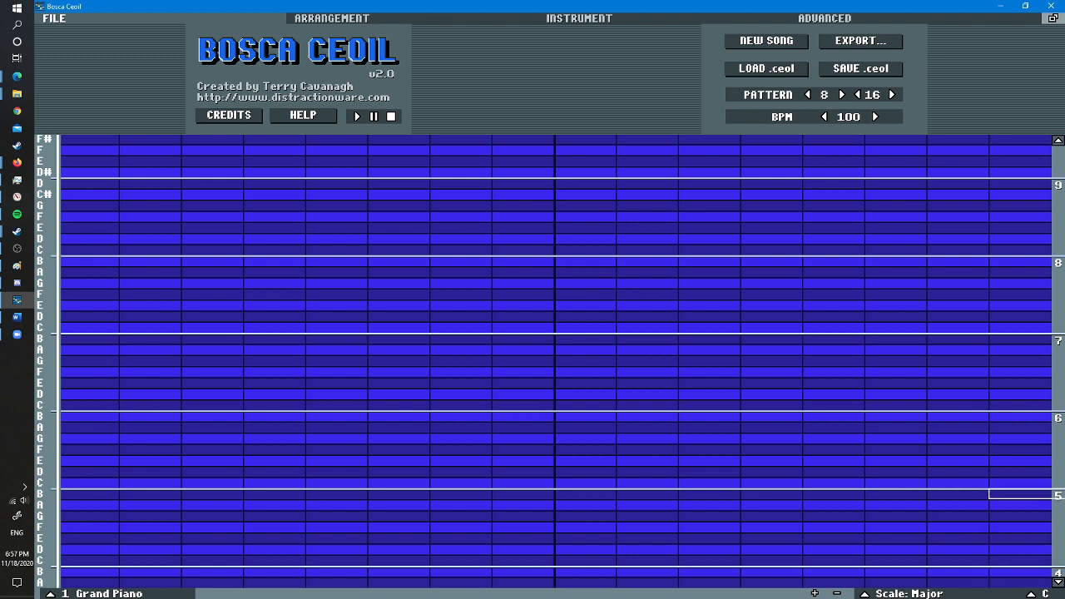
- Increase the song's pattern length to 32 steps
left_click(891, 95)
left_click(892, 95)
left_click(892, 94)
left_click(892, 95)
left_click(892, 95)
left_click(891, 94)
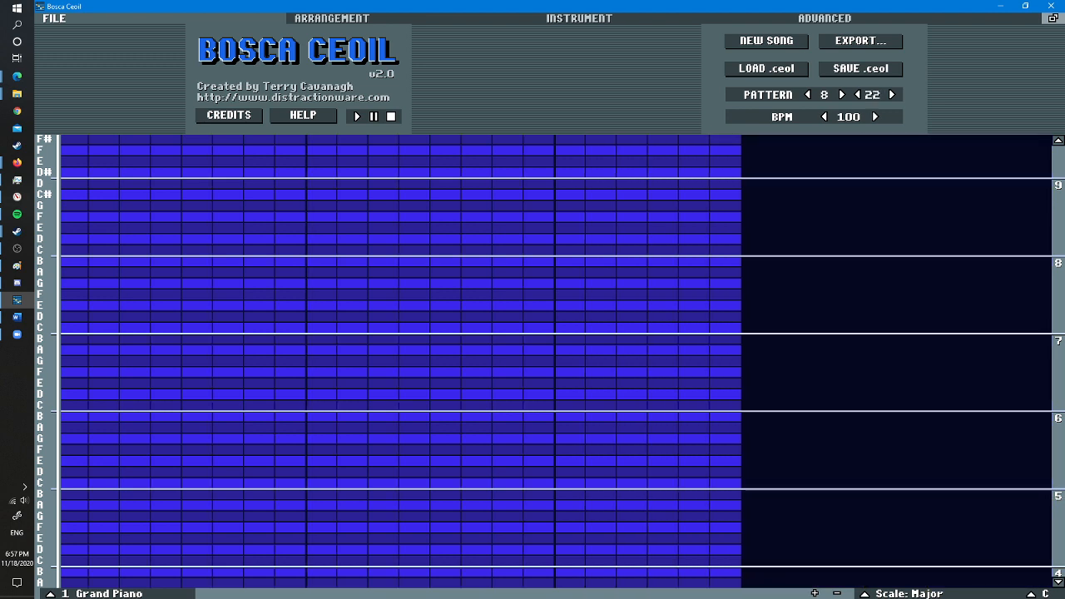
left_click(892, 95)
left_click(892, 95)
left_click(891, 94)
left_click(891, 95)
left_click(892, 95)
left_click(892, 95)
left_click(892, 95)
left_click(892, 95)
left_click(891, 95)
left_click(891, 94)
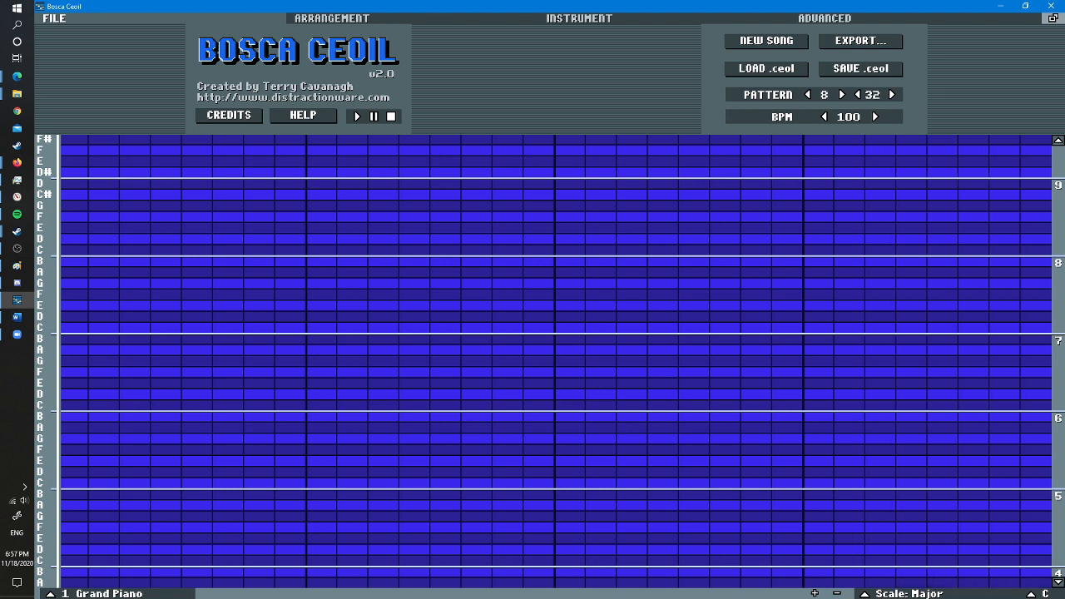
- Open pattern 1 from the arrangement and set the pattern's bar division to 4 steps
left_click(332, 18)
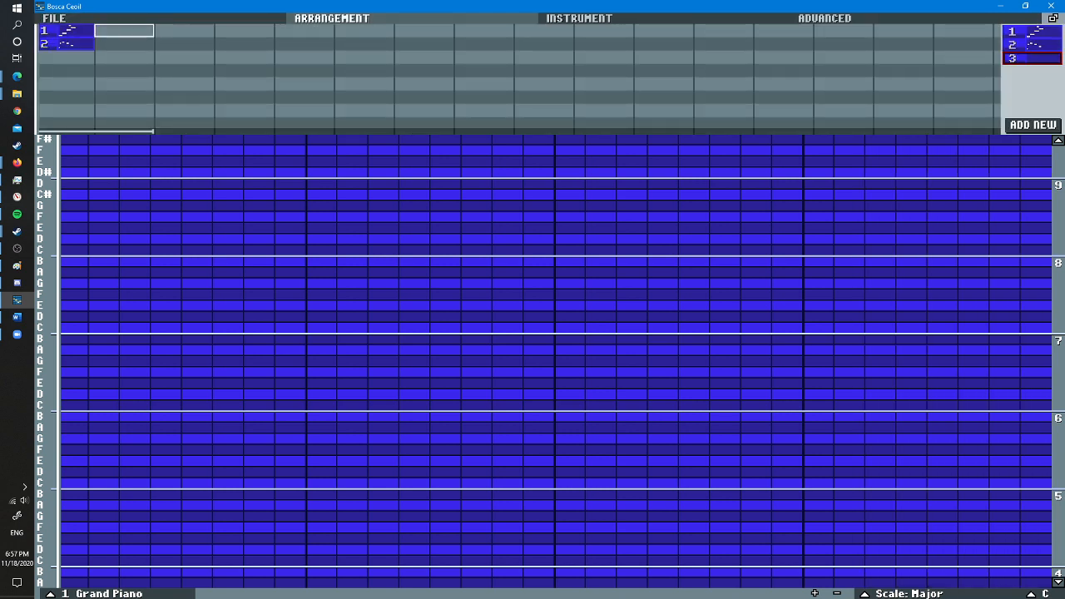
left_click(69, 31)
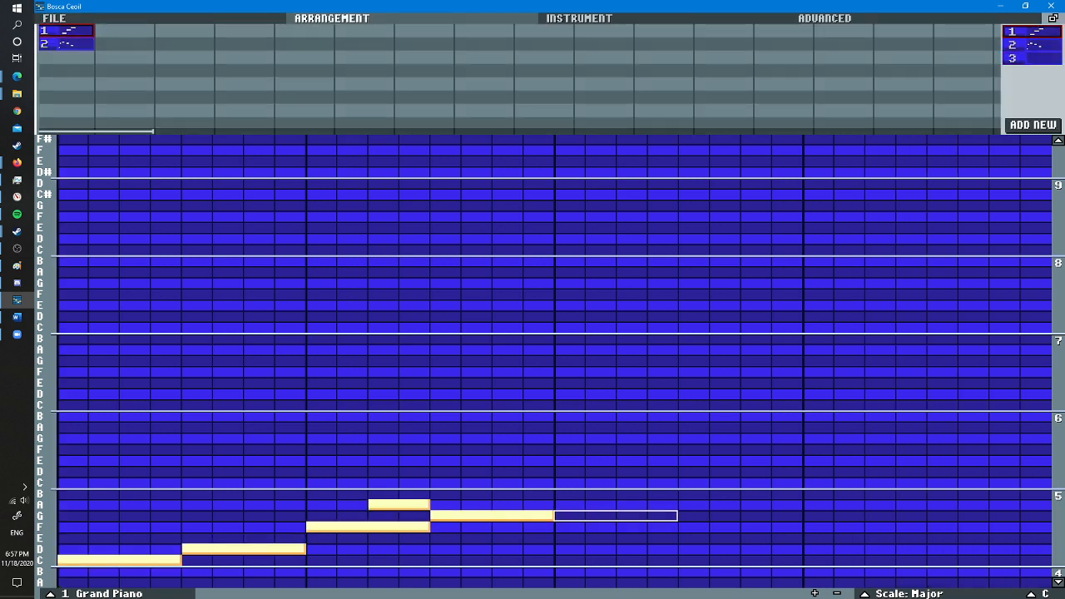
left_click(55, 18)
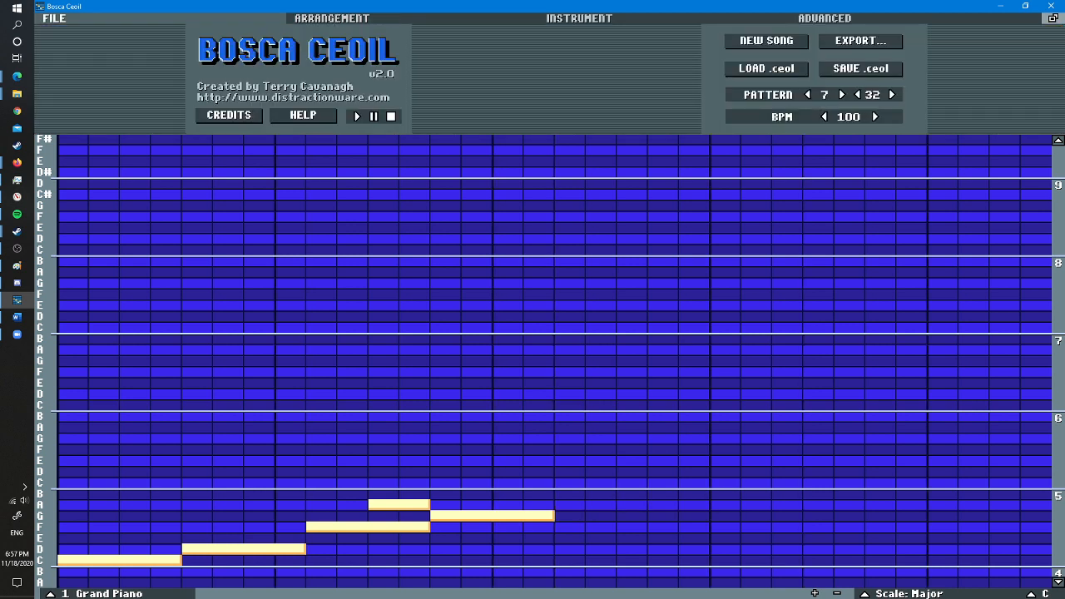
left_click(807, 94)
left_click(807, 95)
left_click(807, 95)
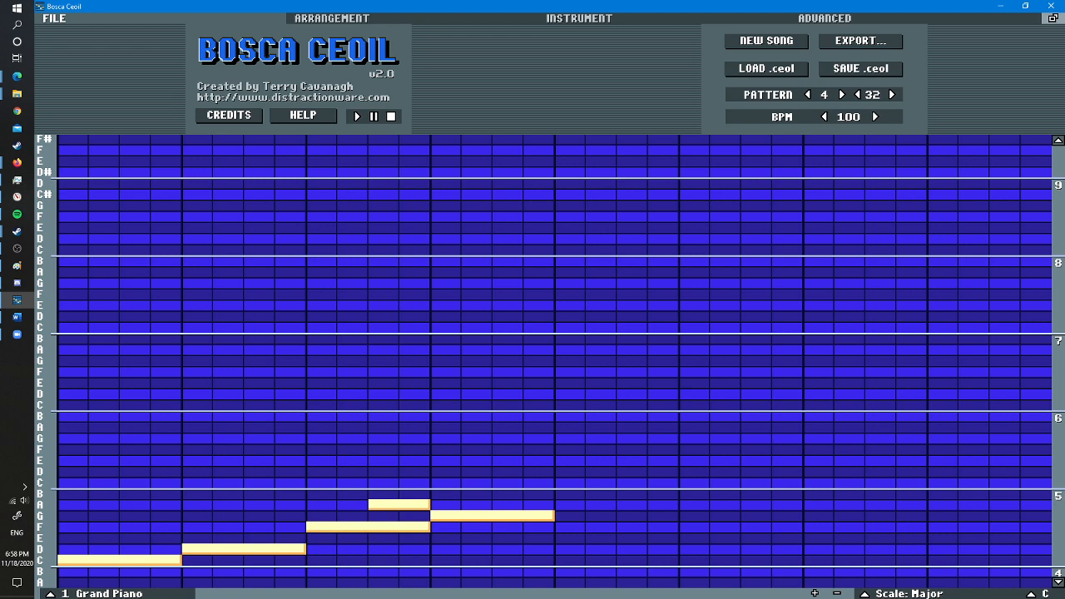
- Fill the second half of pattern 1 with four-step B, C, E and F notes plus a two-step G, and play it back
scroll(1035, 571, "down", 3)
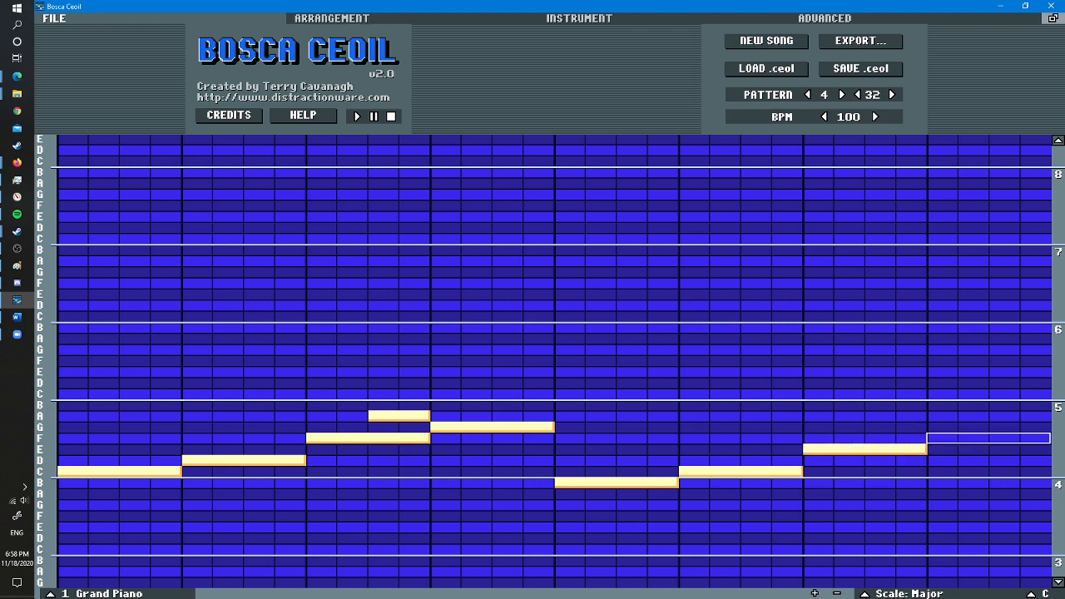
key("space")
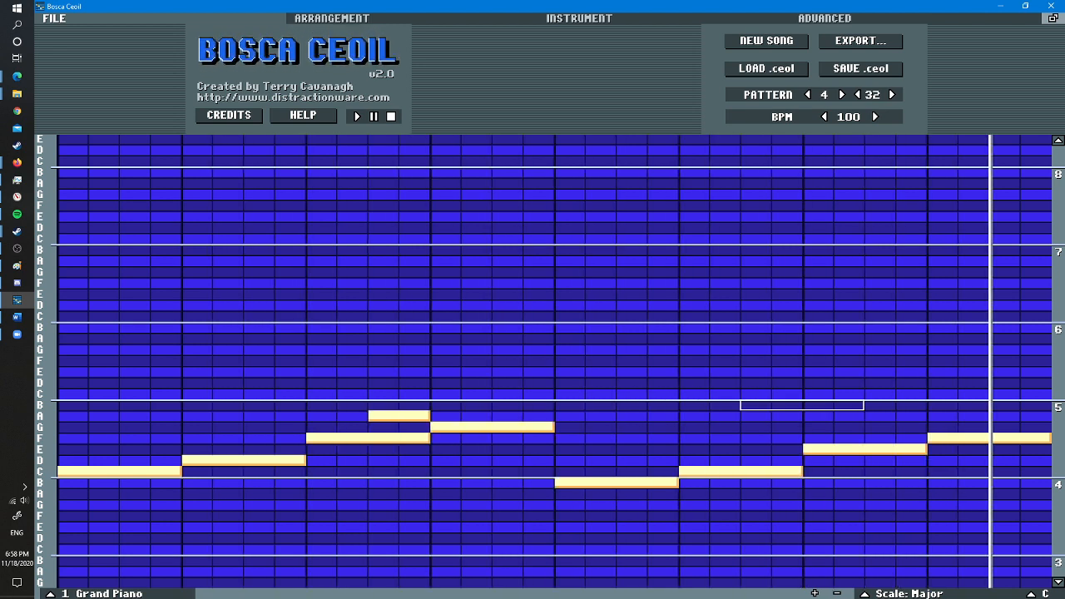
key("space")
left_click(332, 18)
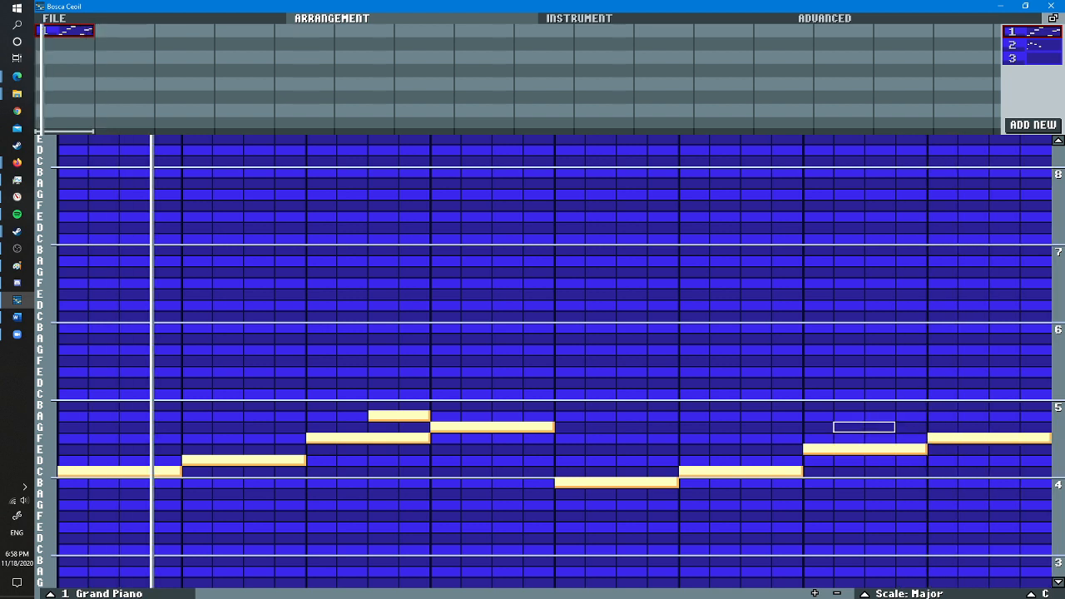
left_click(878, 427)
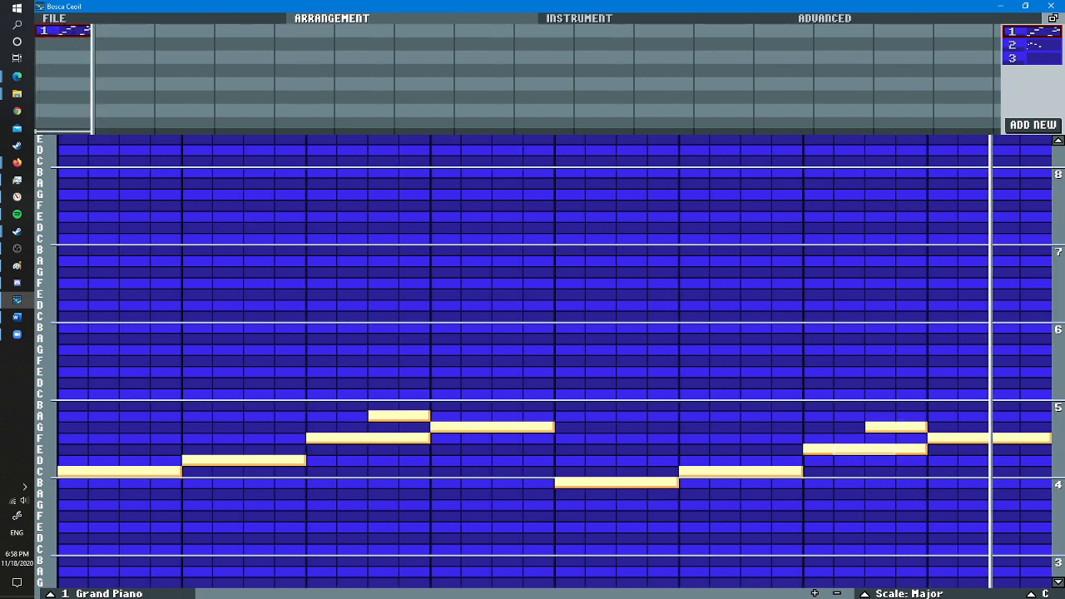
- Lower the second-half piano notes to G, A, C and a short E, and remove the closing note
key("space")
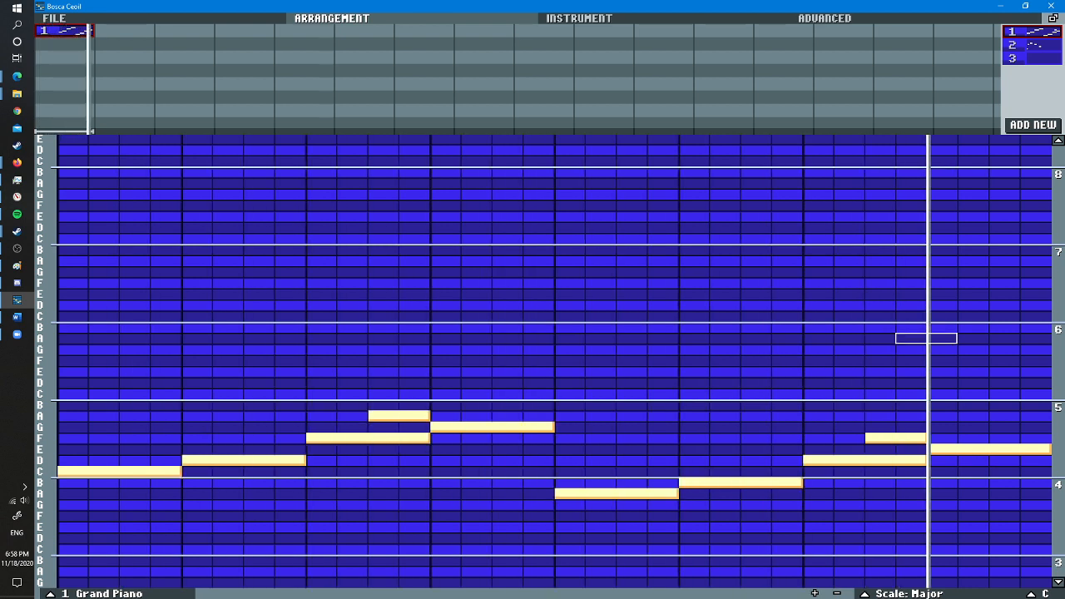
key("space")
right_click(895, 438)
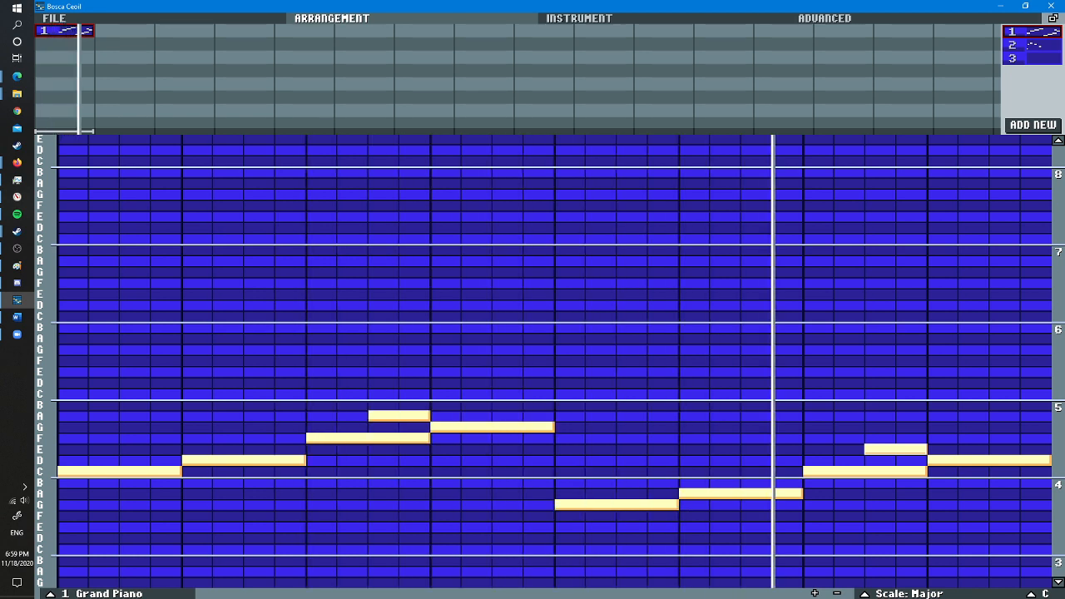
right_click(940, 460)
right_click(910, 449)
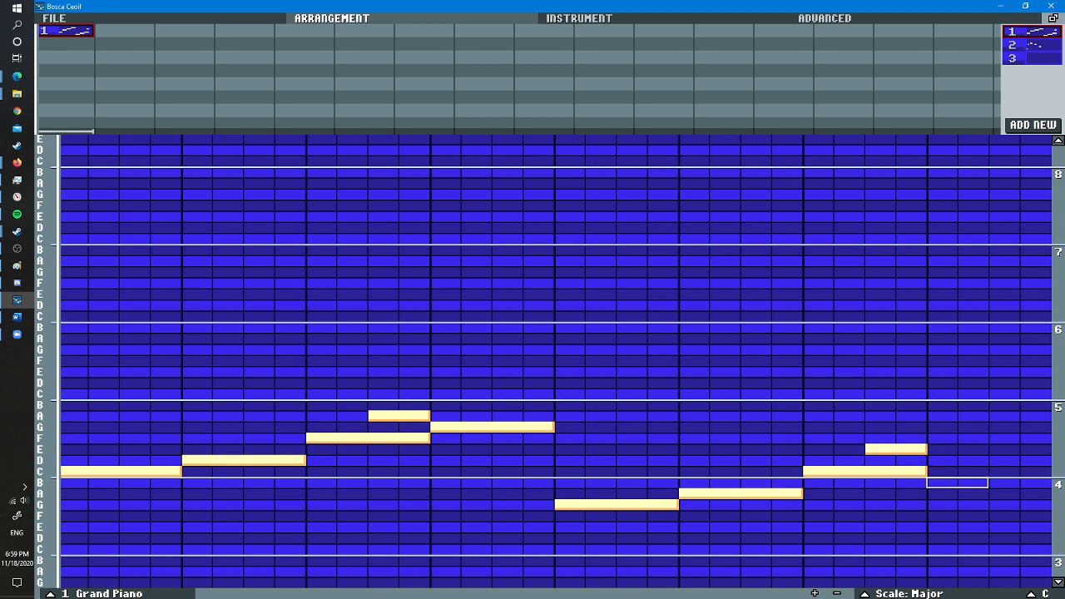
- Close pattern 1 with a four-step A and replace the short E before it with a two-step B
left_click(988, 482)
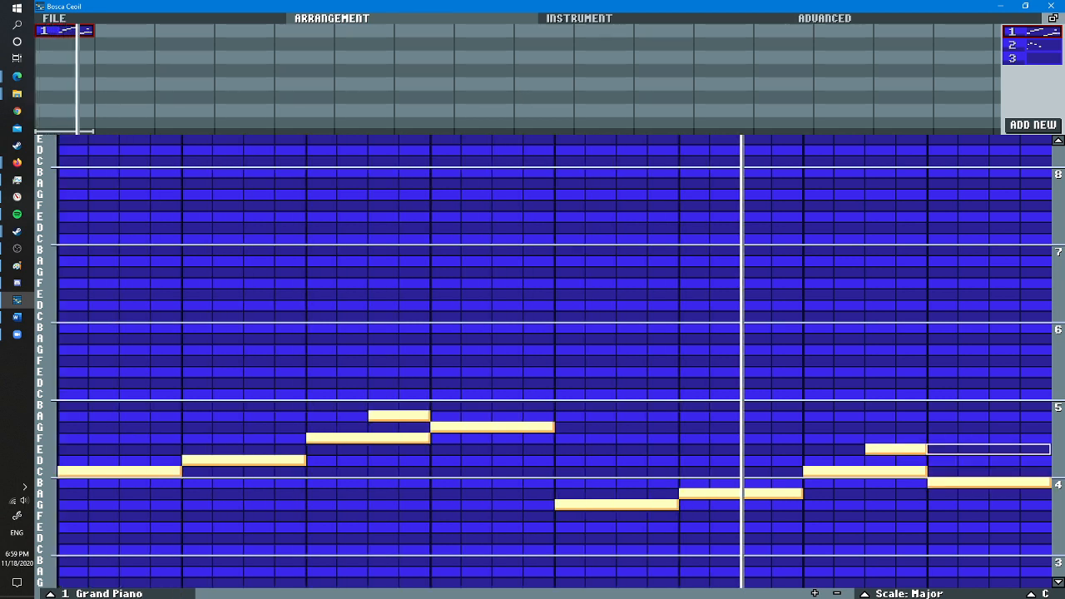
right_click(941, 483)
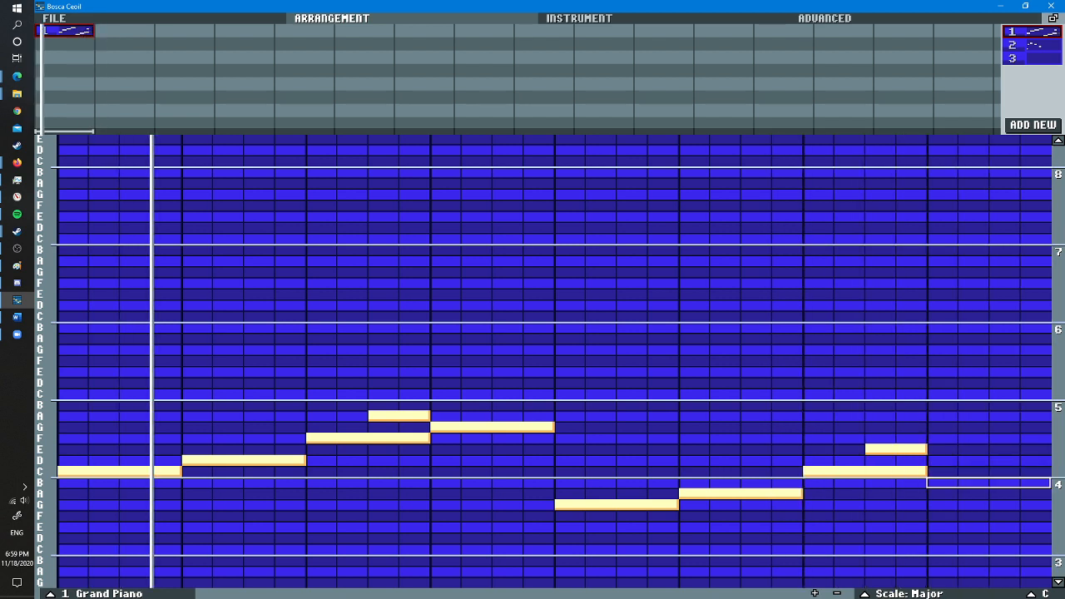
left_click(941, 493)
right_click(869, 449)
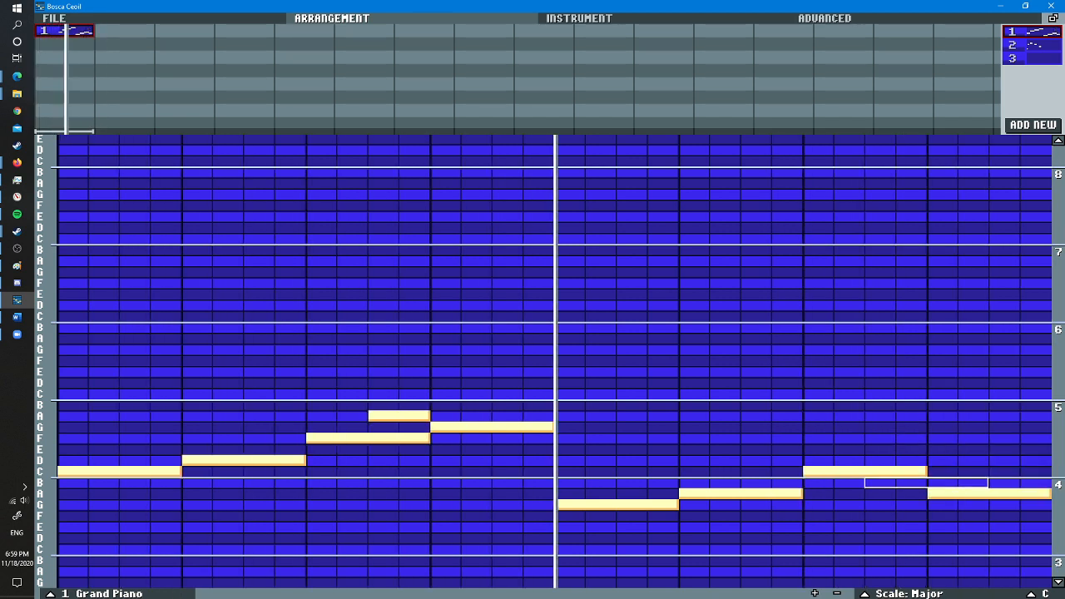
left_click(869, 483)
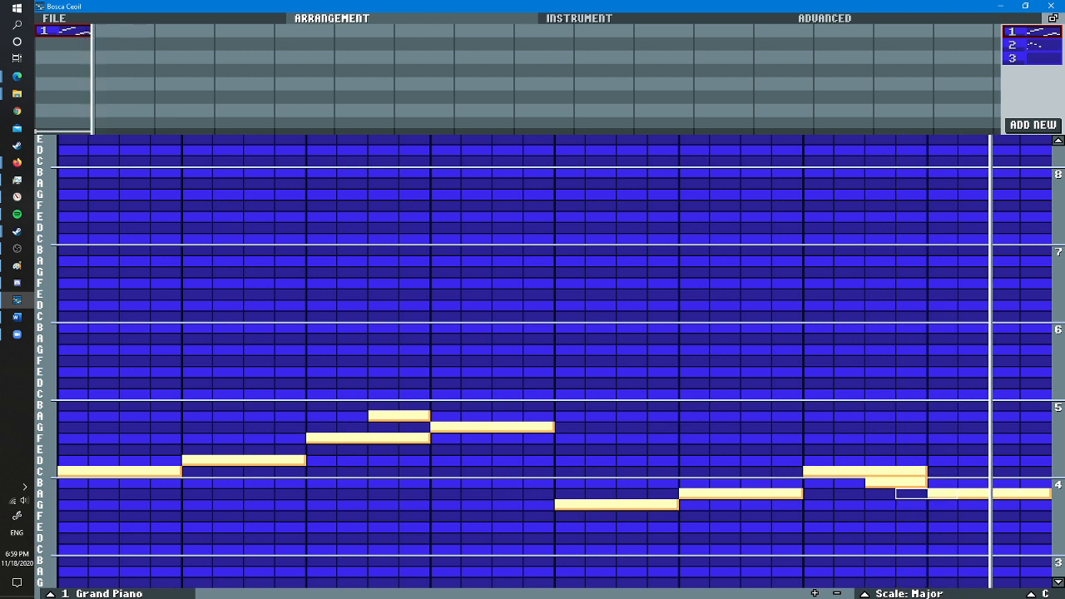
- Shorten the seventh beat's C to two steps and replace the closing A with a four-step G
right_click(849, 472)
left_click(820, 472)
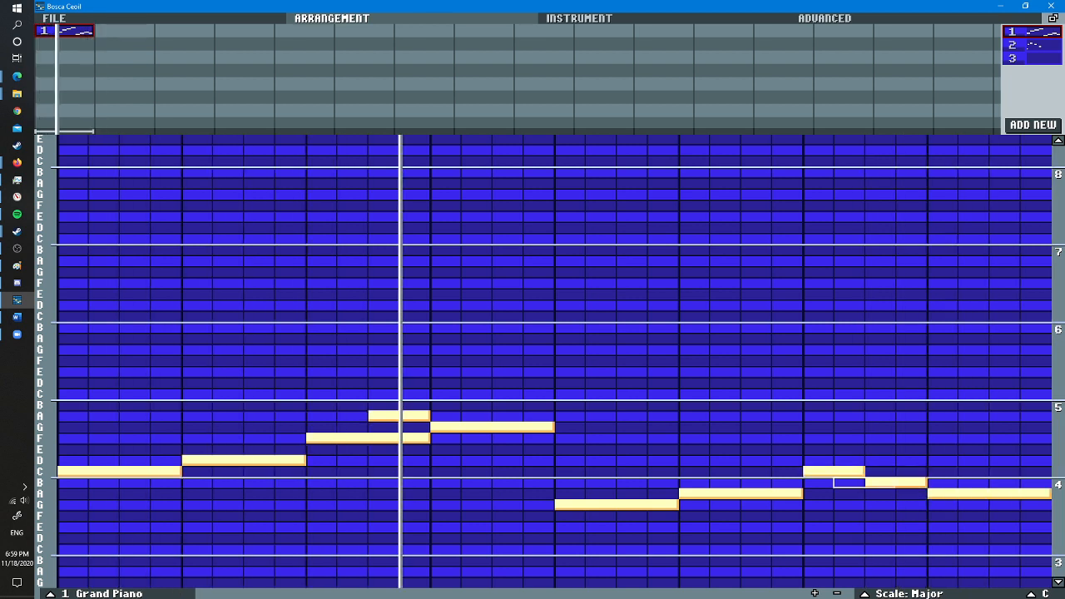
right_click(957, 493)
left_click(957, 504)
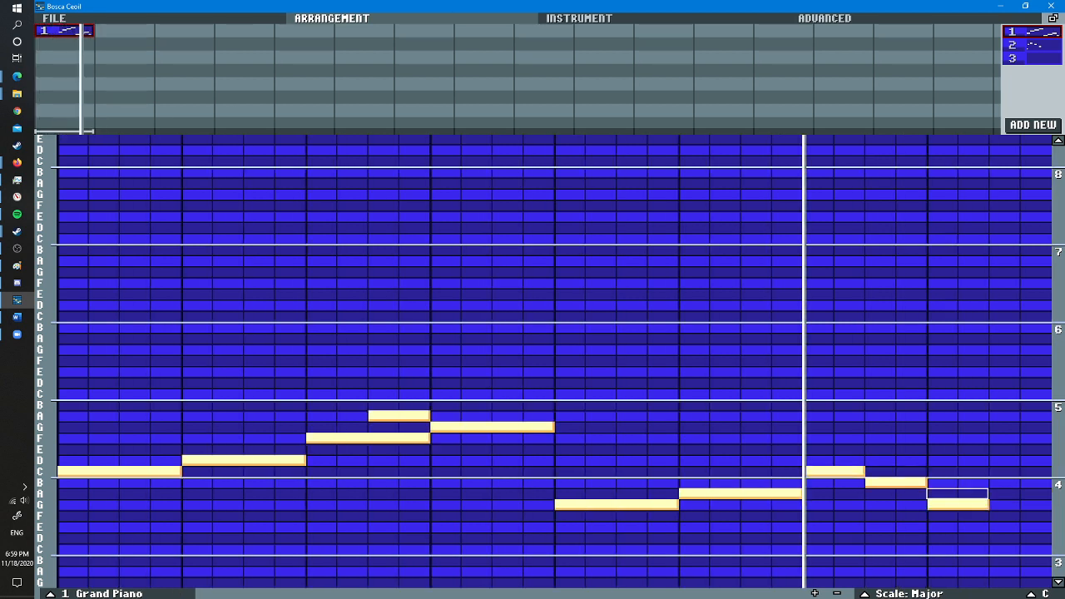
scroll(941, 504, "up", 2)
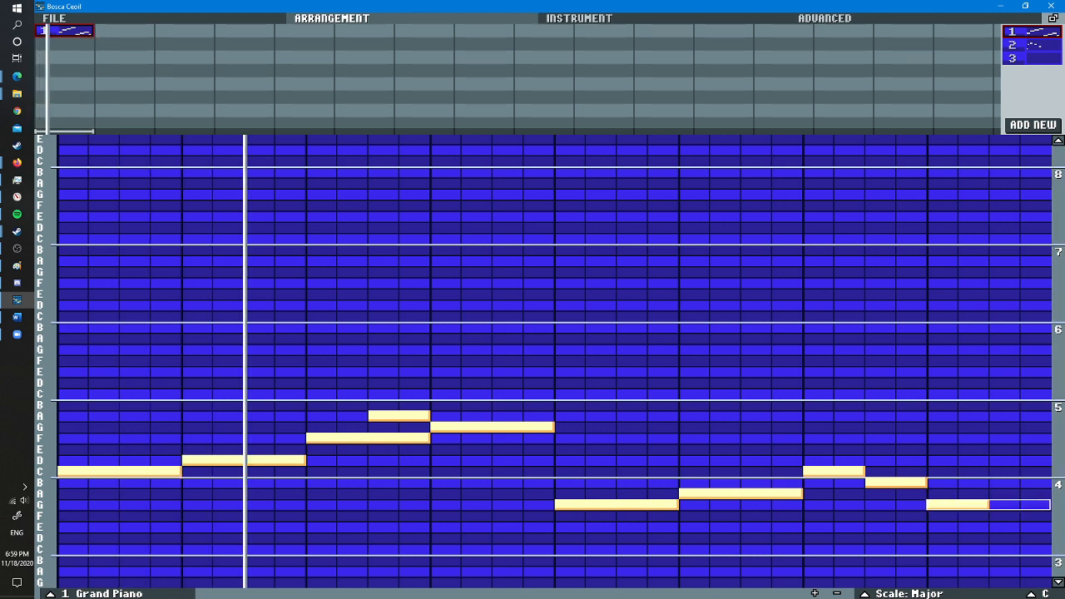
left_click(942, 505)
- Replace the two-step B before the closing note with a two-step A
scroll(940, 482, "down", 2)
scroll(880, 483, "down", 1)
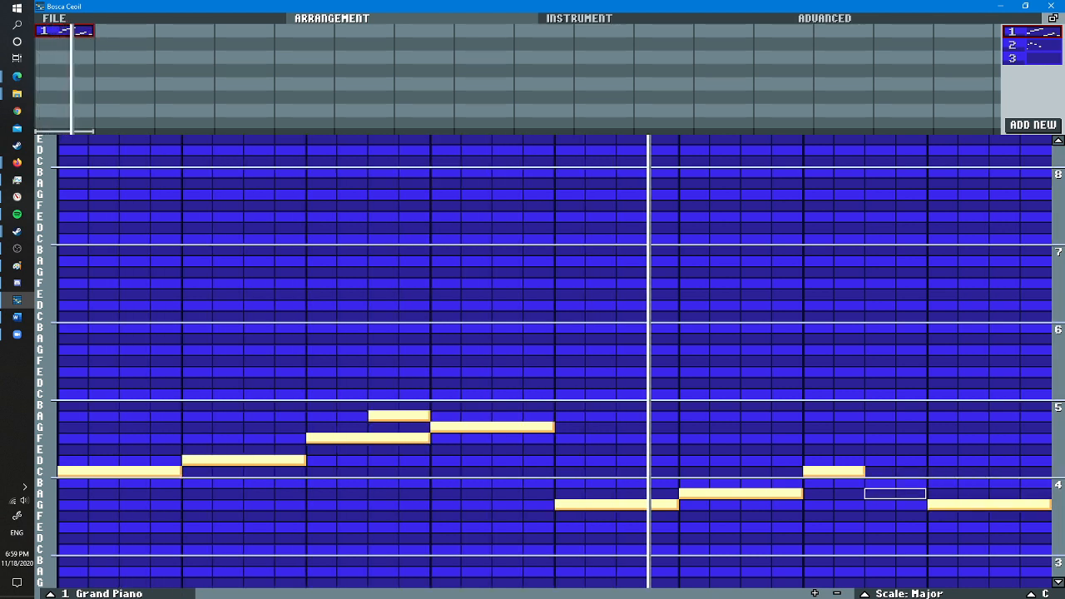
left_click(879, 493)
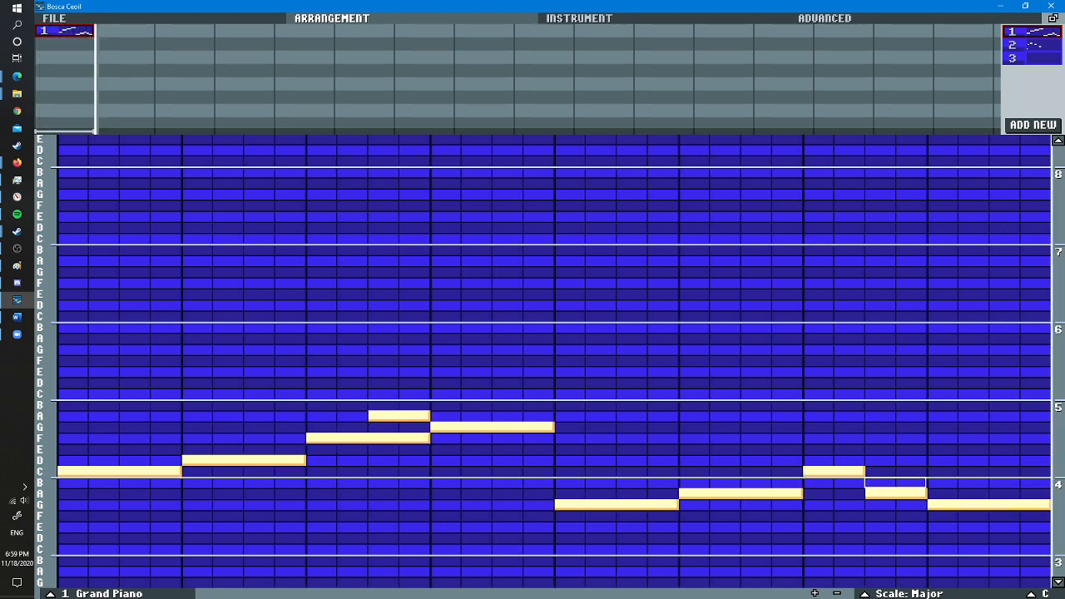
- Try a two-step B in place of the seventh beat's C, and put the C back
right_click(834, 471)
left_click(833, 482)
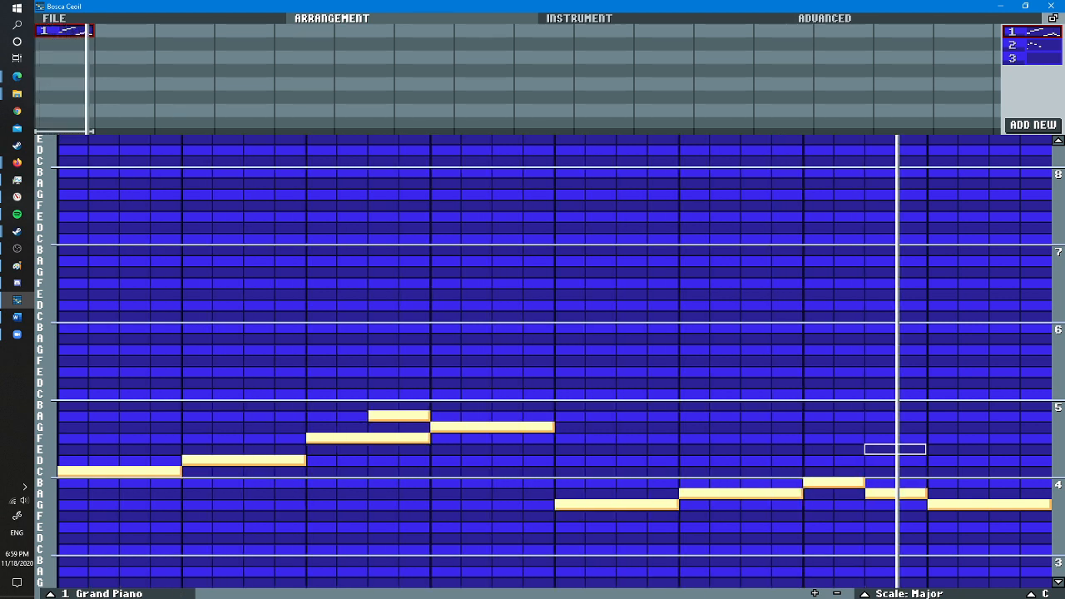
left_click(818, 471)
right_click(819, 482)
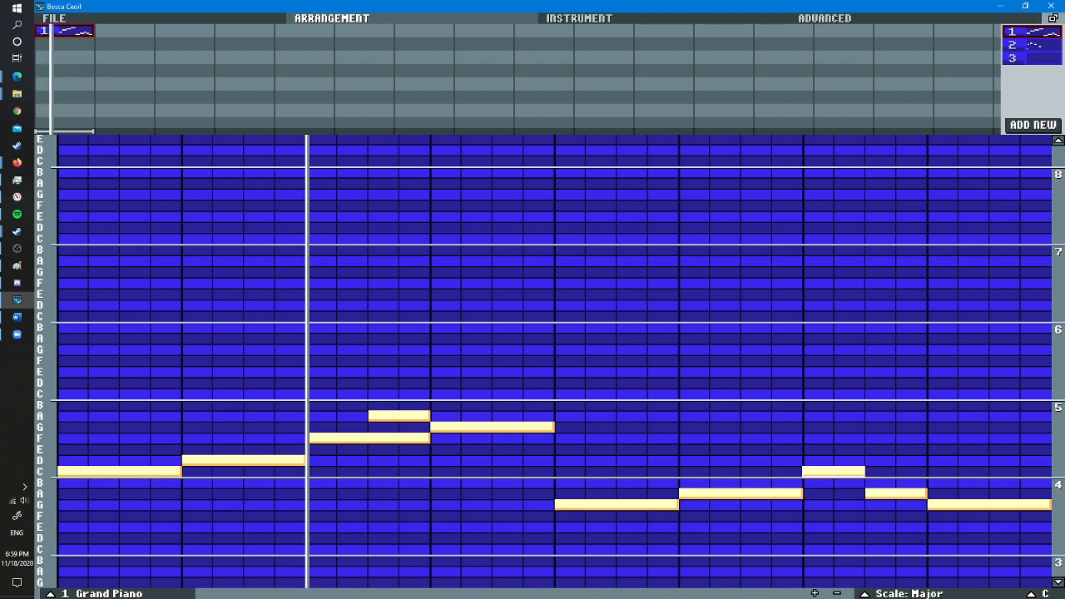
- Raise the sixth beat's four-step A to B and the two-step A before the closing note to D
left_click(694, 482)
right_click(724, 493)
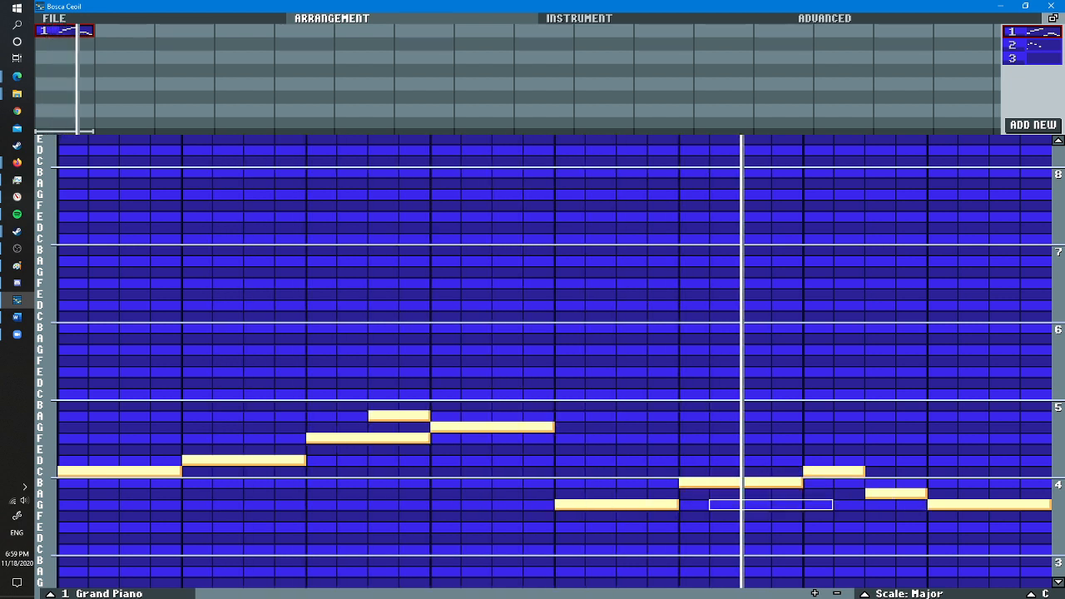
scroll(879, 460, "down", 1)
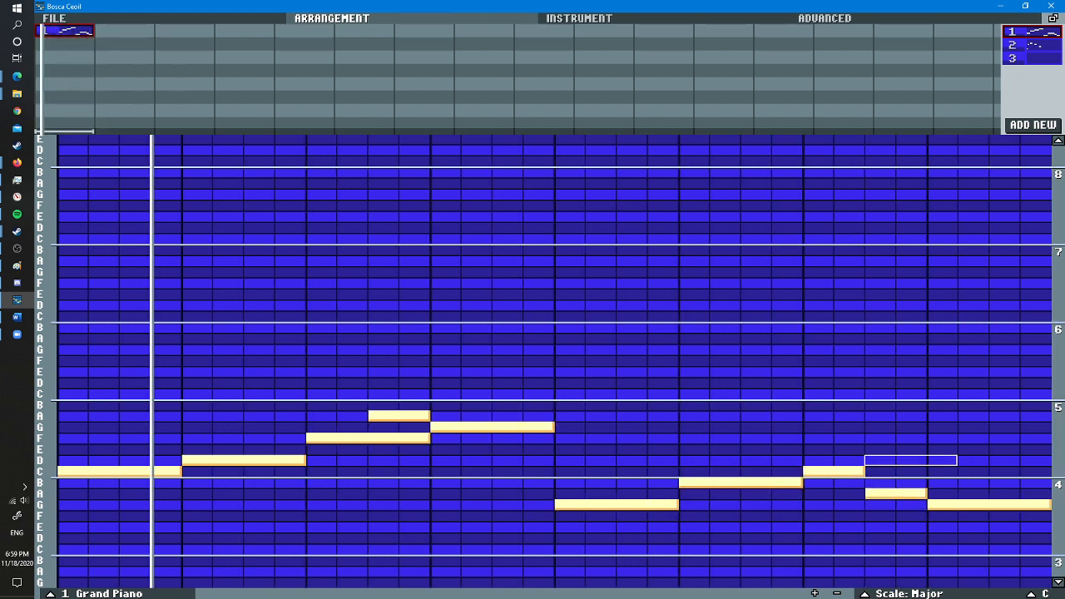
left_click(879, 459)
right_click(895, 493)
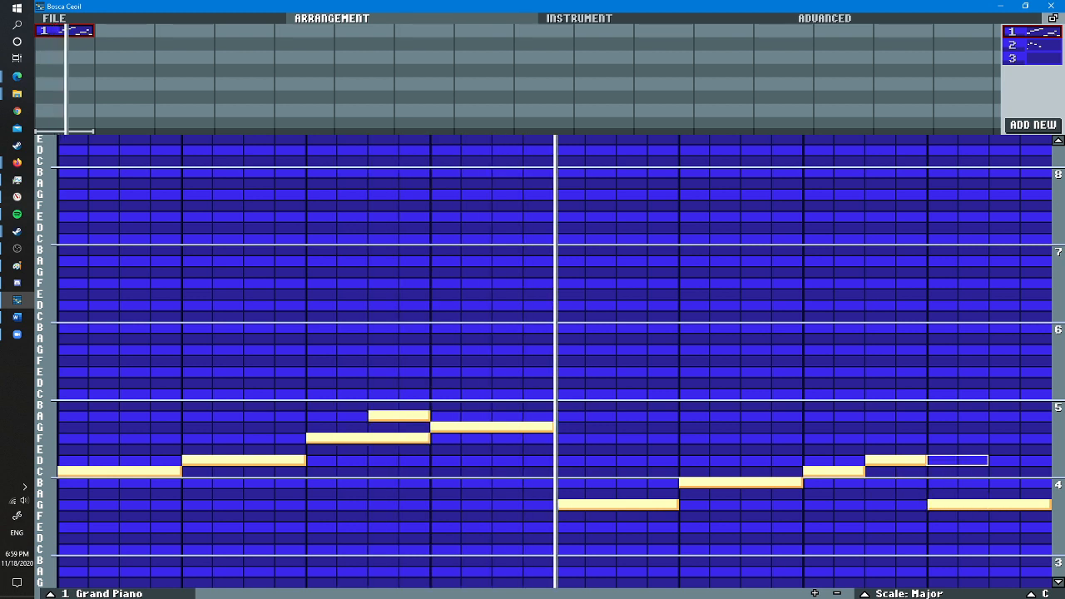
- Replace the closing G of pattern 1 with a four-step E and stop playback
scroll(942, 449, "up", 1)
scroll(942, 449, "up", 1)
left_click(941, 449)
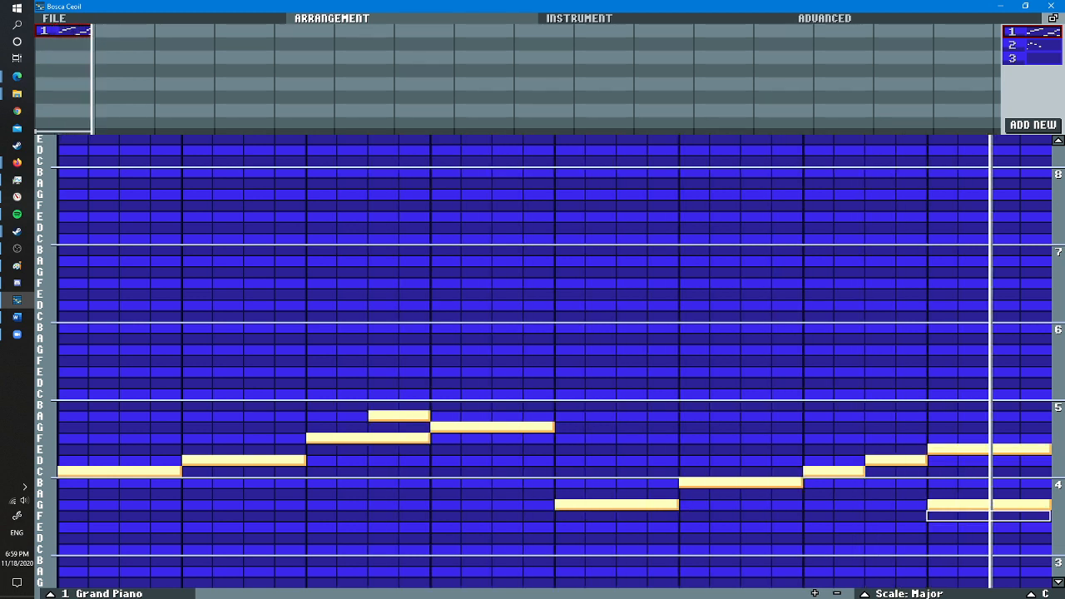
right_click(942, 504)
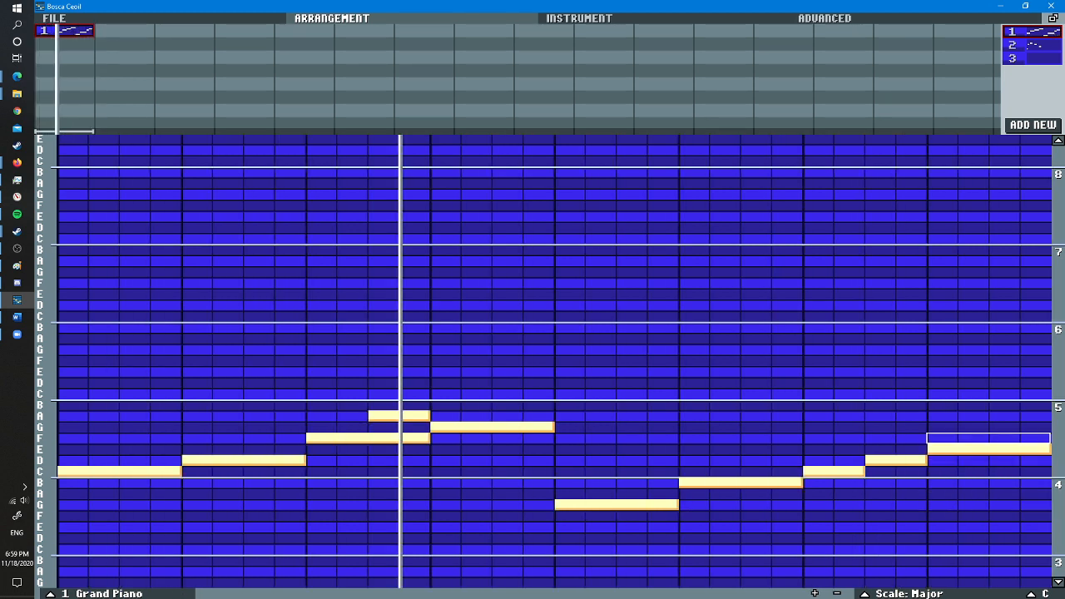
scroll(942, 438, "down", 2)
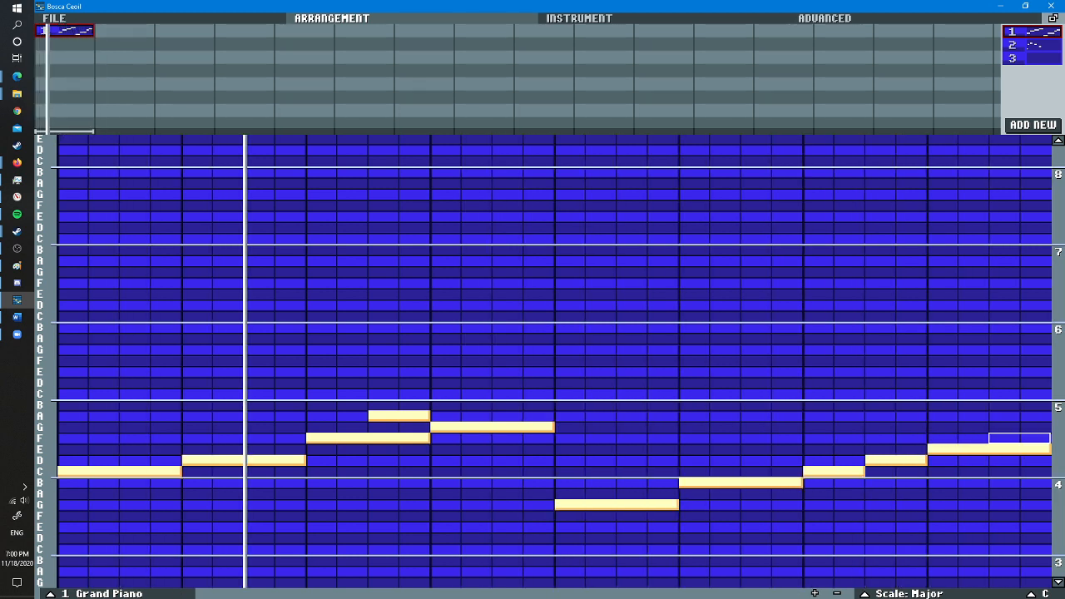
key("space")
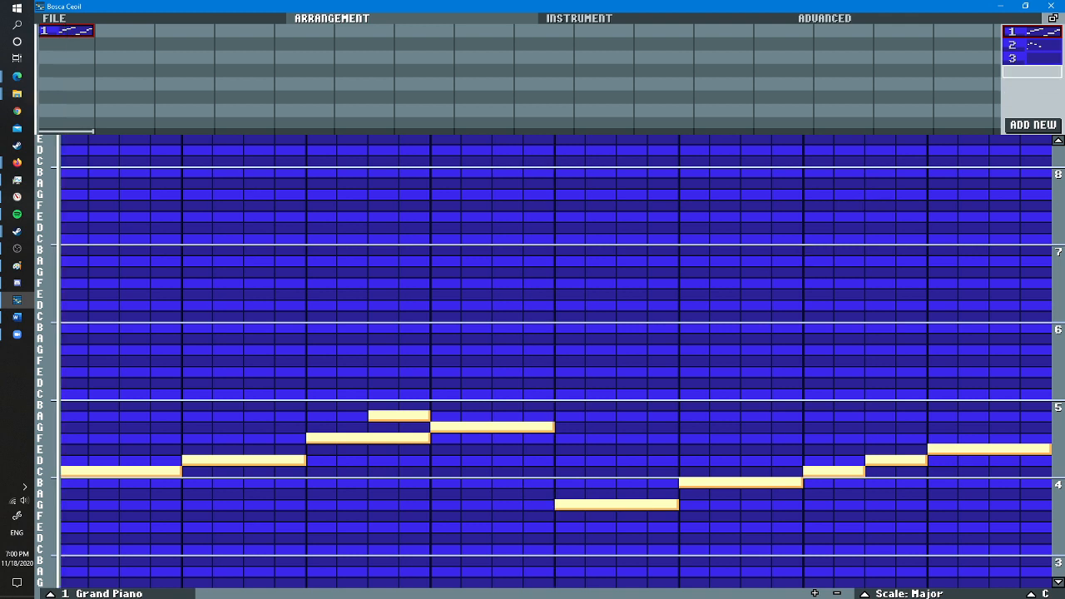
- Place pattern 2 beneath pattern 1 in the arrangement's first bar, add a two-step C at its fifth beat, and stop playback
left_click_drag(1031, 45, 230, 77)
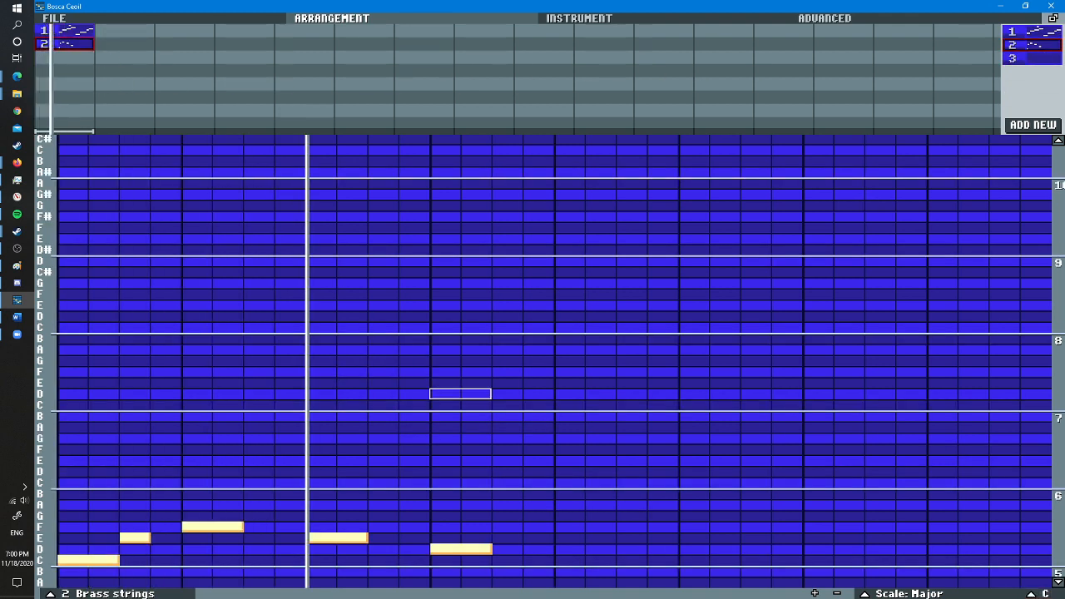
scroll(532, 416, "down", 1)
scroll(632, 490, "up", 1)
left_click(570, 559)
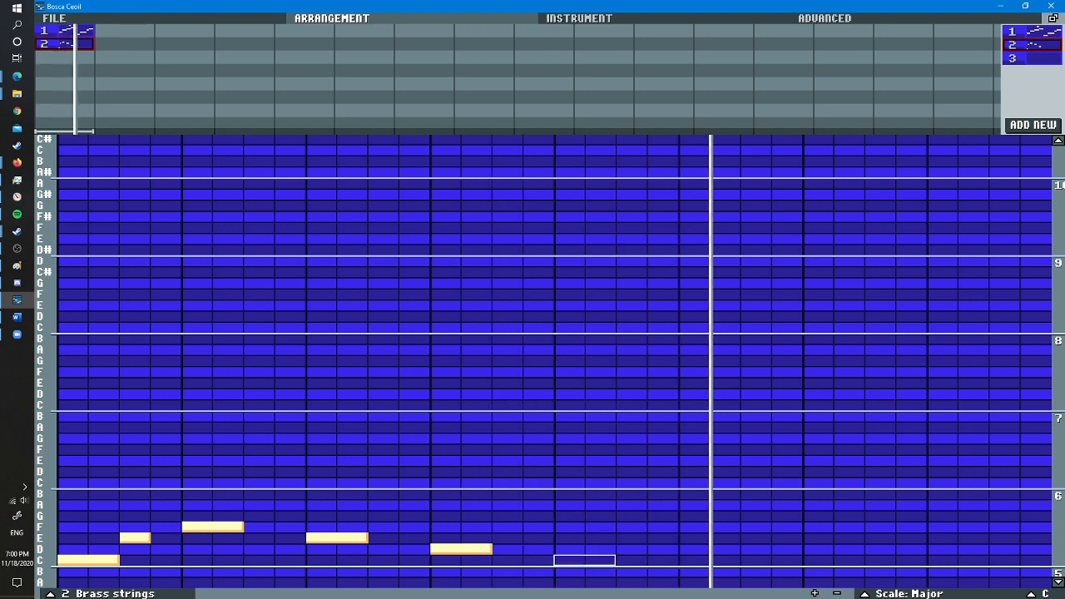
left_click(1058, 582)
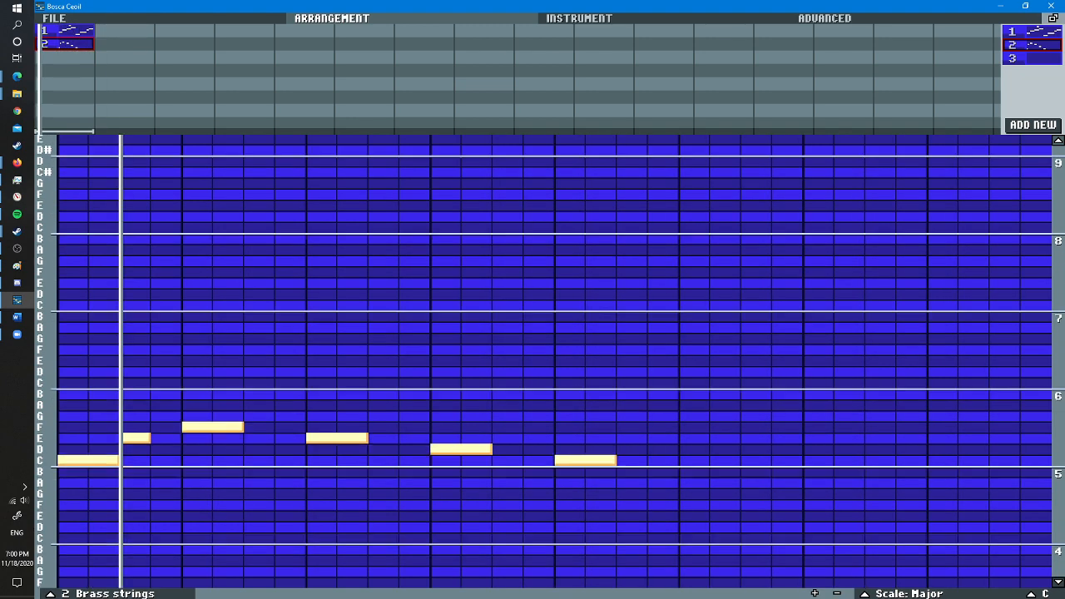
key("space")
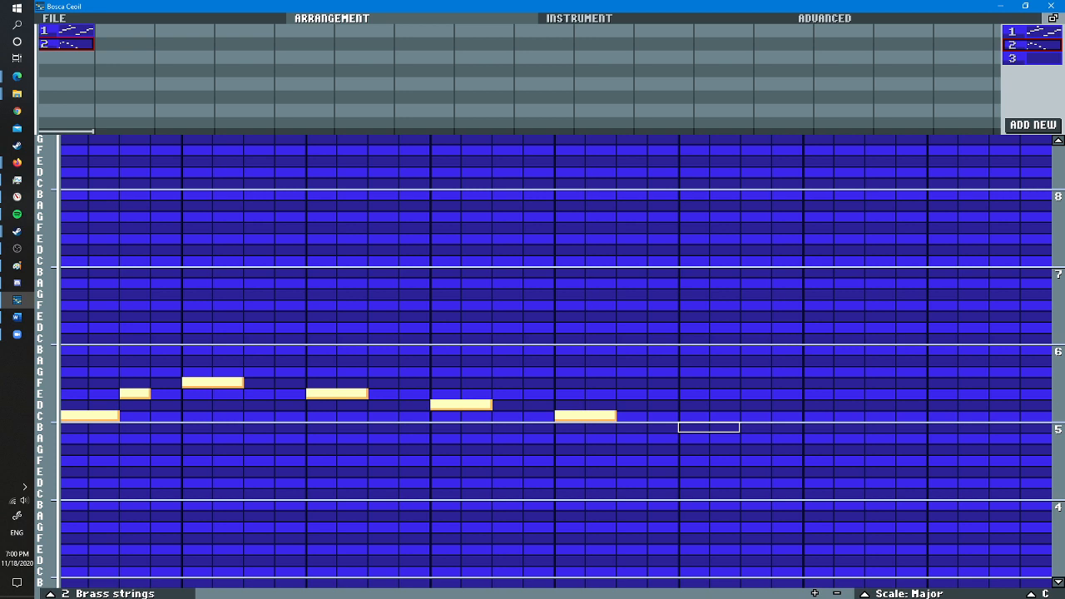
- Play the song and add a one-step B directly after the fifth beat's C in pattern 2
key("space")
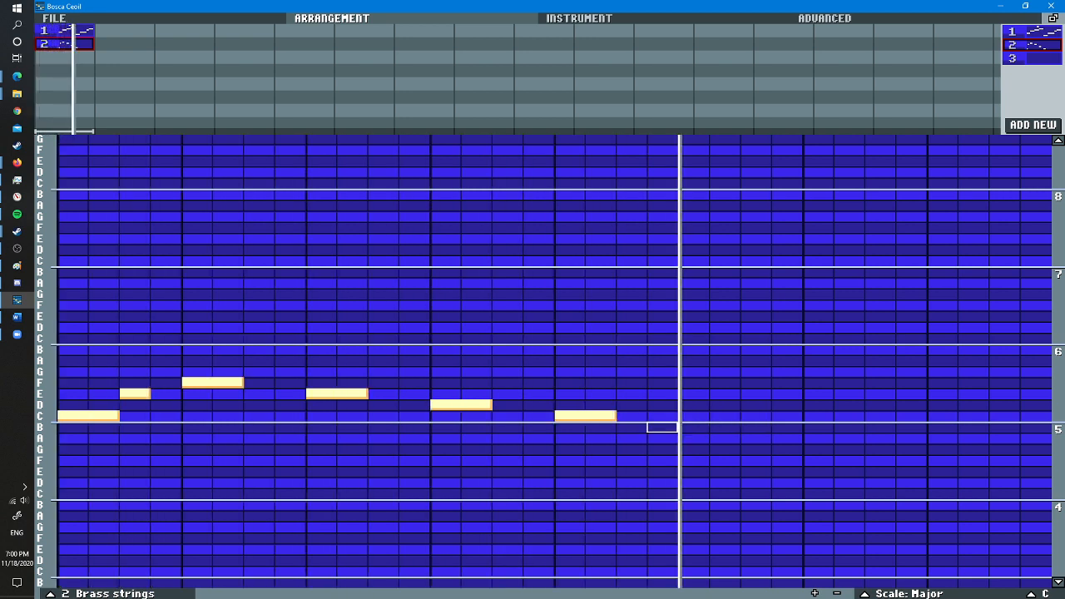
scroll(632, 427, "down", 1)
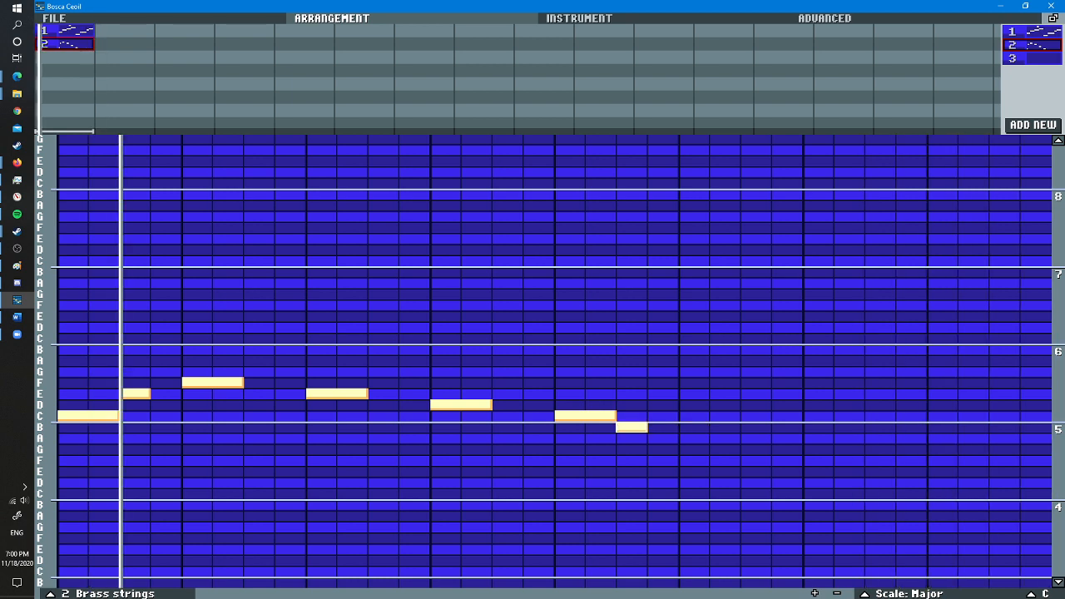
scroll(690, 435, "up", 2)
scroll(690, 435, "down", 1)
- Try a two-step A and a two-step B in turn on pattern 2's sixth beat, removing each
left_click(691, 437)
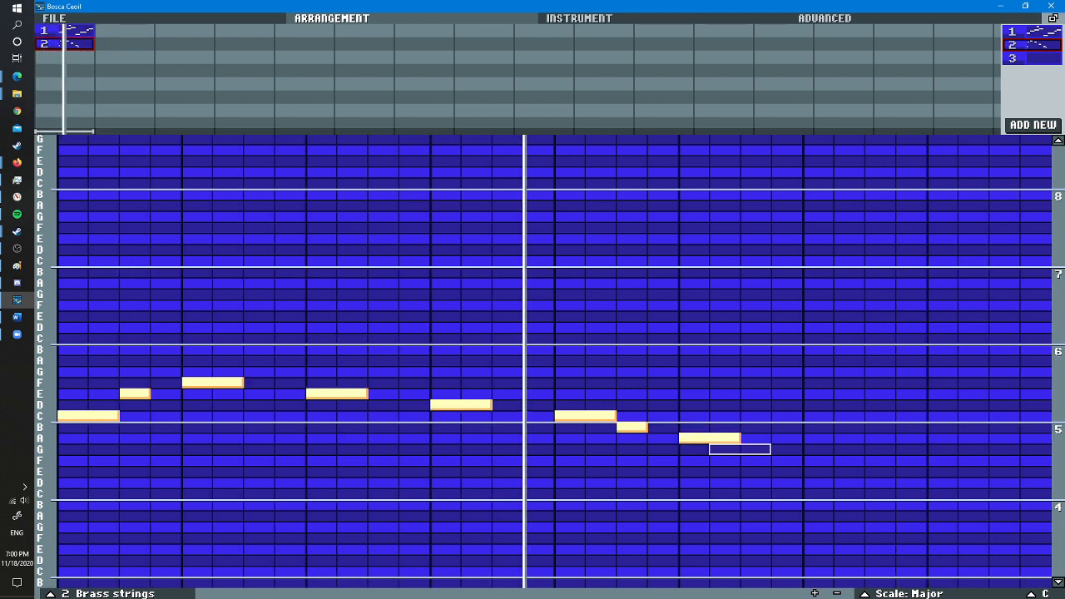
right_click(690, 437)
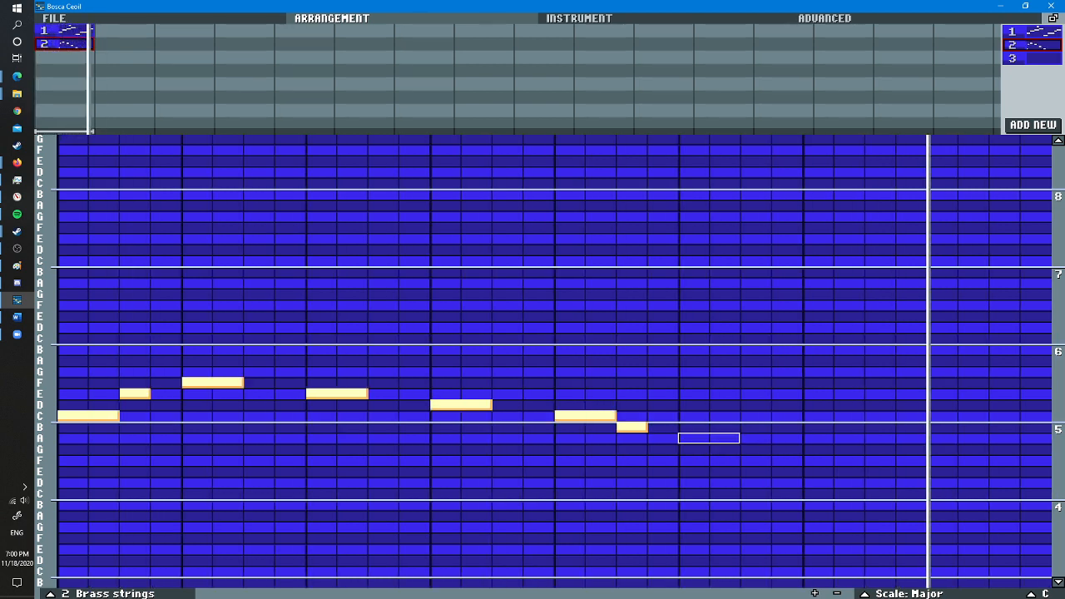
left_click(691, 427)
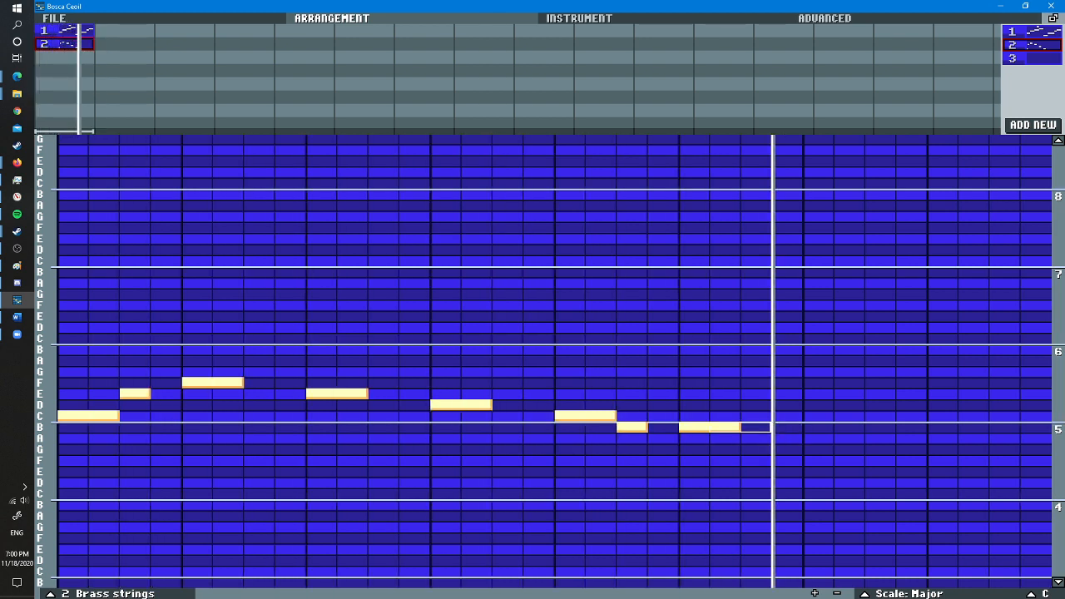
right_click(707, 427)
- Fill pattern 2's last three beats with a two-step C, D and E, trying B on the eighth beat and consulting pattern 1
left_click(707, 415)
left_click(815, 404)
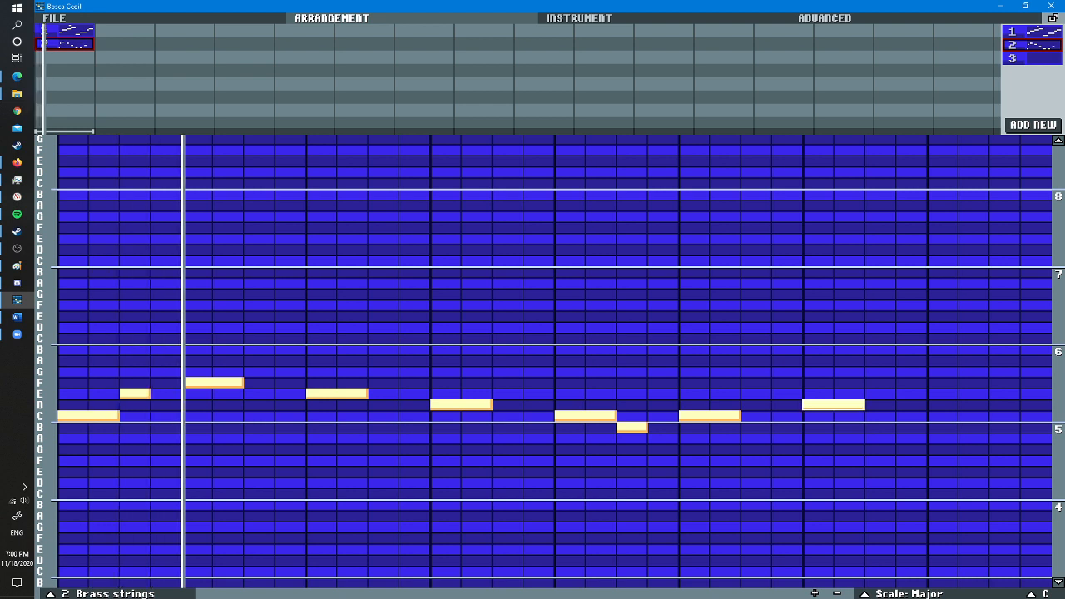
left_click(936, 426)
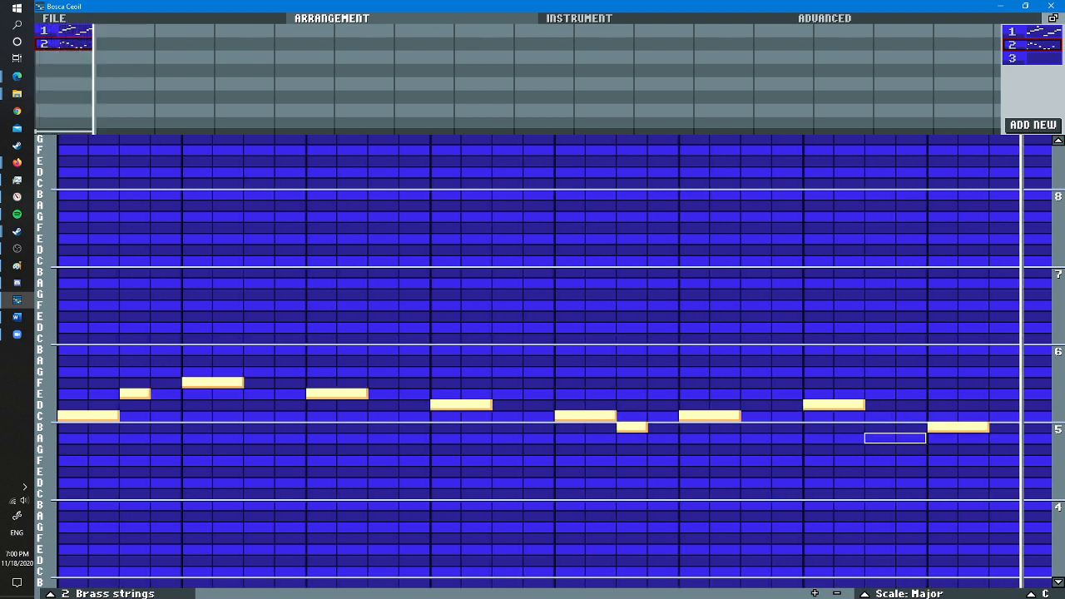
right_click(957, 427)
left_click(69, 31)
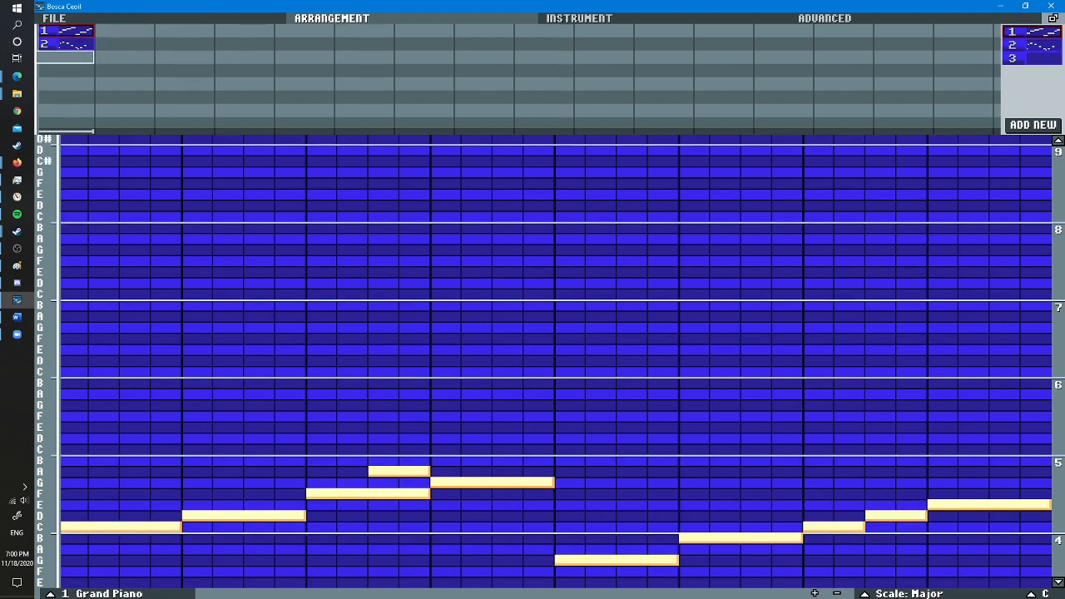
left_click(65, 43)
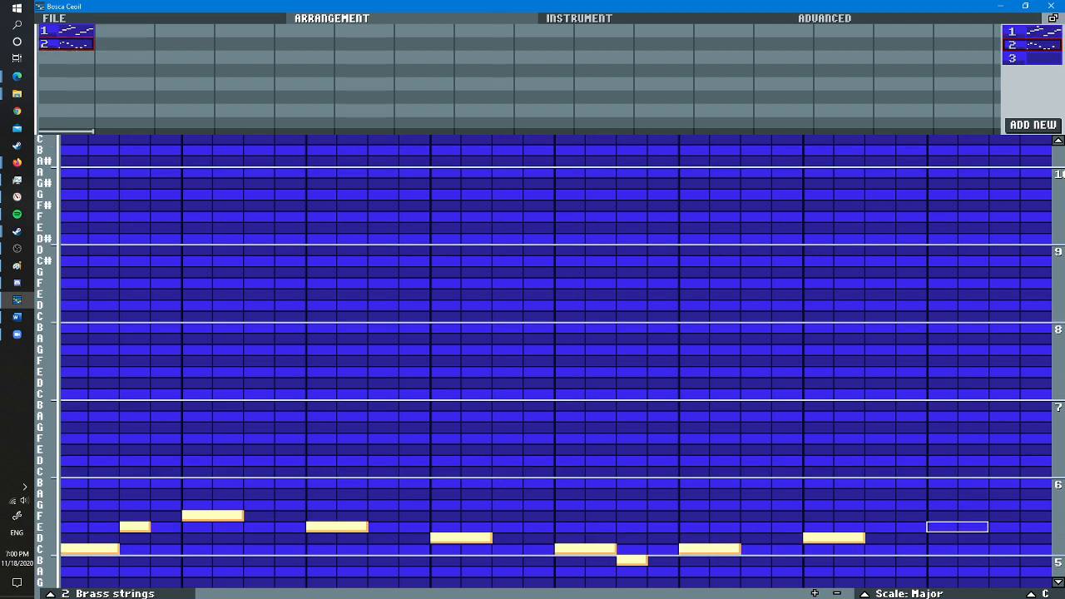
left_click(956, 526)
key("space")
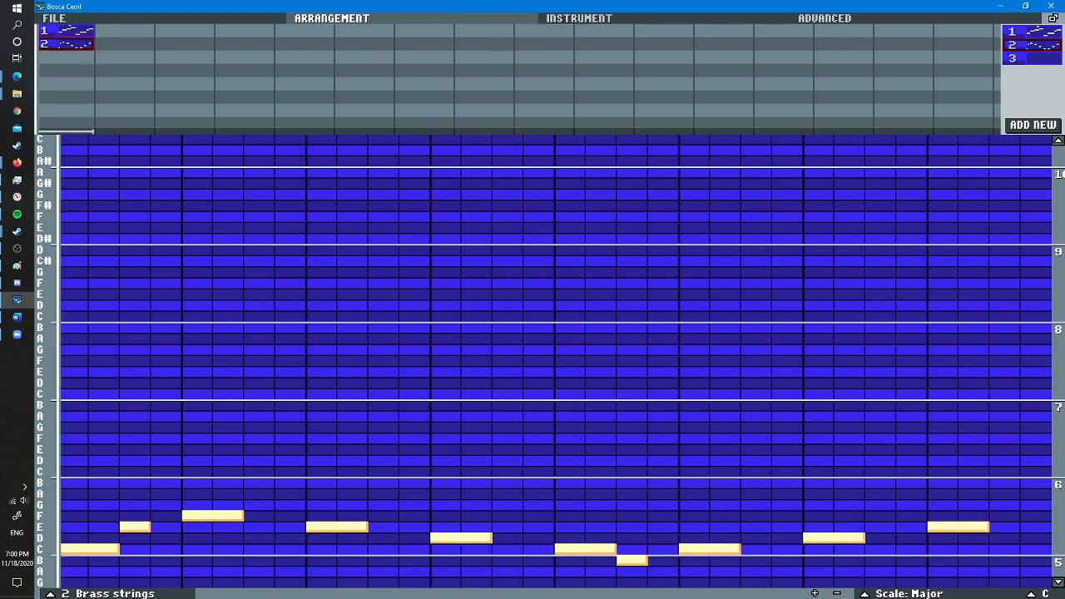
- Change instrument 2 to Clarinet #1 from the Wind category, raise its volume and filter pad setting, and play the song
left_click(579, 18)
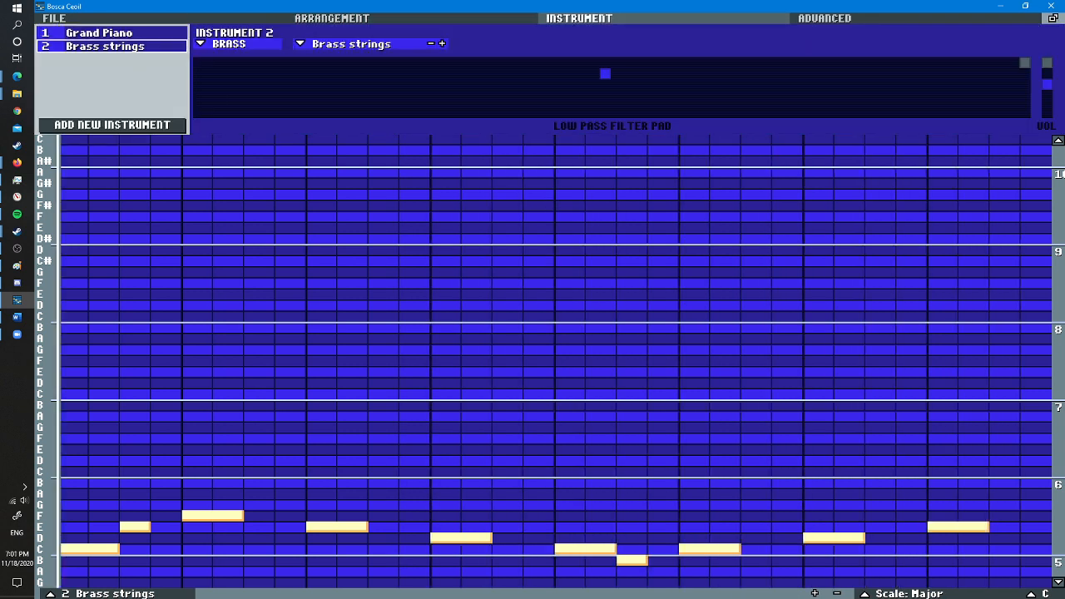
left_click(337, 44)
left_click(224, 44)
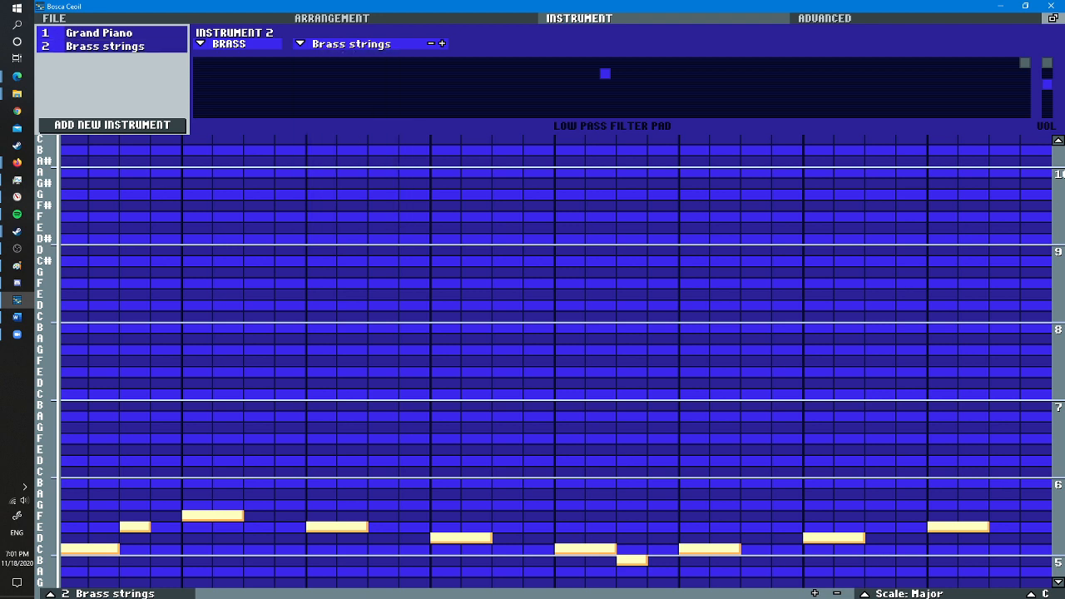
left_click(224, 44)
left_click(210, 132)
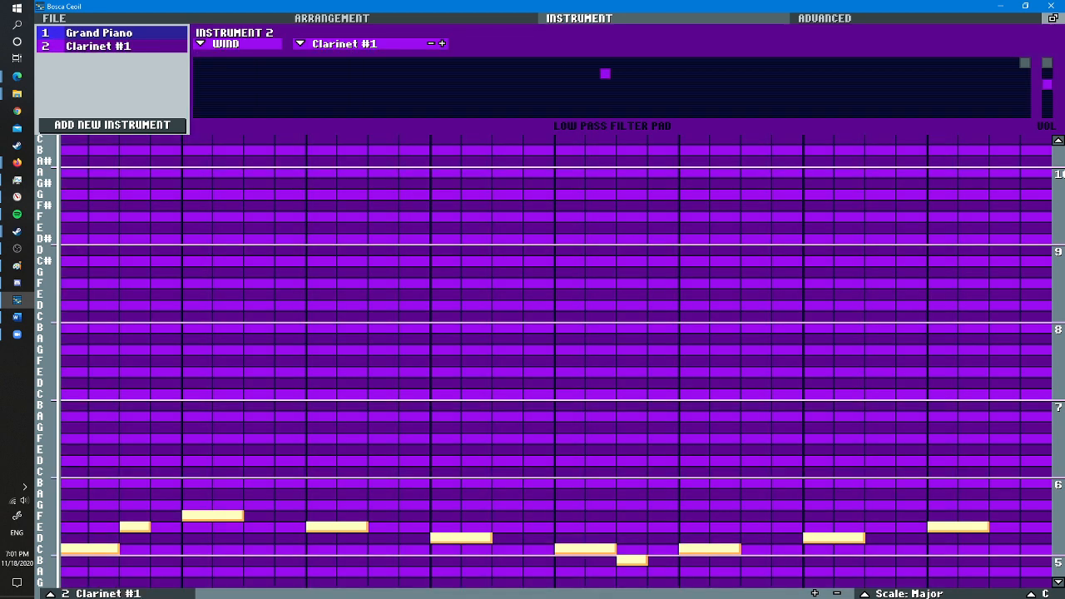
key("space")
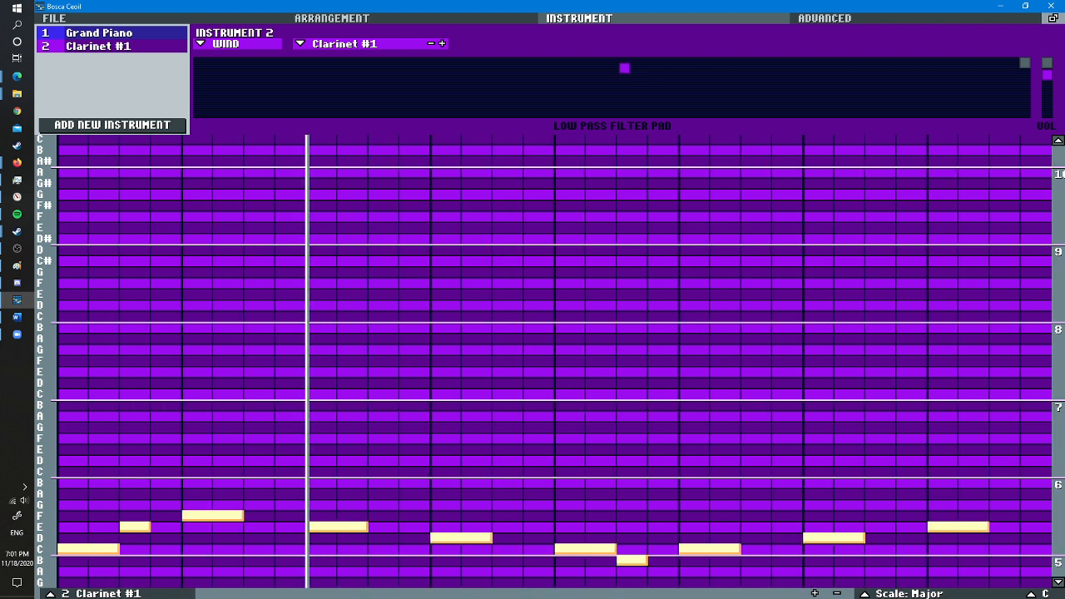
- Place pattern 3 in the arrangement's second bar beside pattern 1, and look over pattern 1's notes
left_click(332, 18)
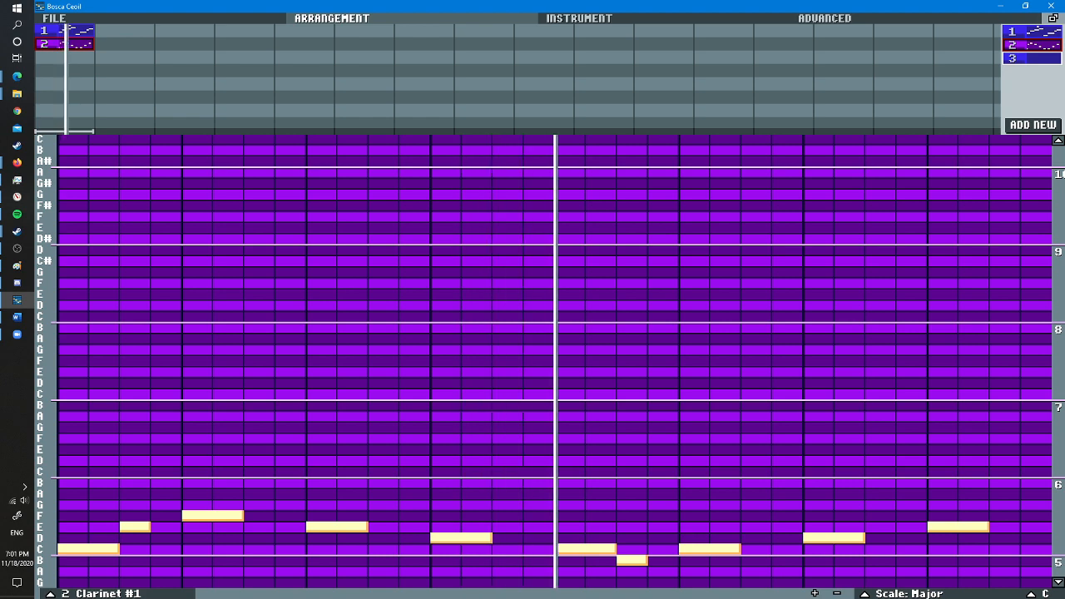
left_click(1031, 59)
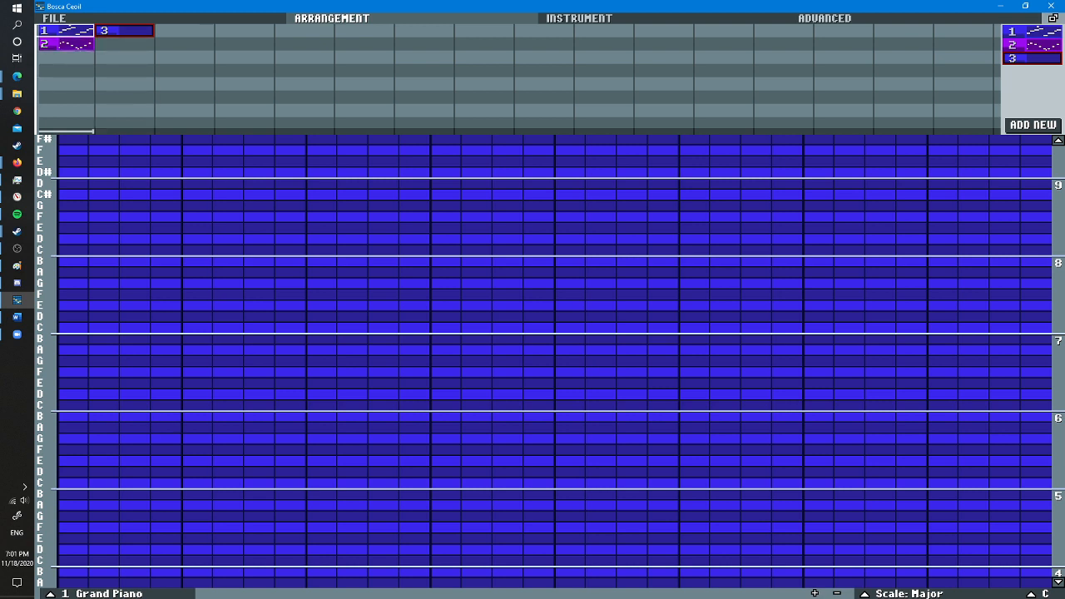
left_click(67, 31)
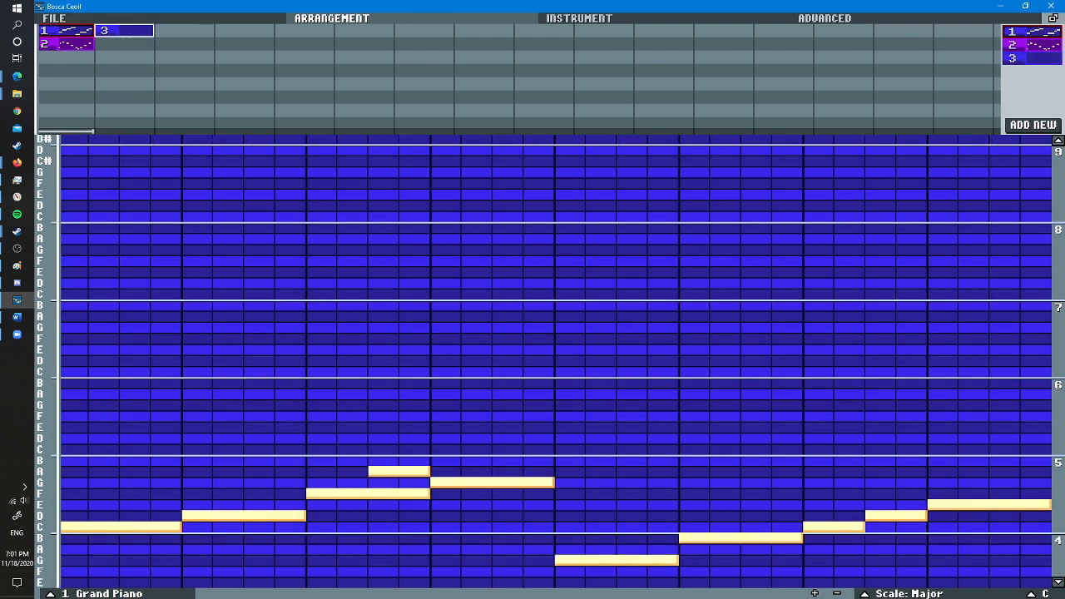
- Fill pattern 3 with four-step notes: C and B doubled an octave apart, followed by G, A, B, C, E and F
left_click(124, 31)
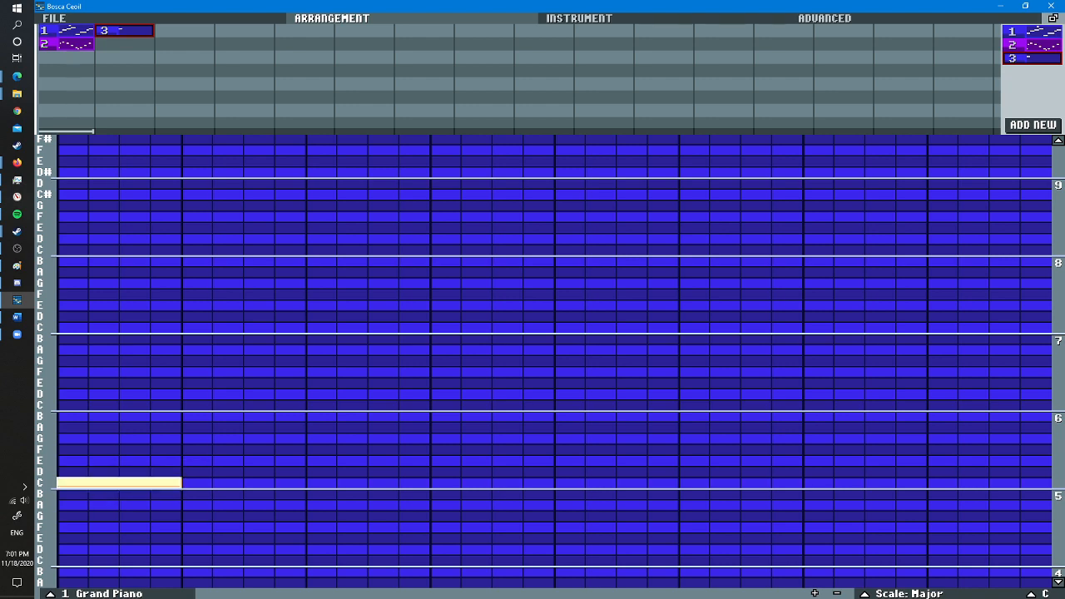
scroll(1041, 538, "down", 1)
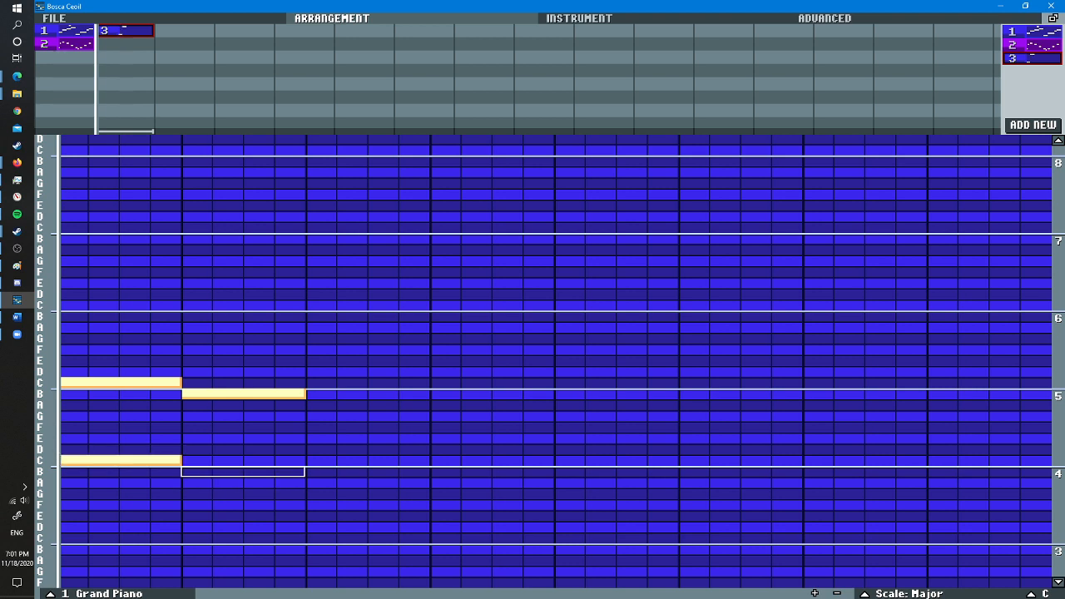
left_click(196, 471)
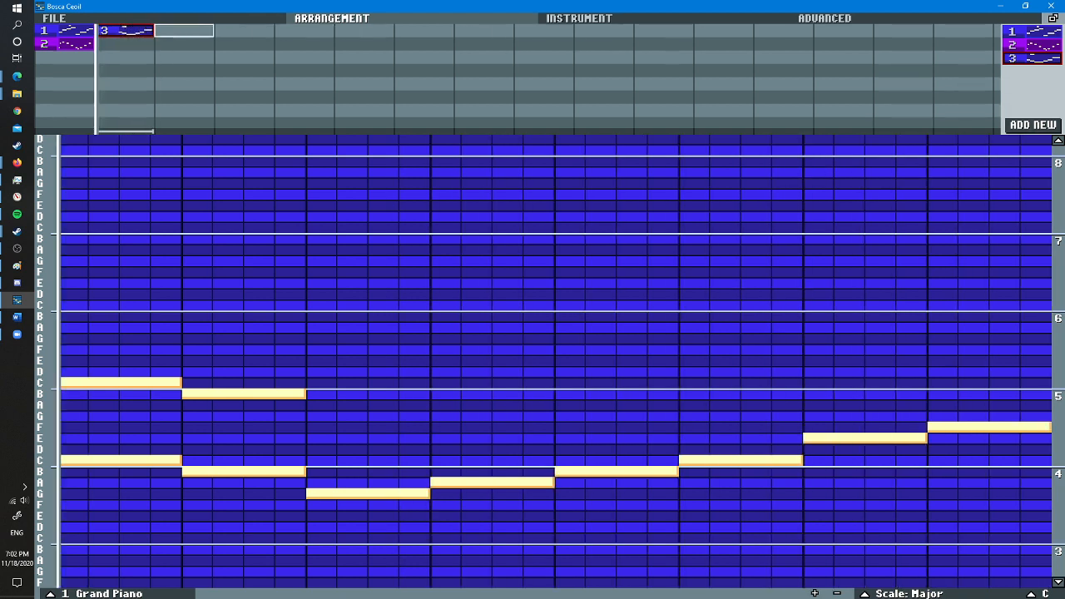
- Place a new Clarinet #1 pattern beneath pattern 3 in the second bar and set its scale to Major
left_click(579, 19)
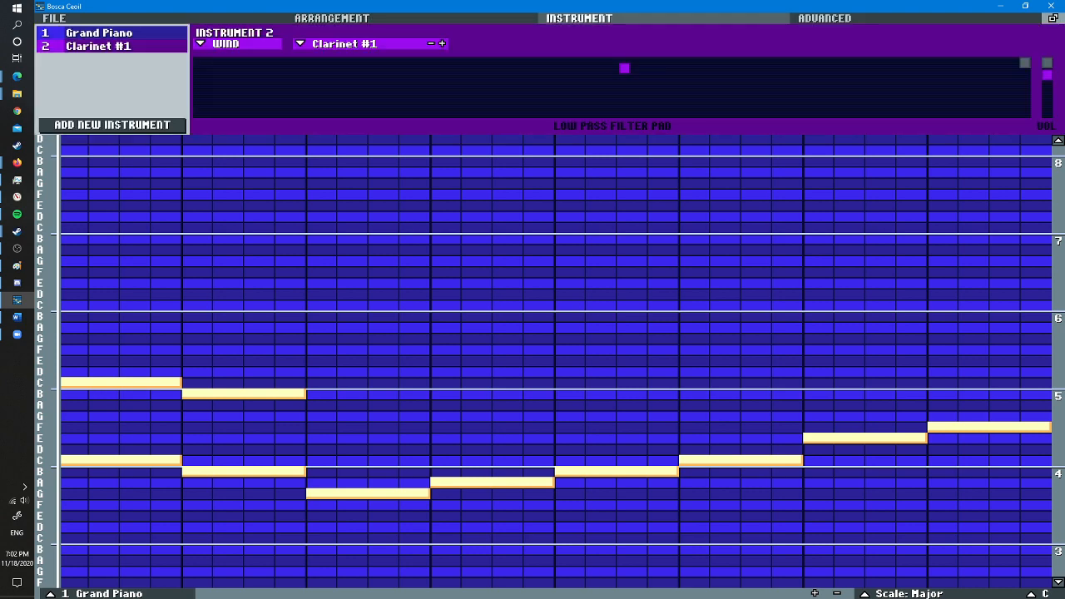
left_click(366, 19)
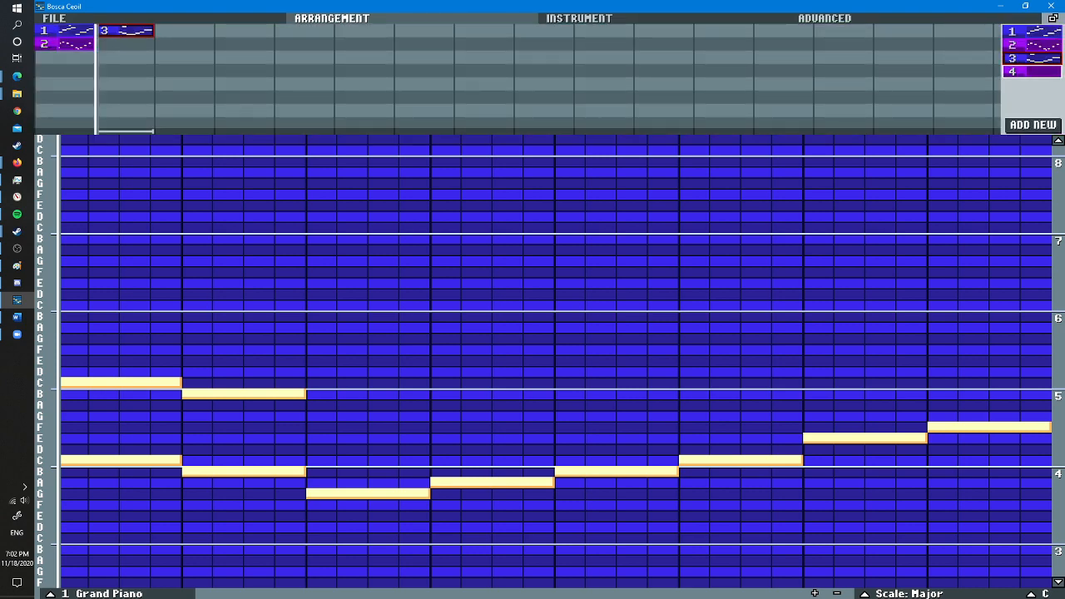
left_click_drag(1031, 72, 246, 101)
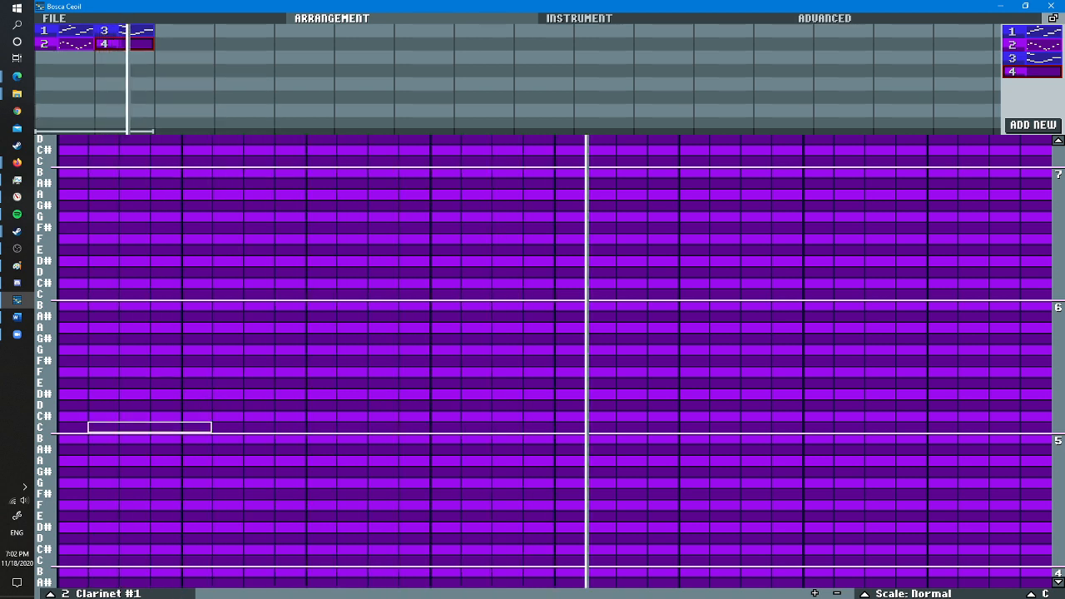
left_click(912, 593)
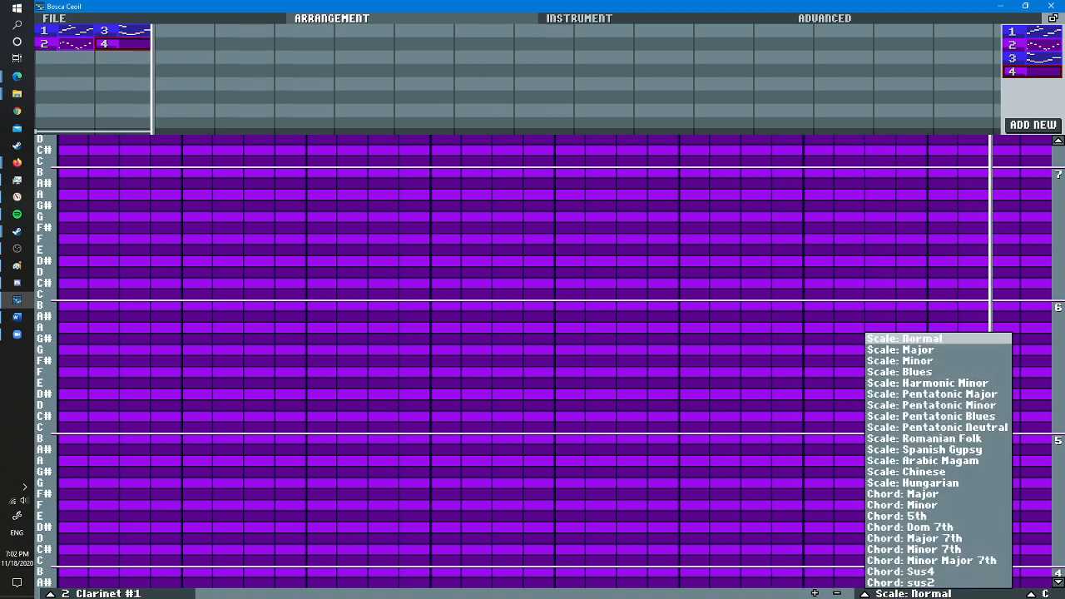
left_click(882, 349)
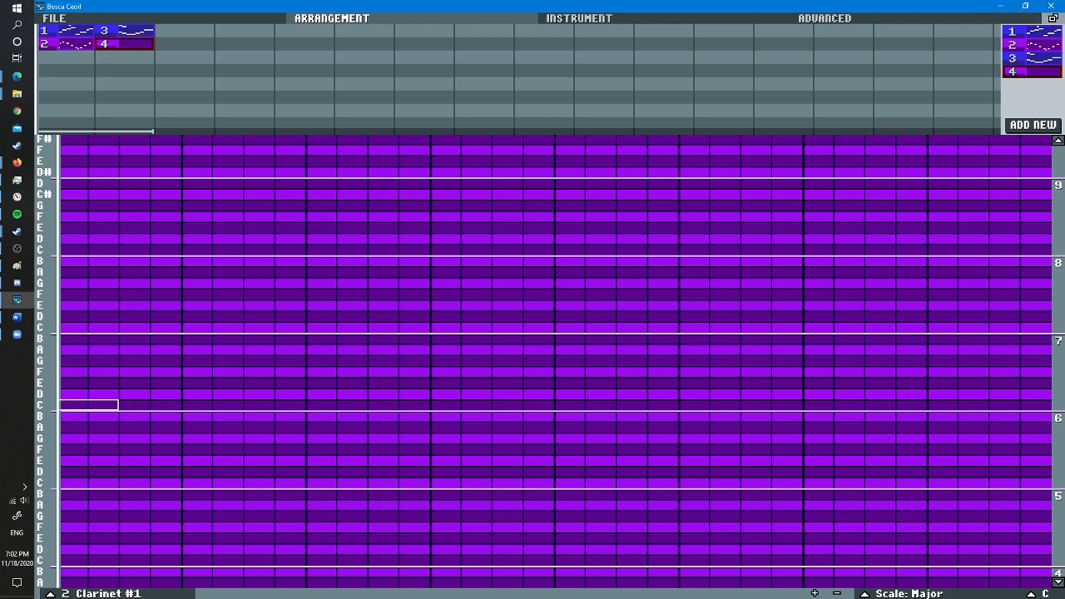
- Try a low two-step C and D at the start of pattern 4, listen to the song, and erase them
left_click(150, 549)
key("space")
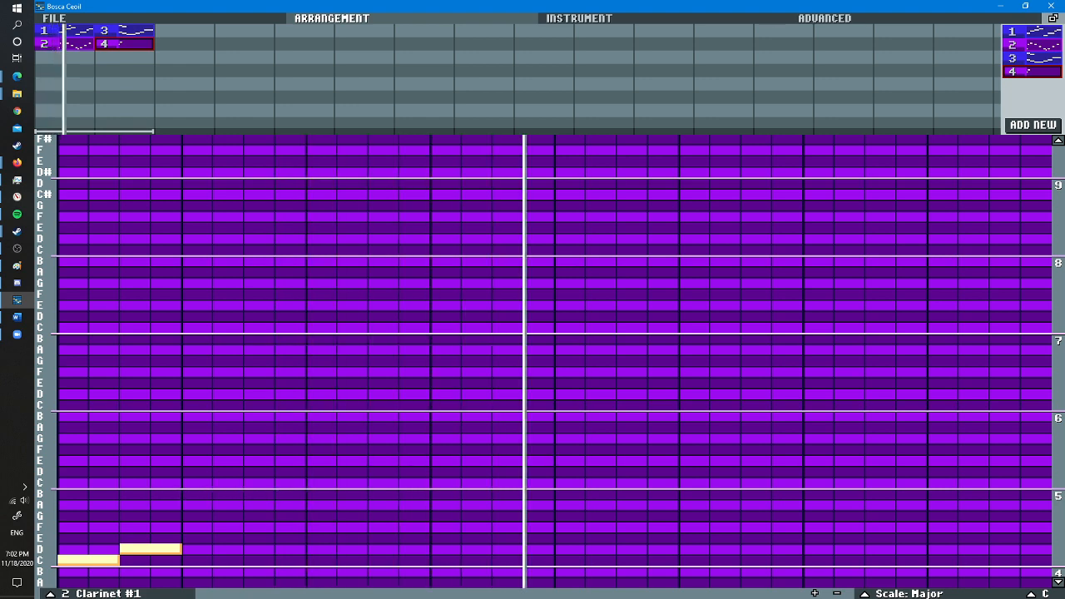
scroll(646, 447, "down", 4)
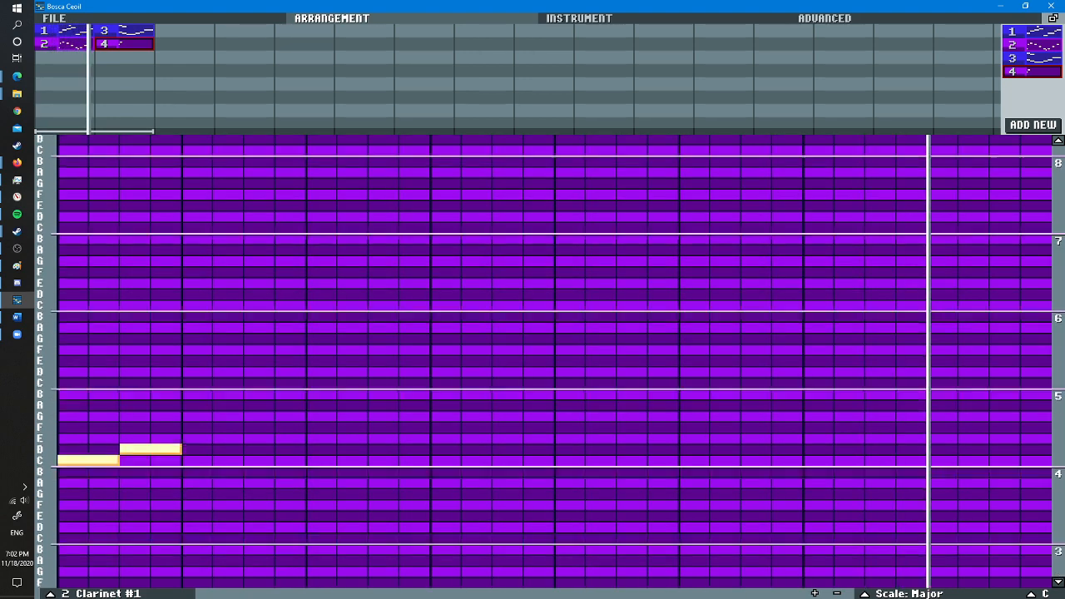
key("space")
right_click(103, 427)
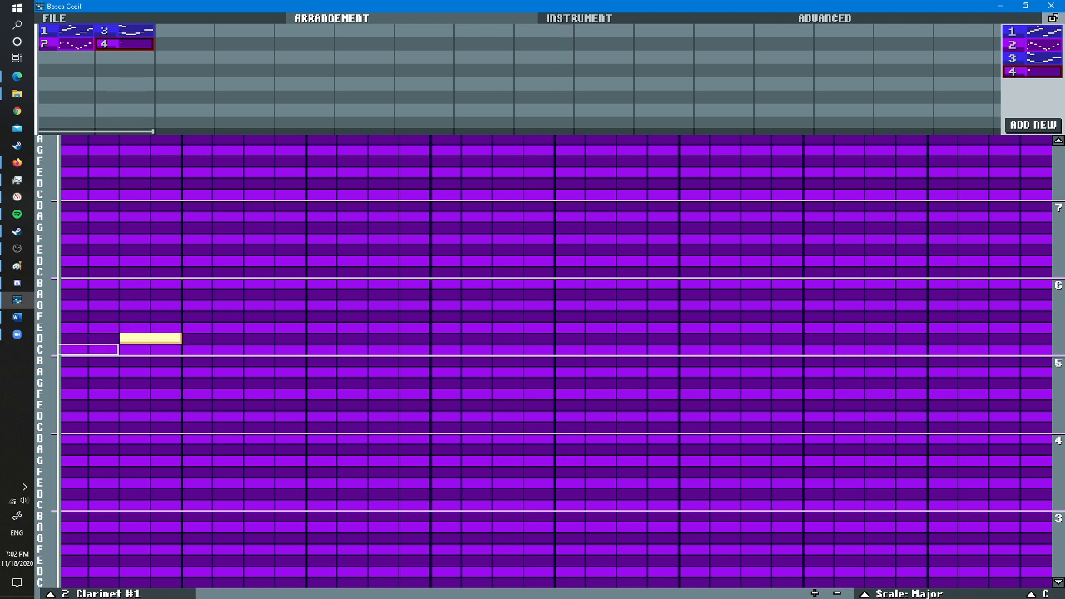
- Build pattern 4's melody an octave higher with two-step C, D, E, upper C and B, followed by a four-step G and F
key("space")
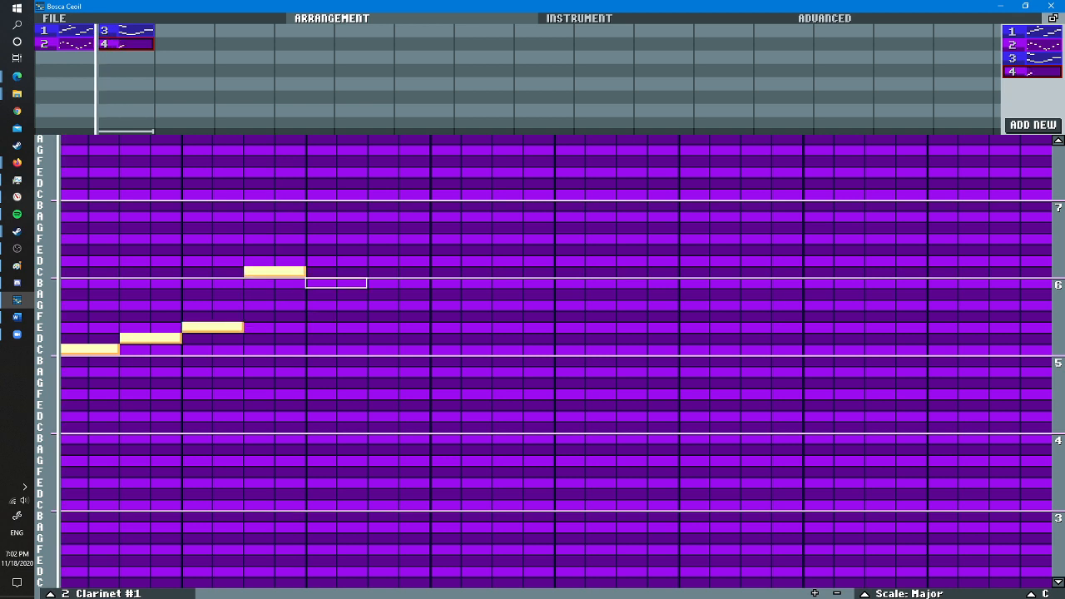
left_click(336, 284)
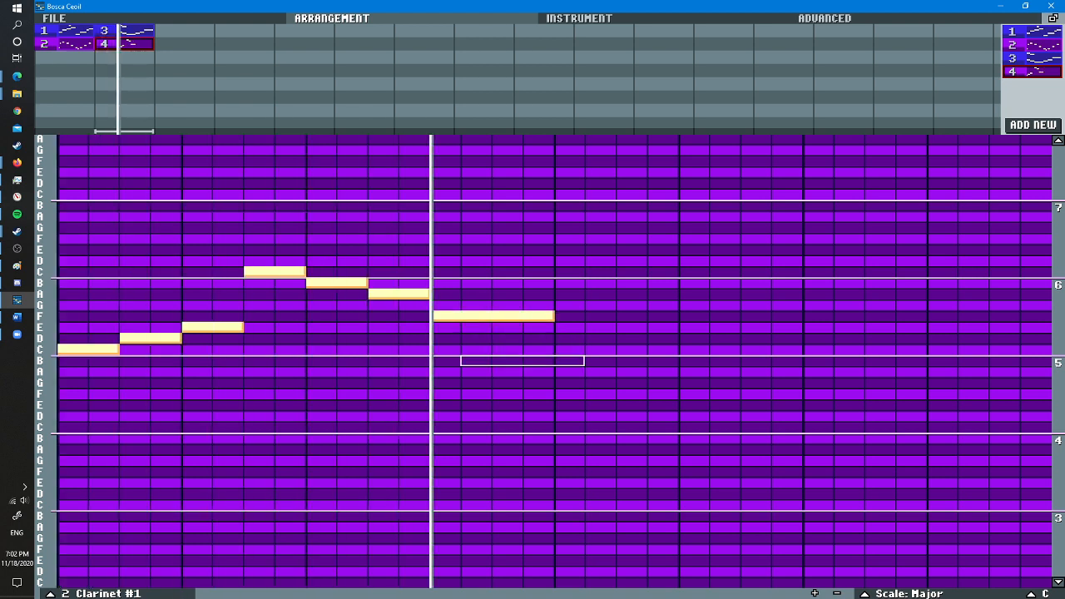
right_click(466, 316)
scroll(431, 293, "down", 2)
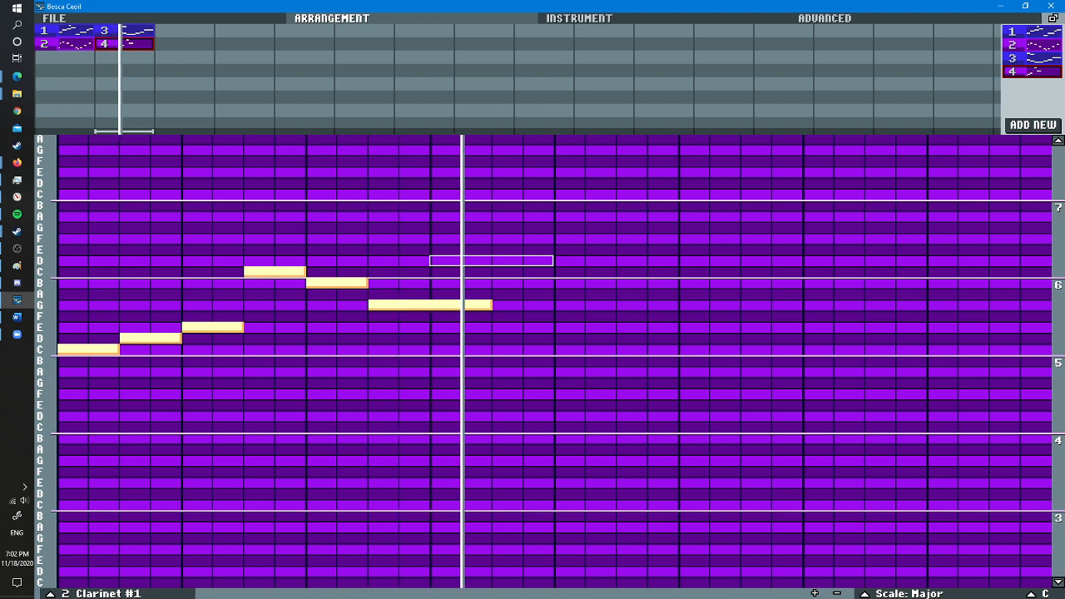
left_click(504, 316)
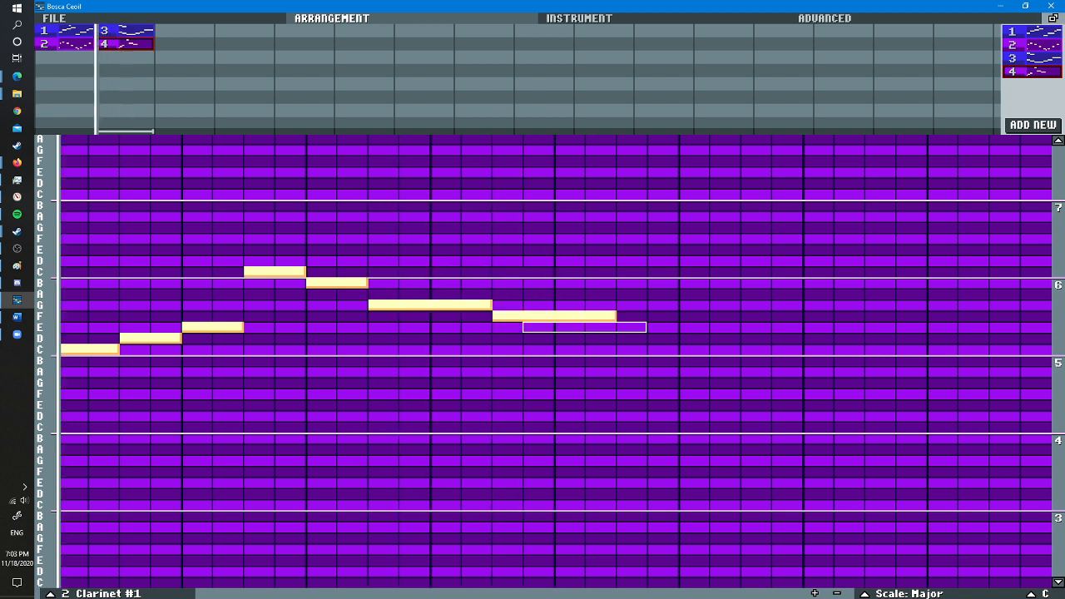
- Try a four-step D after pattern 4's F, replace it with a four-step E, and shorten the F to two steps directly before it
left_click(622, 338)
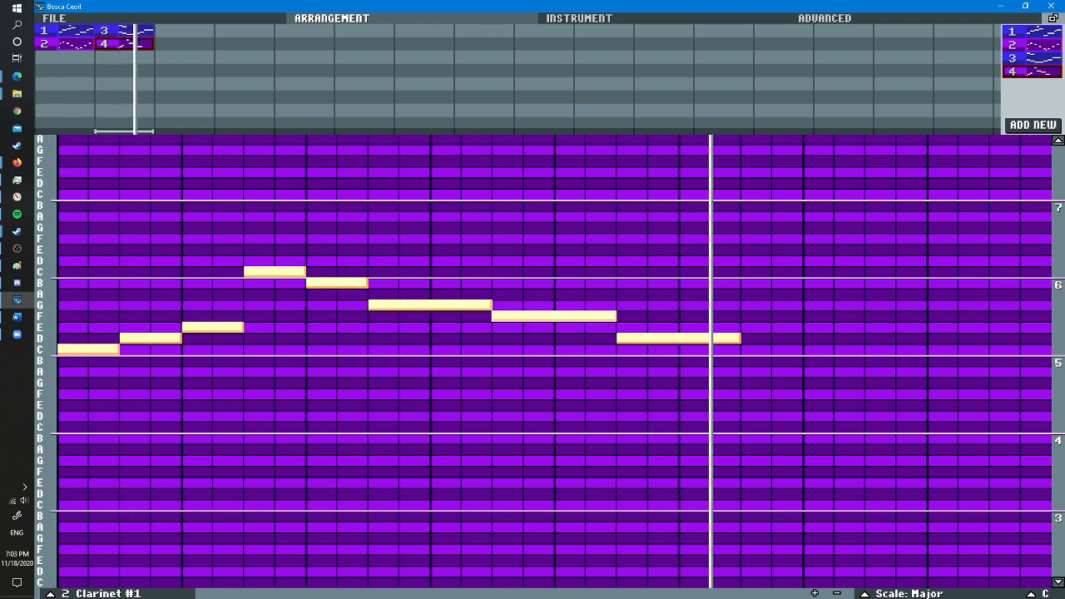
right_click(631, 338)
left_click(631, 327)
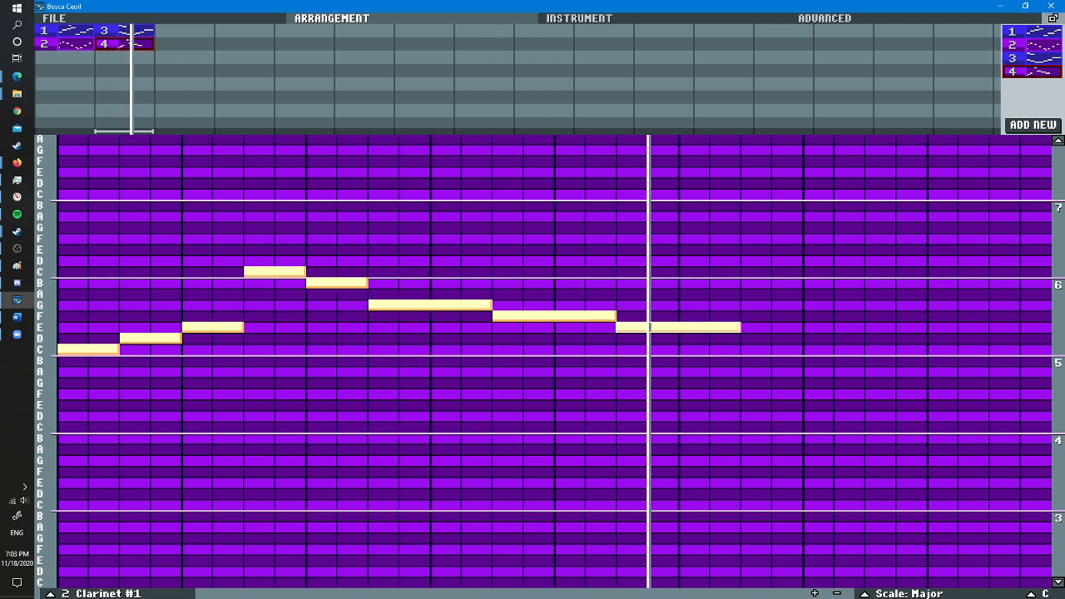
right_click(620, 327)
right_click(532, 316)
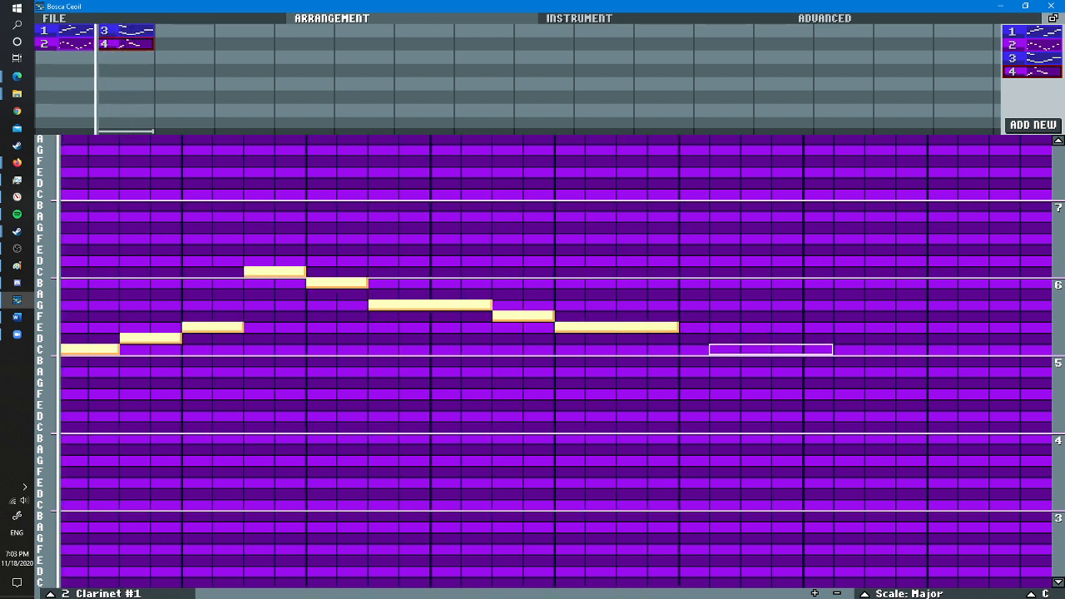
- Add a four-step low B after pattern 4's E, try a four-step A and B following it, and erase those two trial notes
left_click(811, 371)
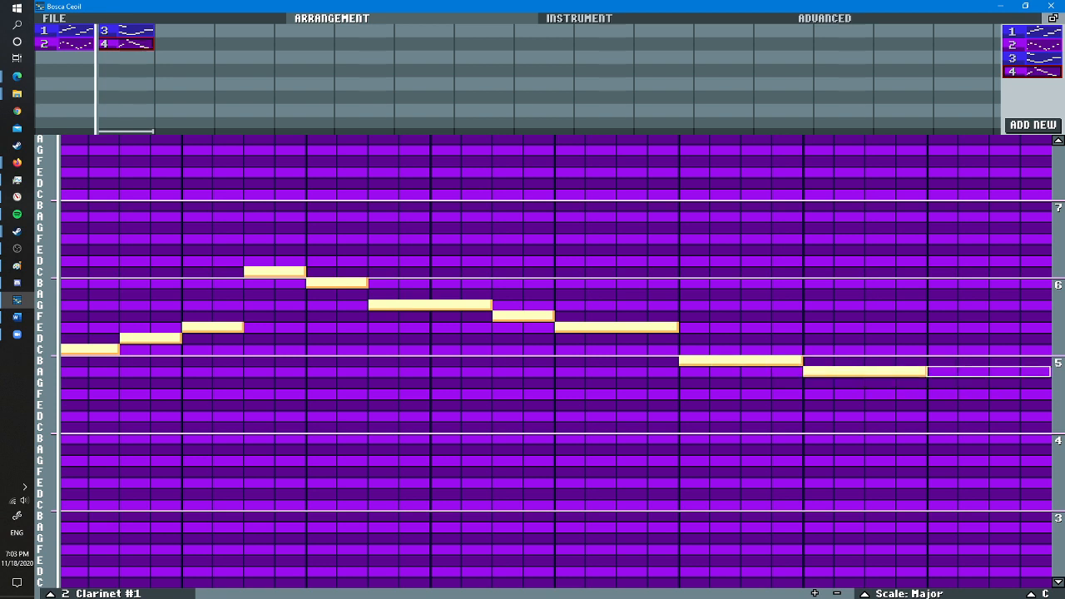
left_click(931, 371)
left_click(989, 361)
right_click(989, 371)
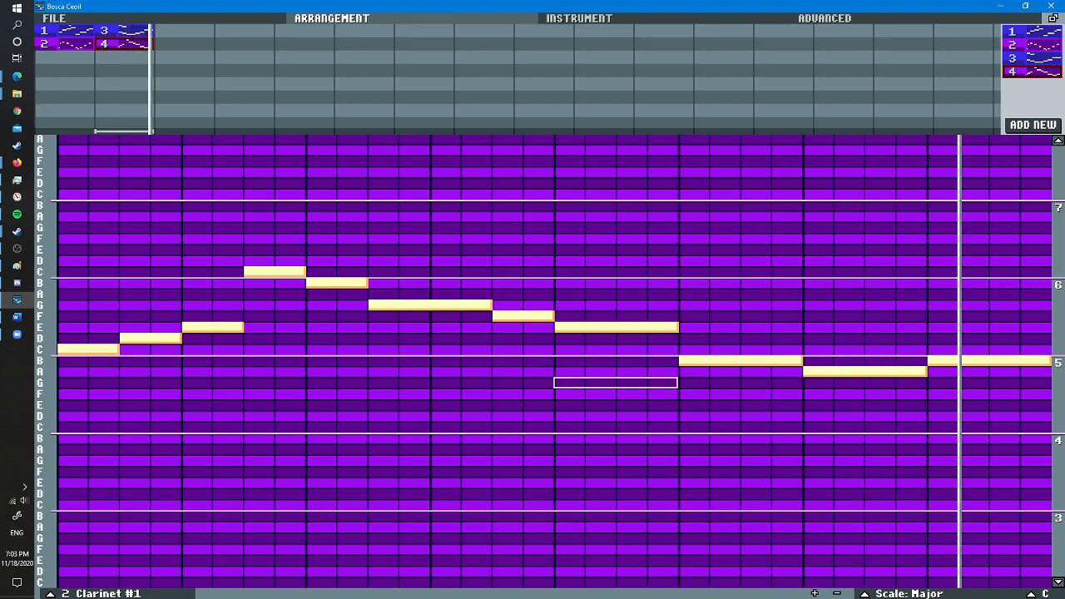
right_click(988, 361)
right_click(865, 371)
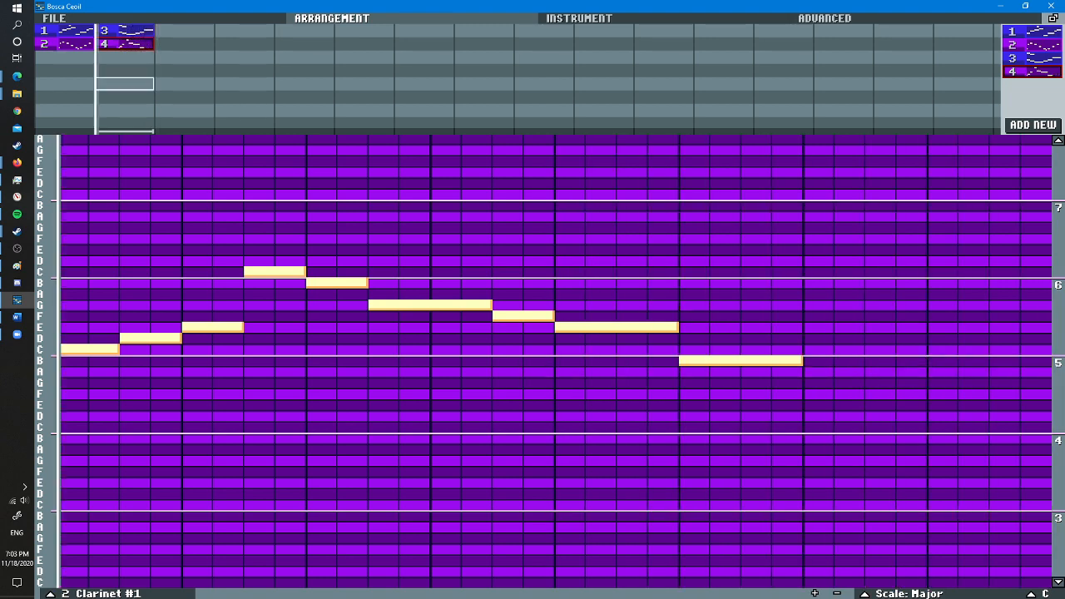
- Compare with pattern 3, try stacked four-step D, E and F after pattern 4's low B, and erase all three
left_click(124, 31)
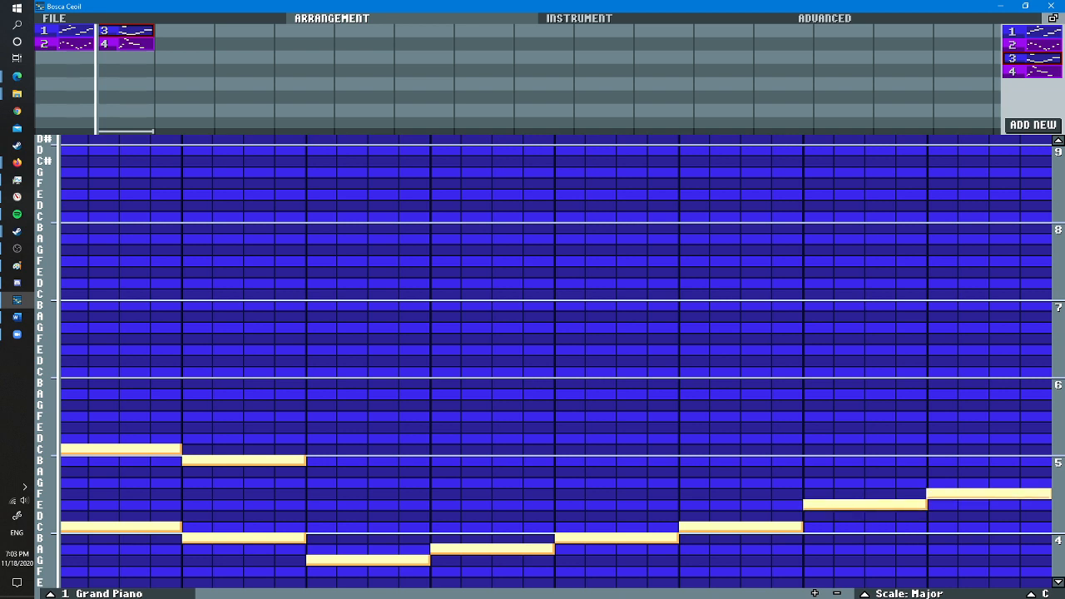
left_click(124, 43)
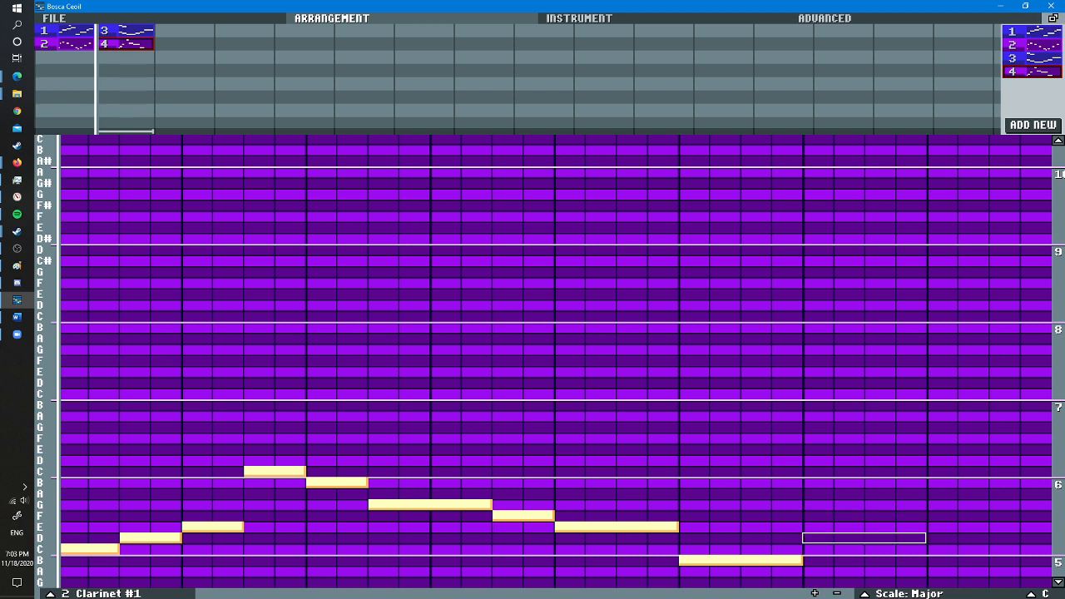
left_click(810, 515)
left_click(810, 537)
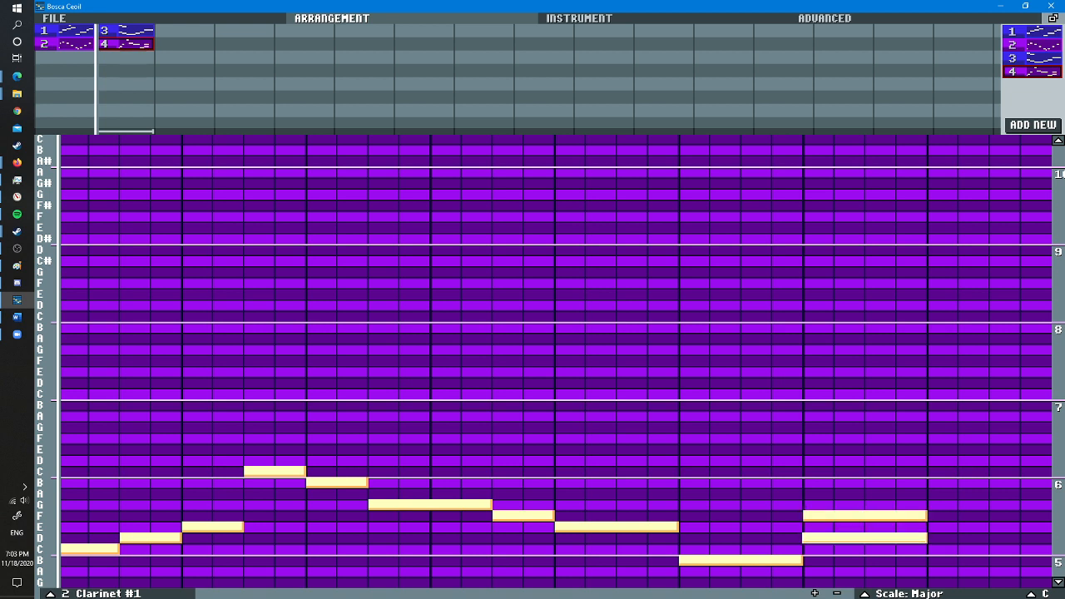
left_click(811, 526)
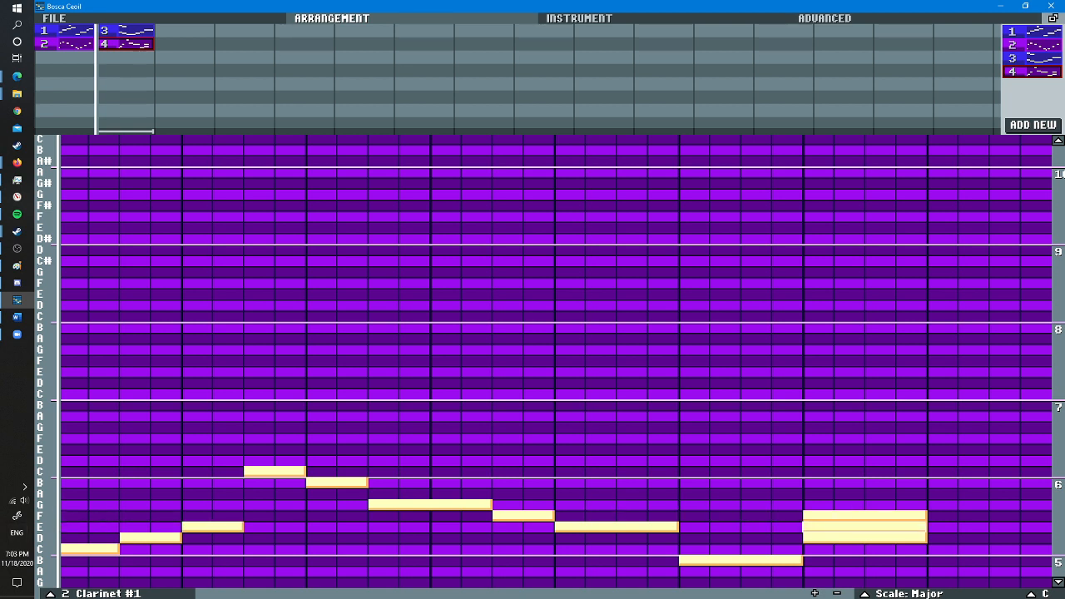
right_click(811, 526)
right_click(811, 537)
right_click(811, 515)
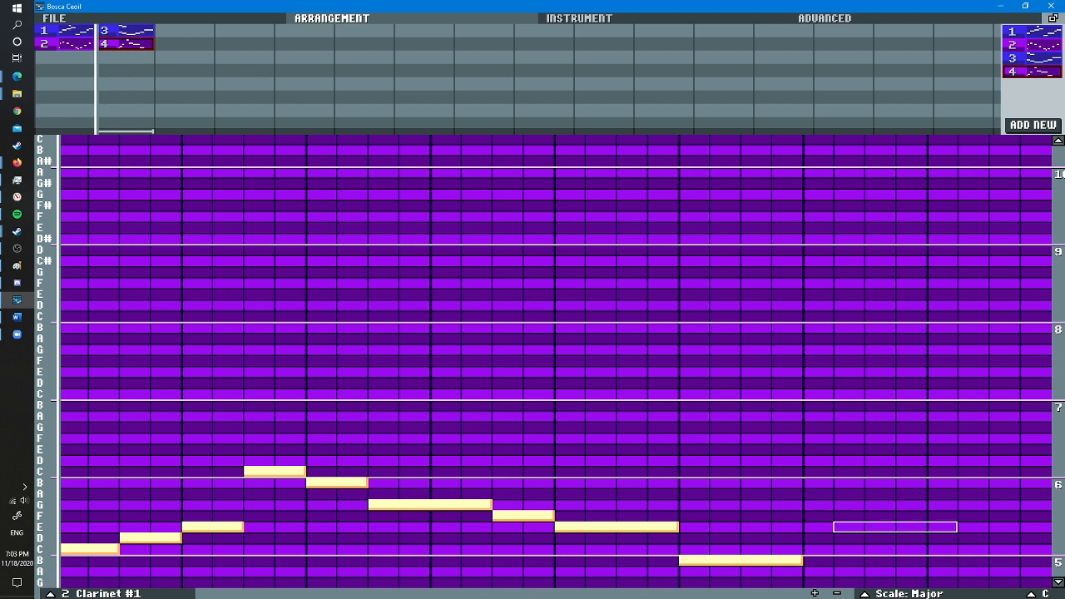
- Add a four-step low A and G at the end of pattern 4, listen to the song, and erase the G
left_click(863, 571)
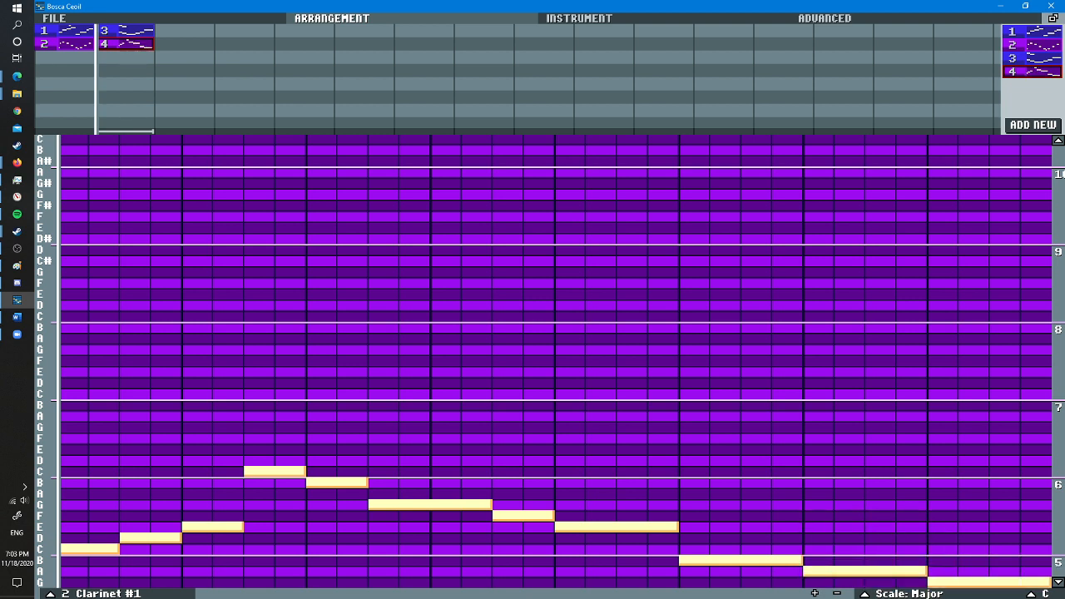
scroll(556, 361, "down", 10)
key("space")
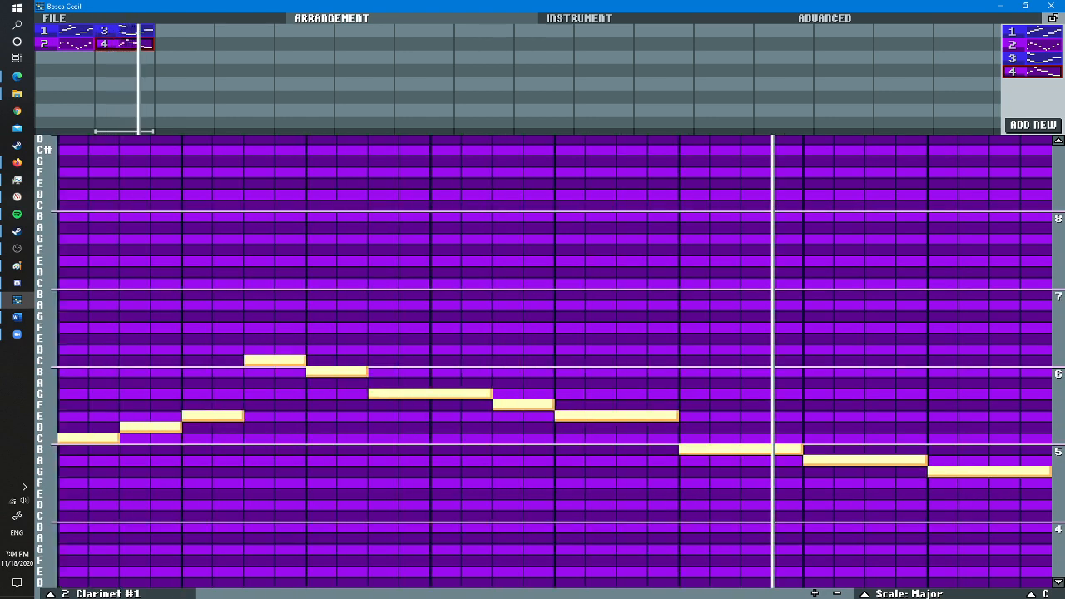
right_click(931, 470)
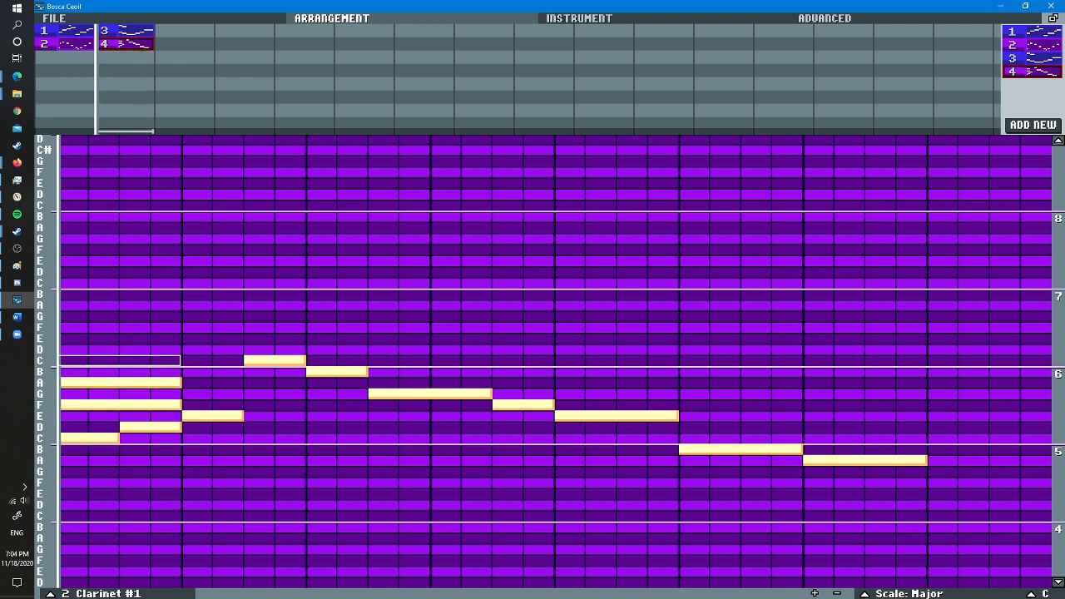
- Try stacked four-step F, A and upper C at the start of pattern 4, erase them, and end the pattern with a four-step C
left_click(75, 360)
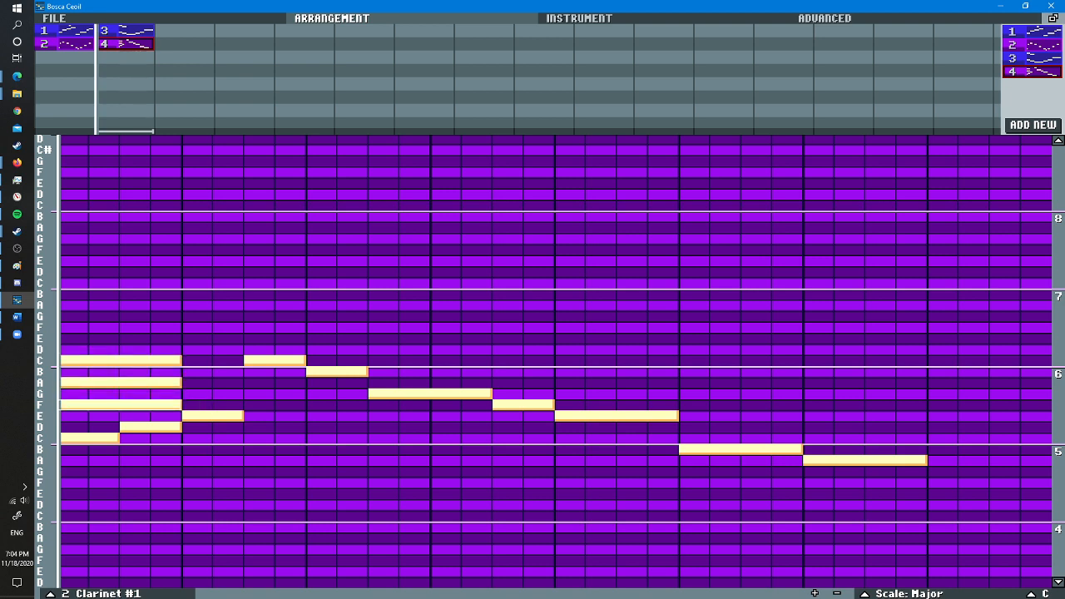
right_click(75, 404)
right_click(74, 382)
right_click(75, 360)
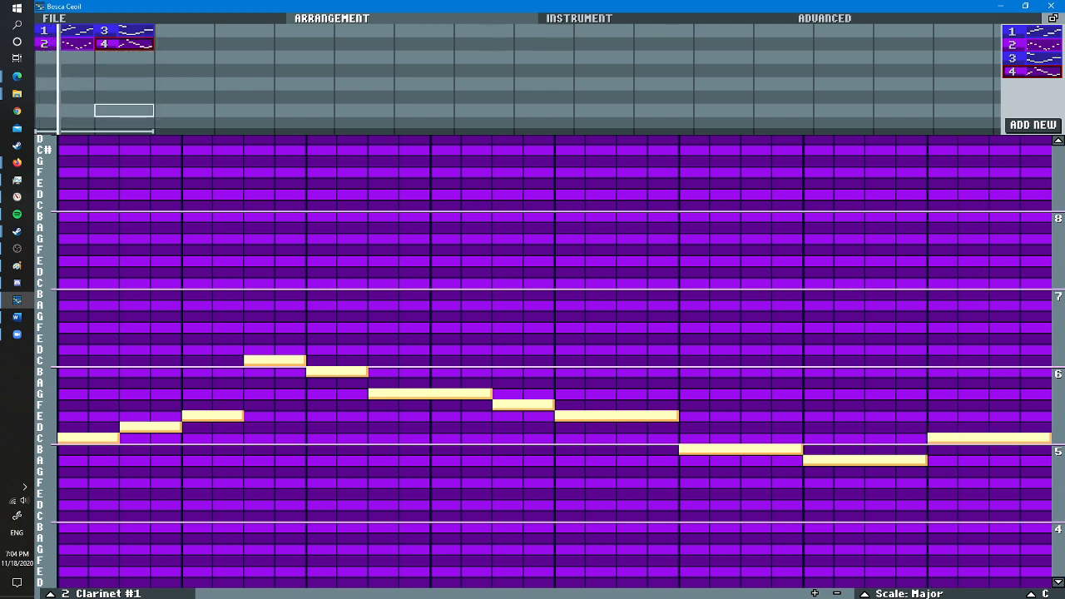
- Extend pattern 2's first E to two steps and the F, E and D that follow it to four steps each
left_click(65, 44)
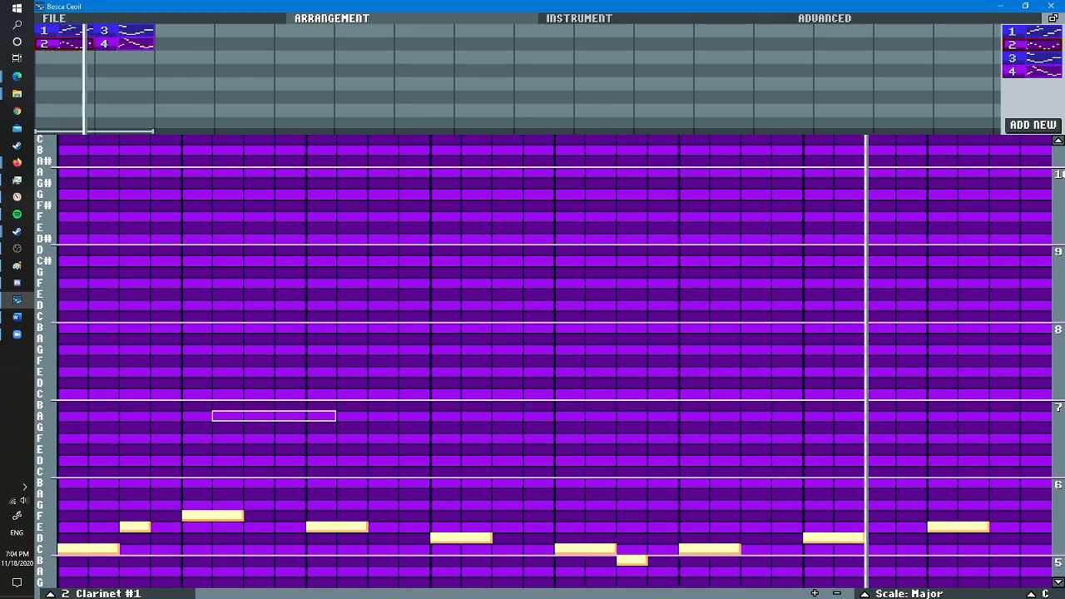
scroll(166, 516, "down", 1)
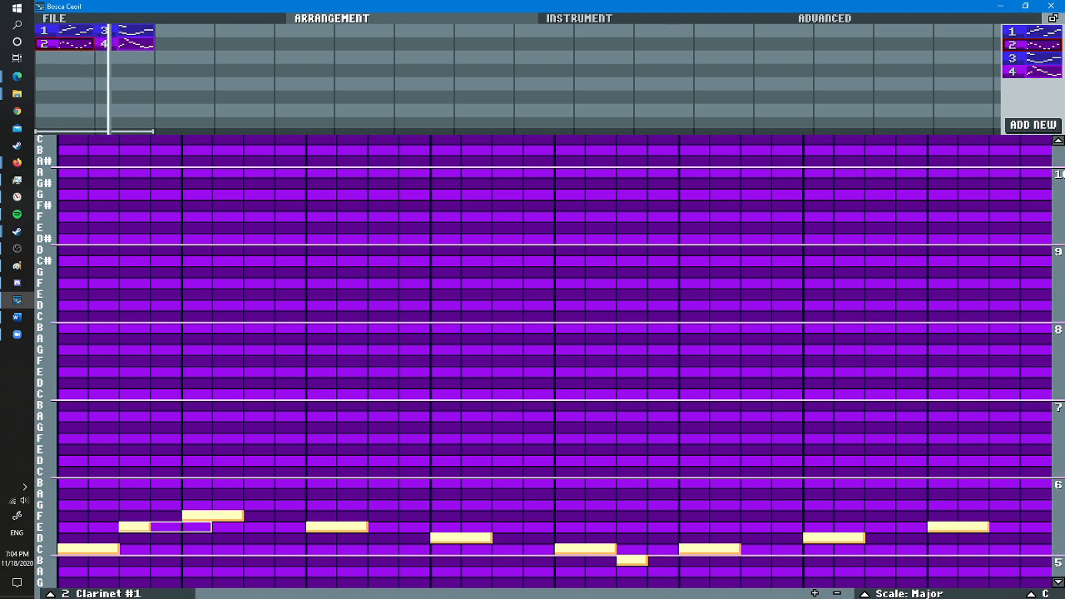
left_click(164, 526)
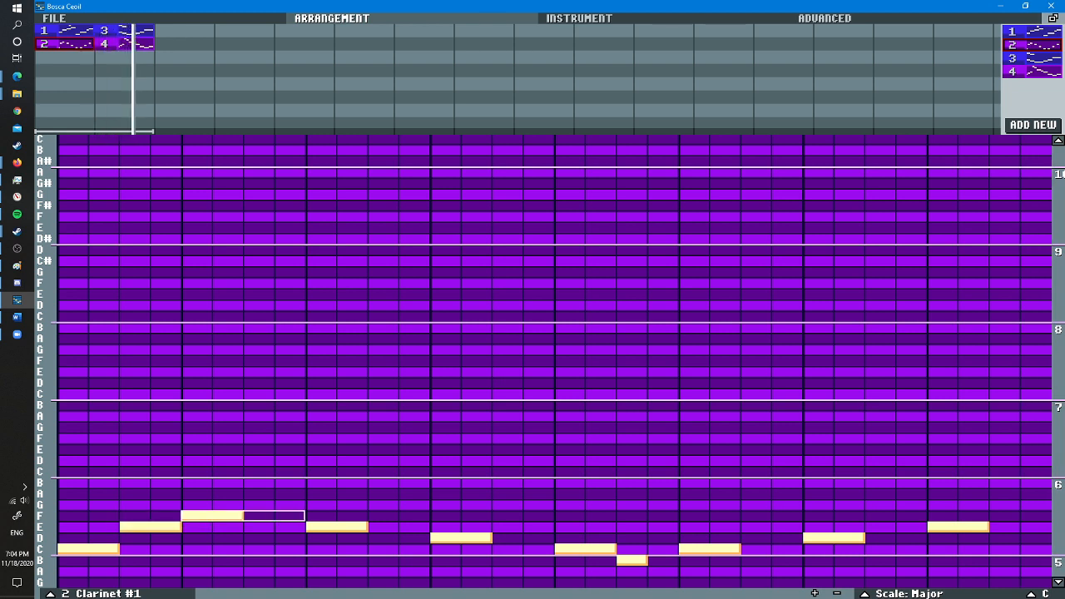
left_click(258, 516)
scroll(382, 526, "up", 1)
left_click(383, 526)
left_click(508, 538)
scroll(632, 570, "up", 2)
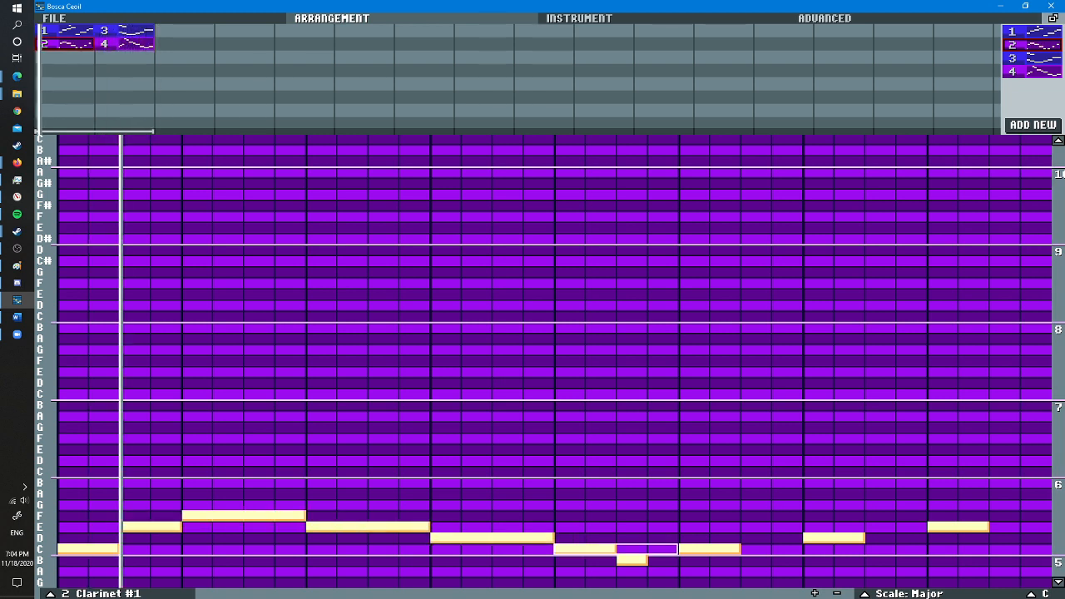
- Extend pattern 2's low B to two steps and the closing C, D and E to four steps each
scroll(632, 571, "down", 2)
left_click(632, 559)
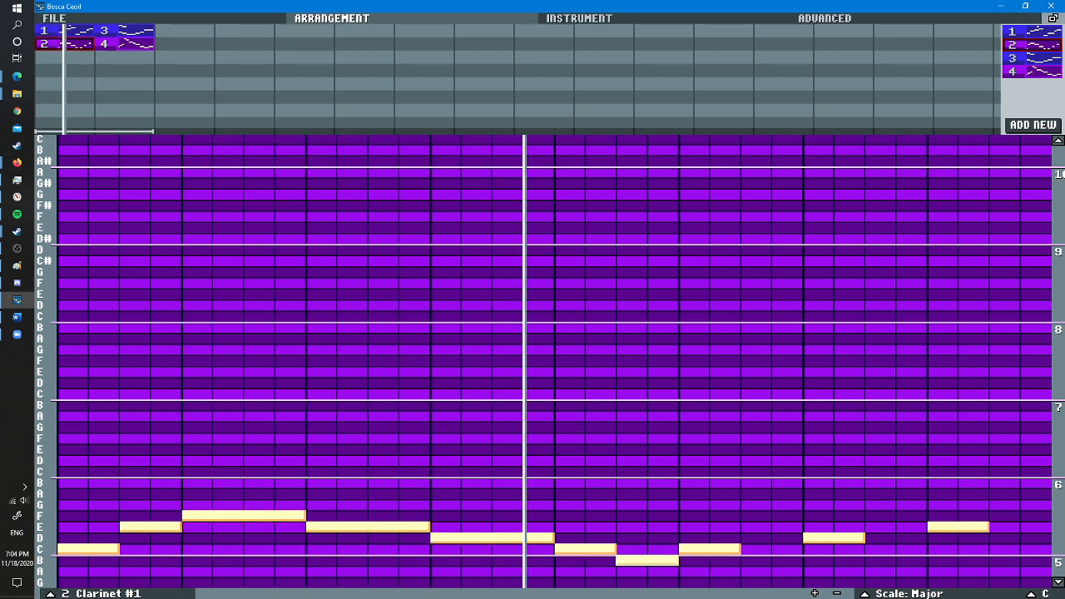
scroll(722, 549, "up", 2)
scroll(723, 549, "down", 2)
scroll(724, 549, "up", 1)
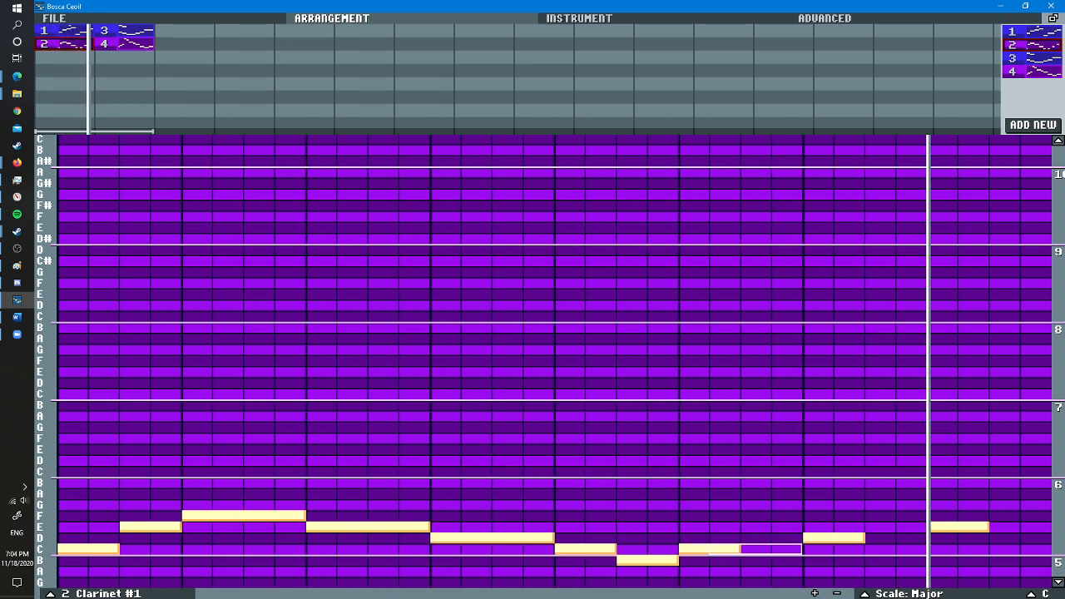
left_click(724, 549)
left_click(694, 549)
right_click(755, 549)
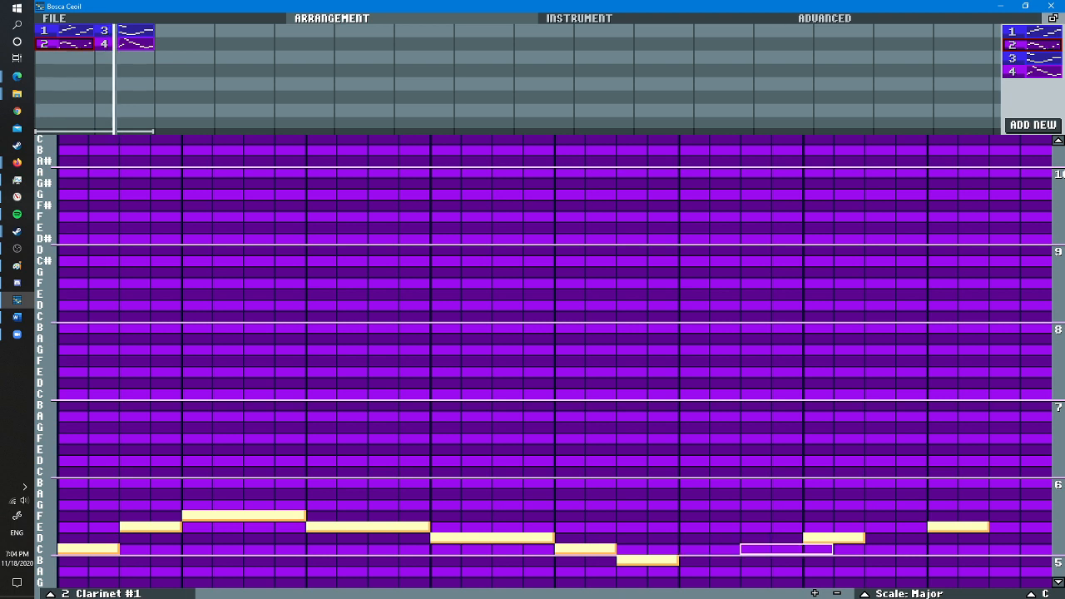
left_click(694, 549)
scroll(693, 549, "up", 1)
left_click(694, 549)
left_click(818, 537)
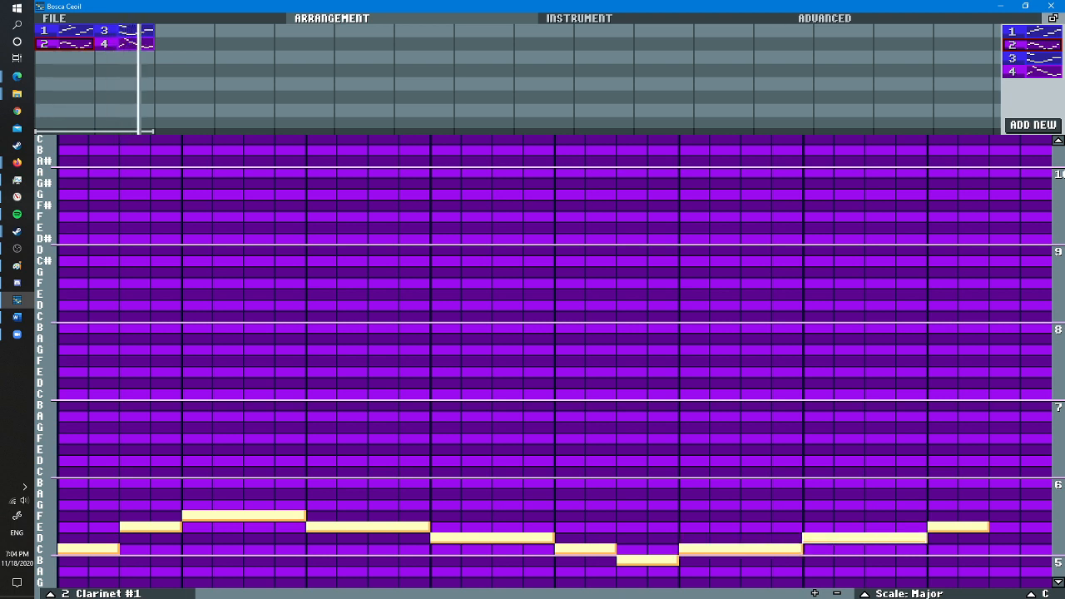
left_click(942, 527)
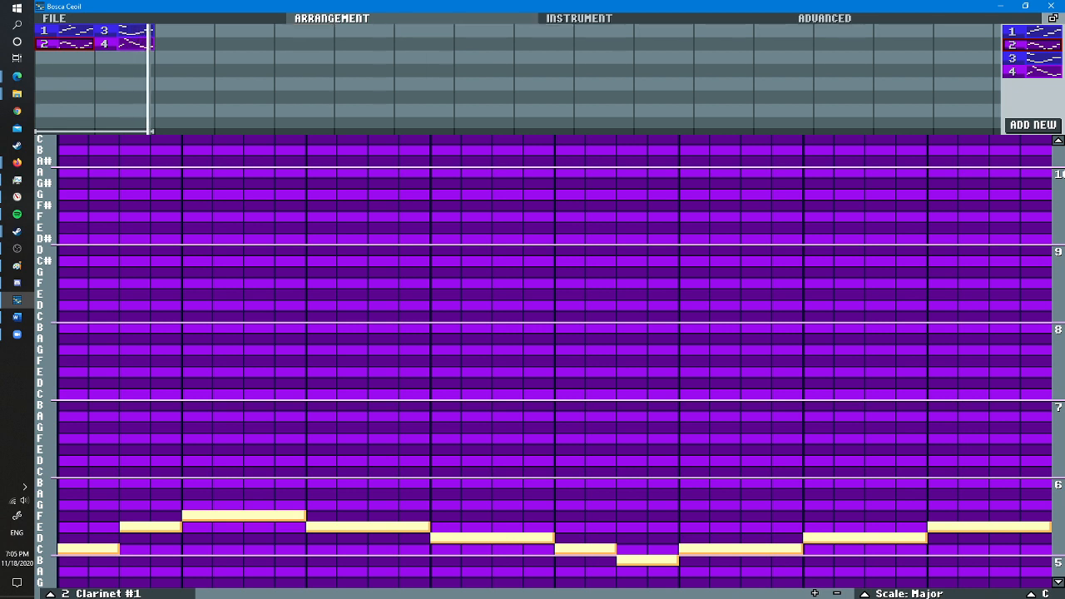
- Add a third instrument from the DRUMKIT category, using Simple Drumkit
left_click(579, 19)
left_click(332, 18)
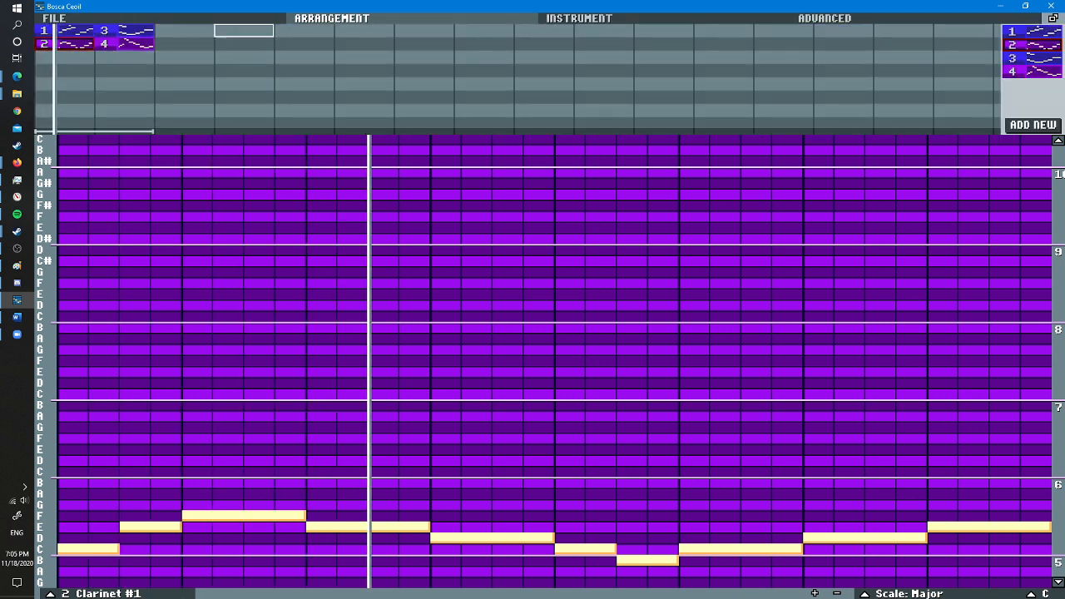
left_click(579, 18)
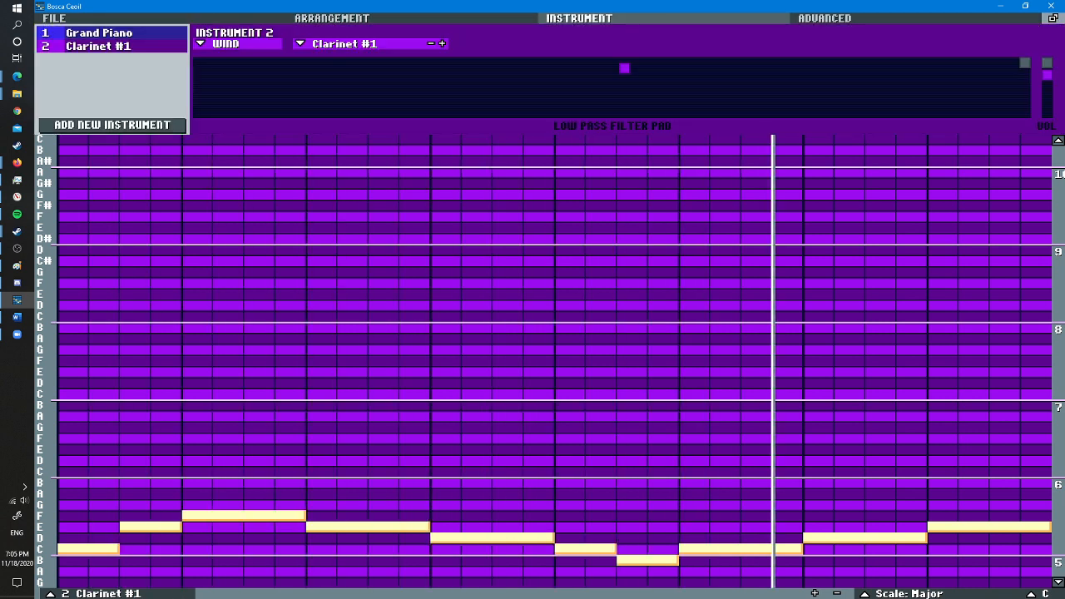
left_click(112, 125)
left_click(223, 44)
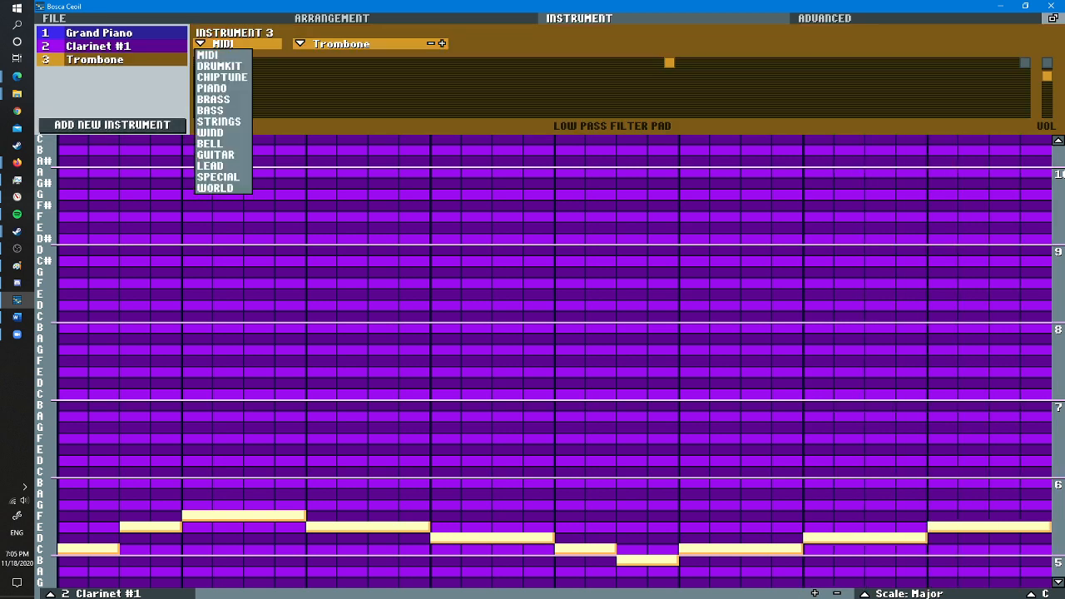
left_click(219, 66)
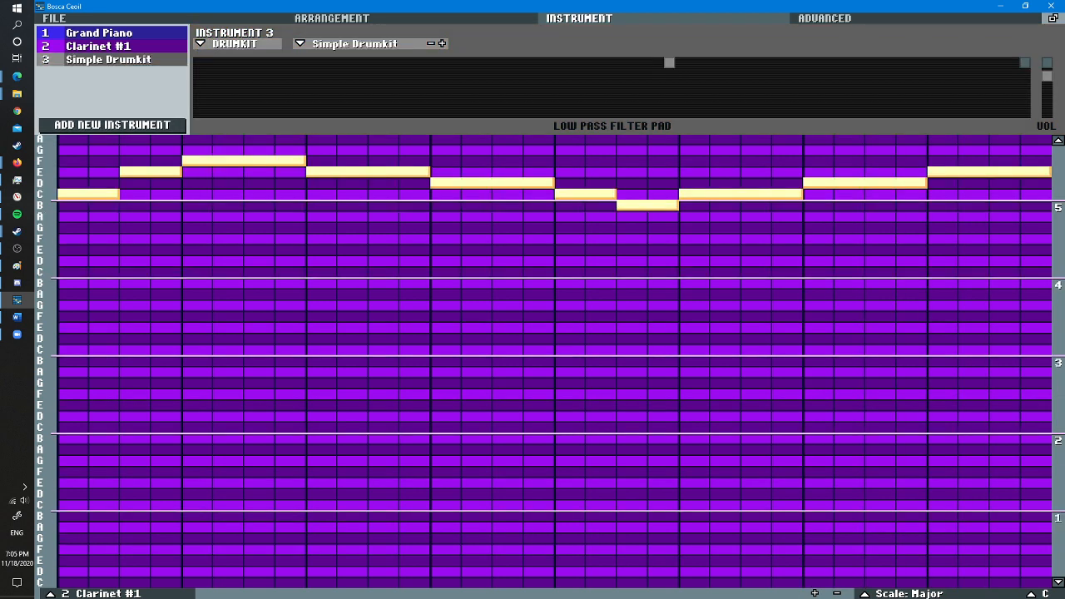
- Create a new pattern in the arrangement for the Simple Drumkit and open it for editing
left_click(350, 18)
left_click(1032, 125)
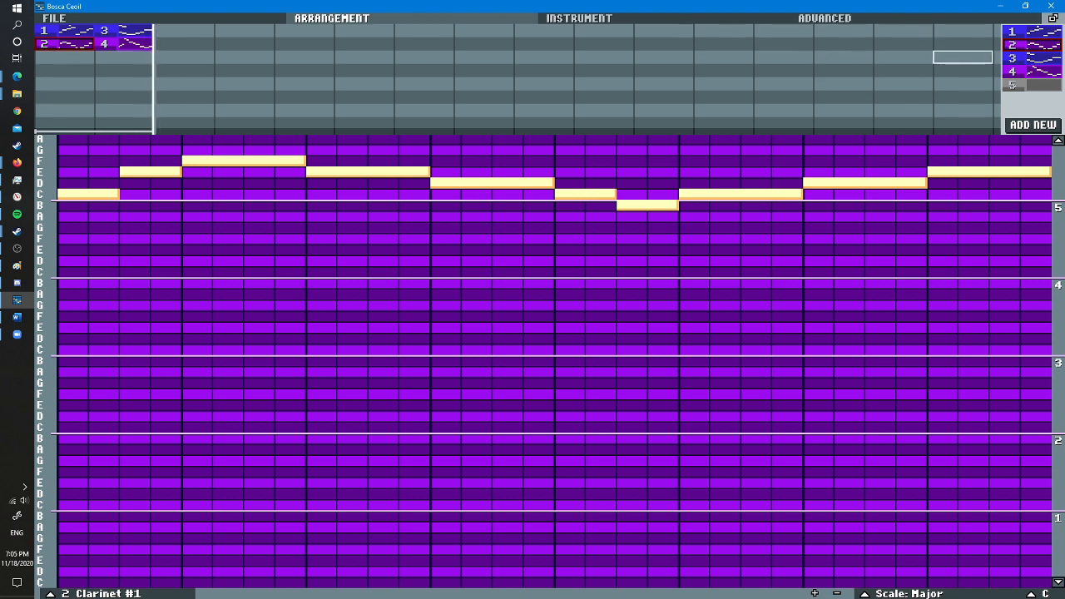
left_click(1032, 85)
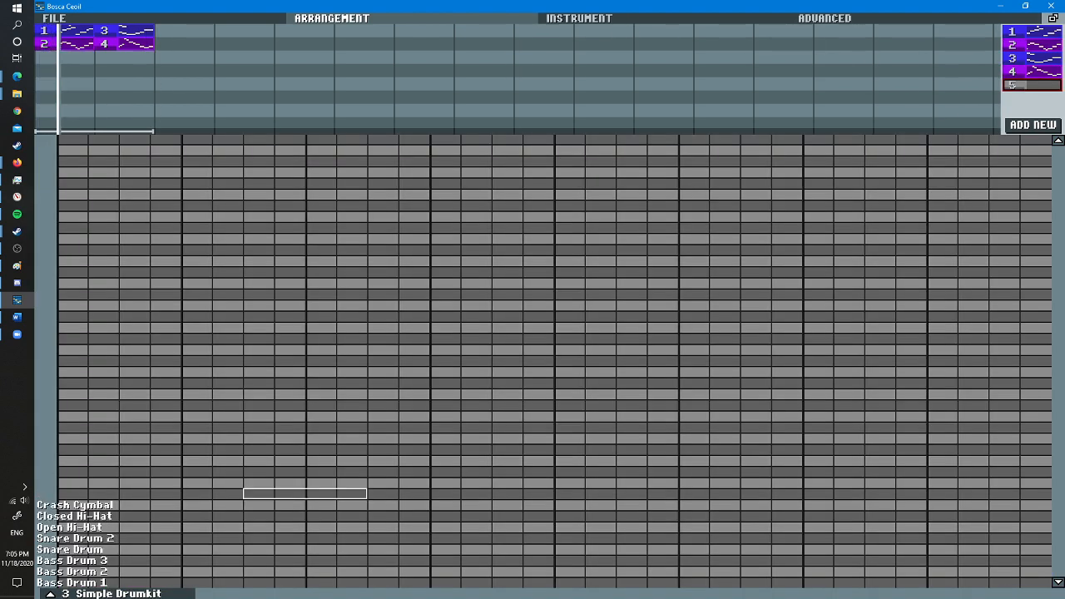
- Add two-step Snare Drum hits on steps 1, 5 and 9, and place pattern 5 beneath pattern 4 in the second bar
left_click(83, 549)
left_click(208, 549)
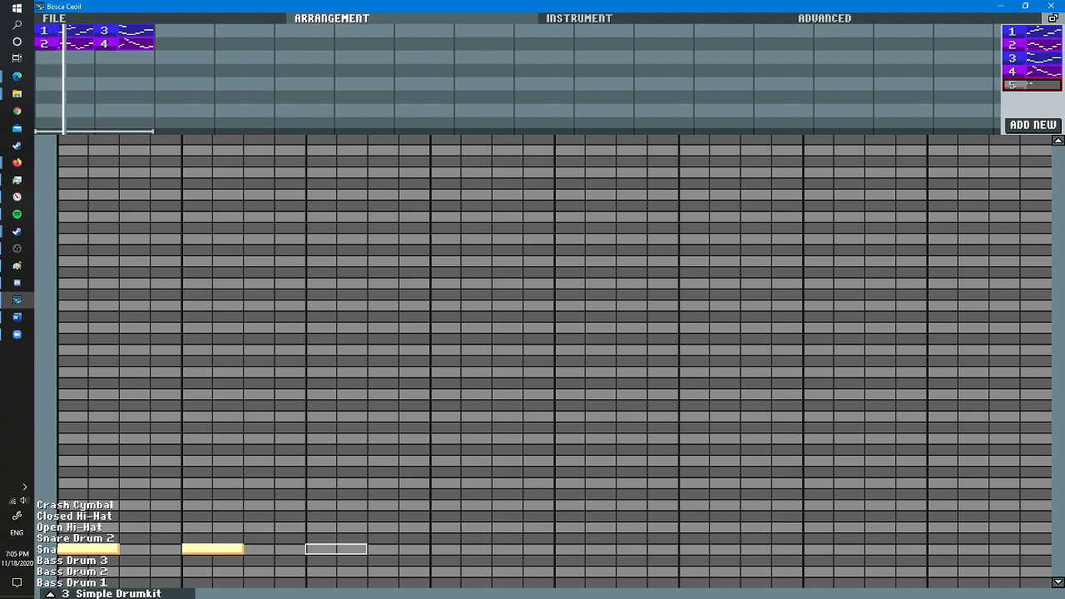
left_click(336, 549)
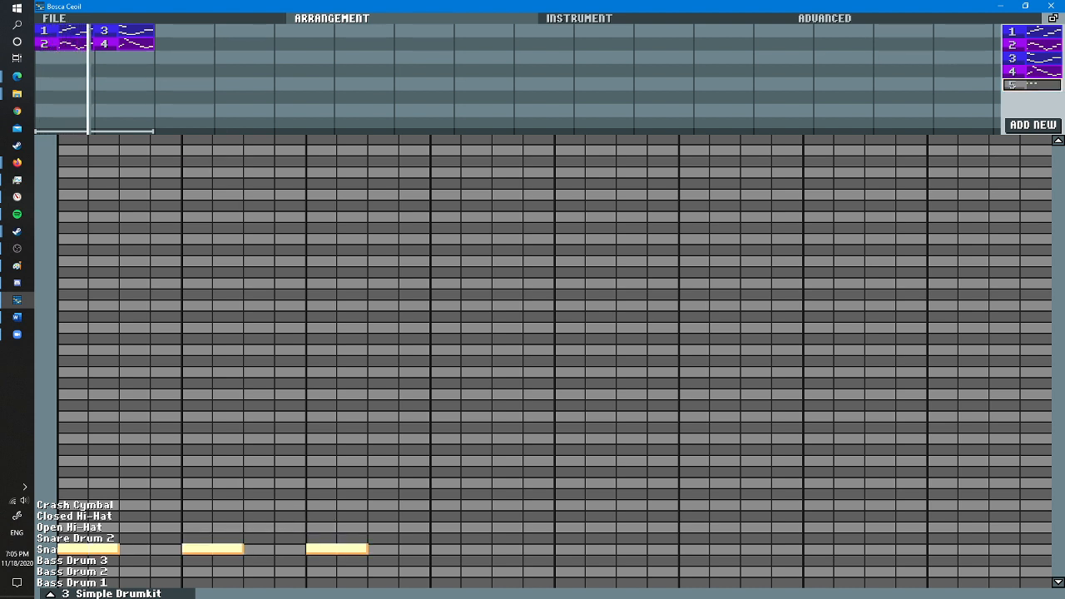
left_click_drag(1032, 84, 116, 56)
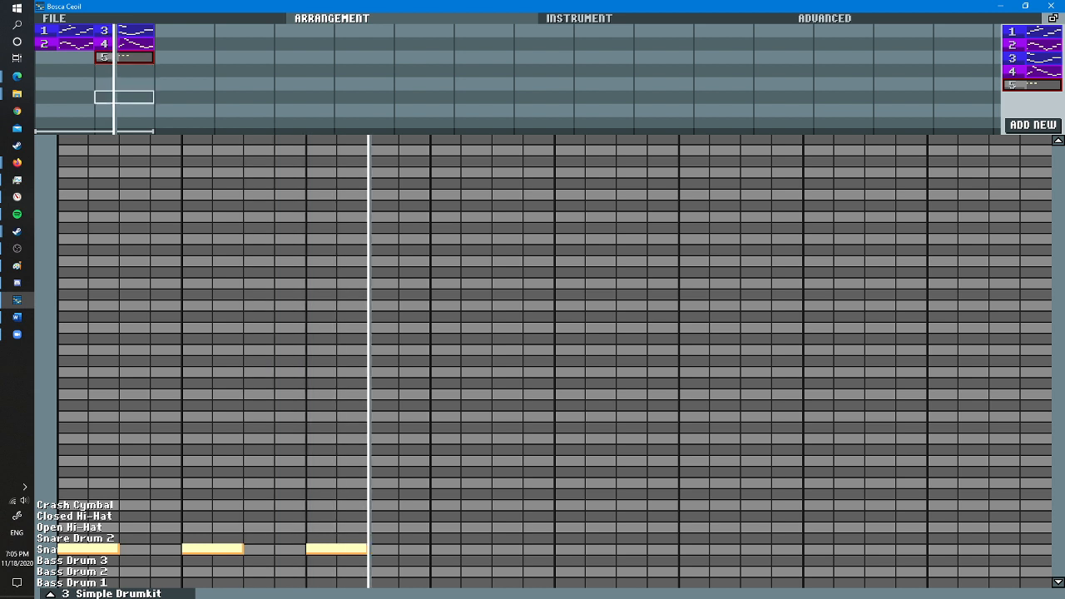
- Erase the three two-step snare hits from pattern 5 and put a one-step Snare Drum hit on step 1
right_click(88, 549)
right_click(213, 549)
right_click(325, 549)
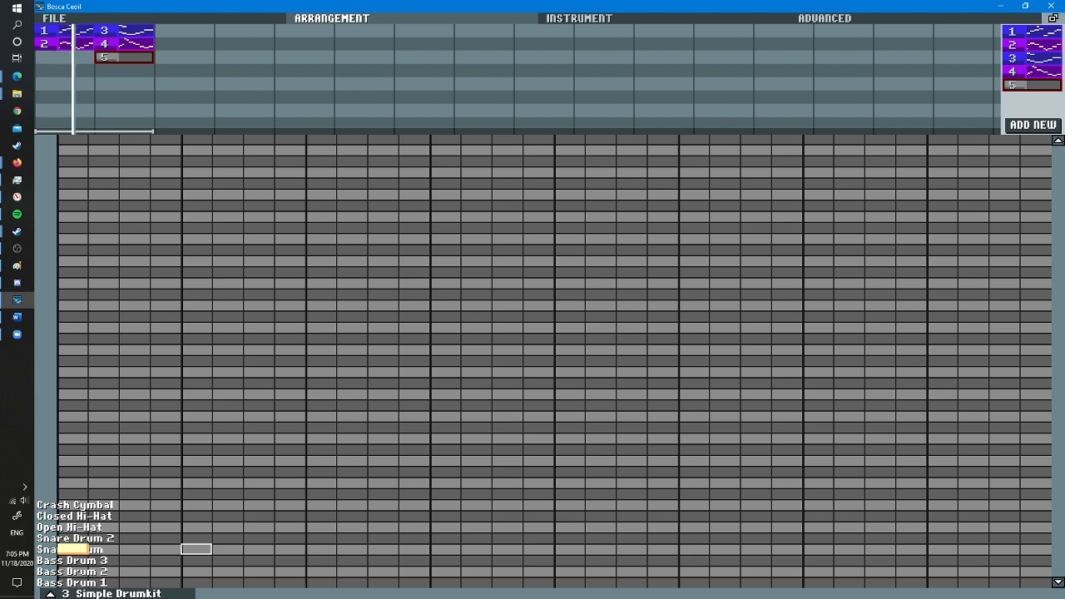
- Try one-step Snare Drum hits on steps 3, 4 and 5, and erase the extras so only steps 1 and 5 have hits
left_click(134, 548)
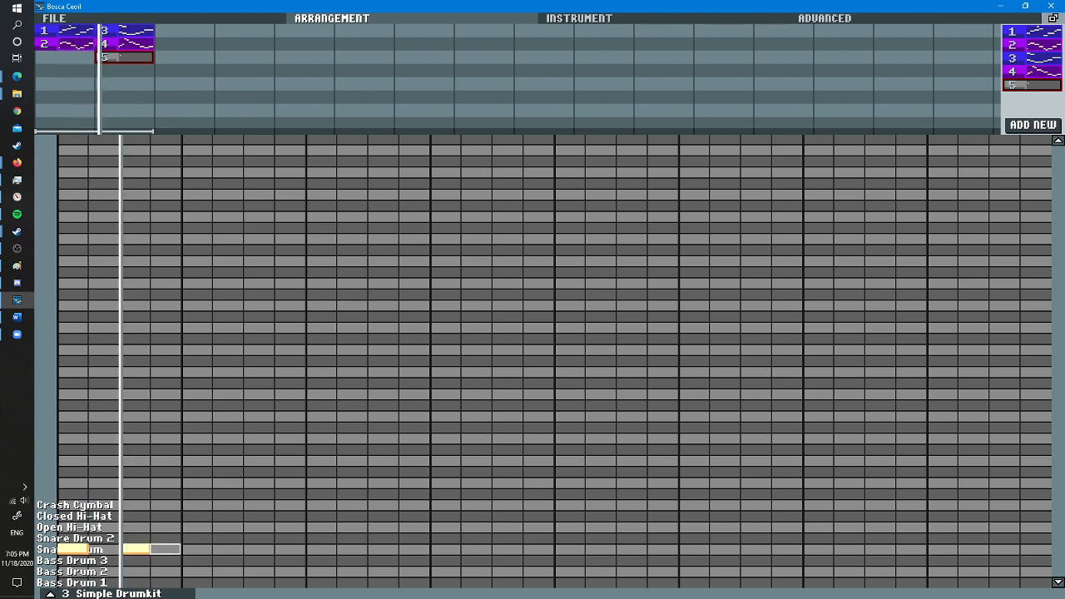
left_click(164, 549)
left_click(196, 549)
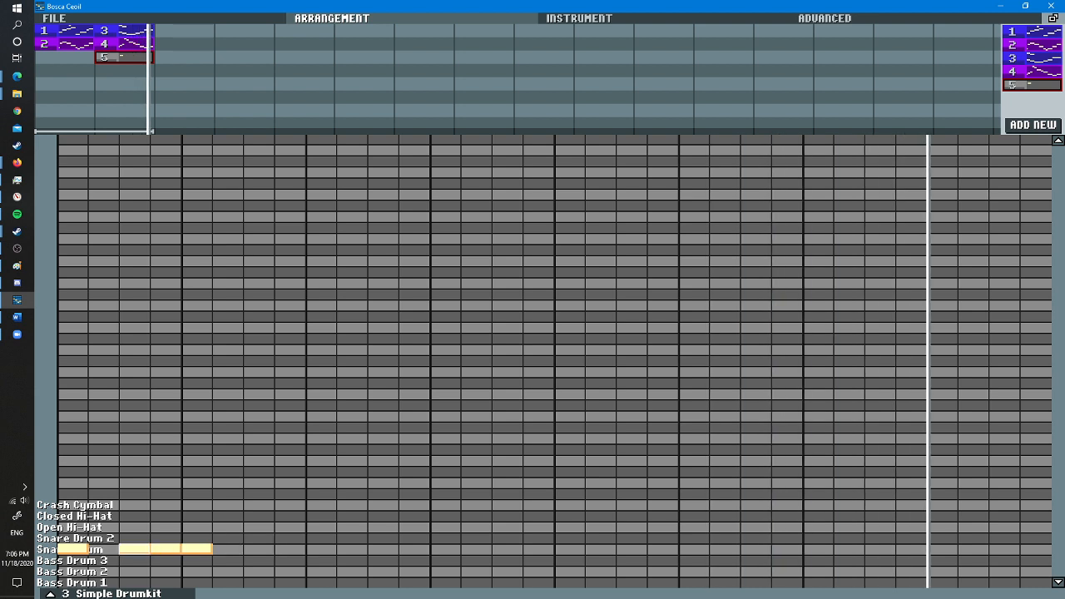
right_click(134, 549)
right_click(164, 549)
right_click(196, 549)
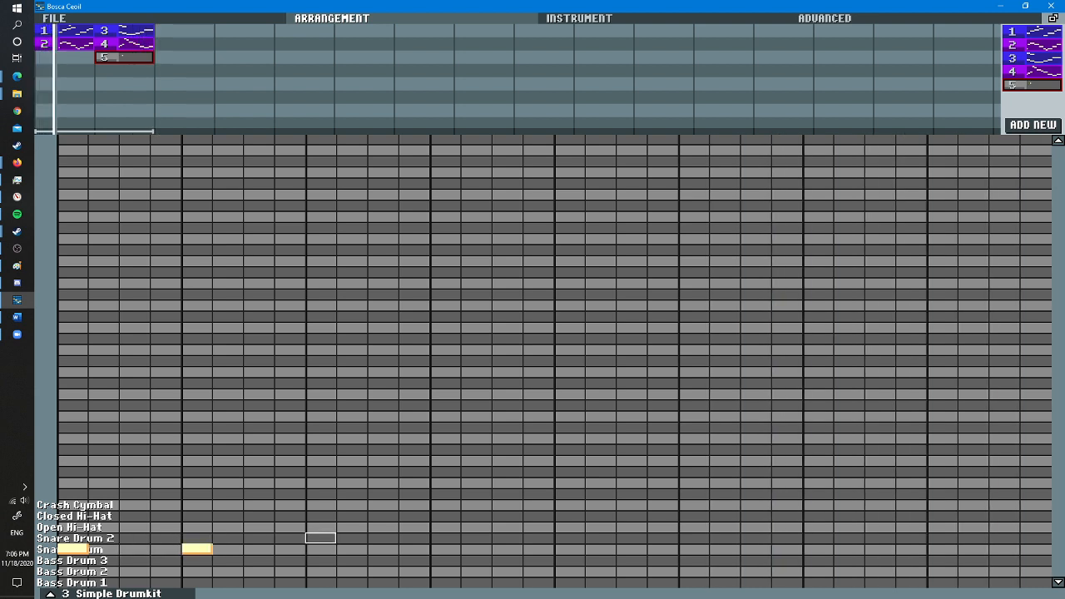
- Add one-step Snare Drum hits on steps 9, 13, 17, 21, 25 and 29, plus a Snare Drum 2 hit on step 9
left_click(321, 538)
left_click(445, 549)
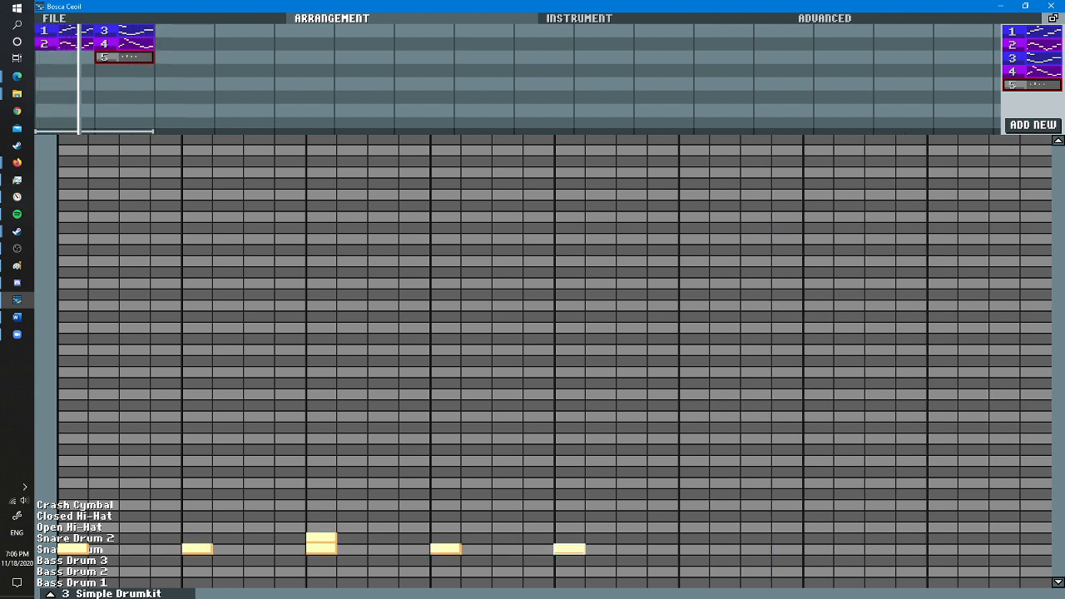
left_click(693, 549)
left_click(818, 549)
left_click(941, 549)
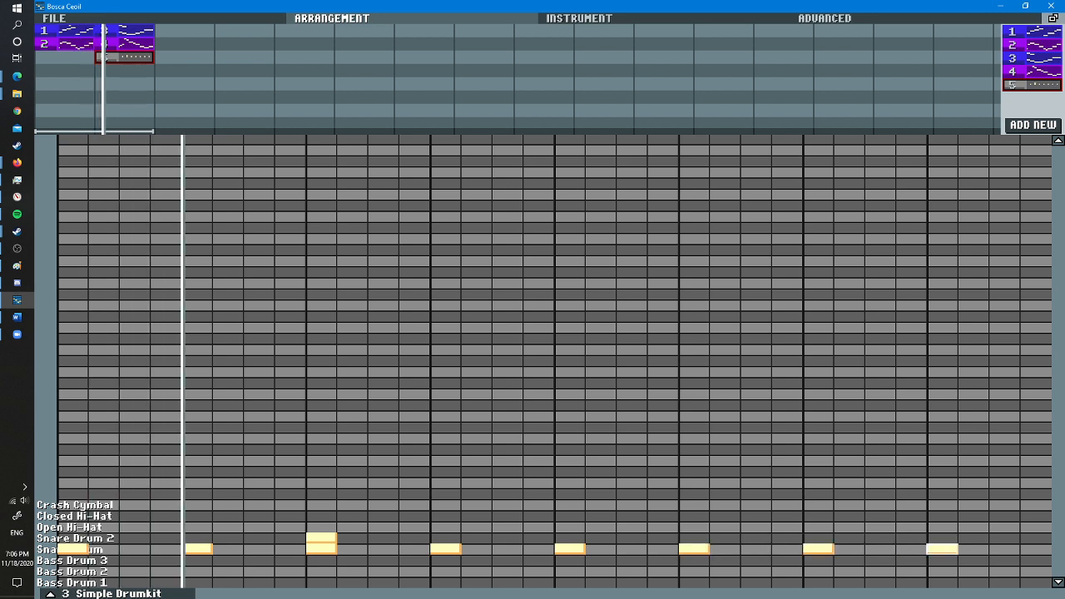
- Add one-step Snare Drum hits on steps 4, 8, 12 and 20, and erase the Snare Drum 2 hit on step 9
left_click(289, 549)
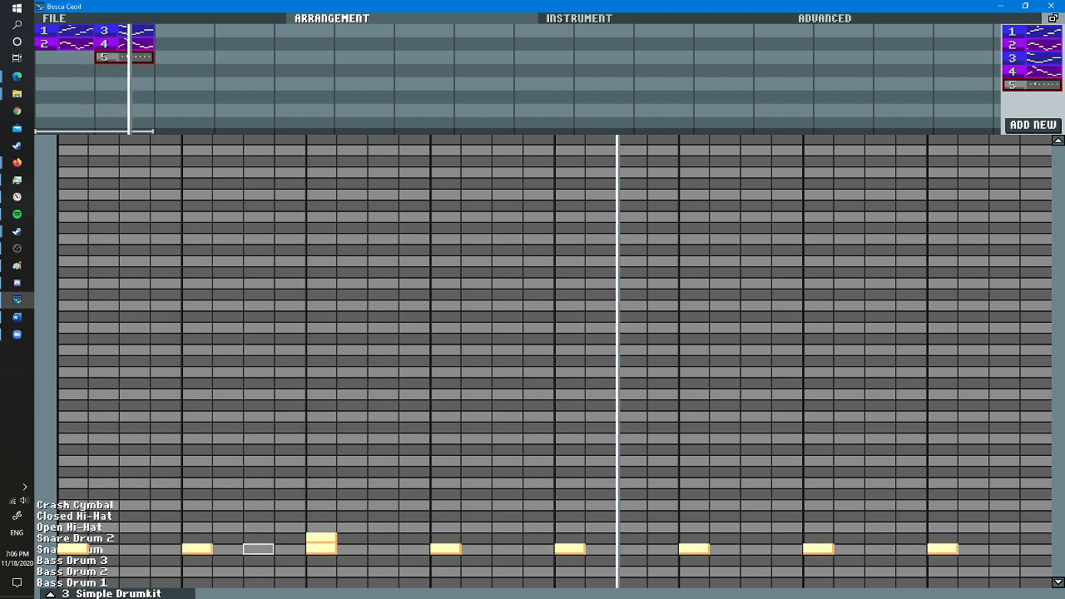
left_click(413, 549)
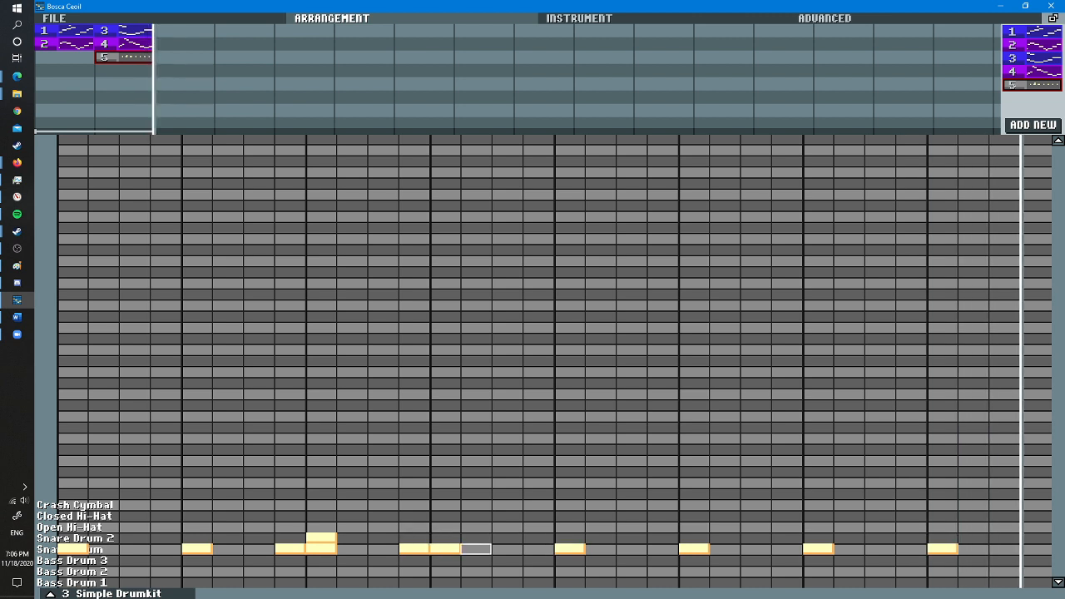
left_click(165, 549)
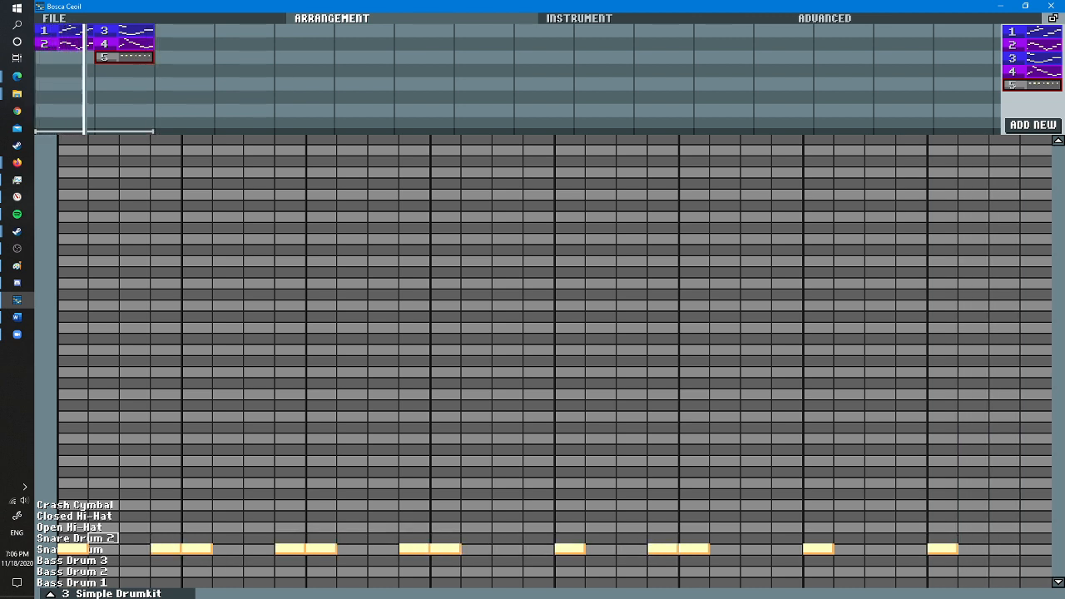
- Try Snare Drum 2 hits on steps 1, 17 and 25, erase the one on step 25, and add a Snare Drum hit on step 24
left_click(73, 538)
left_click(569, 538)
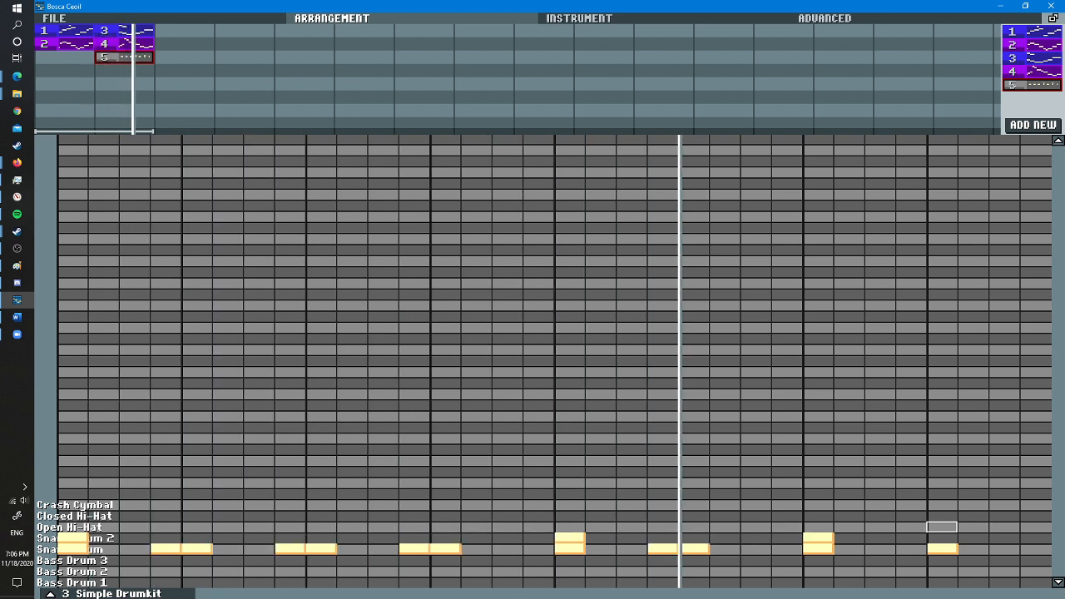
left_click(788, 549)
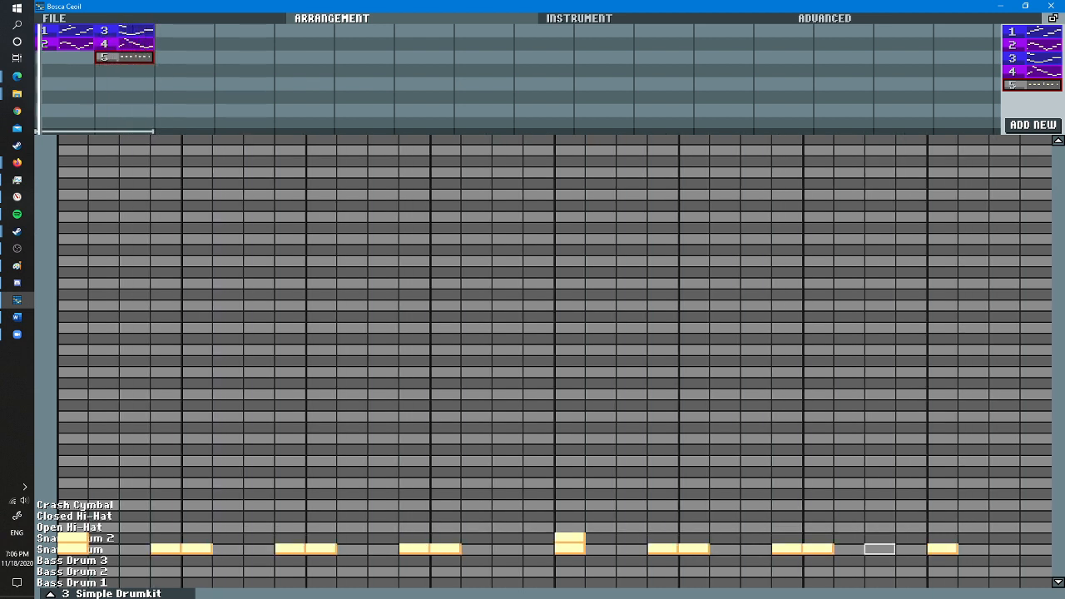
- Show the drumkit's instrument settings, complete the three-step Snare Drum runs through steps 27–29, and erase the Snare Drum 2 hits on steps 1 and 17
left_click(579, 18)
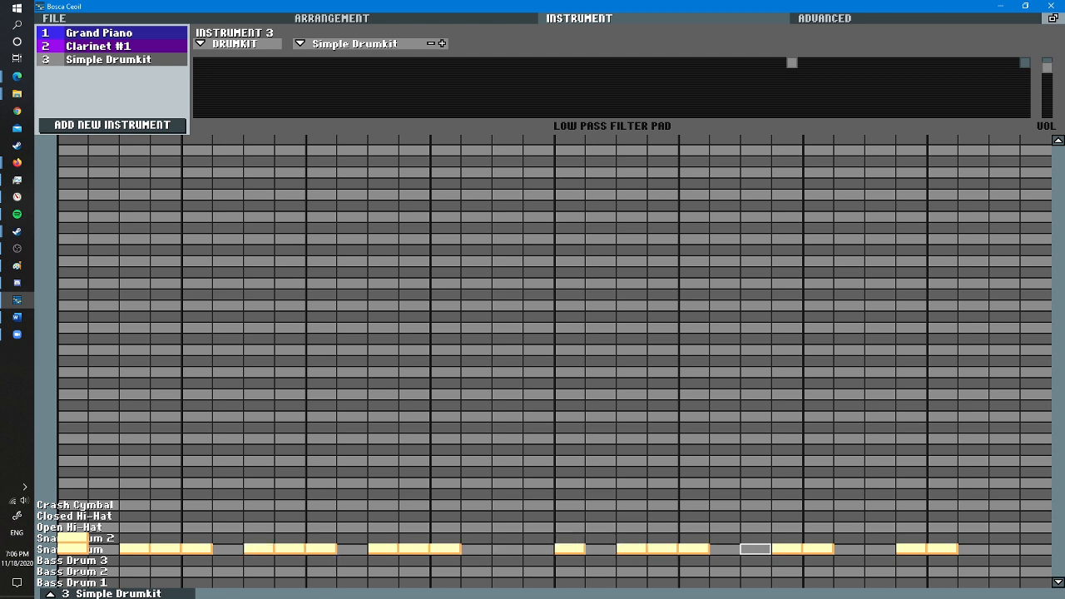
left_click(754, 548)
left_click(880, 548)
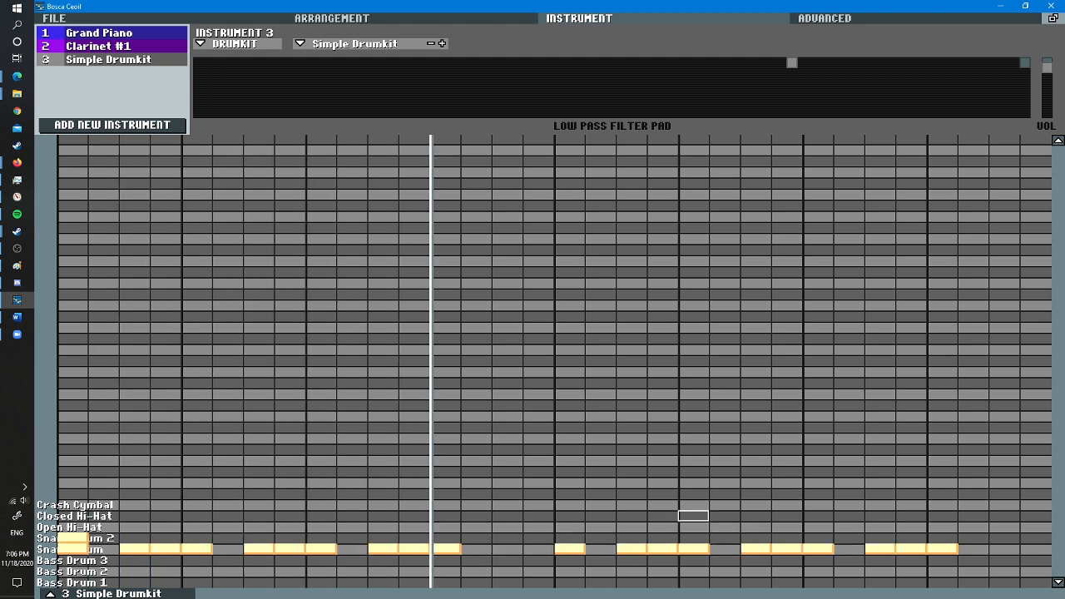
right_click(72, 539)
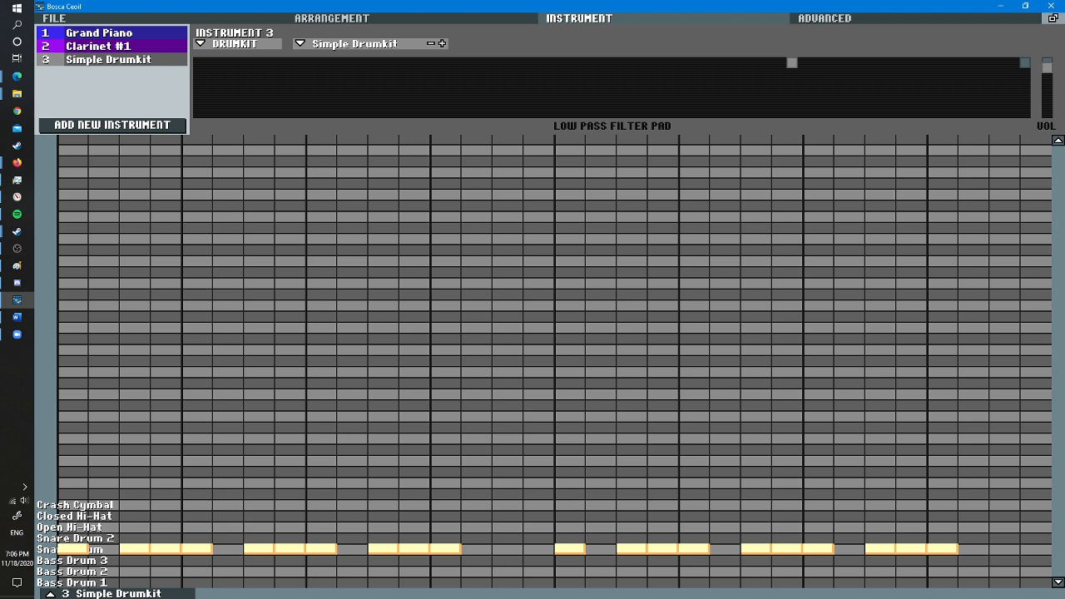
- Return to the arrangement and try moving the snare runs on steps 3–5, 11–13 and 19–21 to Snare Drum 2
left_click(331, 17)
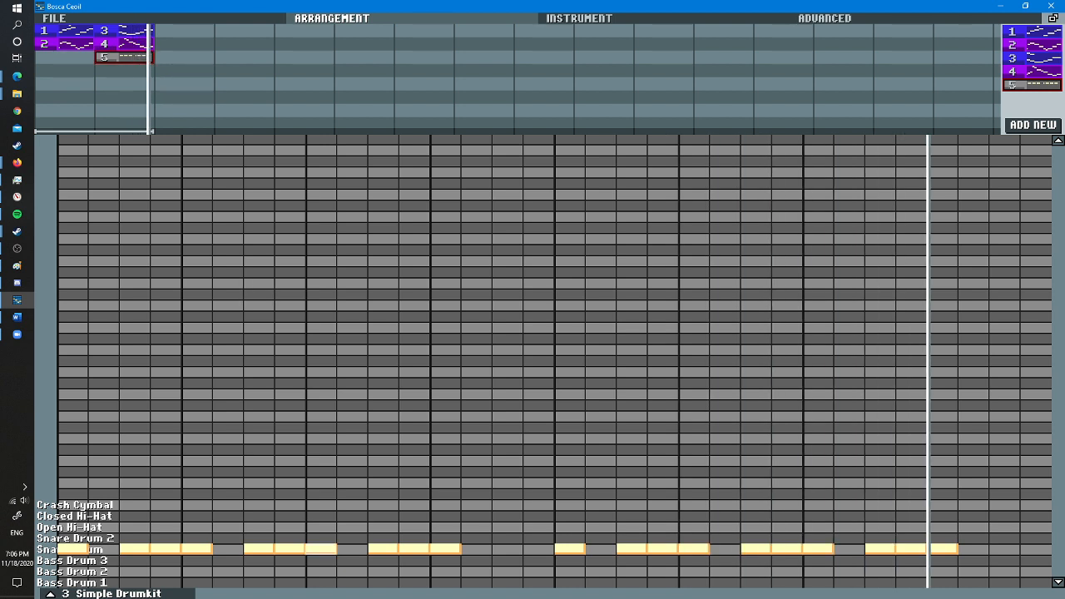
left_click(137, 538)
right_click(134, 549)
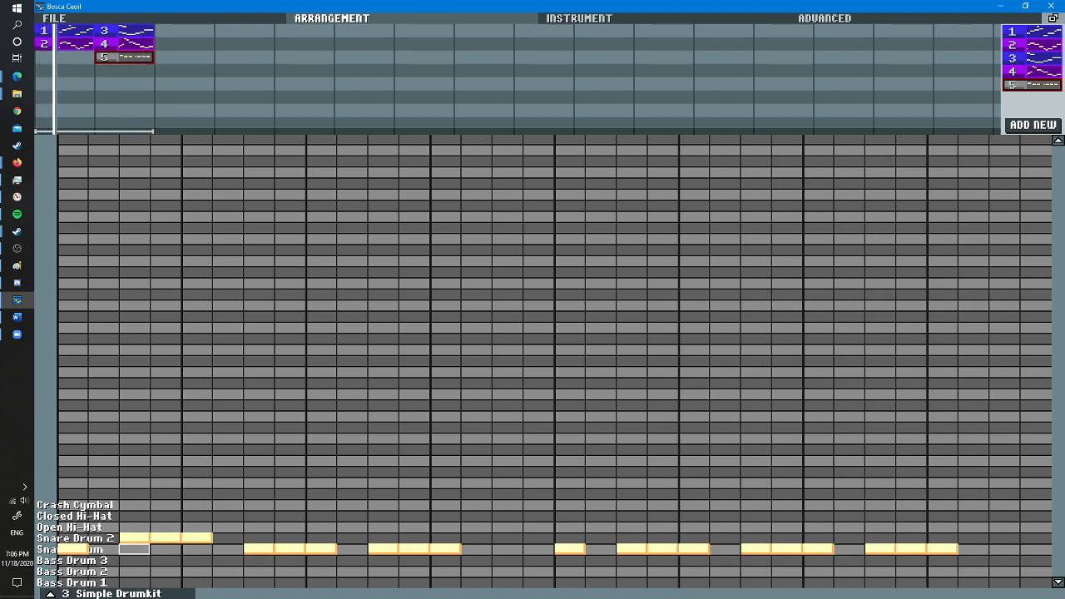
left_click(383, 538)
right_click(398, 549)
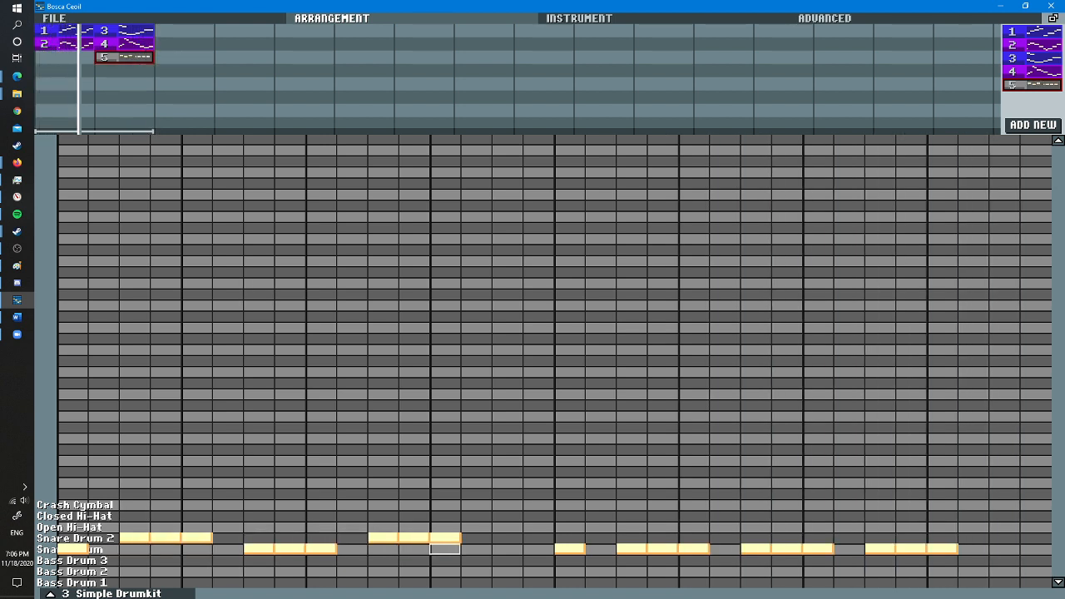
left_click(632, 538)
right_click(693, 549)
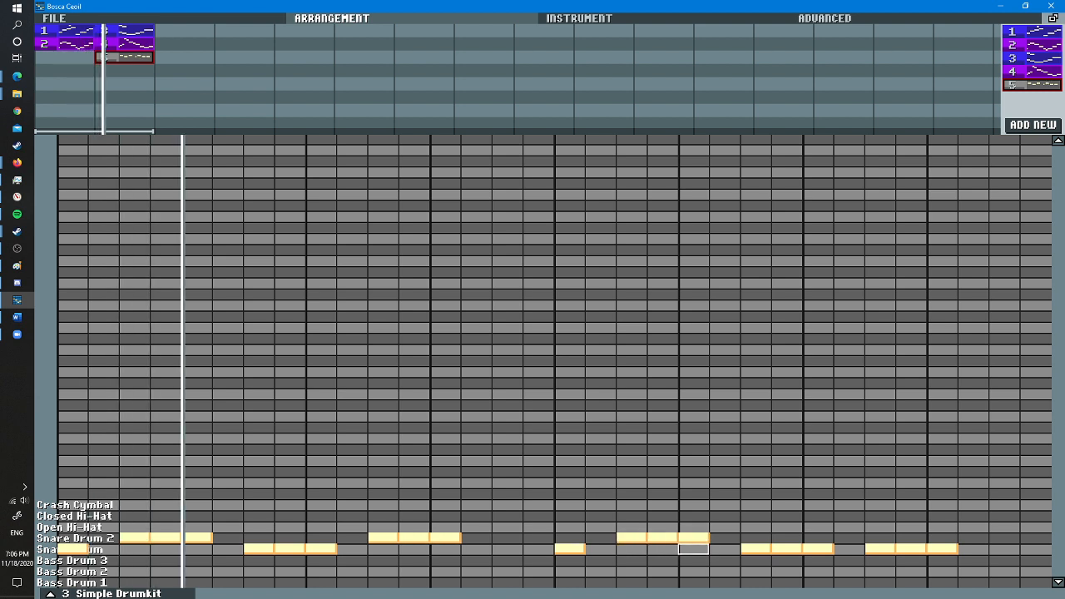
- Move the runs on steps 3–5, 11–13 and 19–21 from Snare Drum 2 back to Snare Drum
left_click(135, 549)
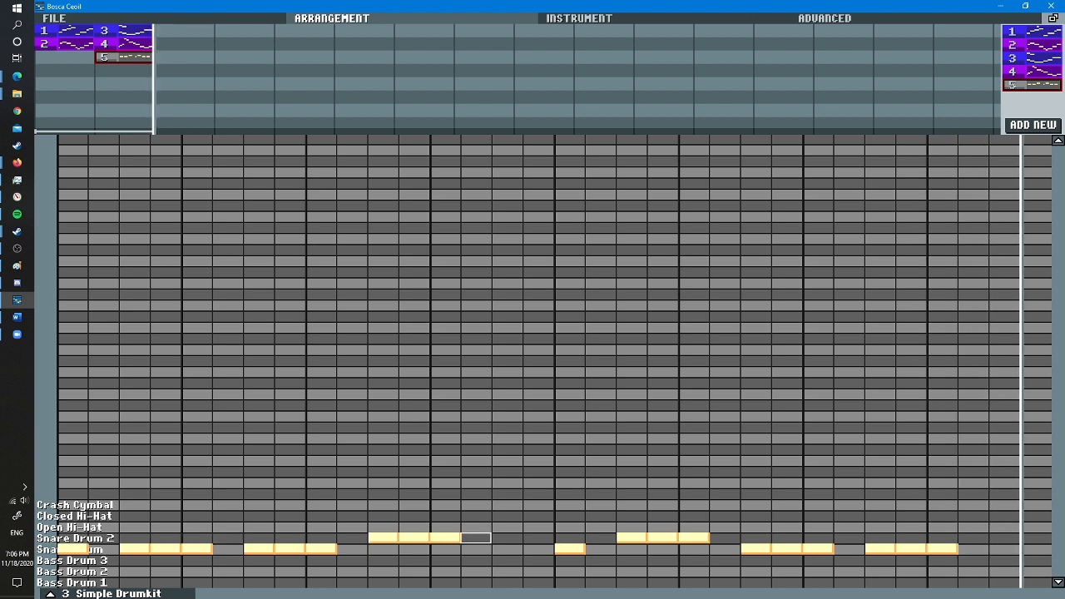
left_click(383, 549)
right_click(383, 537)
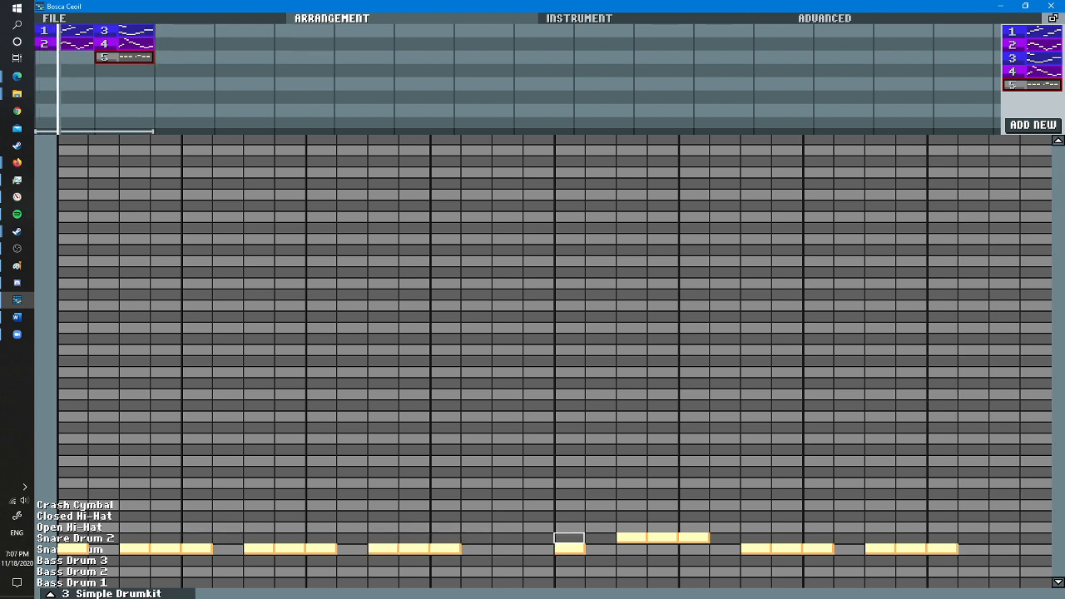
left_click(630, 549)
right_click(646, 538)
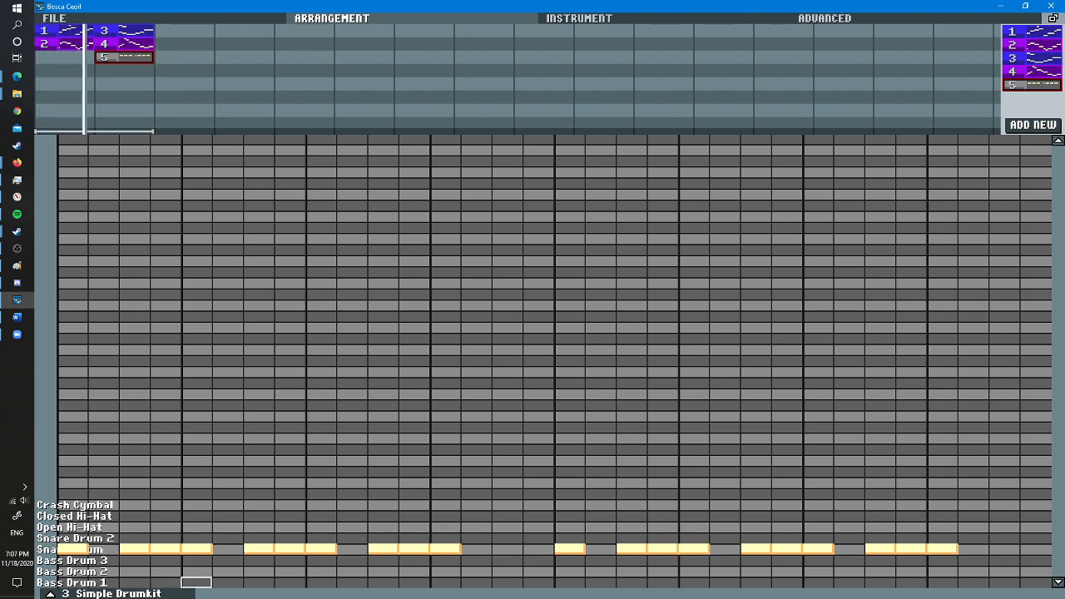
- Add Bass Drum 1 and Bass Drum 3 hits on steps 1 and 17, and Snare Drum hits on steps 15 and 16
left_click(570, 581)
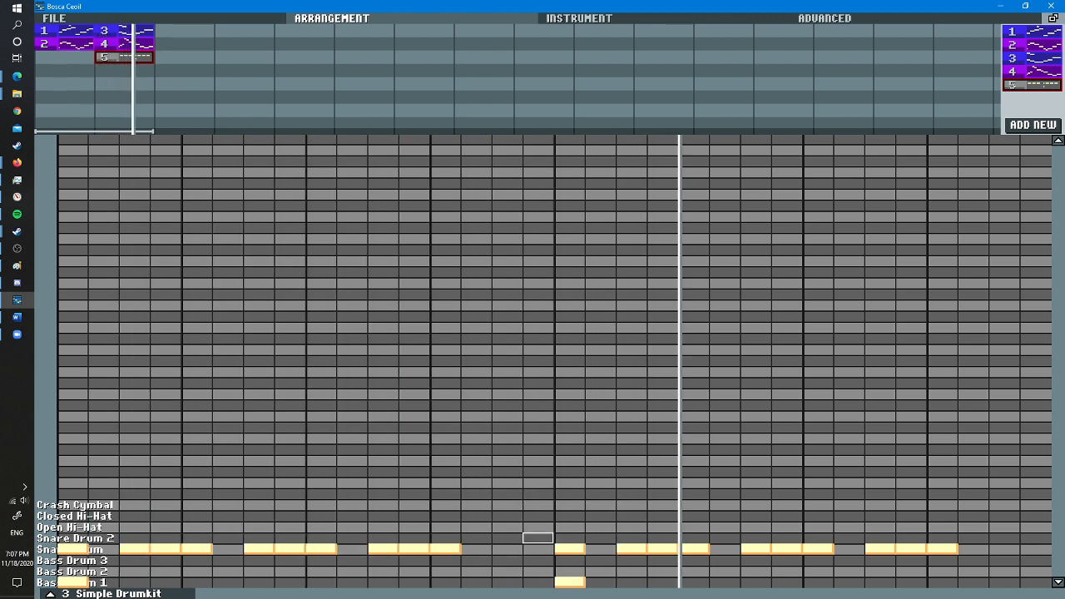
left_click(570, 559)
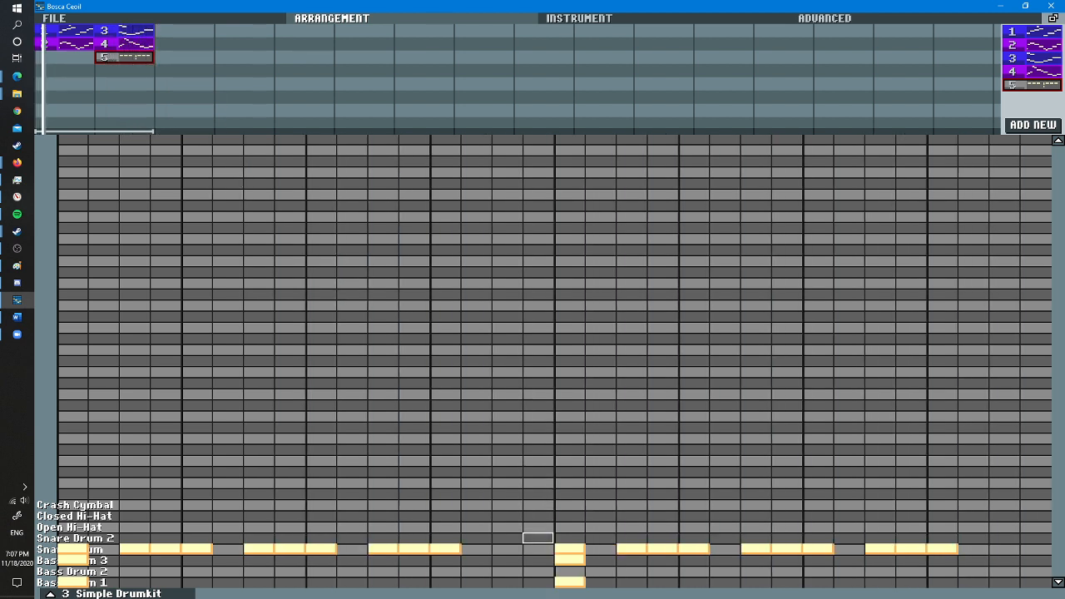
left_click(506, 548)
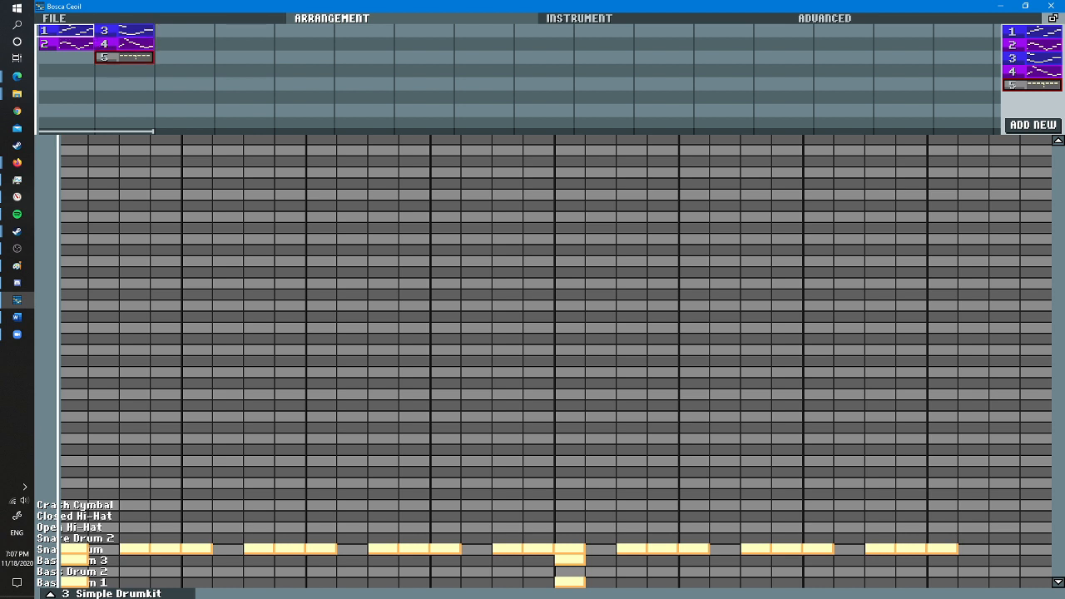
- Copy piano patterns 1 and 3 alternately into bars 3 to 6 of the arrangement's first row
left_click_drag(68, 31, 247, 31)
left_click_drag(190, 32, 297, 32)
left_click_drag(247, 32, 249, 32)
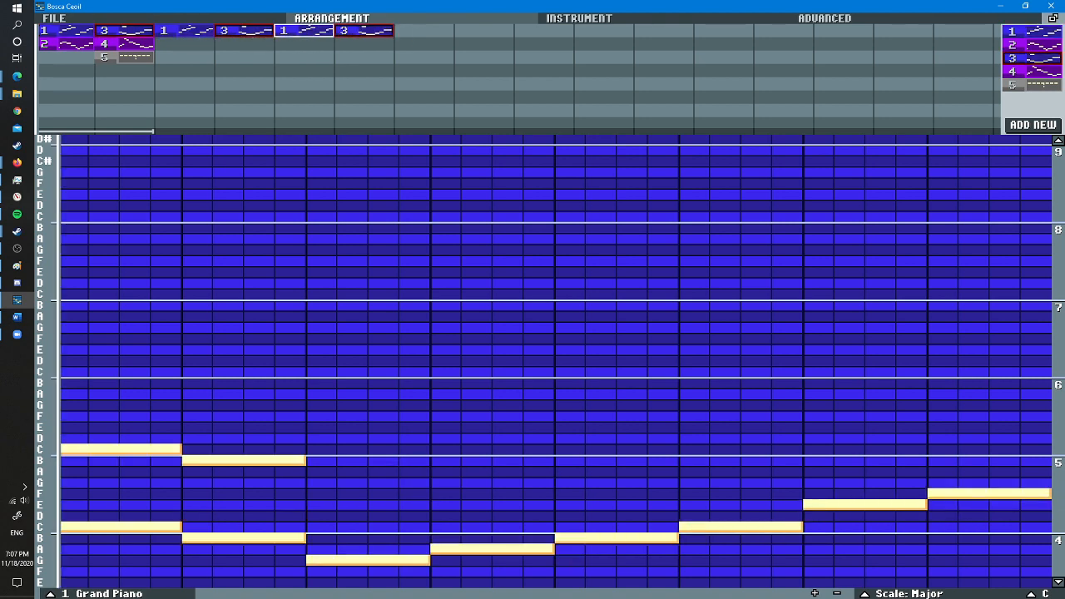
- Fill bars 7 to 10 with alternating clarinet patterns 2 and 4 in the second row and piano patterns 1 and 3 above them
left_click_drag(66, 44, 399, 43)
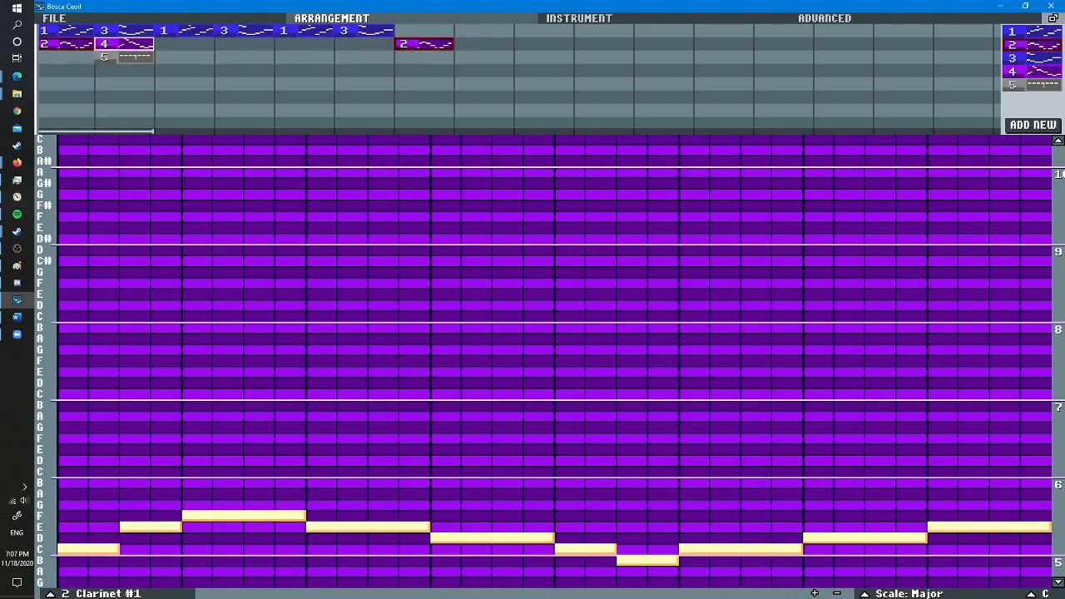
left_click_drag(116, 43, 581, 45)
left_click_drag(358, 32, 584, 30)
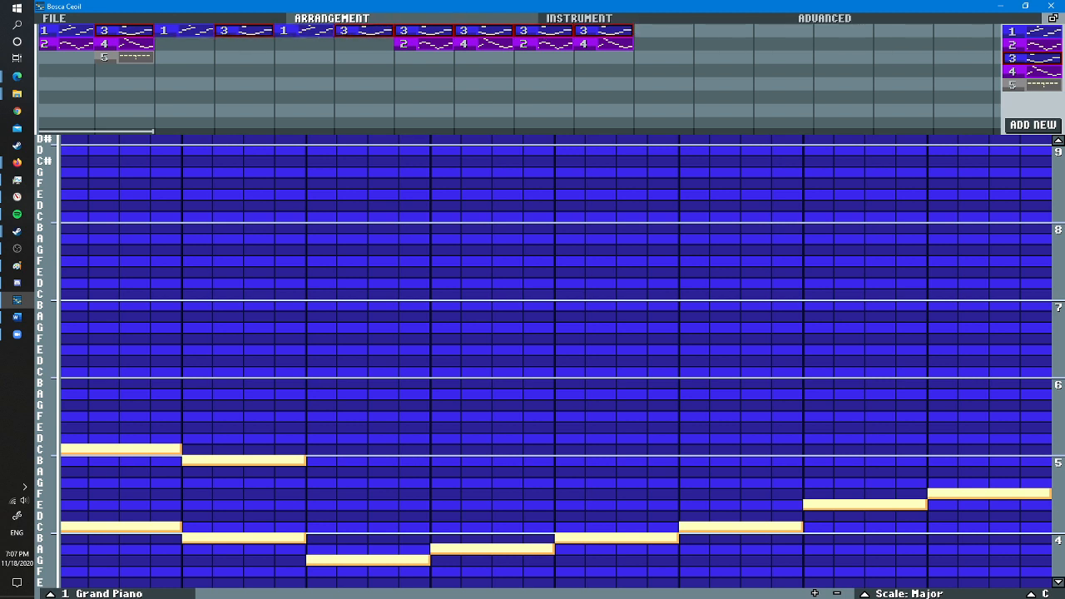
left_click_drag(306, 32, 432, 34)
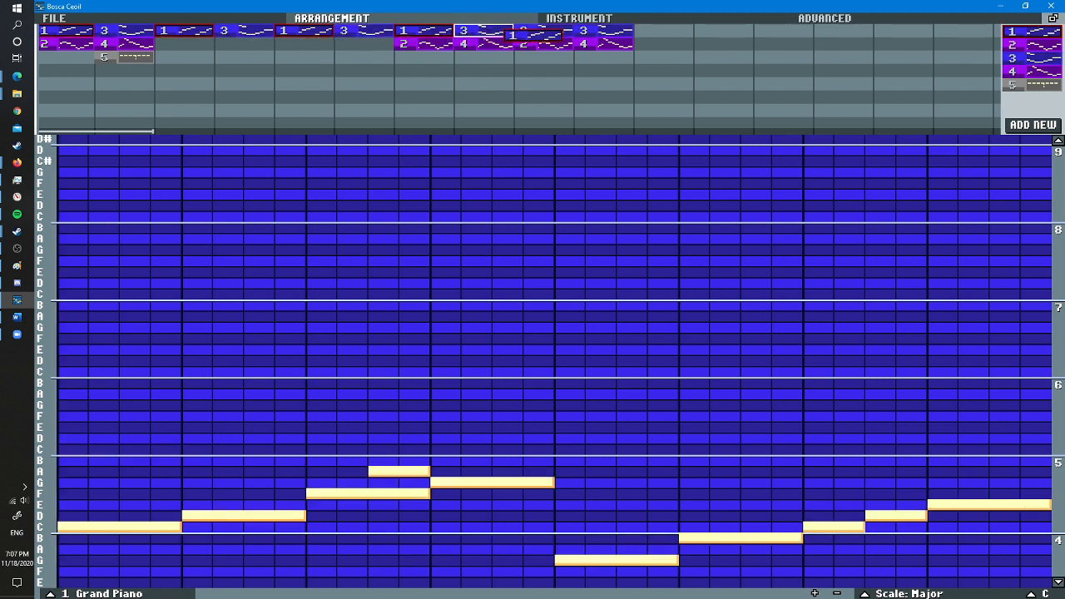
left_click_drag(536, 35, 541, 33)
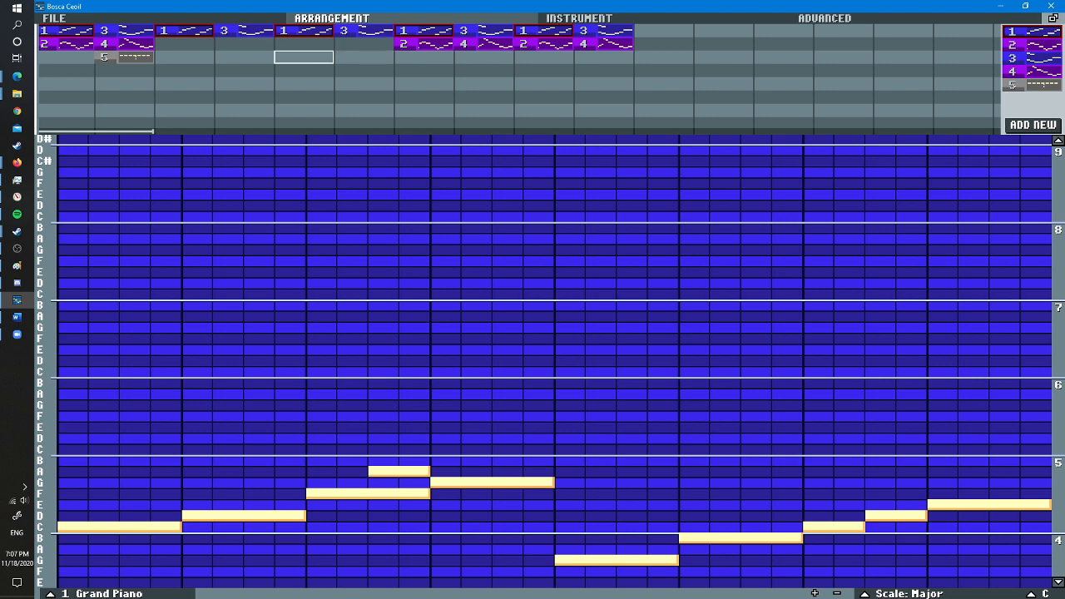
- Fill bars 11 to 16 with drum pattern 5 in the third row and alternating clarinet patterns 2 and 4 in the second row
left_click_drag(125, 56, 875, 61)
left_click_drag(606, 43, 827, 44)
left_click_drag(545, 43, 663, 44)
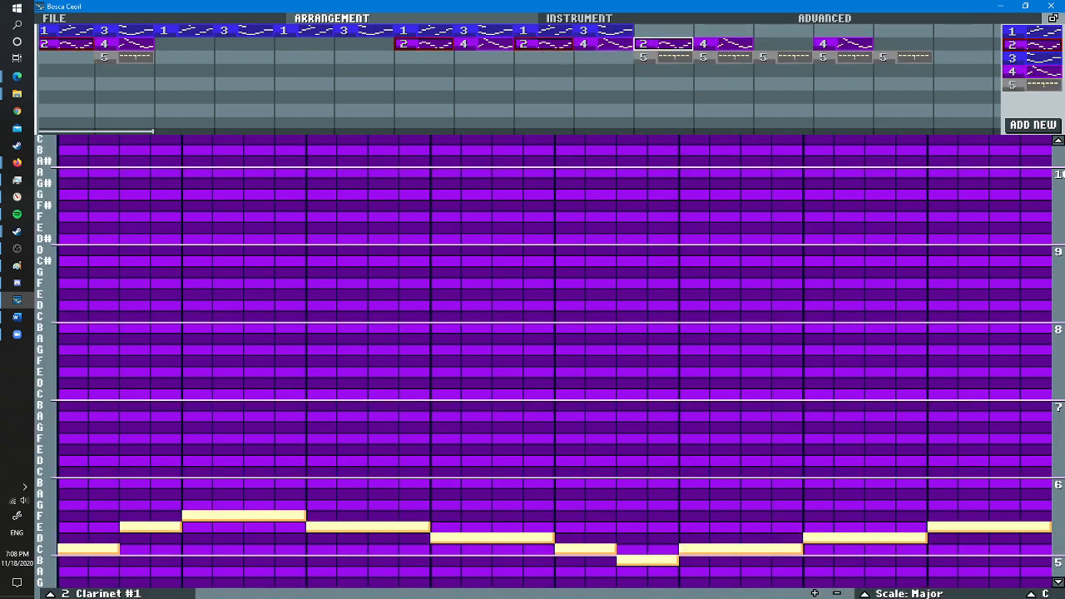
left_click_drag(584, 41, 781, 43)
left_click_drag(668, 45, 955, 57)
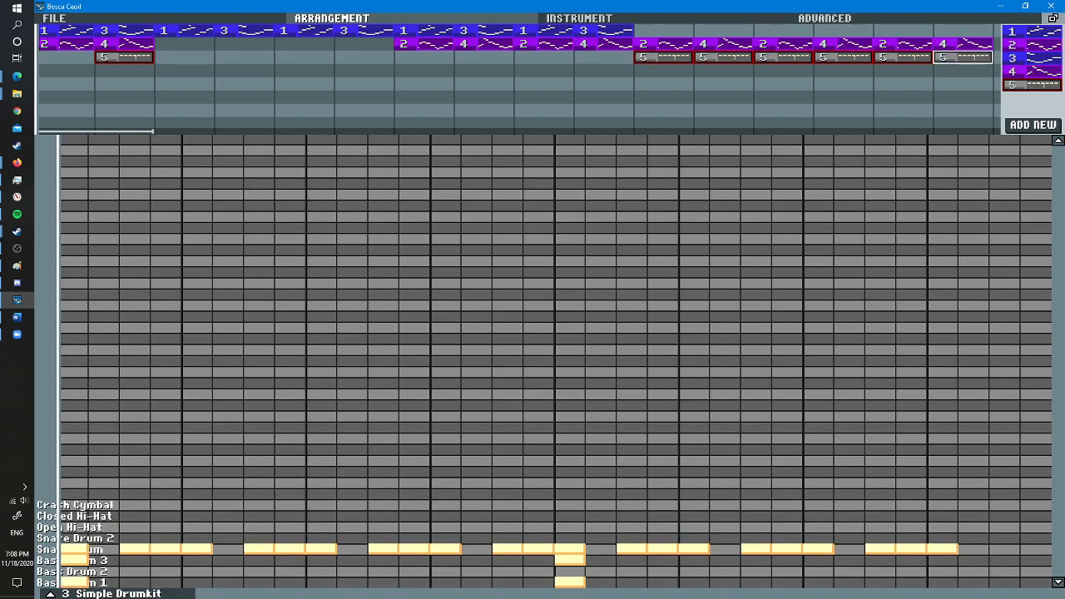
- Copy piano patterns 1 and 3 alternately into bars 11 to 16 of the first row
left_click_drag(601, 31, 712, 31)
left_click_drag(715, 31, 944, 31)
left_click_drag(549, 31, 903, 31)
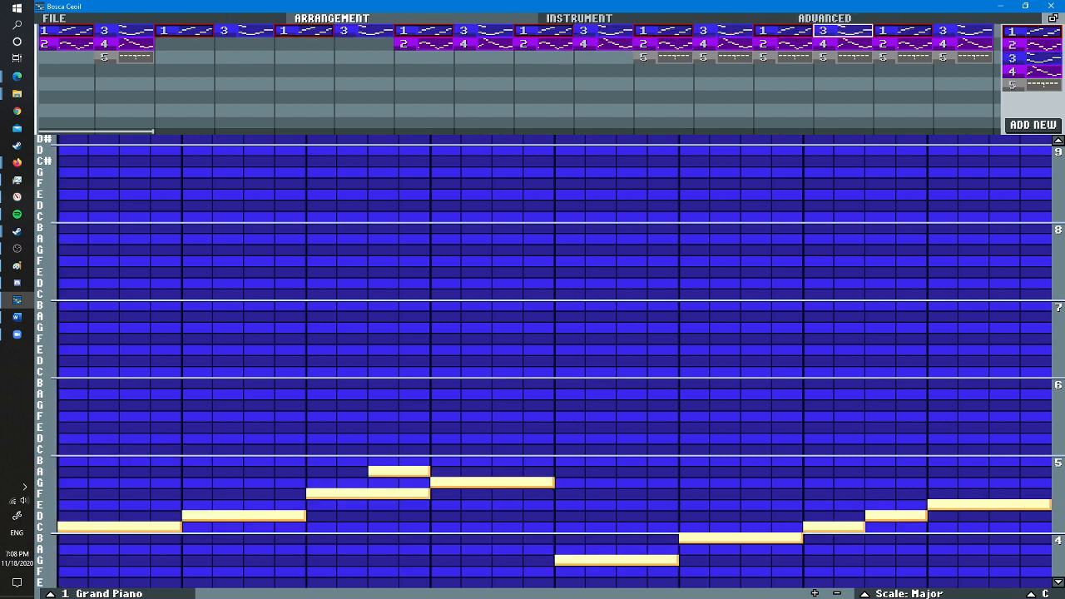
- Set the playback loop to run from bar 3 through bar 16 and start playing the song
double_click(184, 131)
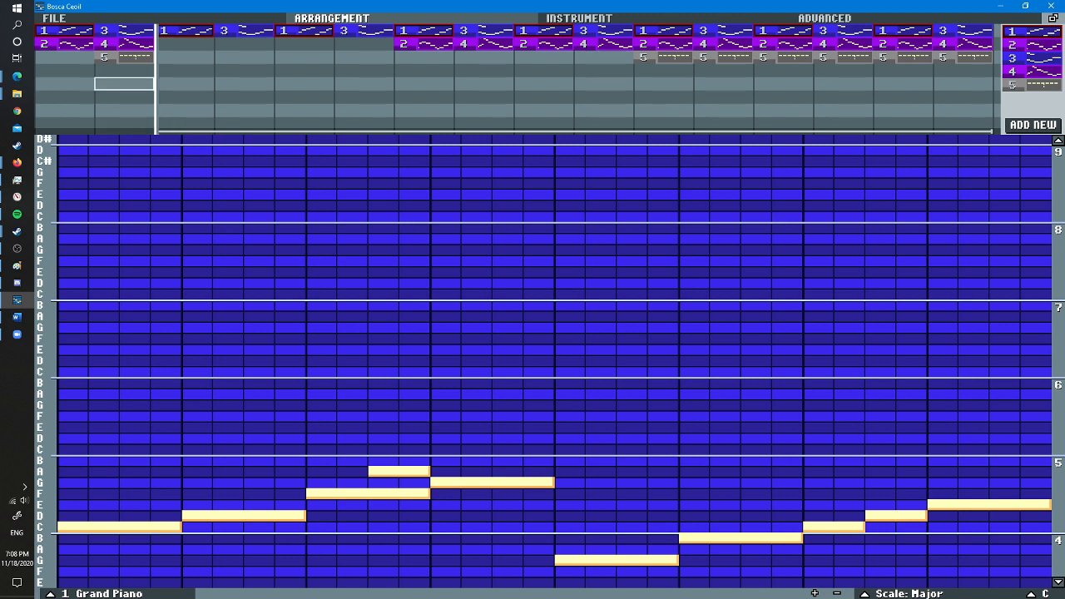
key("space")
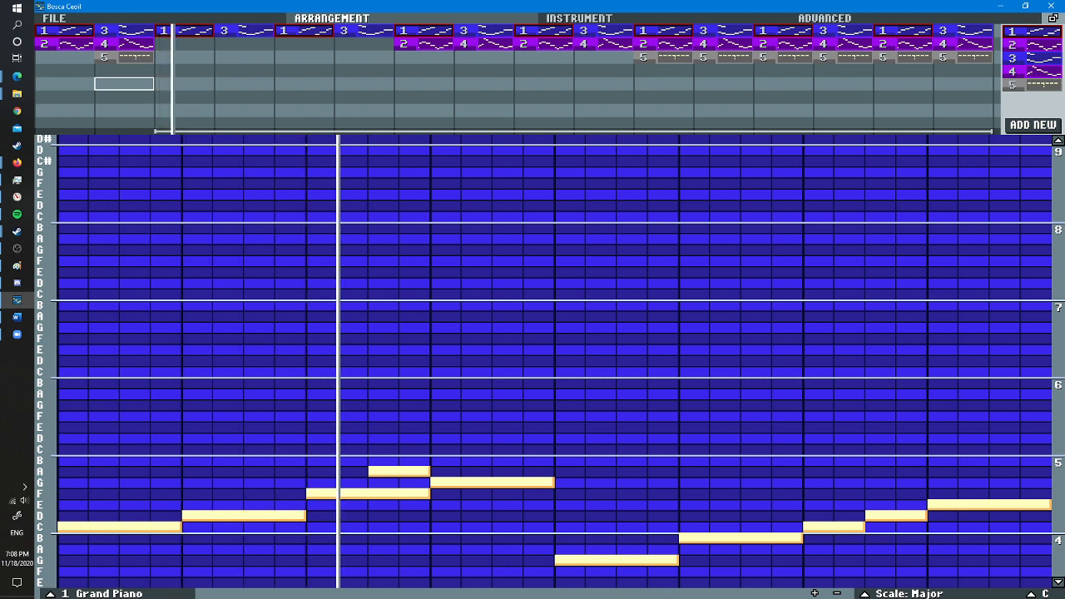
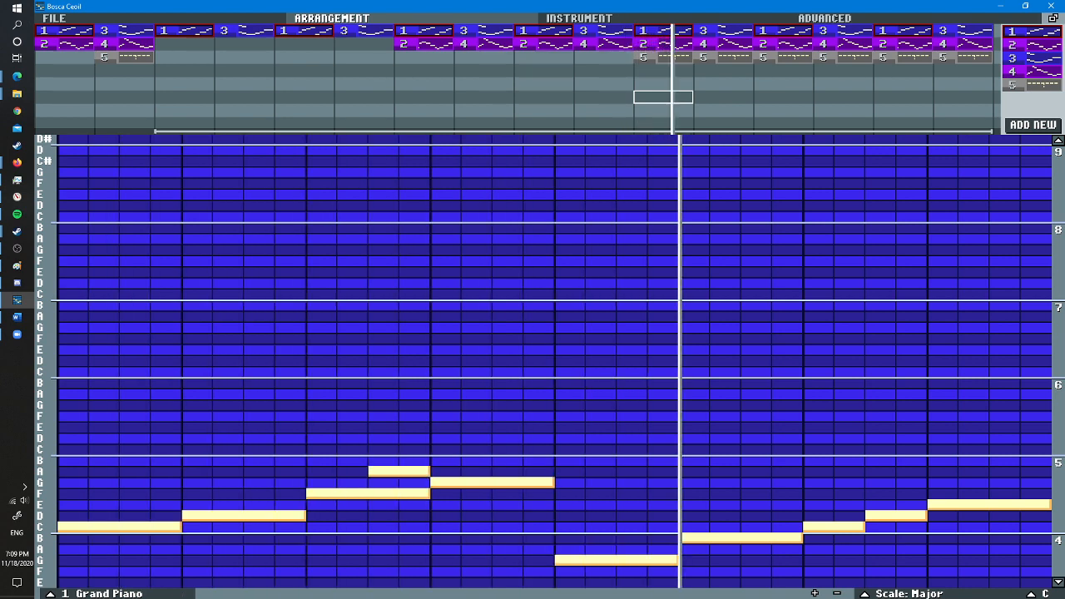
- Compare the volume and low pass filter settings of the drumkit, clarinet and piano during playback, and reset playback to the loop start
left_click(663, 56)
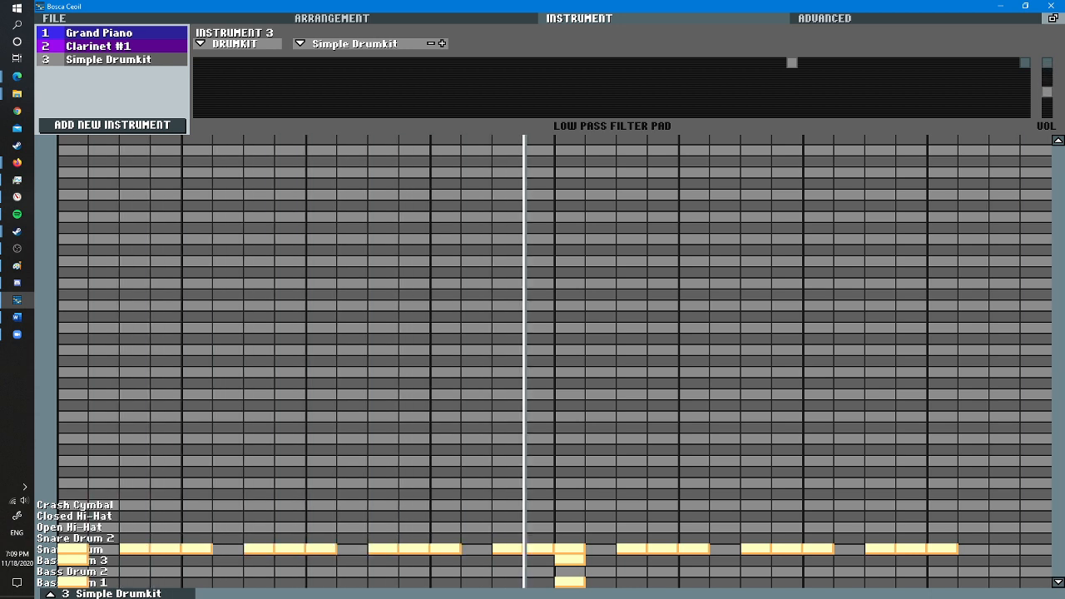
left_click(399, 18)
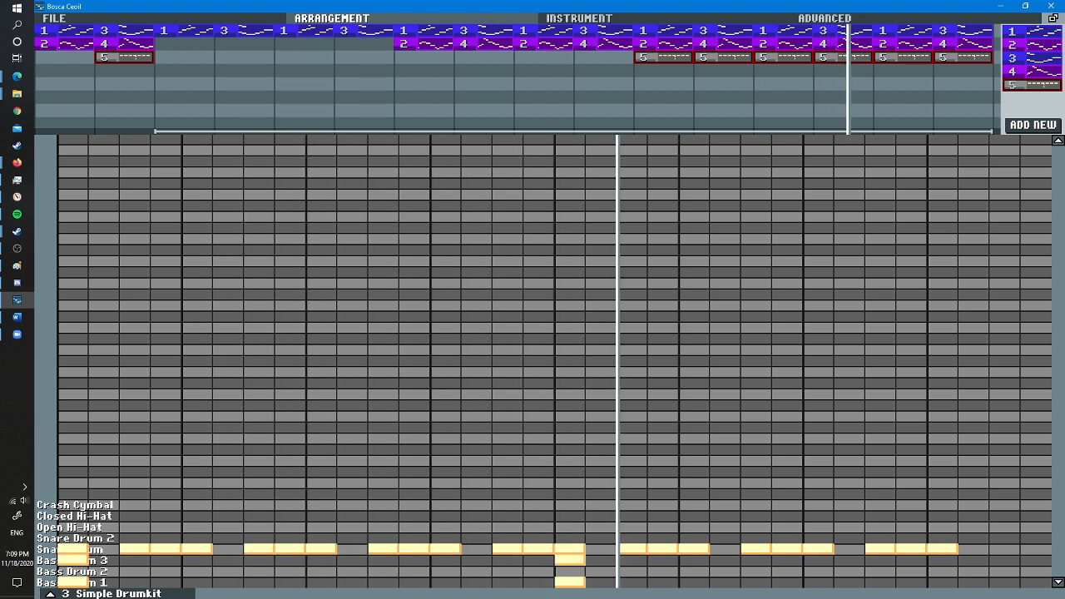
left_click(579, 18)
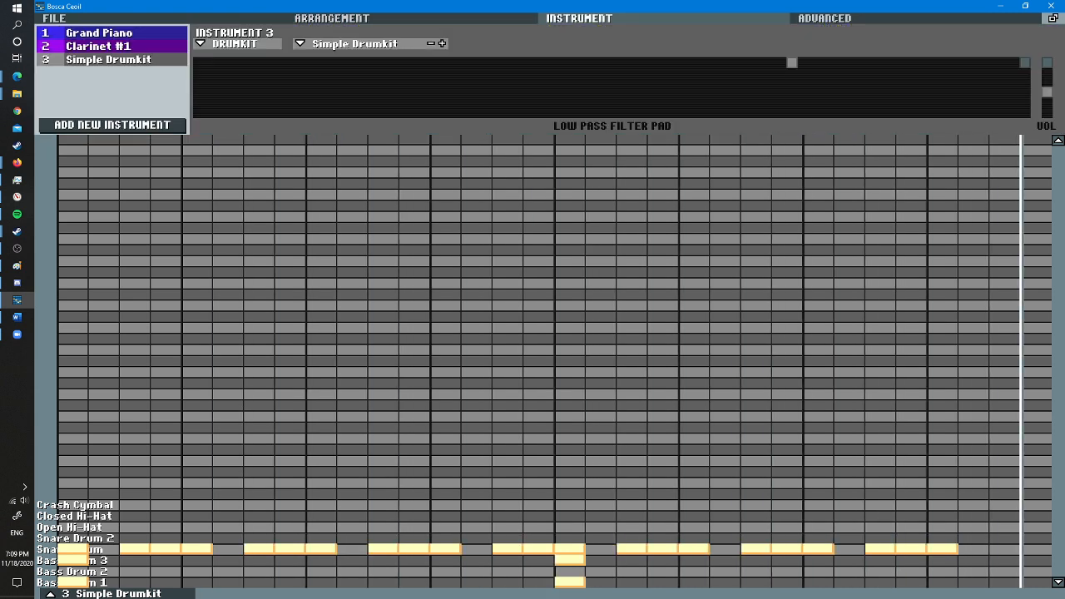
left_click(98, 46)
left_click(98, 33)
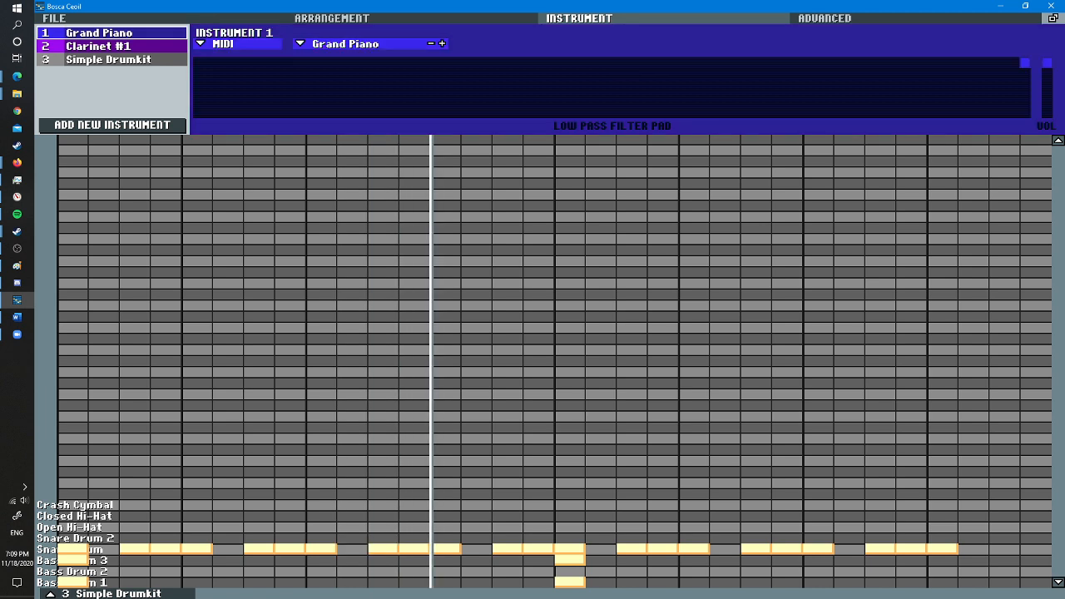
left_click(98, 47)
left_click(108, 60)
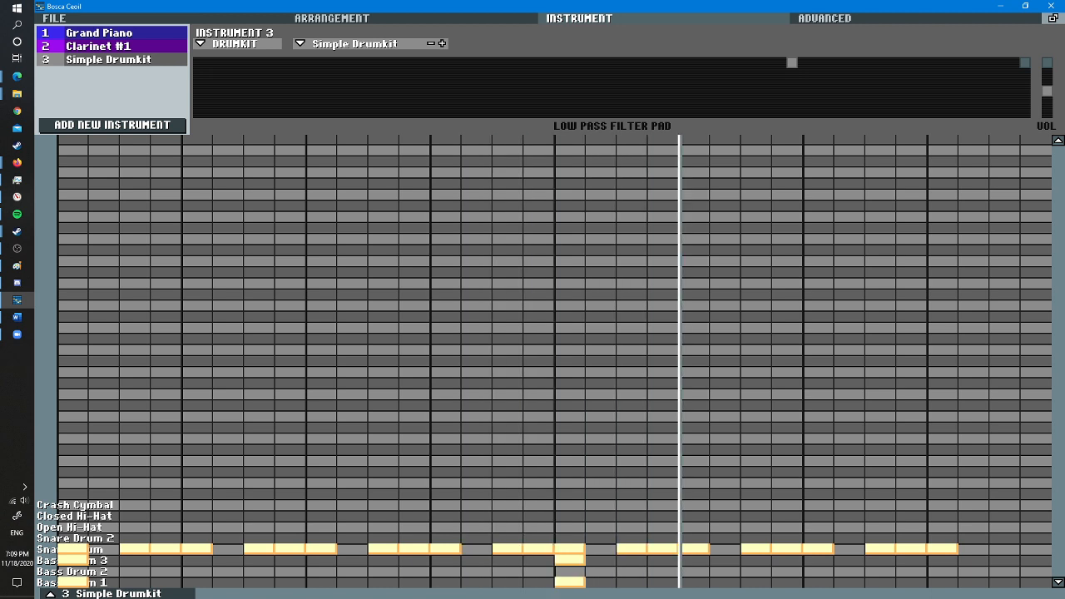
left_click(332, 18)
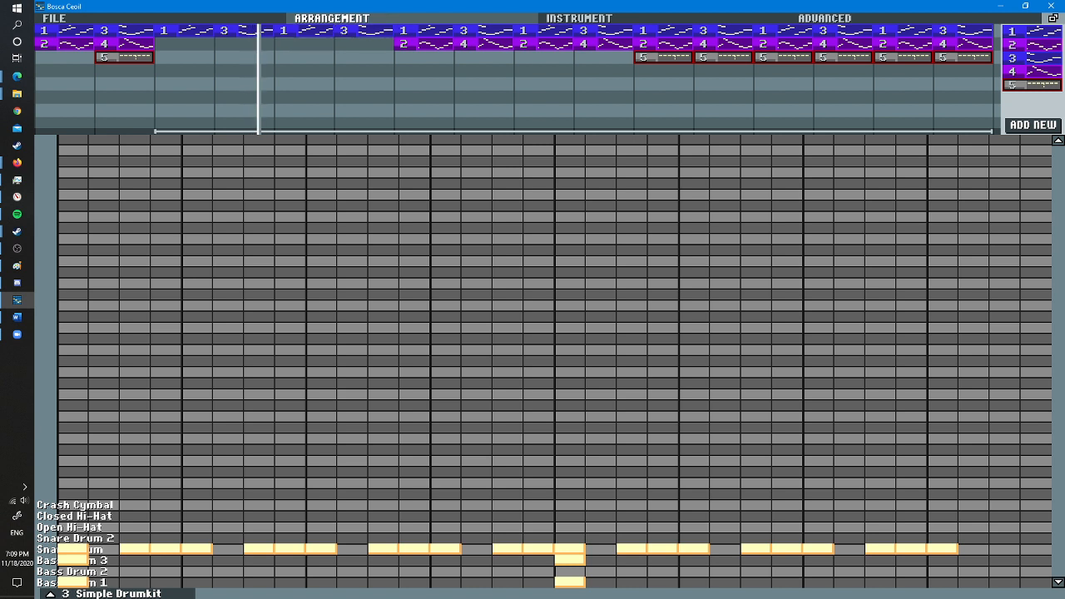
key("Return")
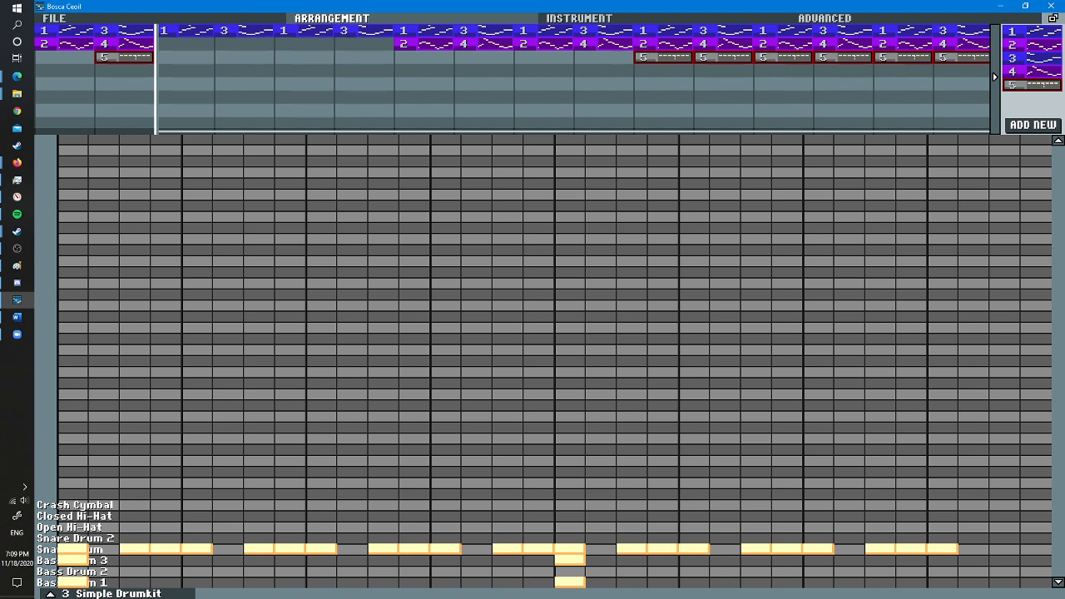
- Place piano pattern 1 above clarinet pattern 2 in bar 17 and clarinet pattern 4 in bar 18, with the loop over both bars
left_click(994, 76)
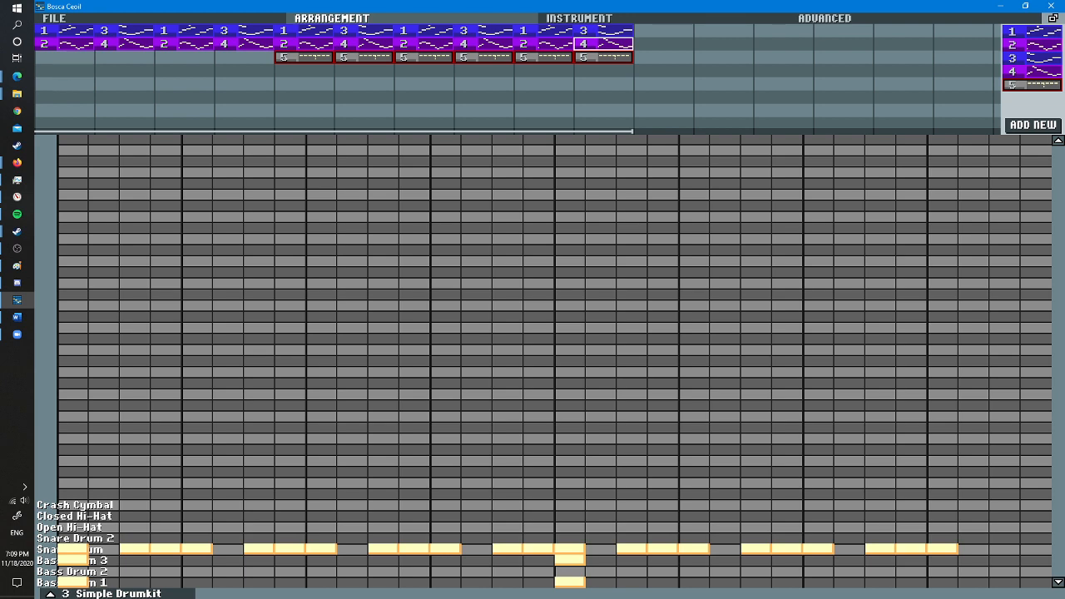
mouse_move(603, 44)
left_mouse_down()
mouse_move(700, 43)
mouse_move(607, 33)
left_mouse_up()
left_click_drag(549, 31, 649, 30)
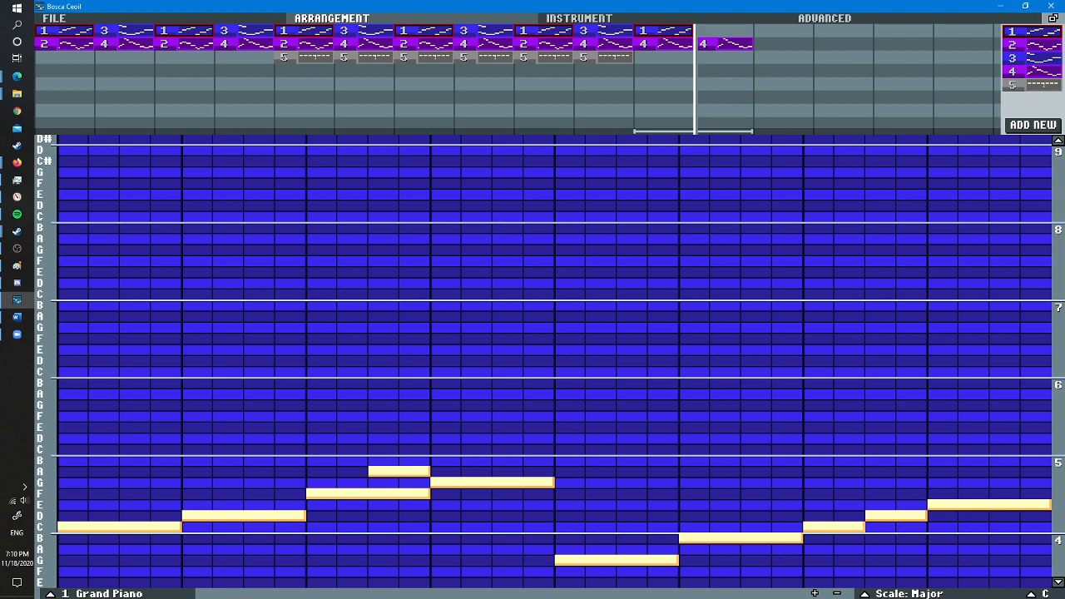
left_click_drag(546, 43, 652, 45)
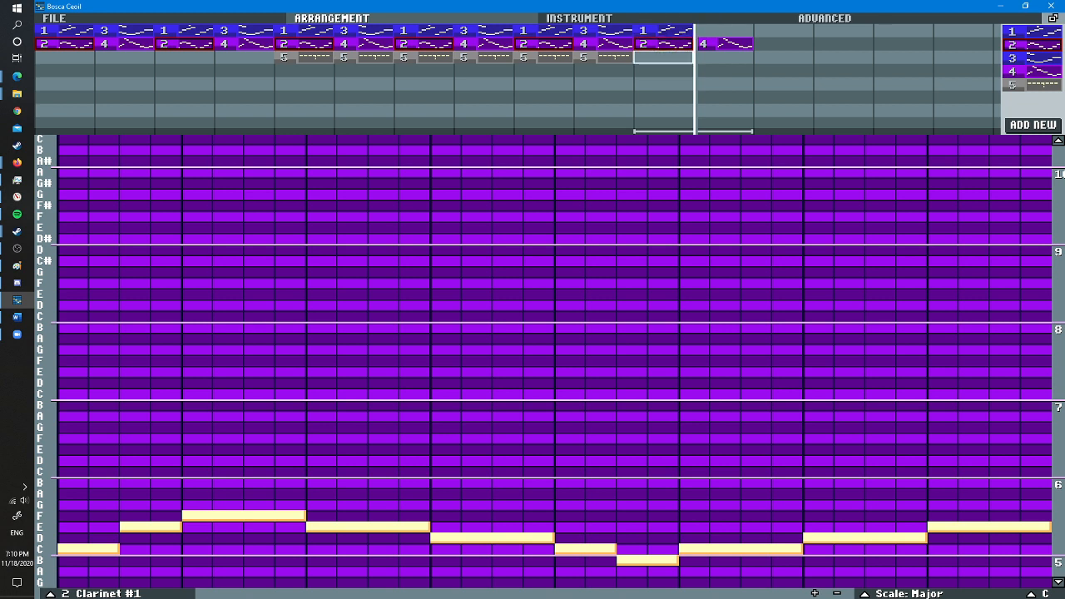
left_click(55, 18)
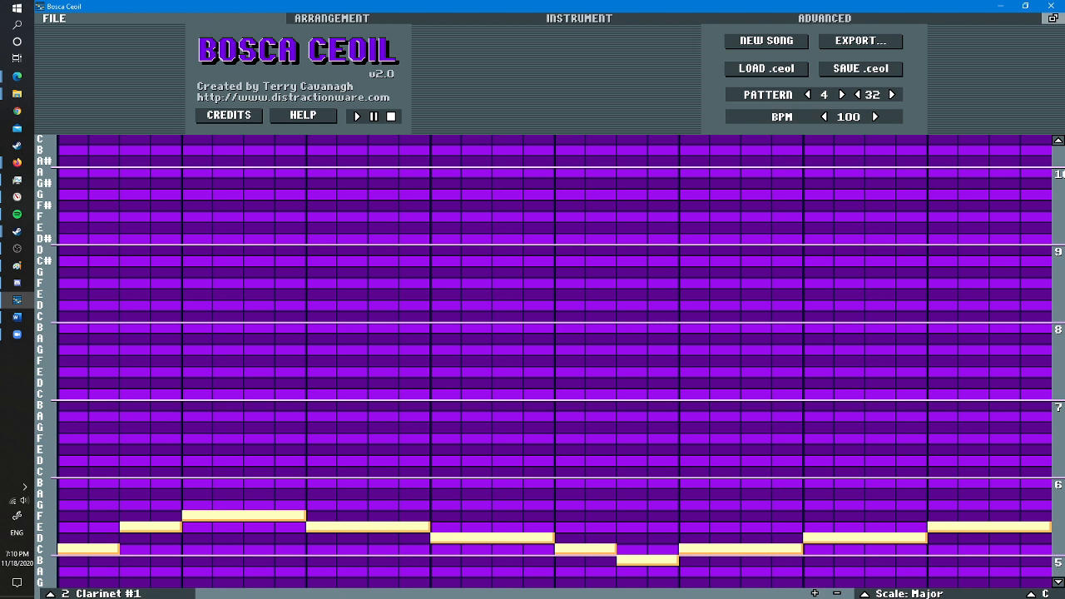
left_click(332, 19)
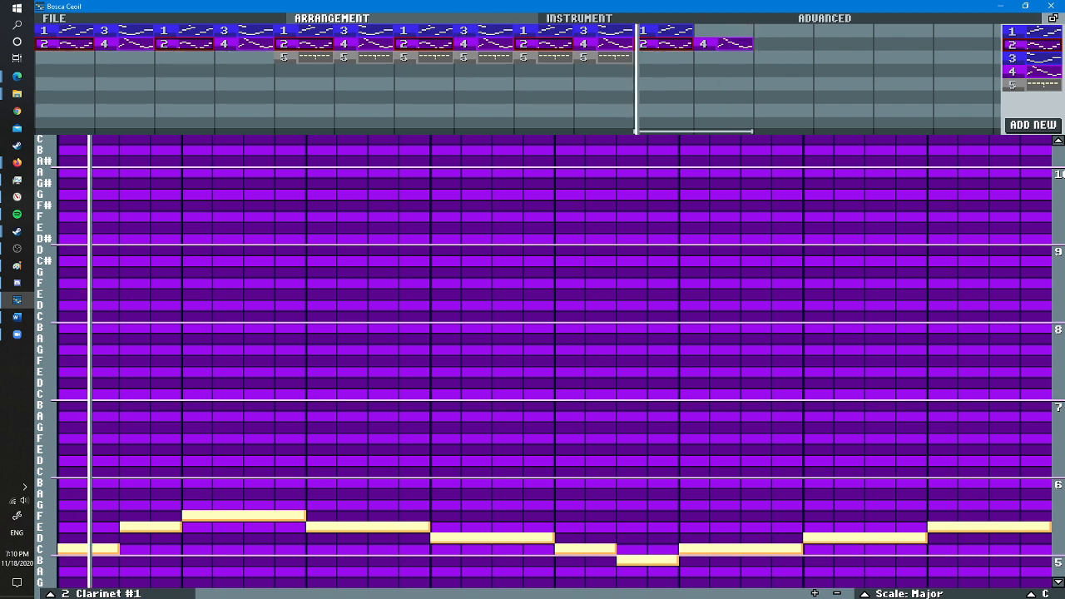
left_click(579, 18)
left_click(331, 18)
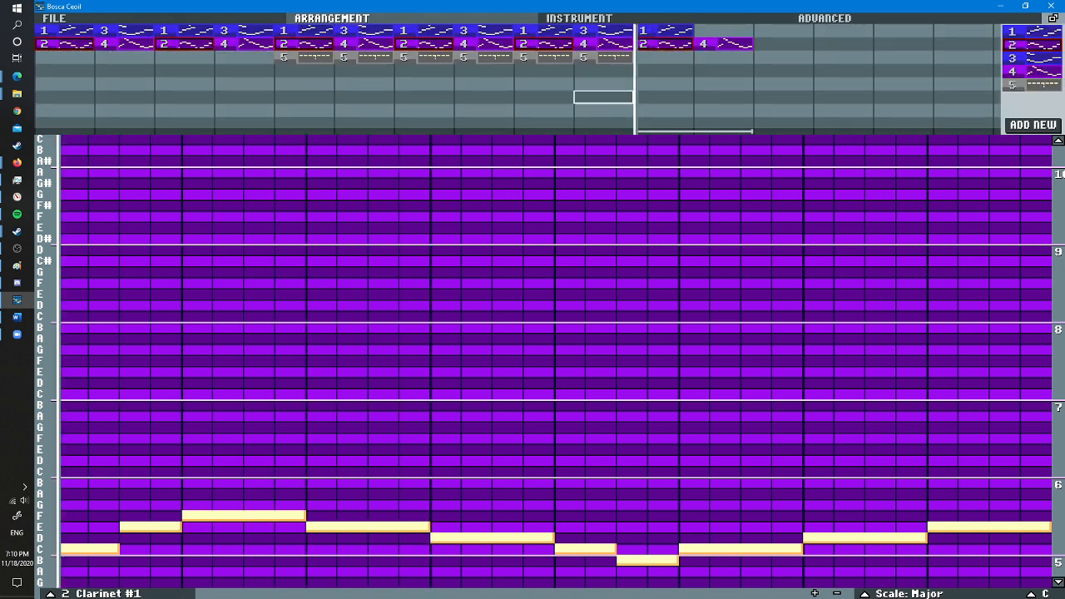
- Create new pattern 6 with the Clarinet #1 instrument and place an eight-step C note at its start
left_click(579, 19)
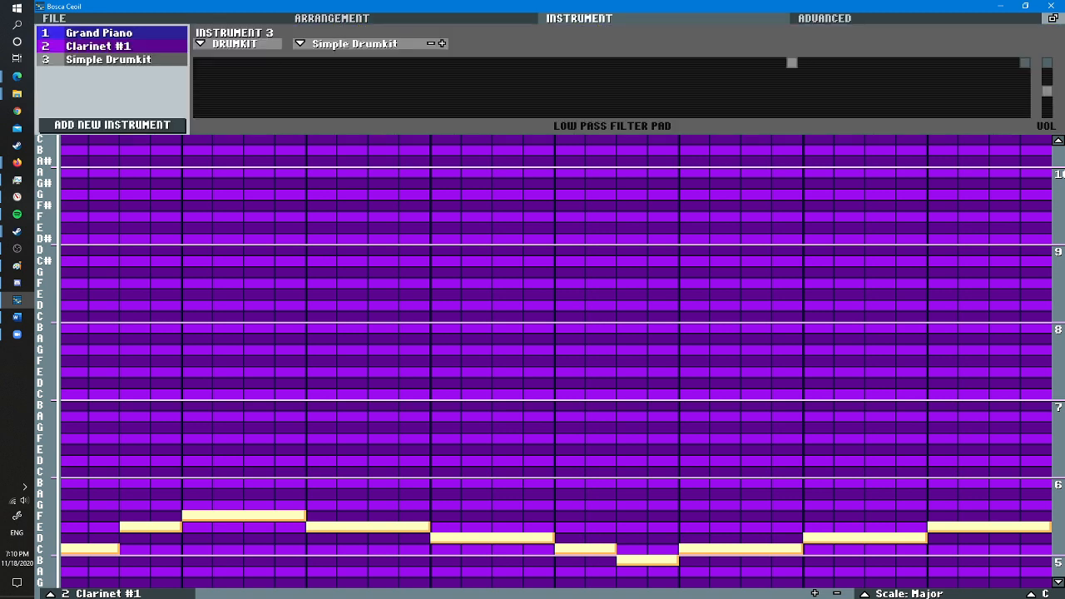
left_click(112, 46)
left_click(331, 19)
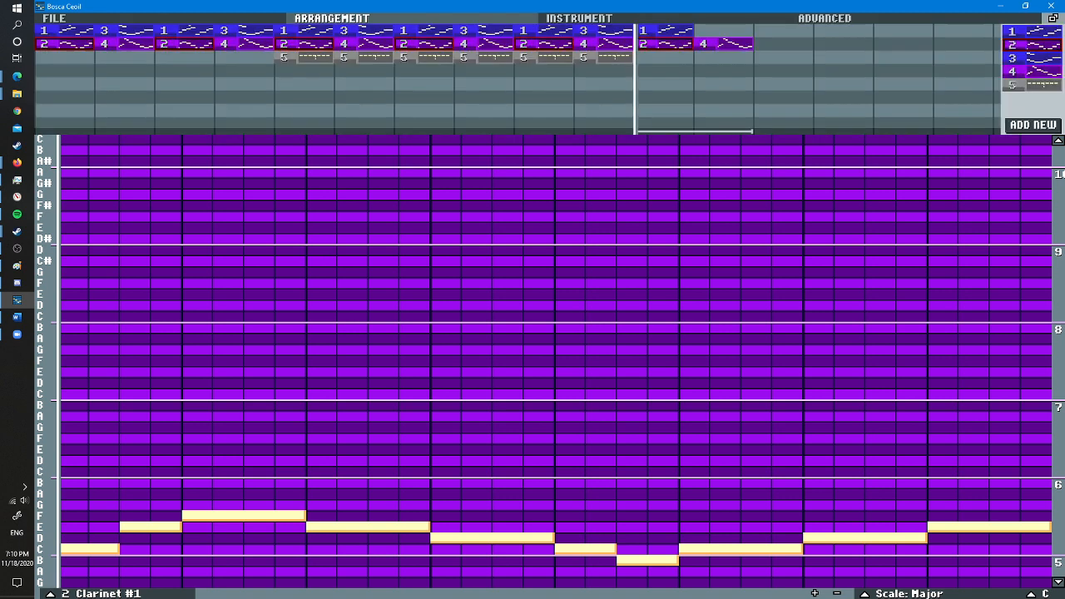
left_click(1033, 125)
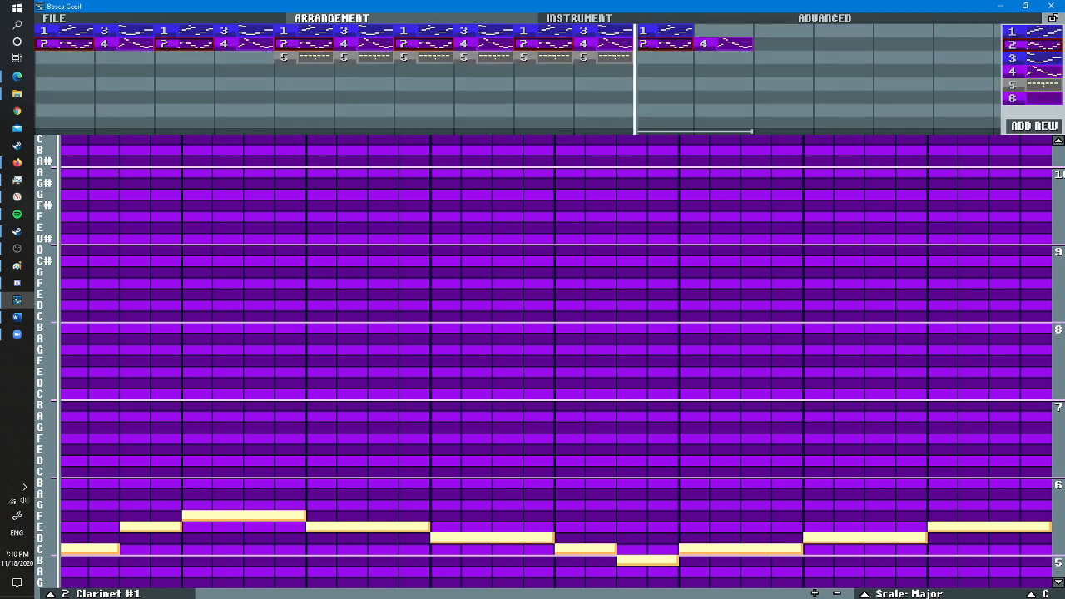
left_click(1032, 99)
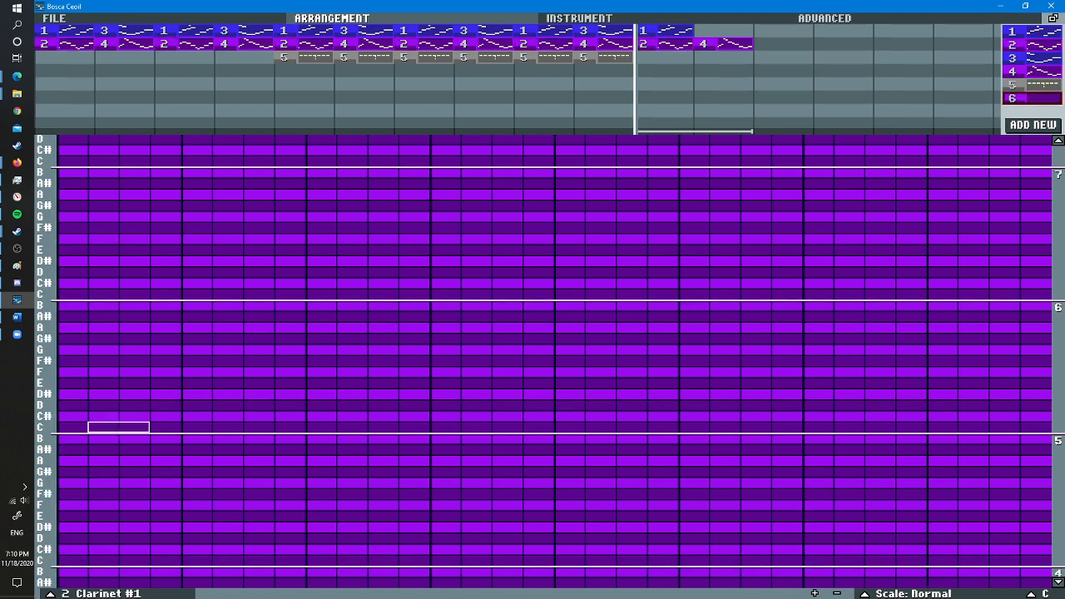
scroll(103, 437, "up", 3)
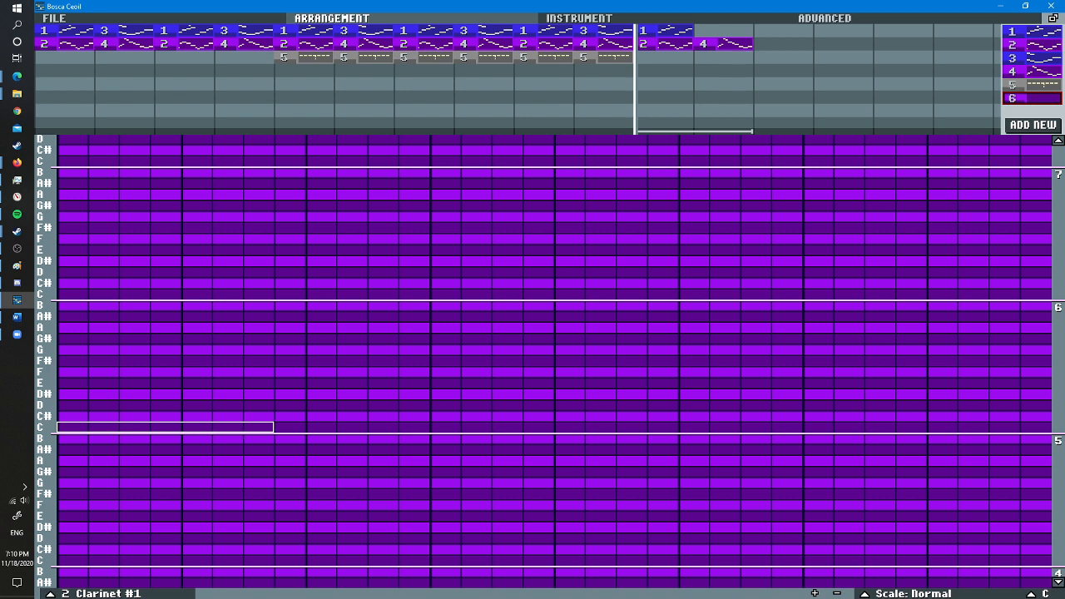
left_click(72, 426)
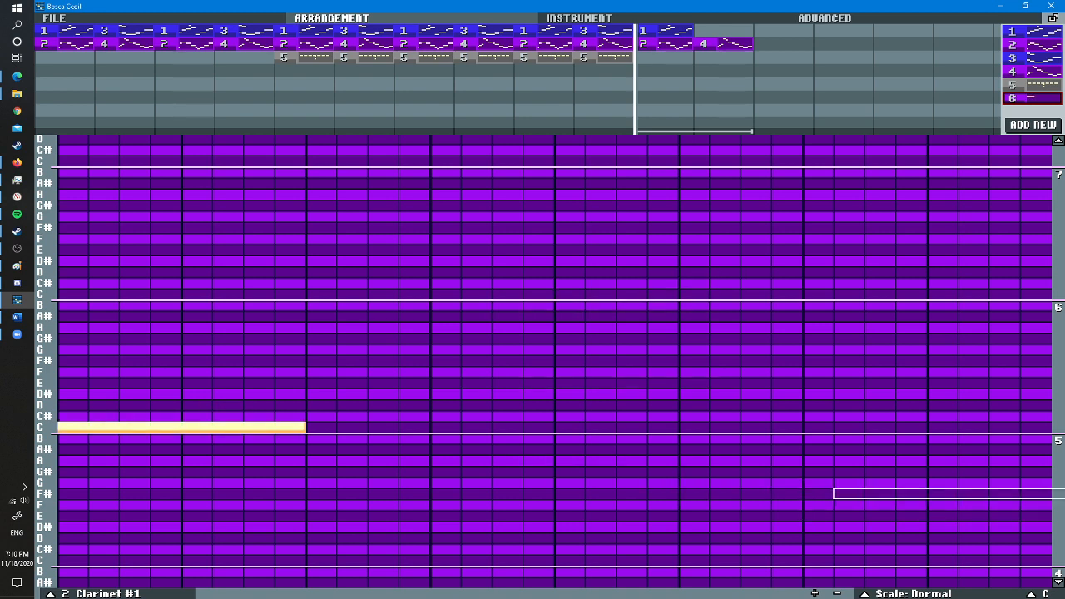
- Check clarinet pattern 4 and place pattern 6 right after it in the second row, in bar 19
left_click(722, 43)
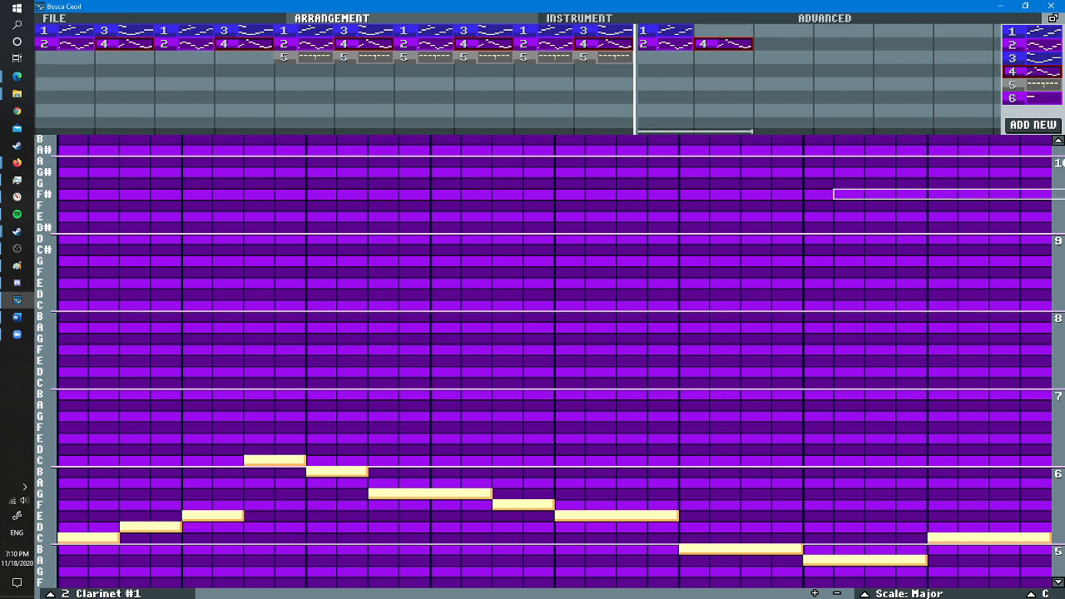
left_click(1031, 97)
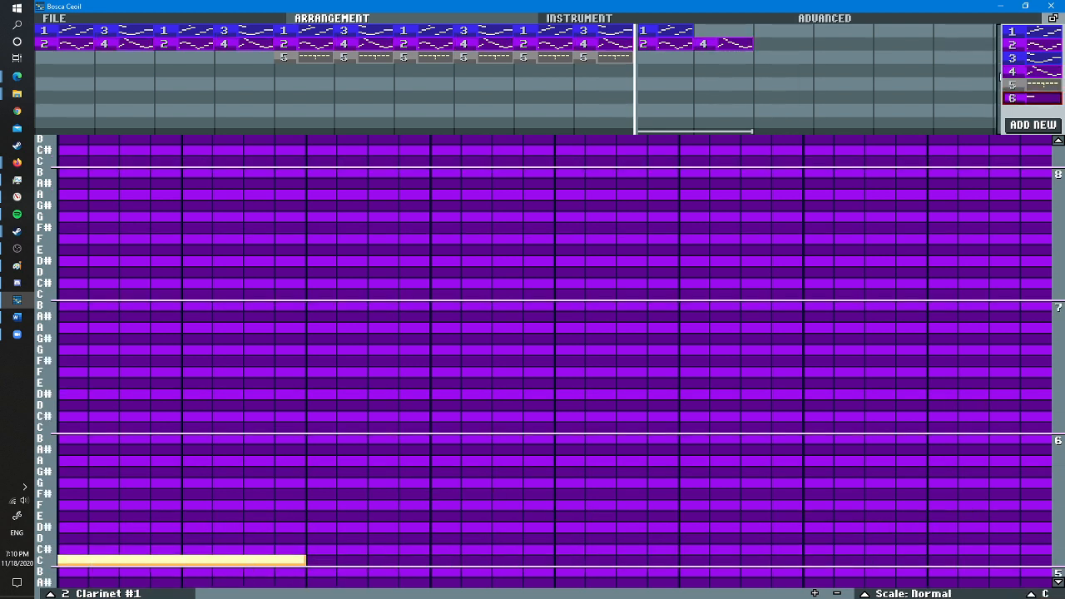
left_click_drag(1032, 97, 769, 49)
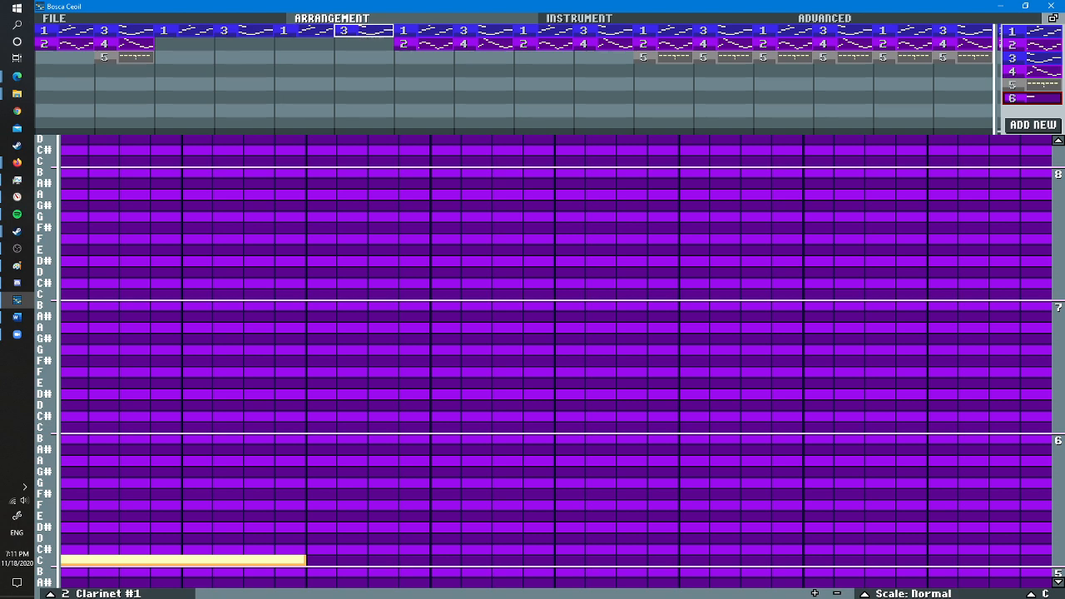
- Clear the clarinet and drum patterns from bars 1 and 2, leaving only piano, and play the two bars in a loop
left_click(183, 30)
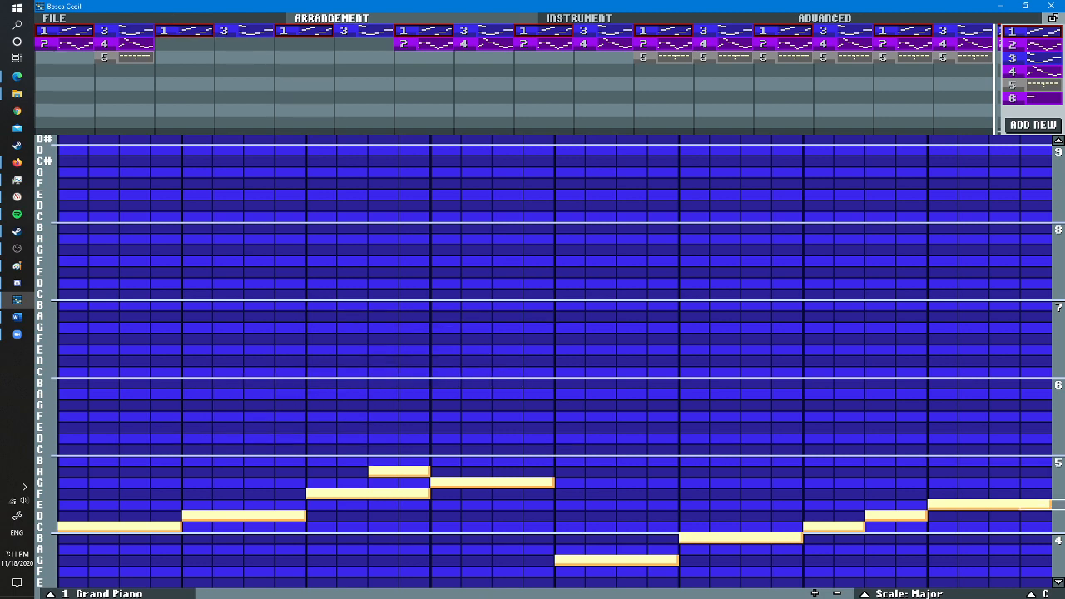
scroll(350, 360, "down", 5)
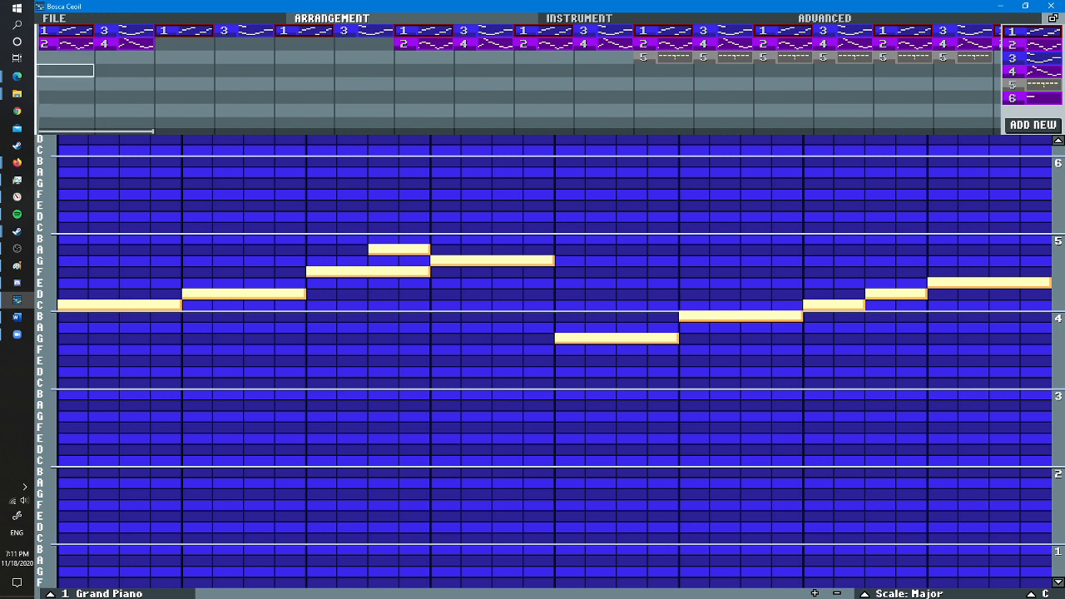
right_click(66, 43)
right_click(124, 43)
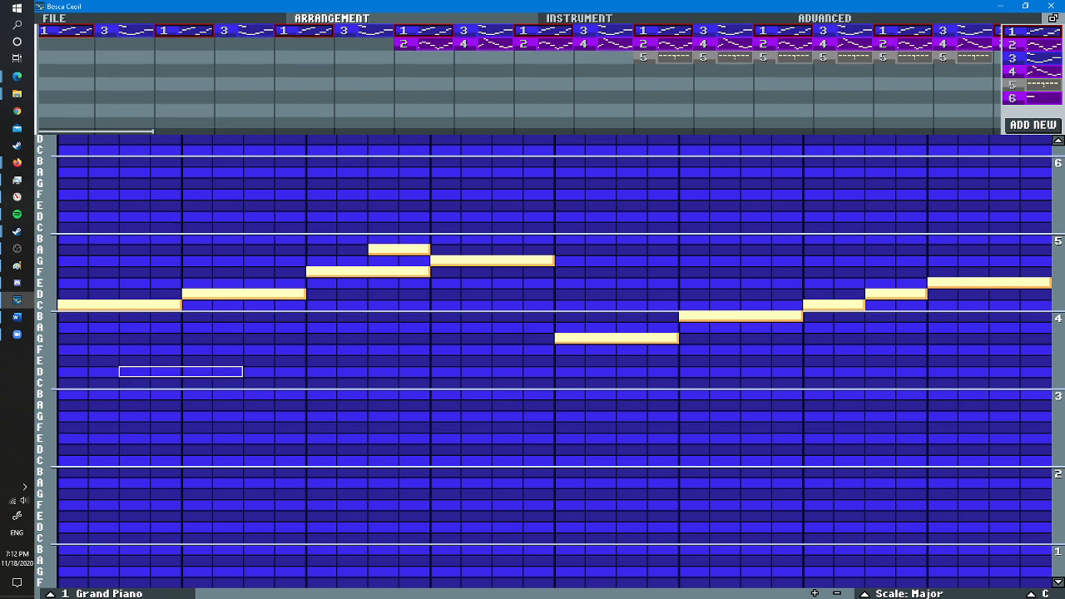
key("space")
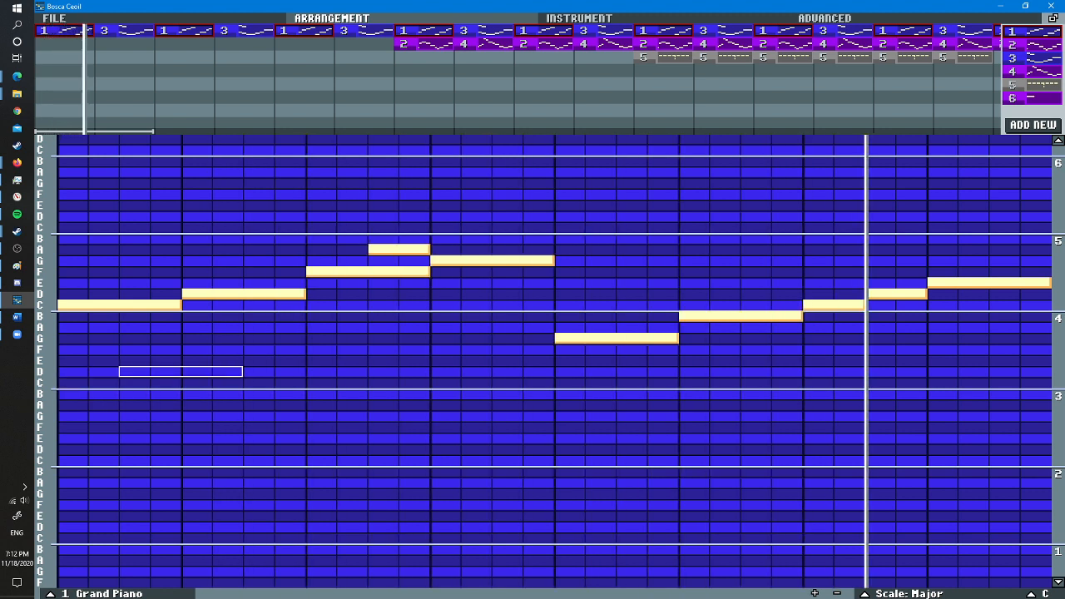
- Try a bass line in piano pattern 1 by adding four-step notes C, D, F and D an octave below the opening melody
scroll(103, 372, "up", 1)
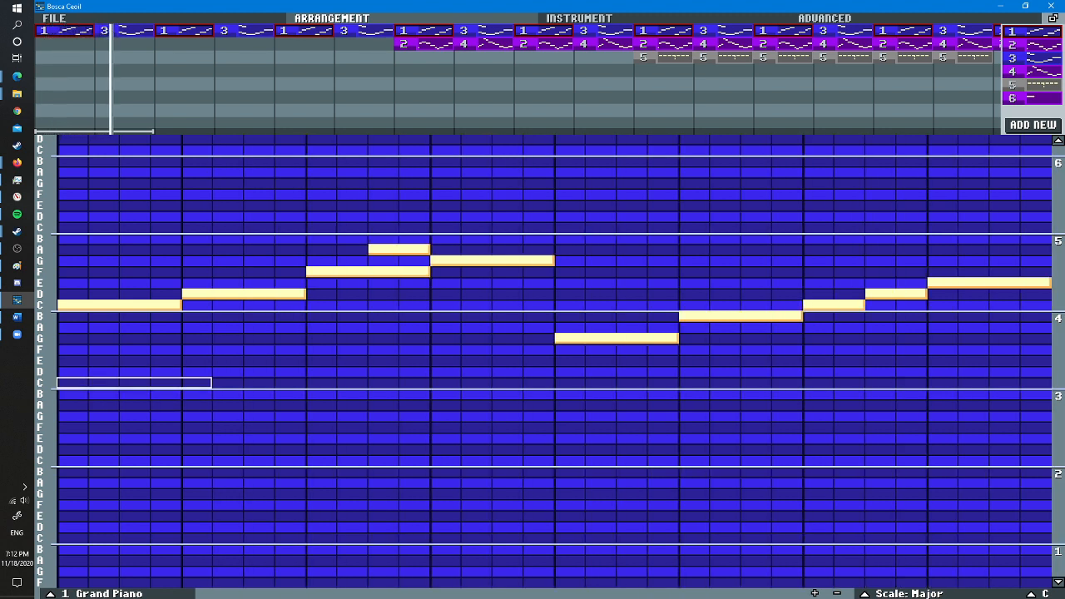
left_click(124, 31)
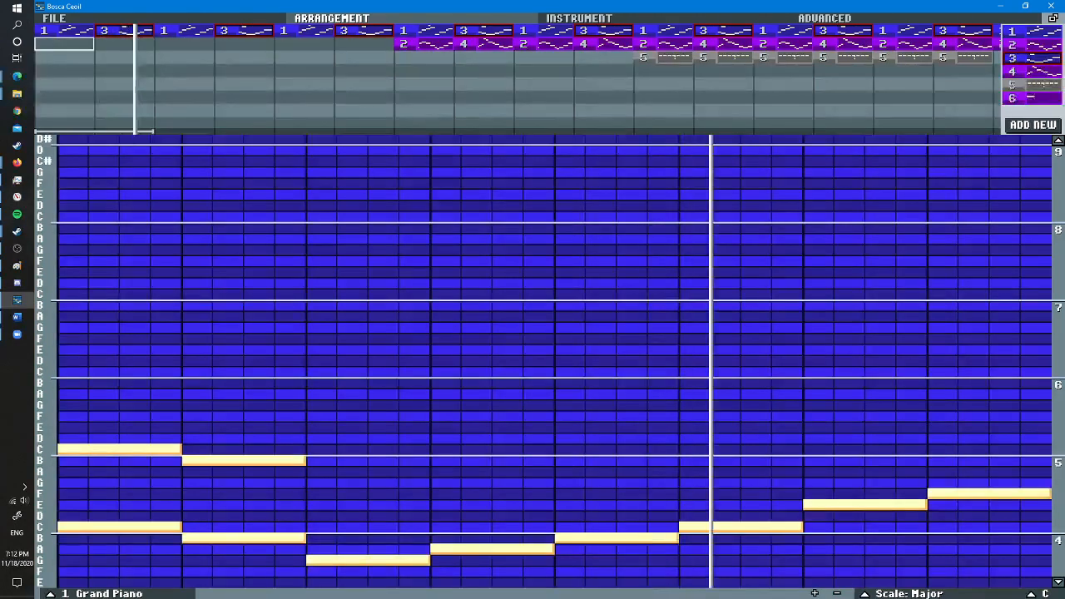
left_click(67, 31)
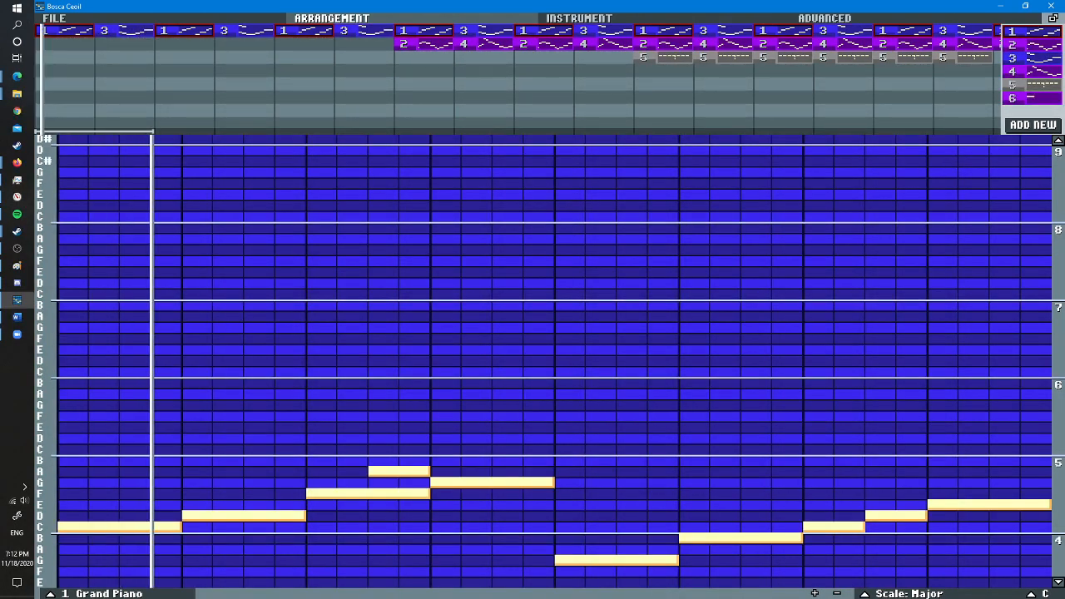
key("Down")
key("Down")
key("Down")
key("Down")
key("Down")
key("Down")
key("Down")
key("Down")
key("Down")
key("Down")
key("Down")
key("Down")
key("Down")
key("Down")
key("Down")
key("Down")
key("Down")
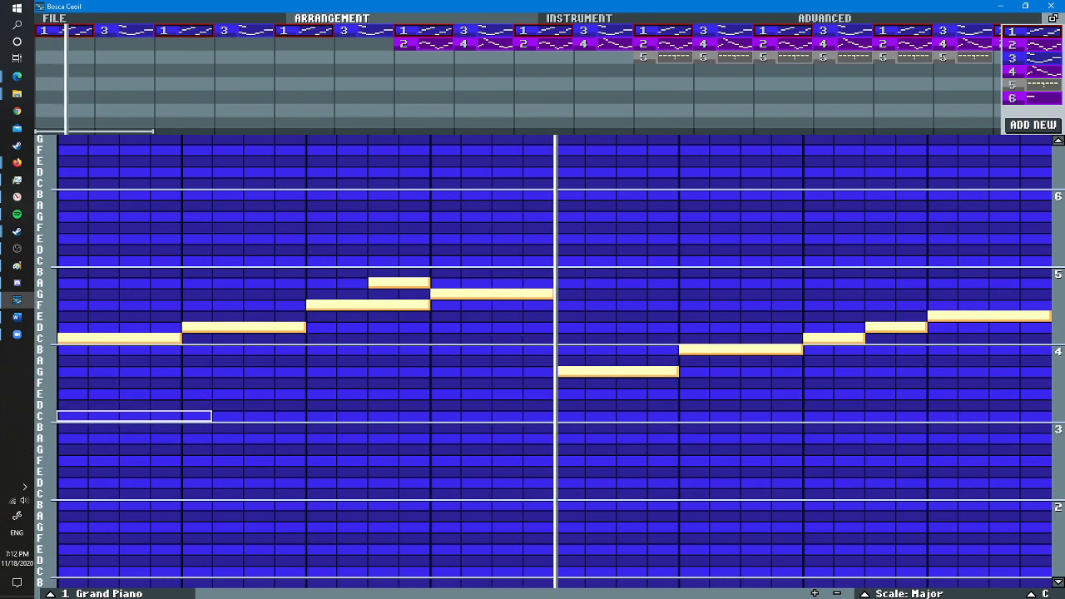
scroll(73, 415, "down", 1)
left_click(73, 416)
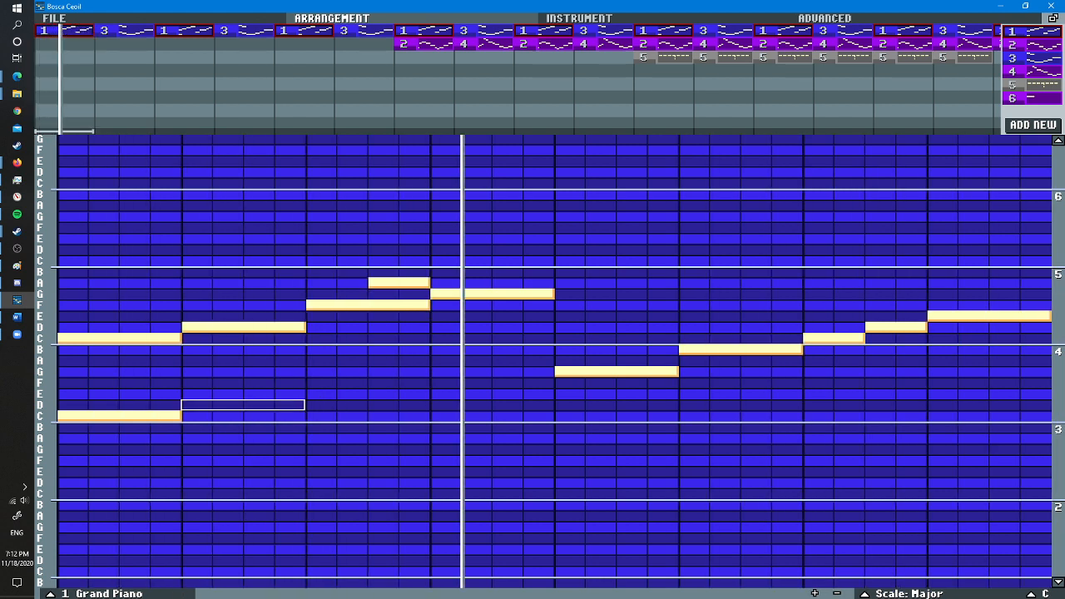
left_click(197, 404)
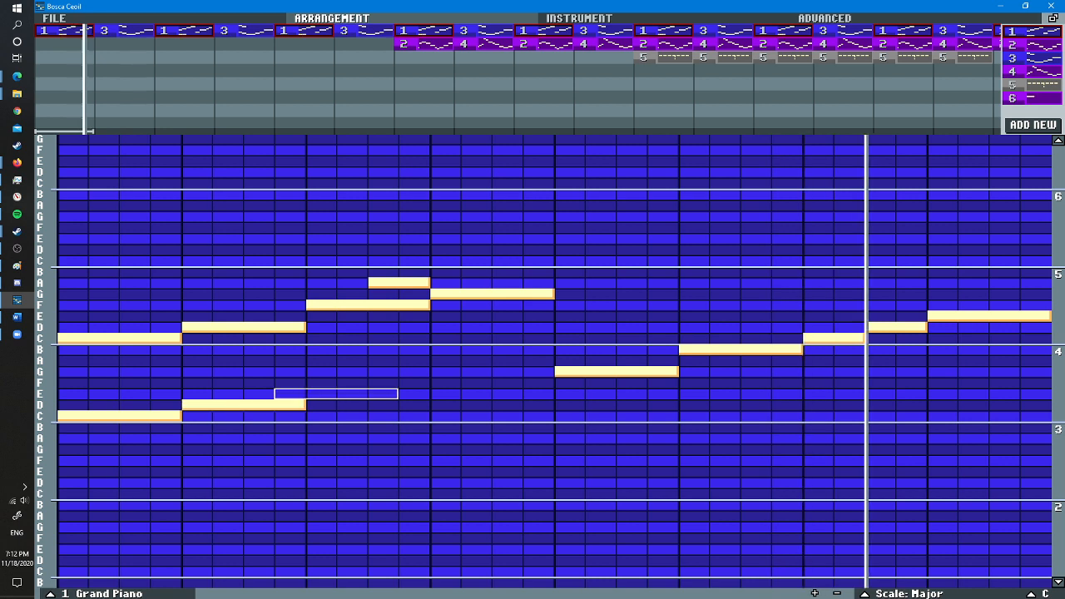
left_click(321, 381)
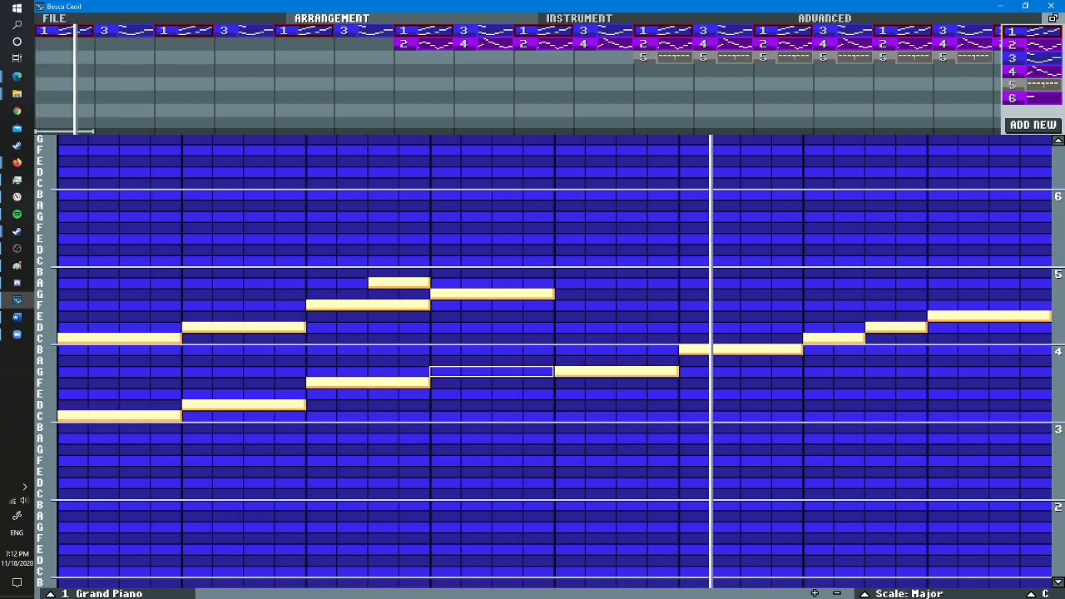
left_click(491, 405)
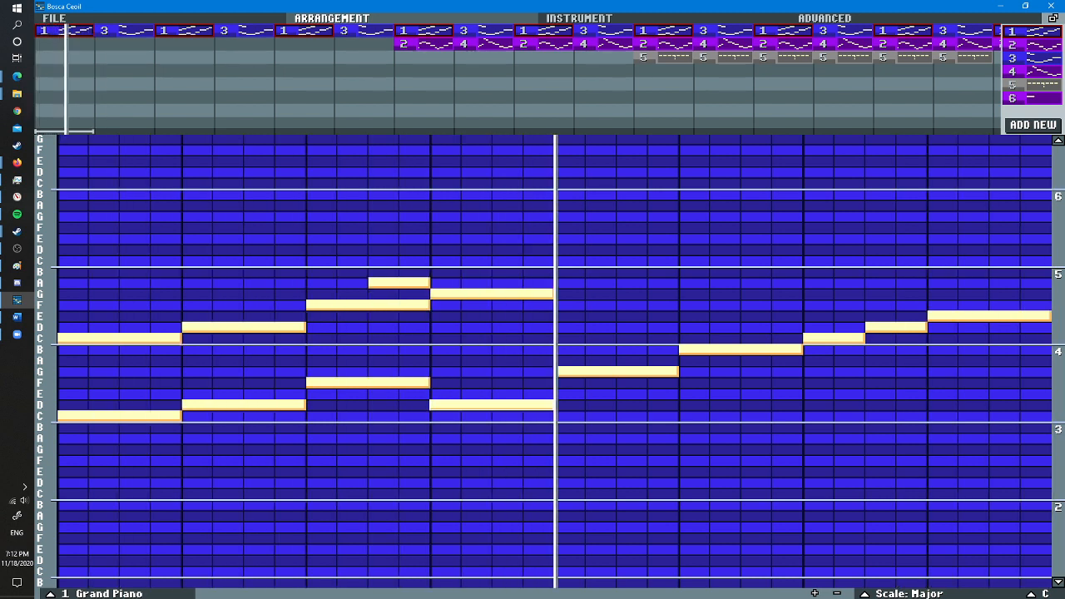
- Remove the four low C, D, F and D notes from the first half of piano pattern 1
right_click(445, 404)
right_click(414, 383)
right_click(213, 404)
right_click(116, 415)
scroll(73, 493, "up", 2)
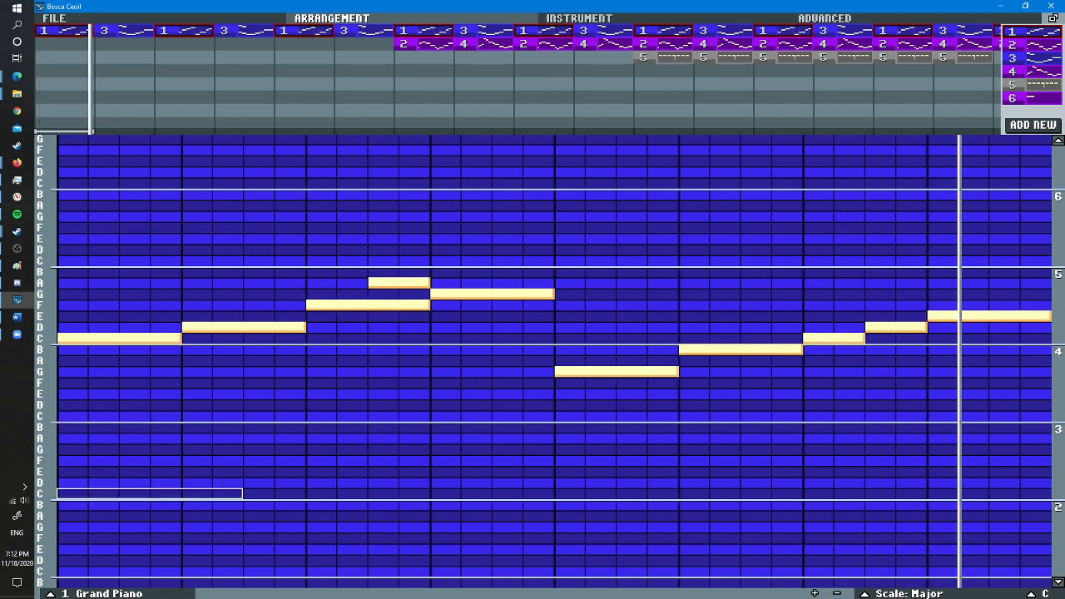
- Try a bass of two eight-step C notes, two octaves below the opening C, across the first half of piano pattern 1
scroll(73, 493, "up", 2)
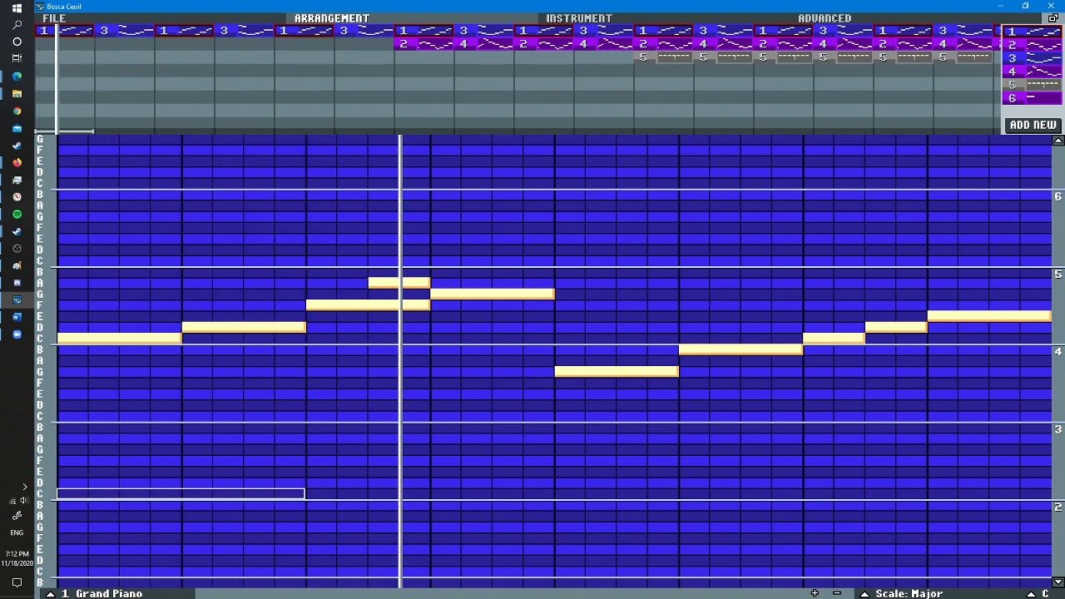
left_click(73, 493)
left_click(321, 493)
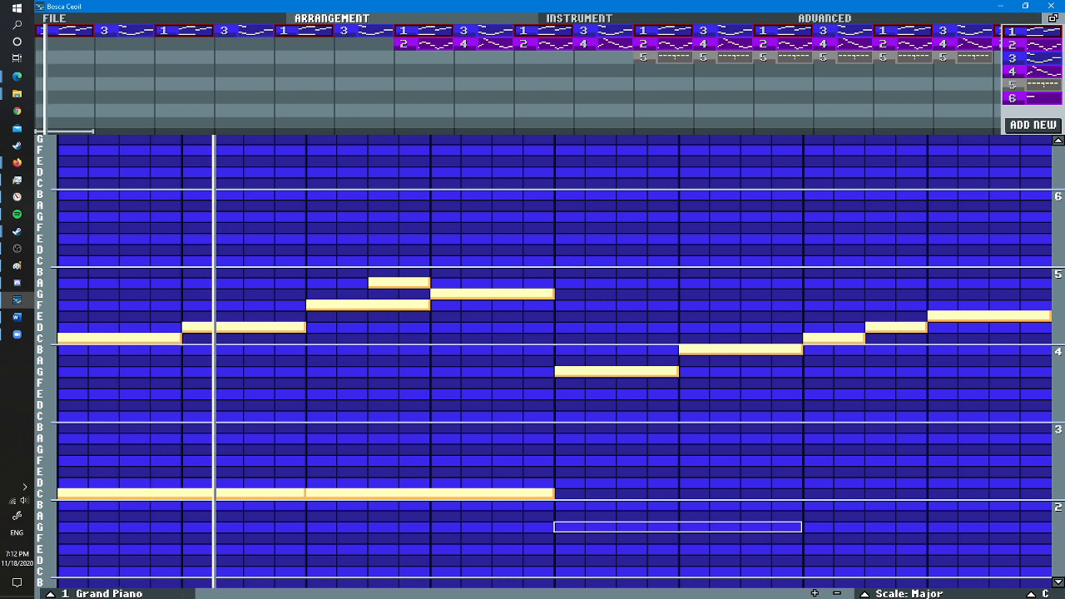
right_click(320, 493)
right_click(72, 493)
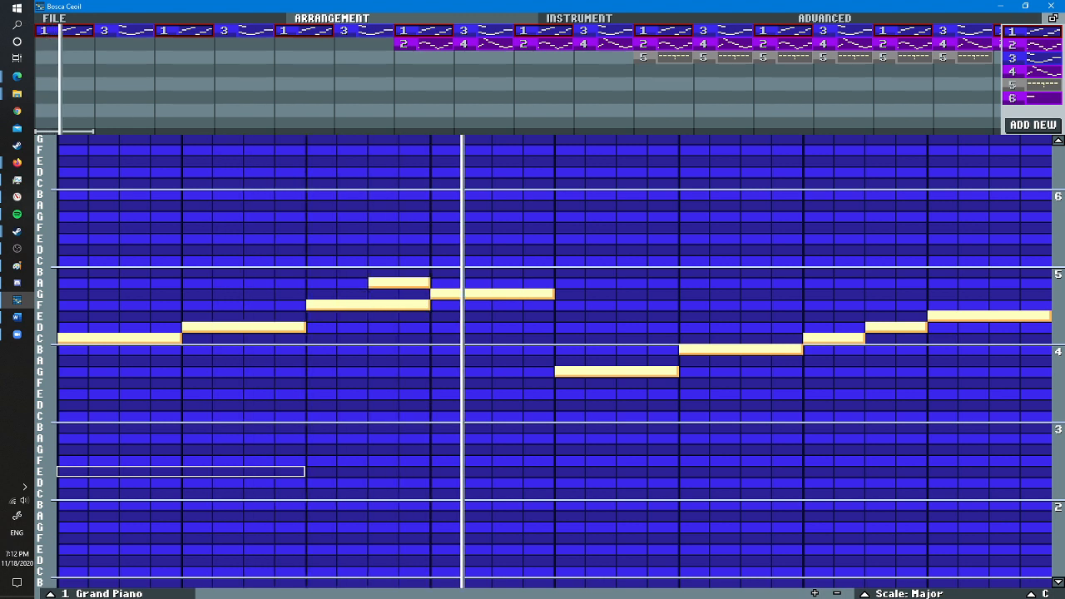
- Try a single eight-step low E under the opening of piano pattern 1, first in the lower octave, then an octave higher
left_click(66, 470)
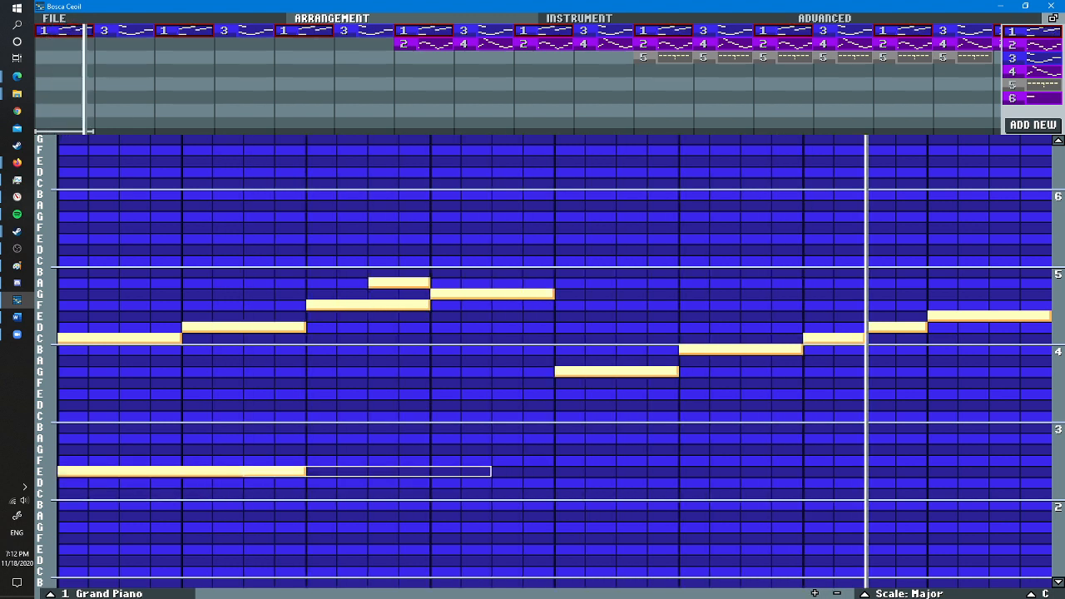
right_click(124, 470)
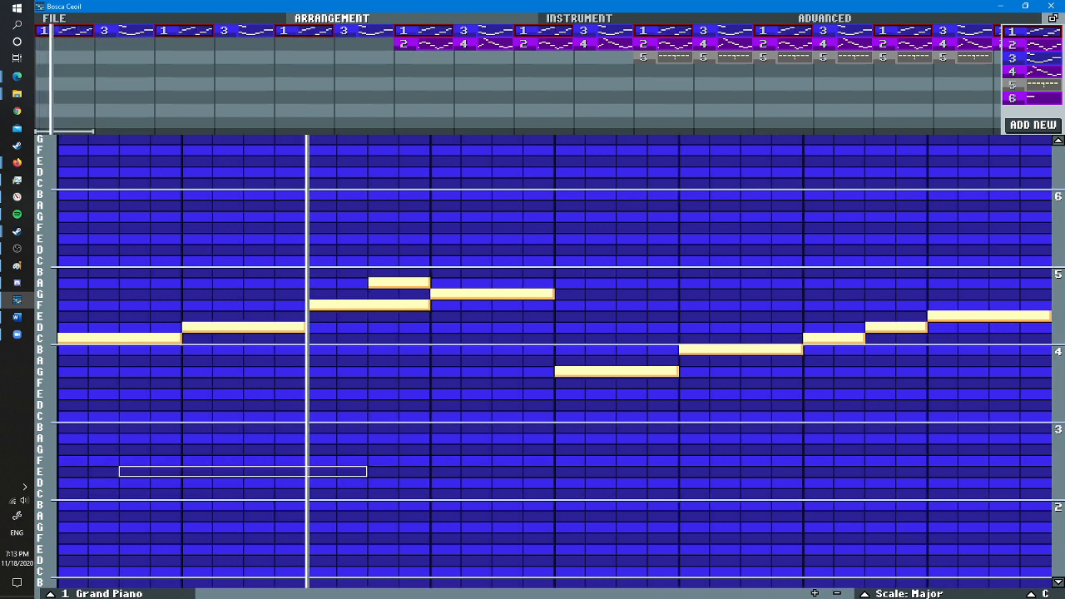
left_click(63, 393)
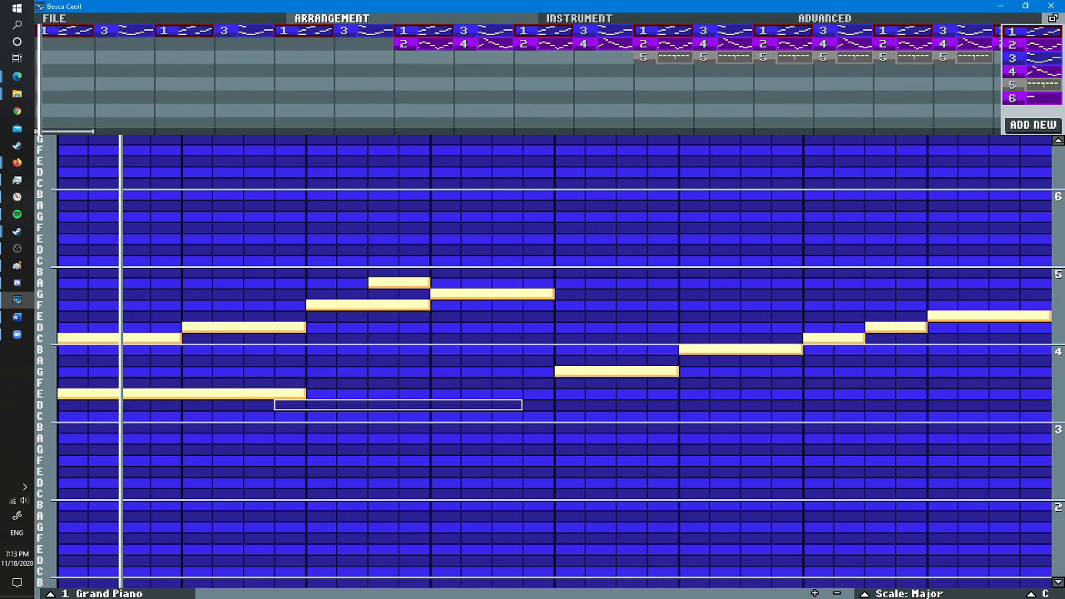
right_click(125, 394)
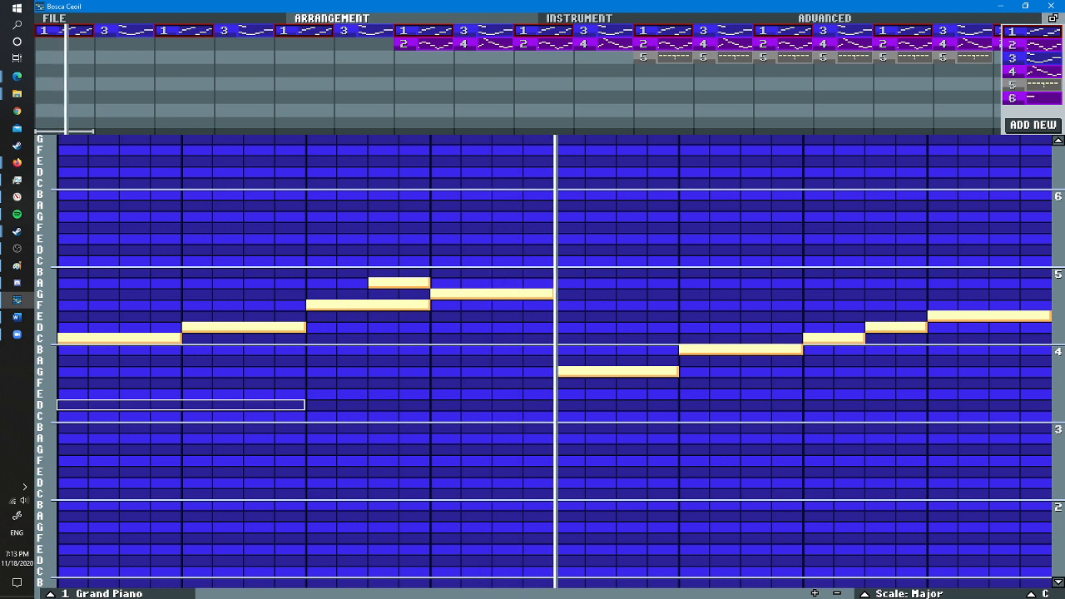
- Try a descending bass line of eight-step C, B, A and G notes under piano pattern 1, starting an octave below the opening C
left_click(59, 416)
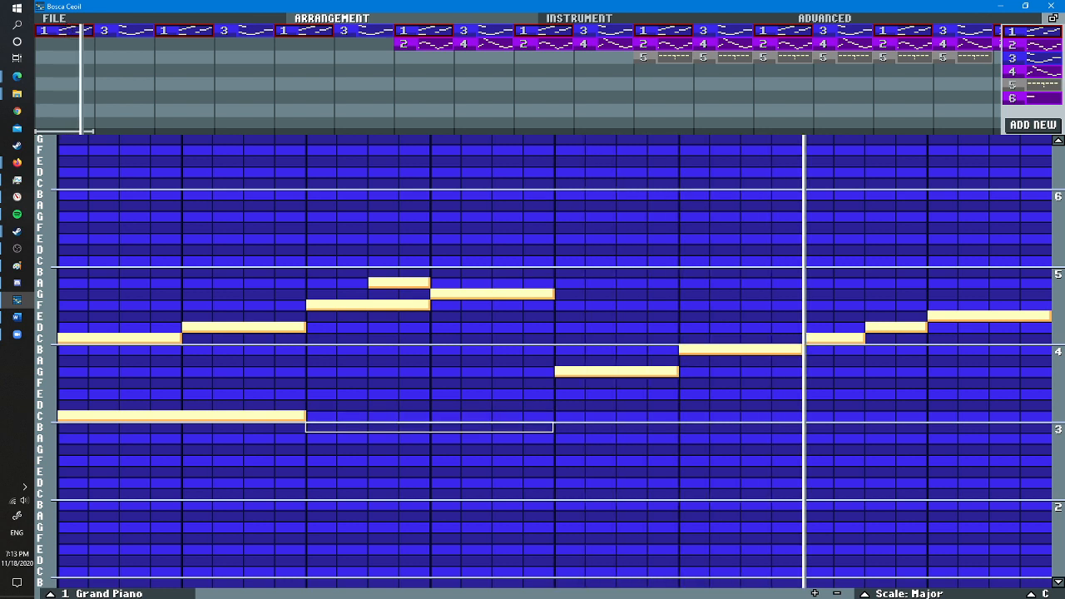
left_click(312, 427)
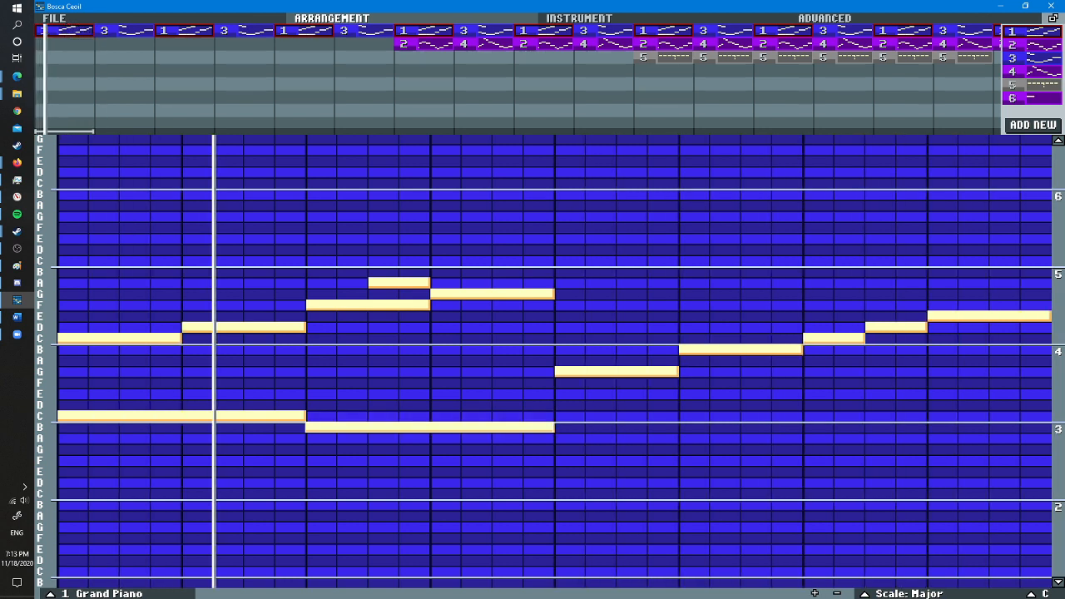
right_click(316, 427)
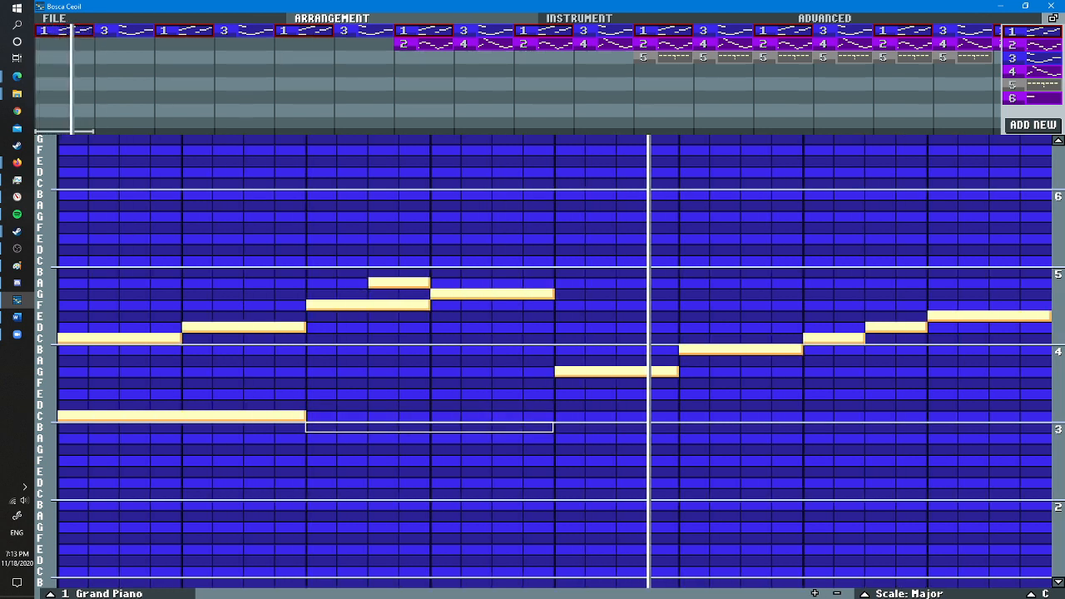
left_click(312, 427)
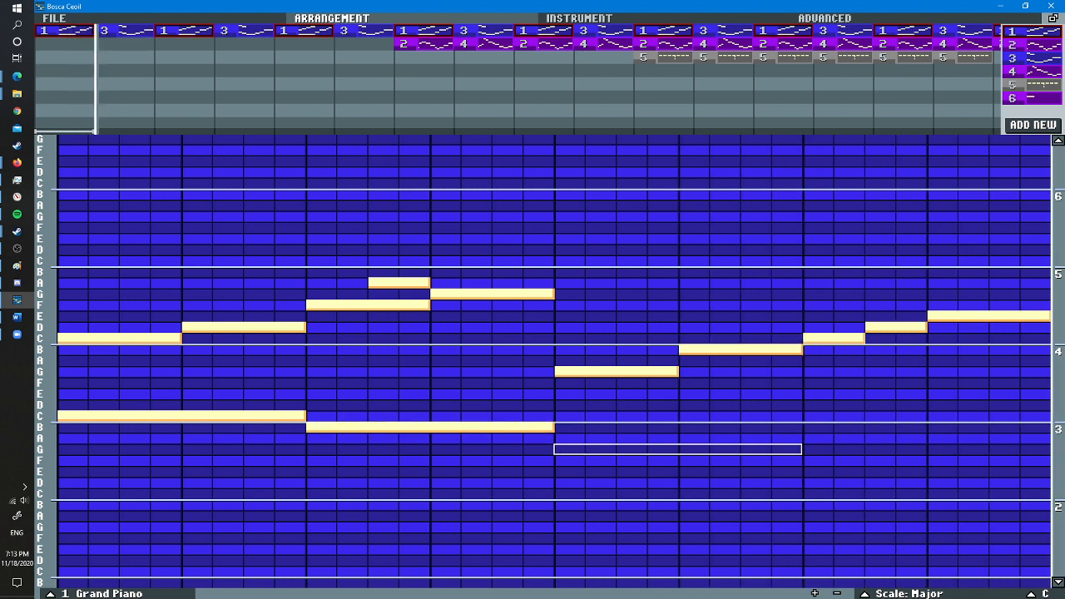
left_click(559, 437)
left_click(807, 449)
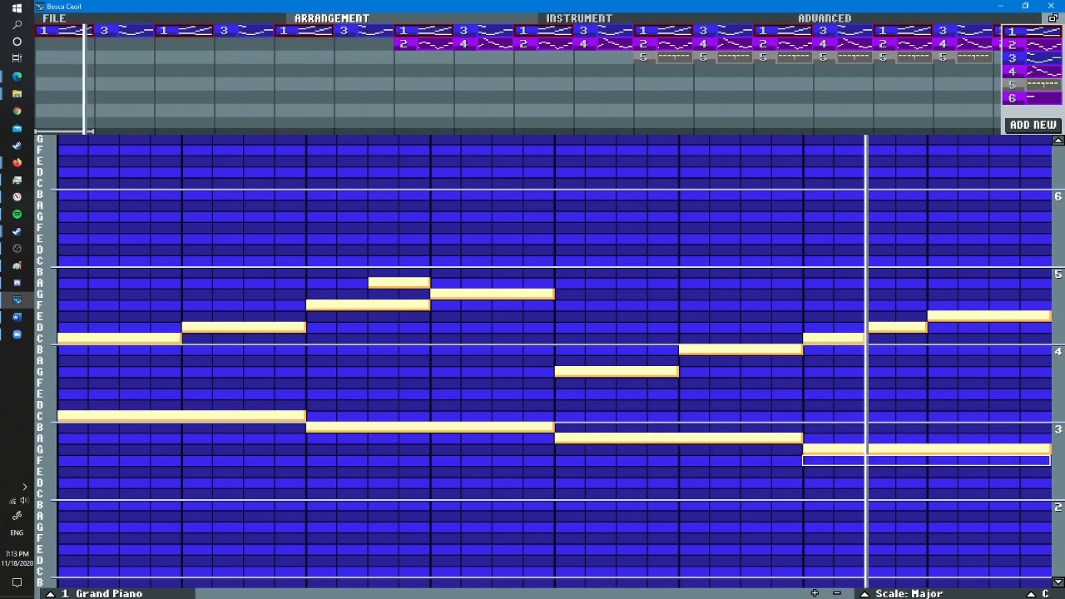
- Remove the bass B and A notes, and replace the final eight-step G with a four-step G followed by a four-step F
right_click(620, 438)
right_click(432, 426)
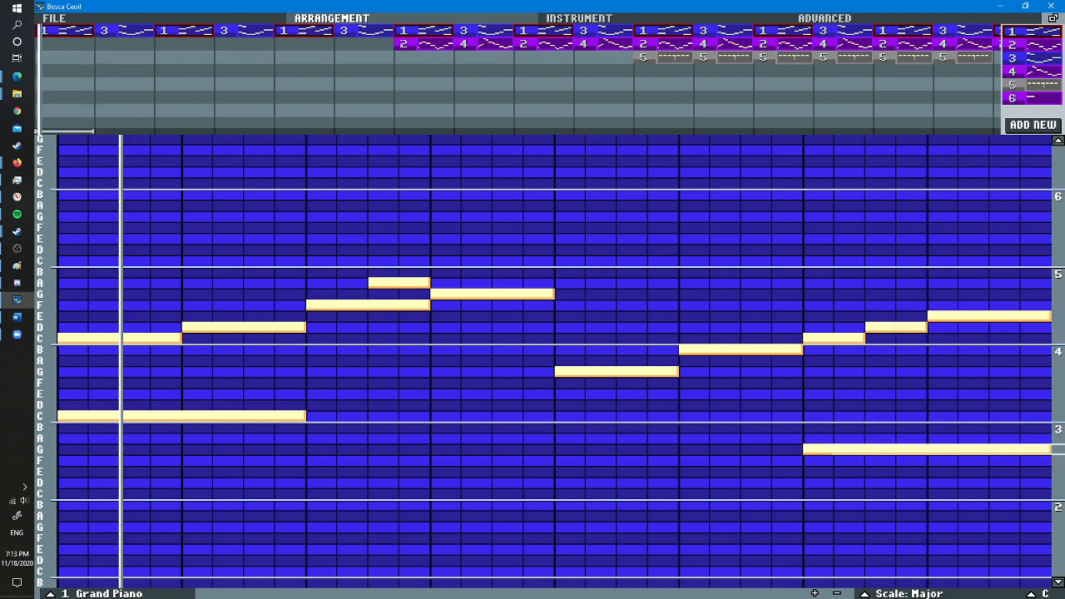
left_click(931, 460)
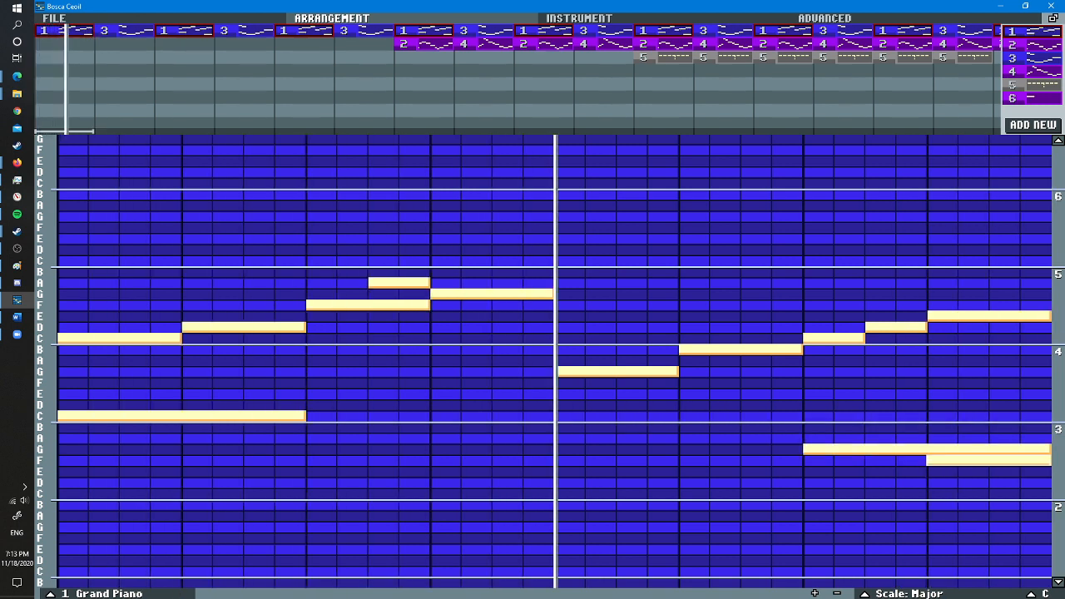
right_click(932, 449)
left_click(818, 449)
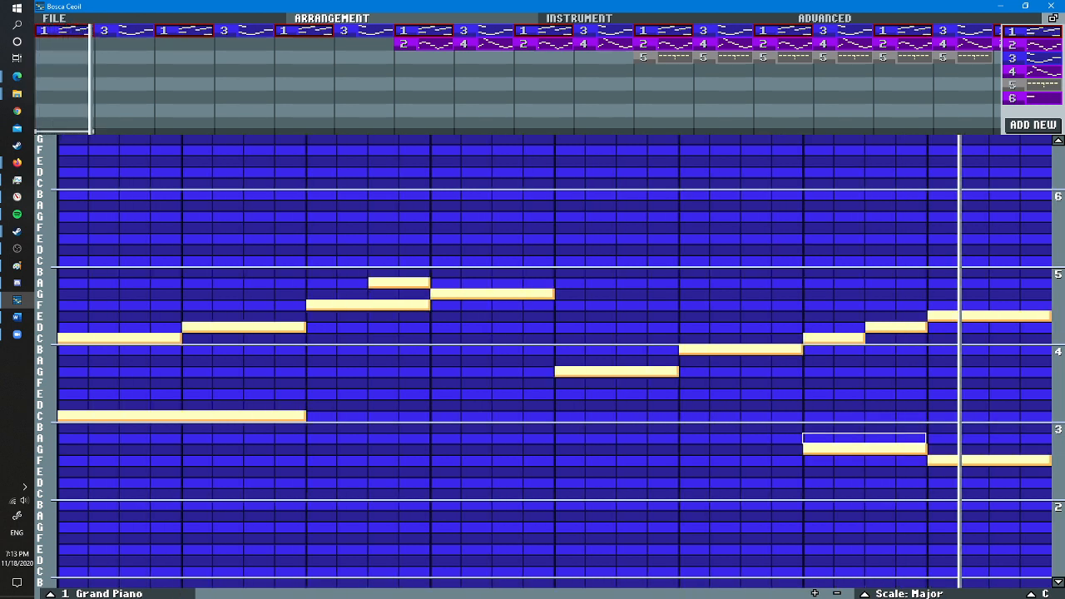
- Rework the last two bass notes into a rising ending, trying A and then B for the last one and A before it
left_click(940, 438)
right_click(940, 460)
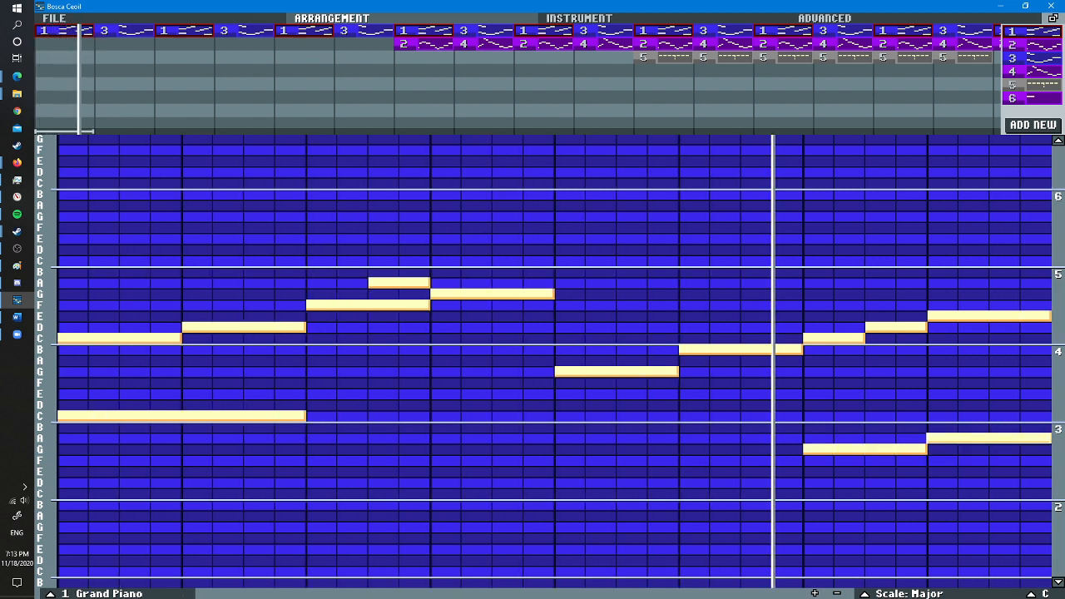
right_click(941, 439)
left_click(942, 427)
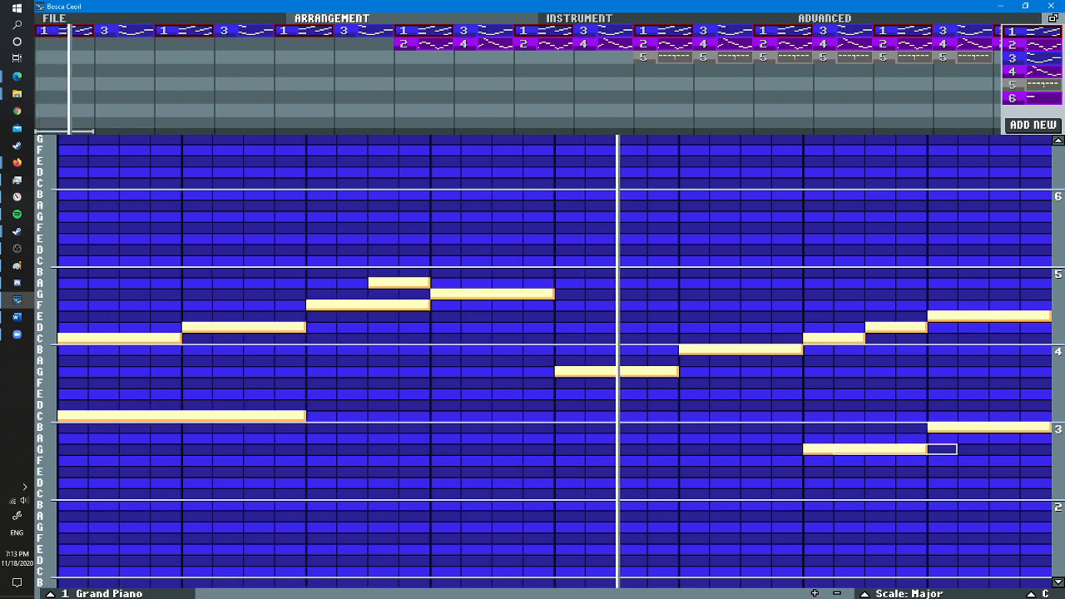
right_click(837, 449)
left_click(825, 438)
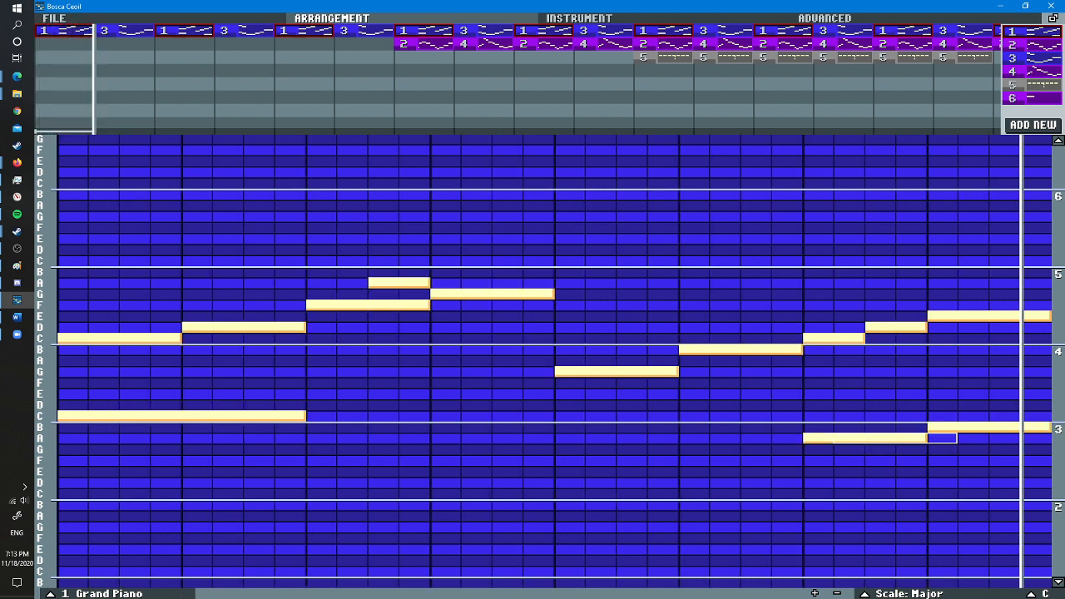
- Remove the remaining bass C, A and B notes from piano pattern 1
right_click(818, 438)
right_click(942, 427)
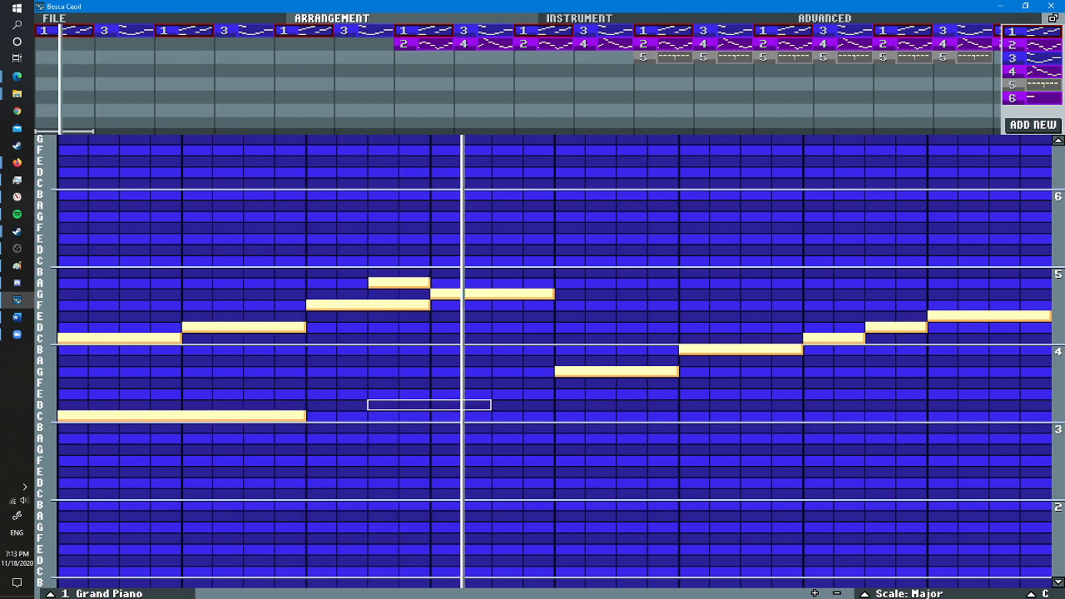
right_click(187, 415)
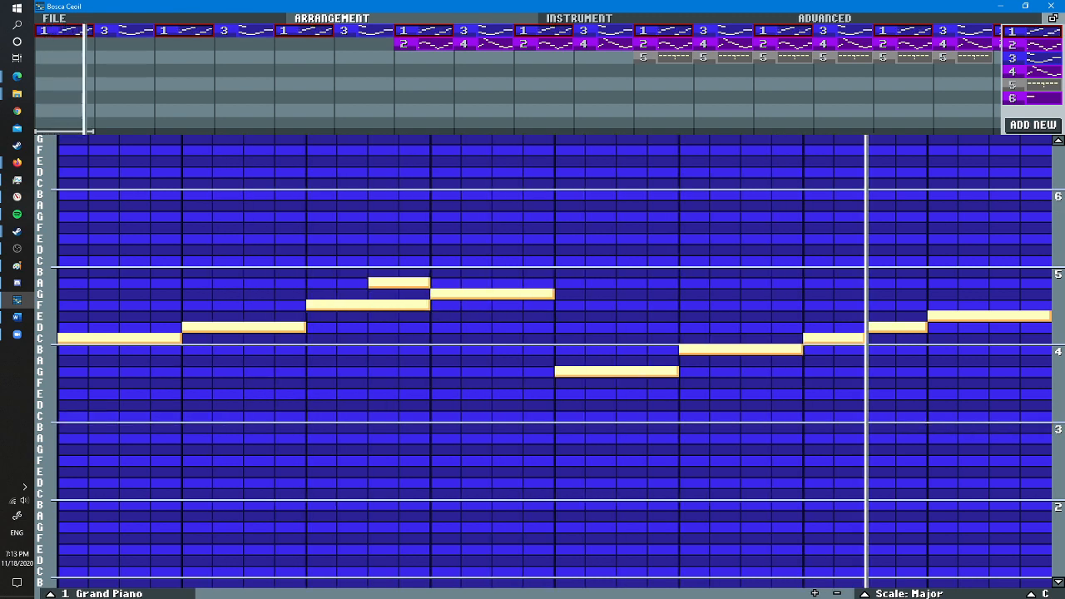
- Add four-step C and D notes an octave above the opening C and D of piano pattern 1
scroll(150, 374, "up", 2)
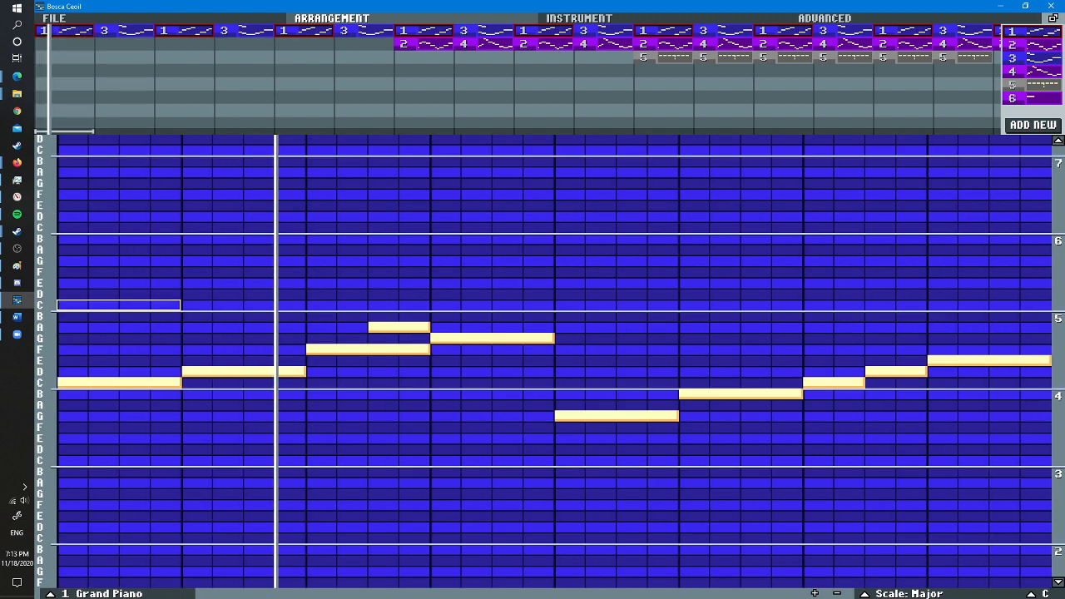
left_click(67, 304)
left_click(191, 293)
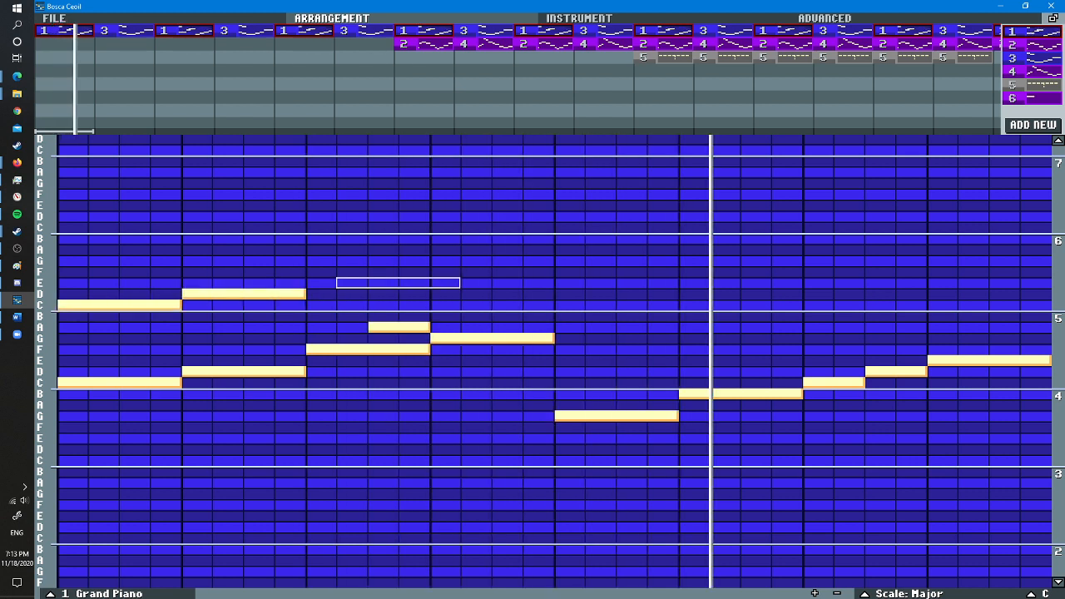
- Try a two-step E above the short A in the third beat, then a two-step D at the start of that beat
scroll(397, 283, "down", 2)
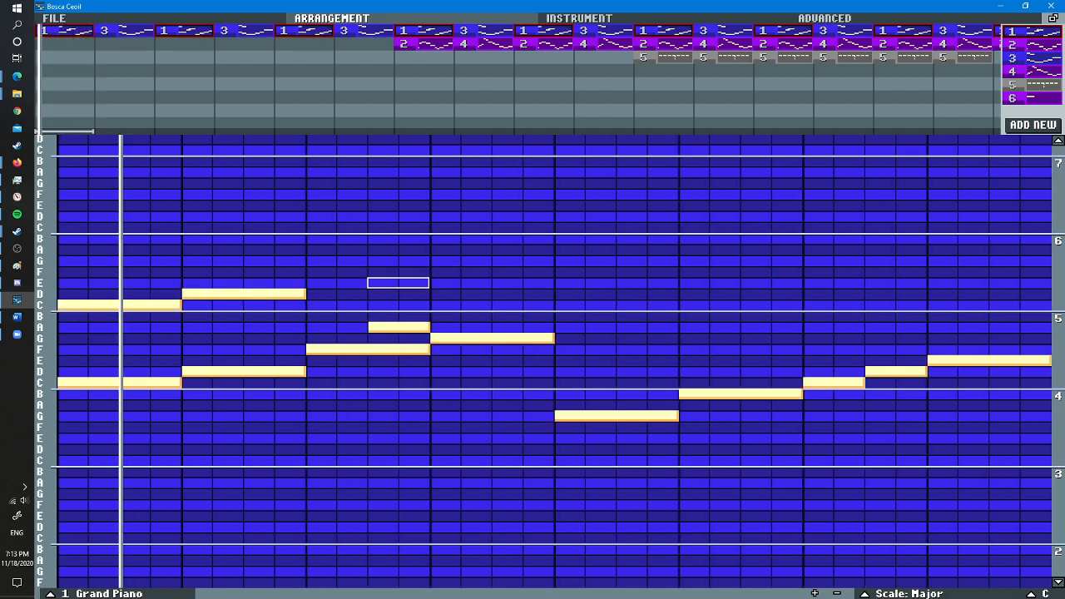
left_click(397, 283)
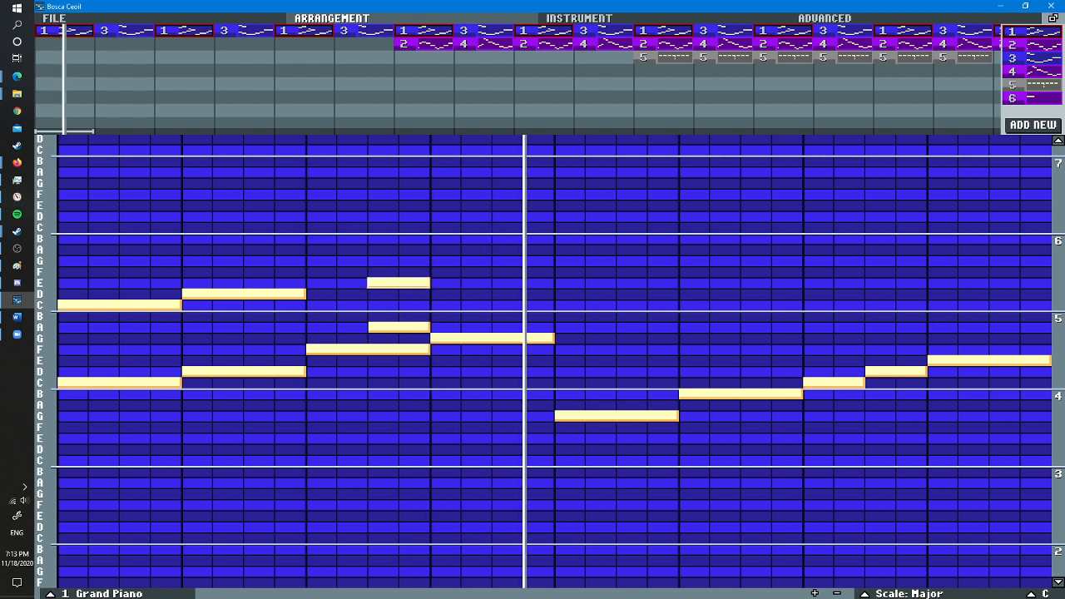
right_click(374, 283)
scroll(320, 293, "up", 1)
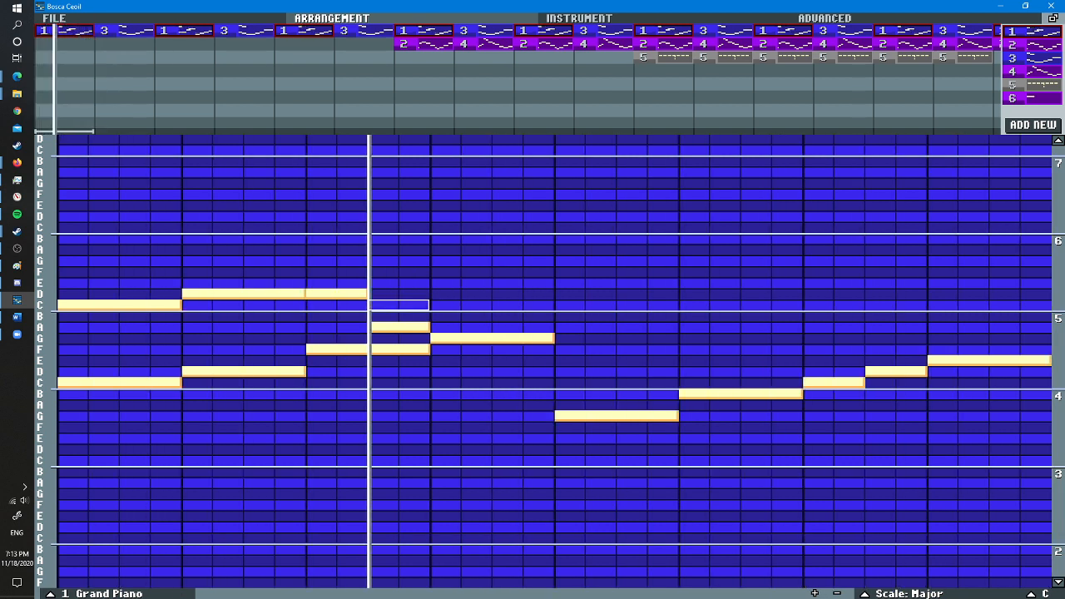
right_click(321, 294)
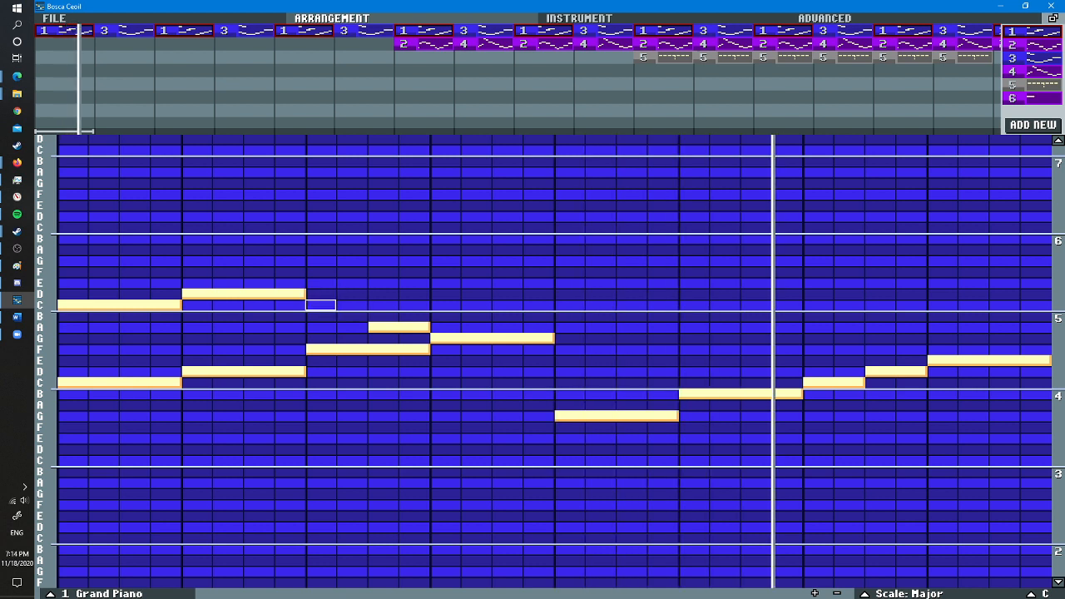
- Continue the upper line with a two-step C opening beat three, a four-step C on beat four and a four-step D on beat five
scroll(321, 305, "up", 1)
left_click(321, 305)
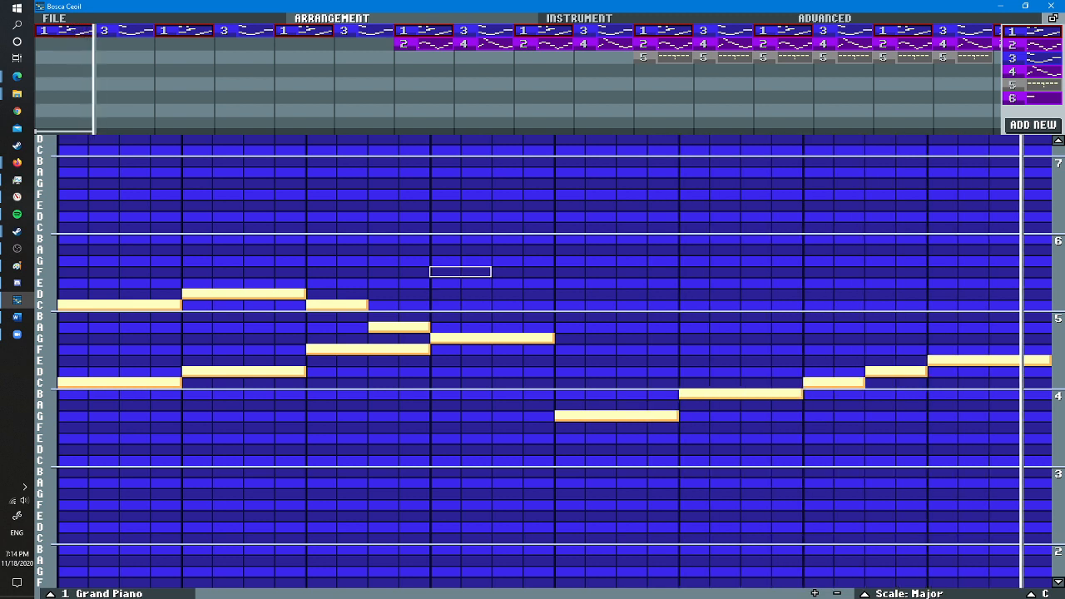
left_click(445, 271)
scroll(445, 271, "up", 1)
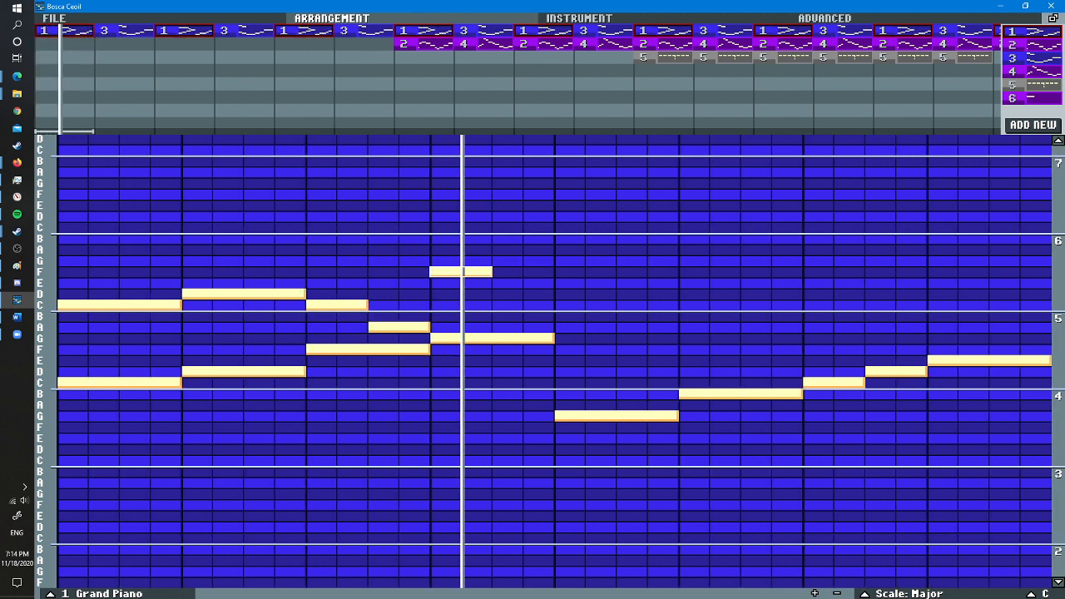
right_click(445, 272)
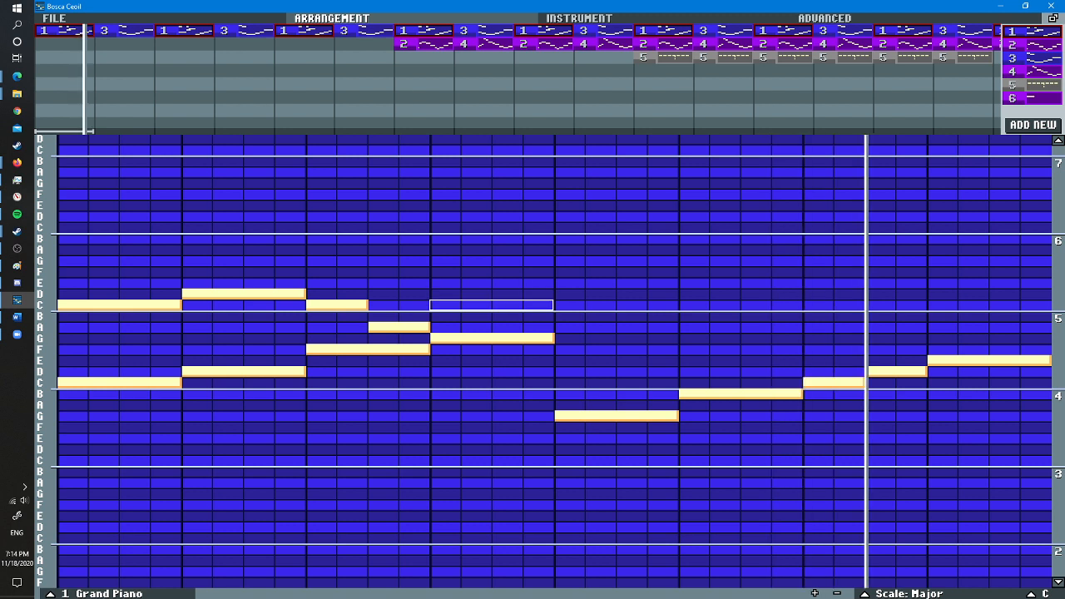
left_click(445, 304)
left_click(570, 293)
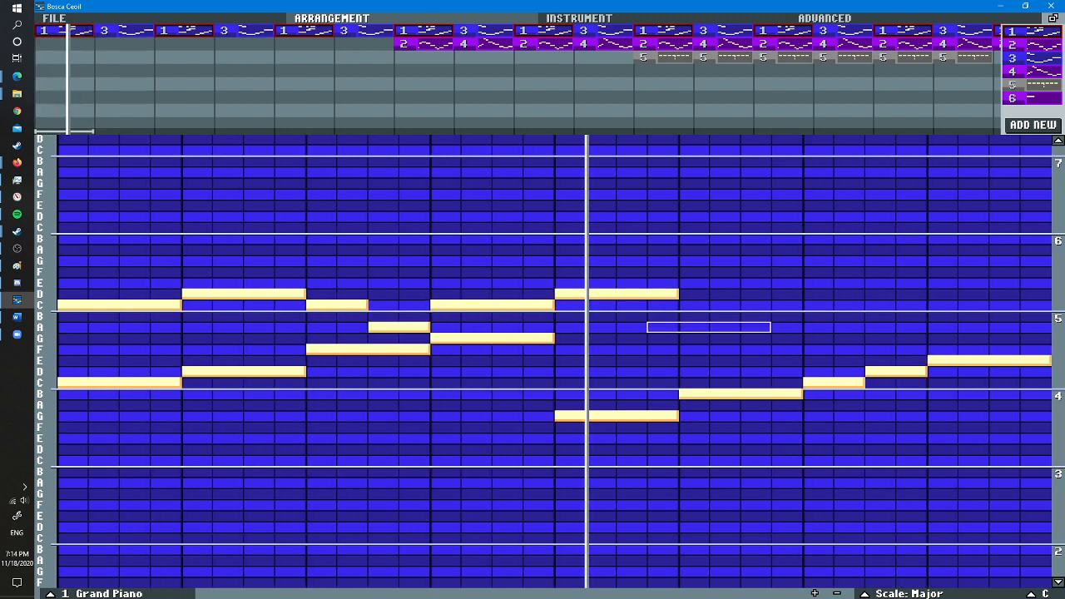
- Try ending the upper line with descending four-step C, B and A notes on beats six to eight
left_click(690, 305)
left_click(819, 316)
left_click(944, 326)
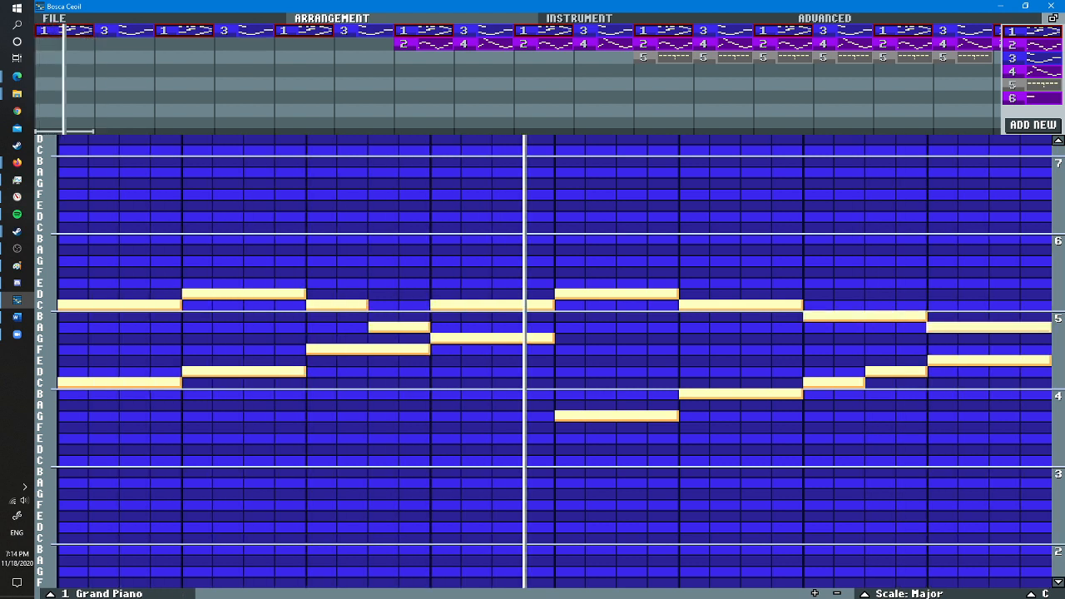
right_click(690, 304)
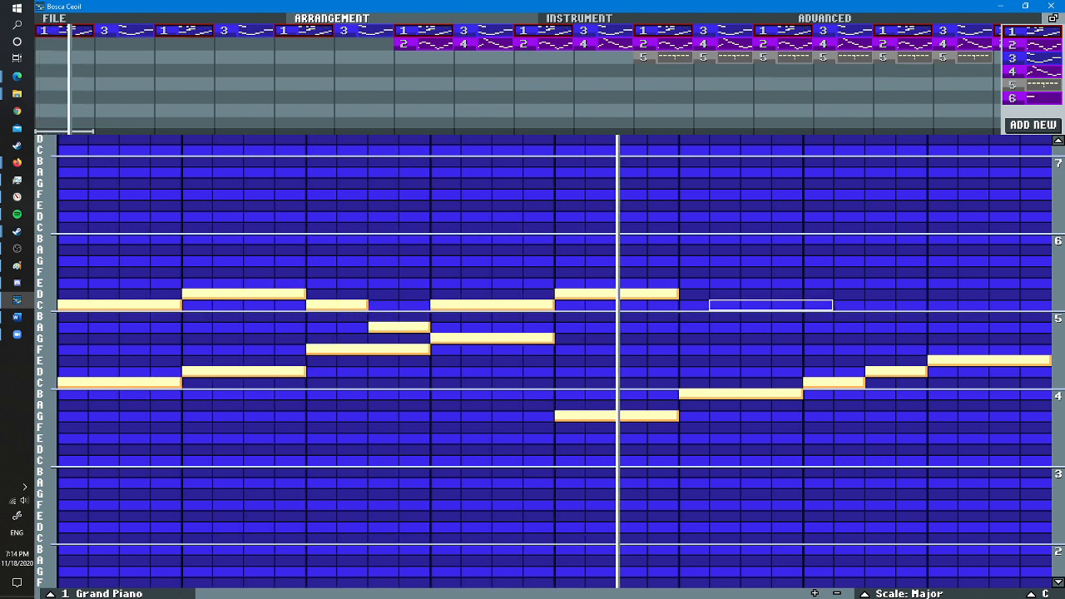
- Add descending two-step C, B, A and G notes to the upper line across beats six and seven
scroll(694, 305, "down", 2)
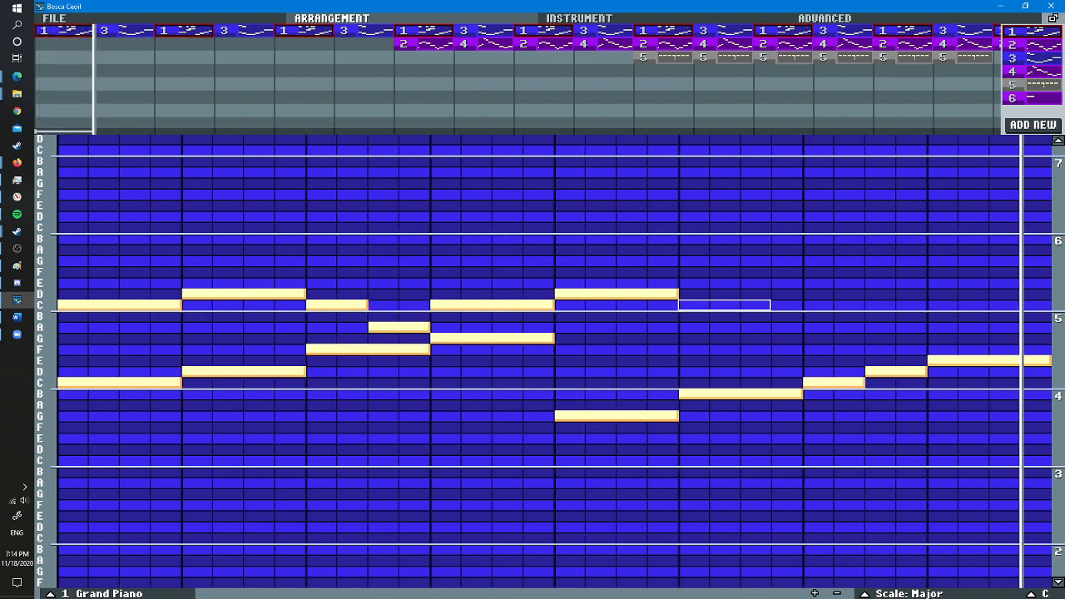
left_click(694, 305)
left_click(770, 316)
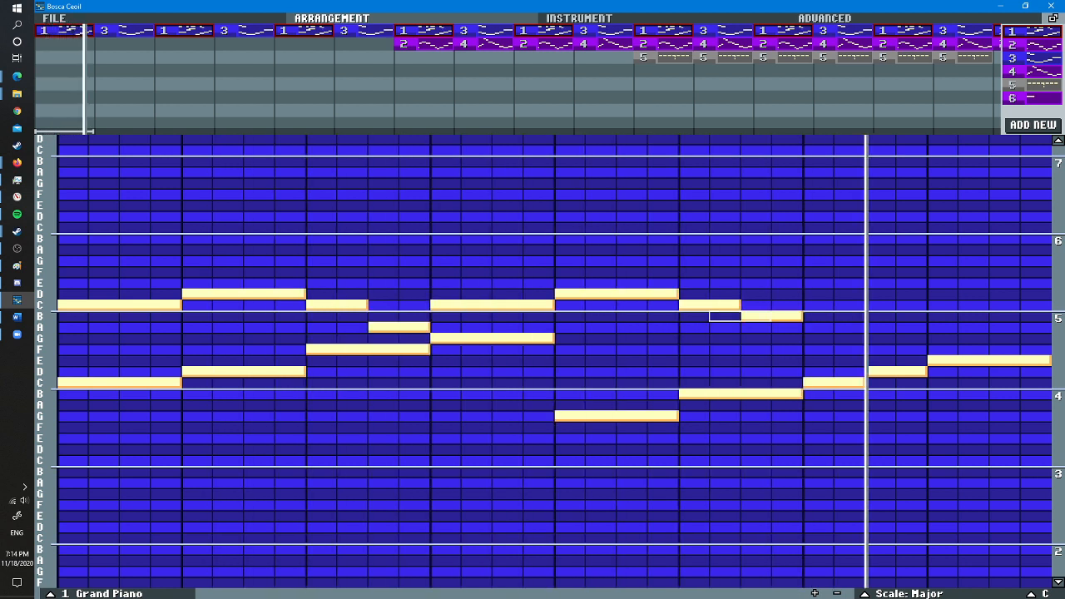
left_click(819, 327)
left_click(881, 338)
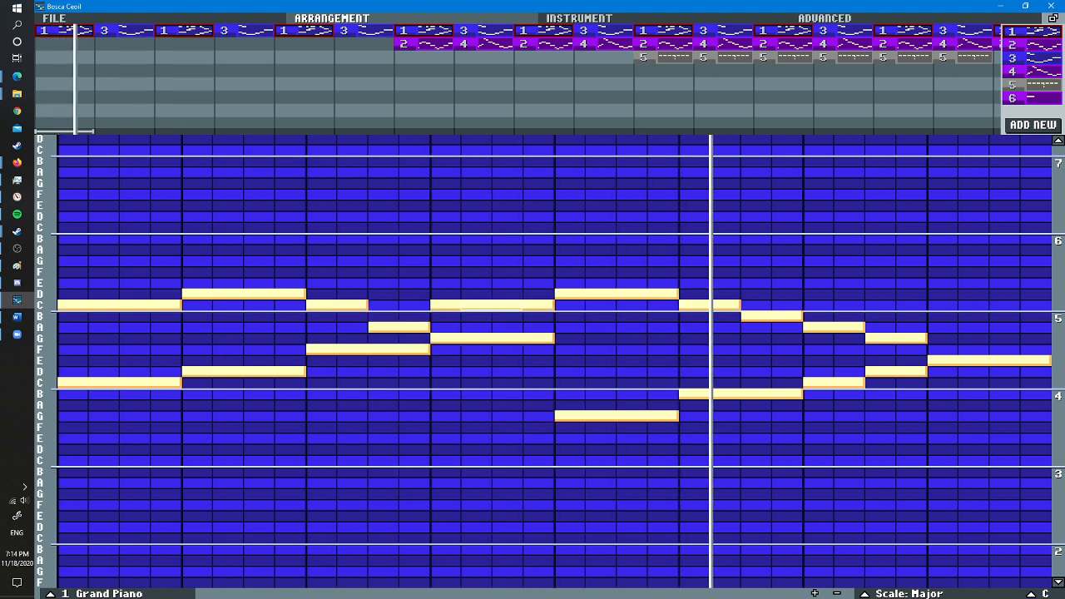
- Replace the four-step C on beat four of the upper line with a two-step C in the beat's second half
right_click(521, 305)
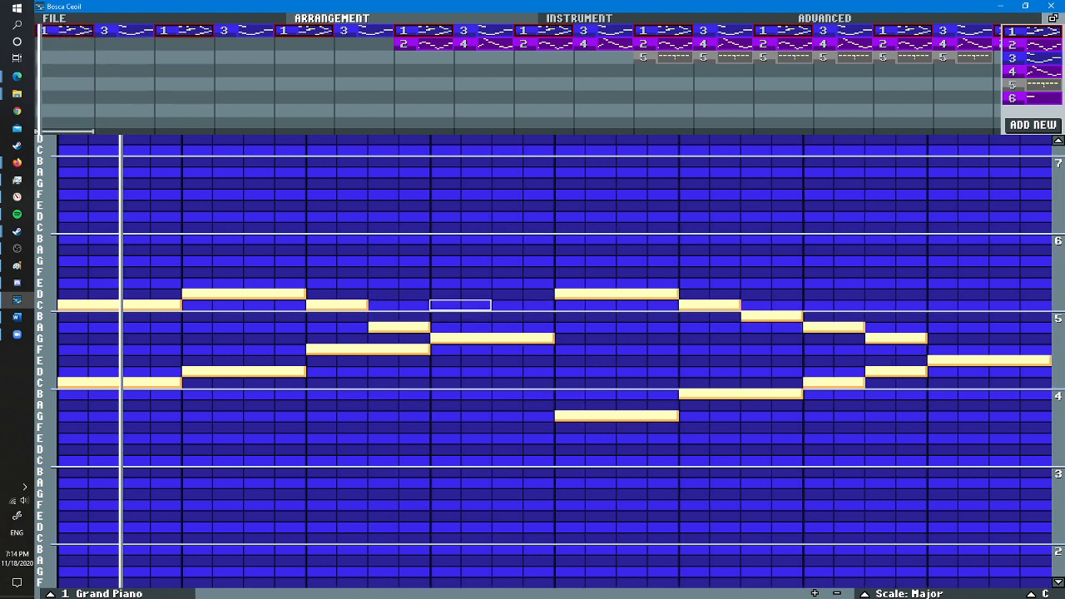
left_click(521, 305)
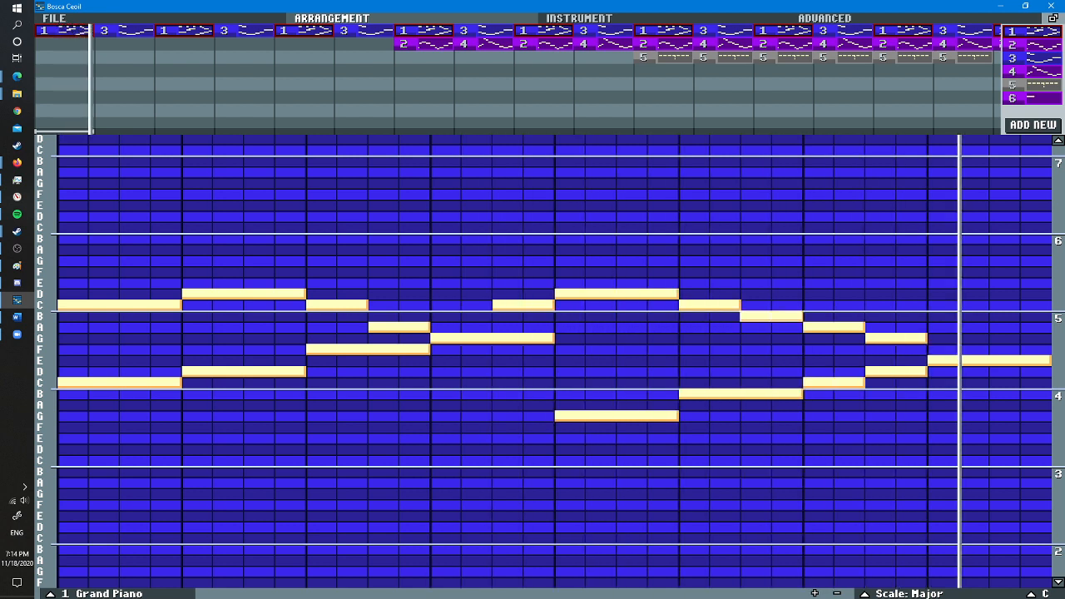
- Try replacing the two-step C and B on beat six of the upper line with a single four-step B
right_click(772, 316)
right_click(707, 305)
scroll(708, 316, "up", 2)
left_click(708, 316)
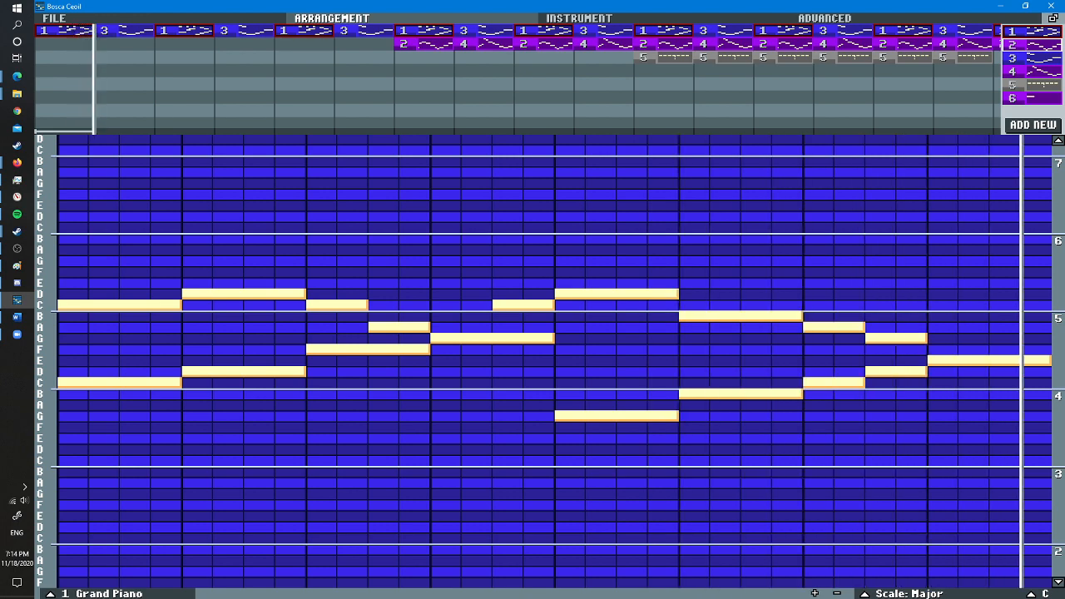
- Place clarinet pattern 2 beneath the first piano pattern 1 in the arrangement, and reopen piano pattern 1
left_click_drag(1031, 44, 363, 58)
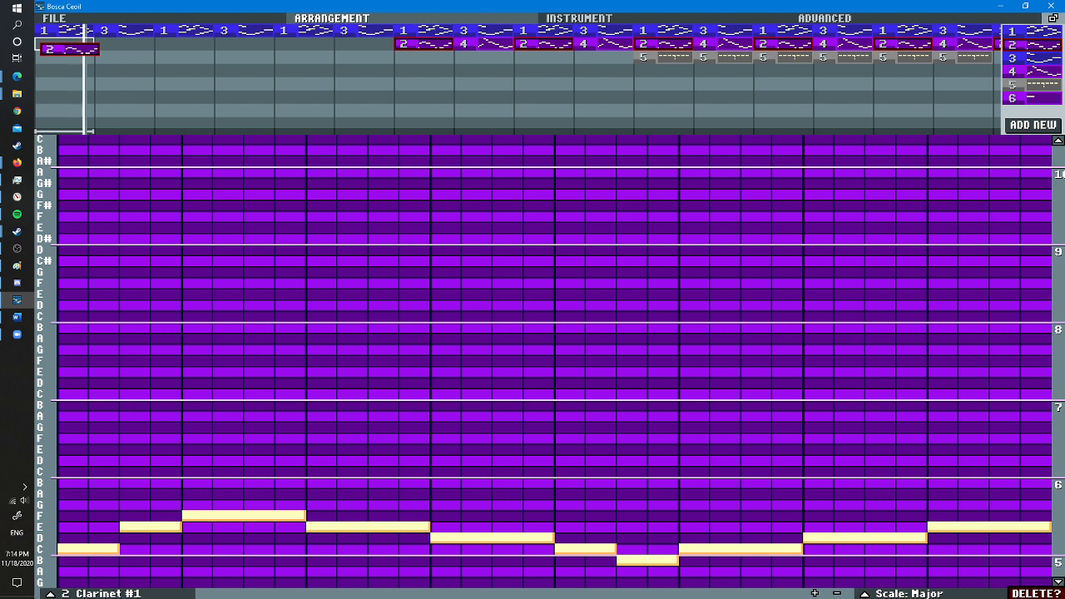
left_click_drag(64, 44, 64, 44)
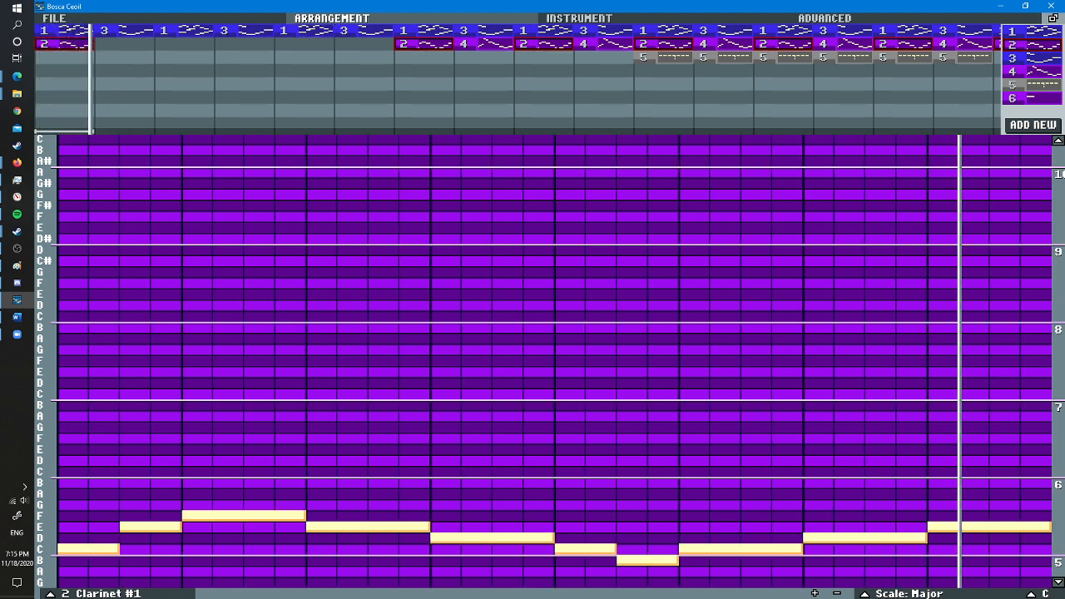
left_click(68, 31)
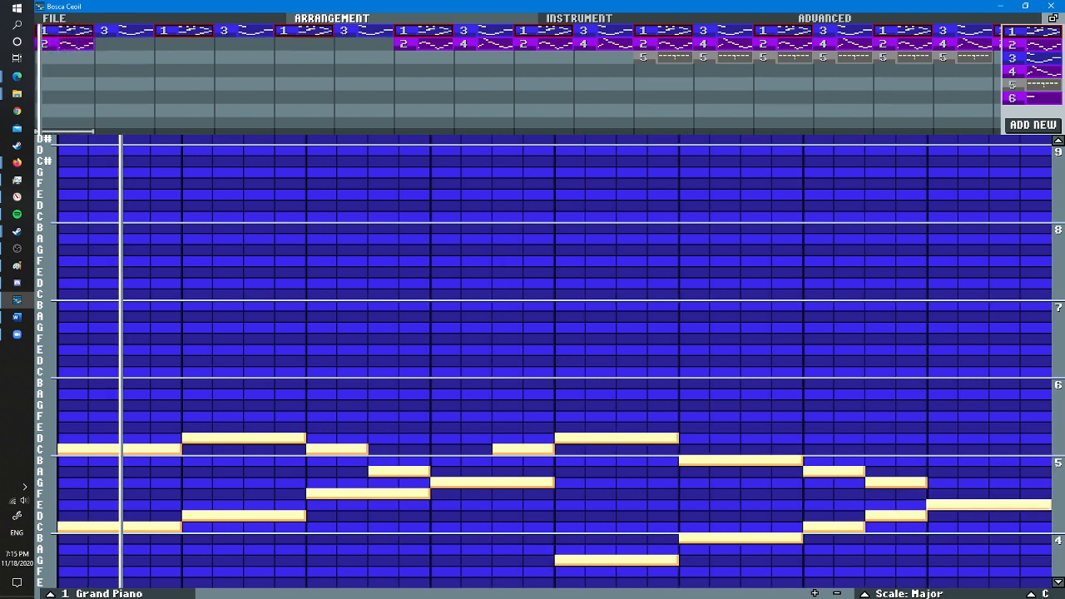
- Try a four-step A on beat eight, then try raising the two-step upper notes on beat seven to B and A
left_click(942, 472)
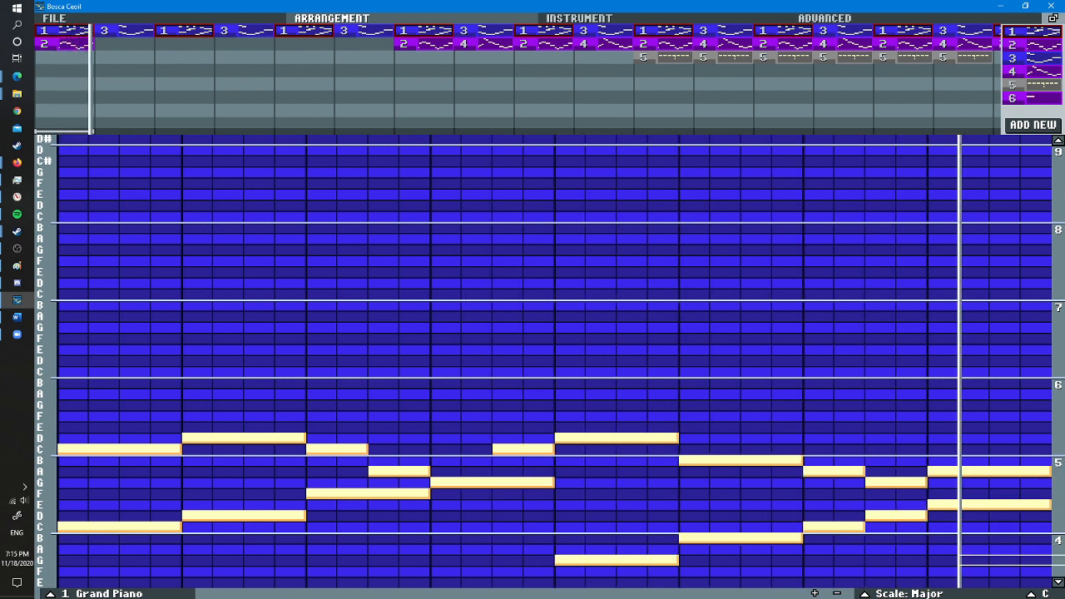
right_click(942, 471)
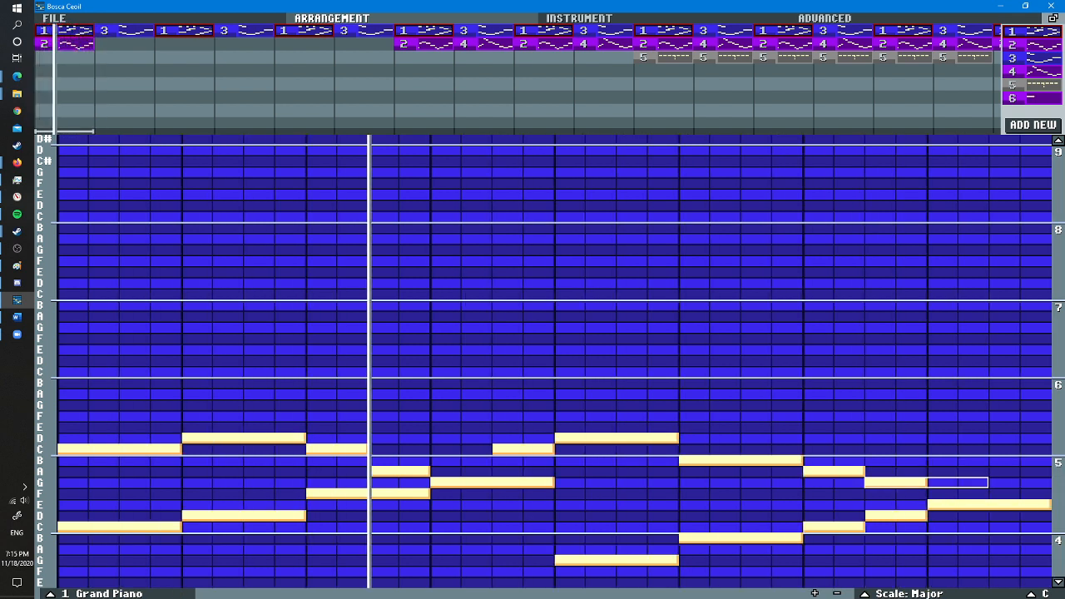
right_click(890, 482)
right_click(818, 472)
scroll(817, 471, "up", 2)
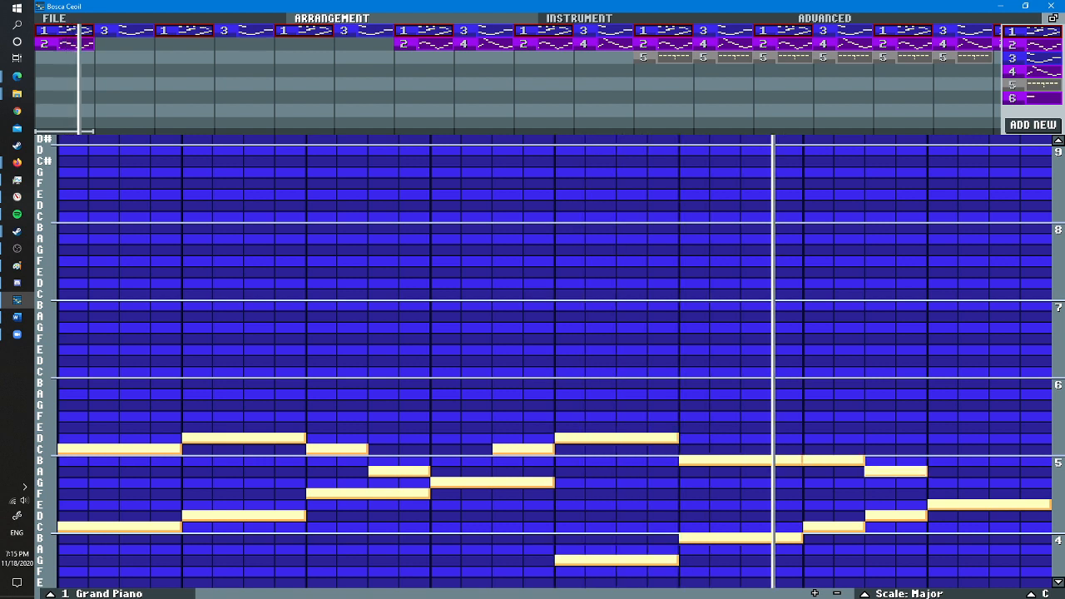
scroll(942, 471, "up", 1)
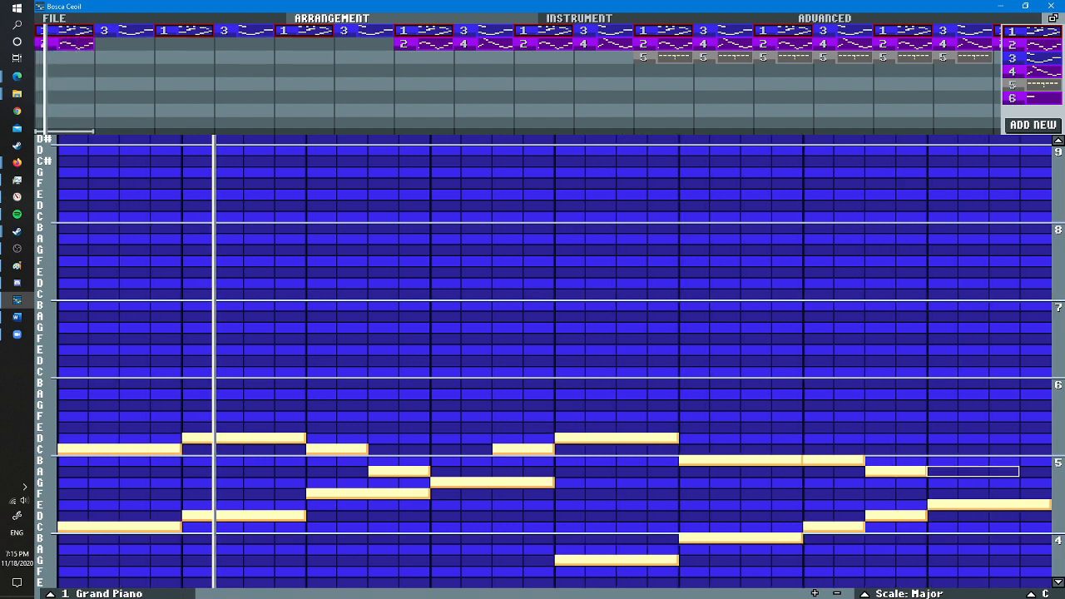
left_click(942, 483)
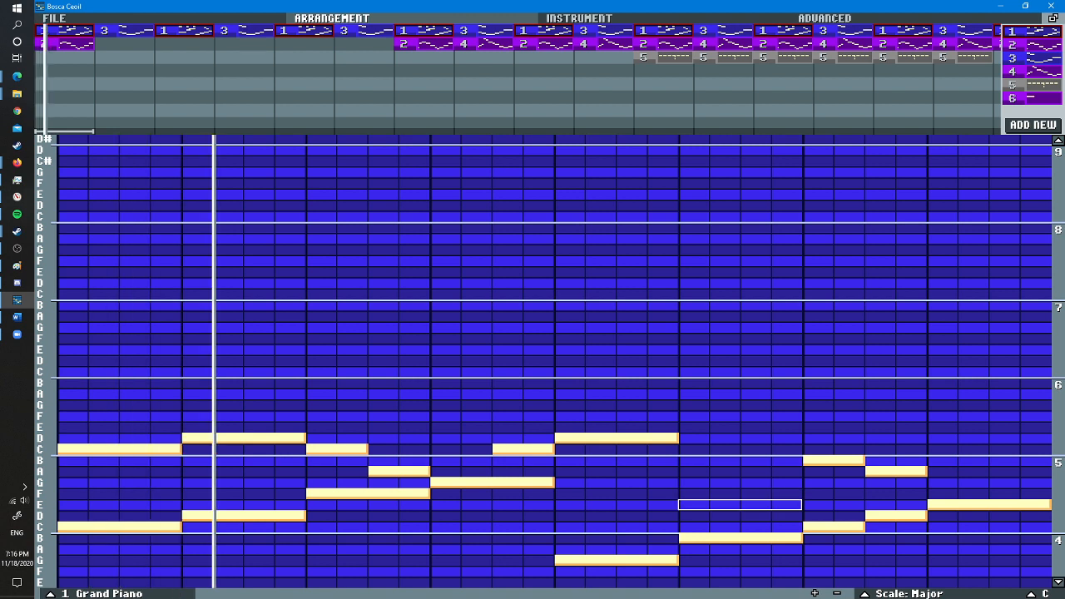
- Try four-step E, F and G in turn on beat six of the upper line, then put a four-step B there
left_click(739, 504)
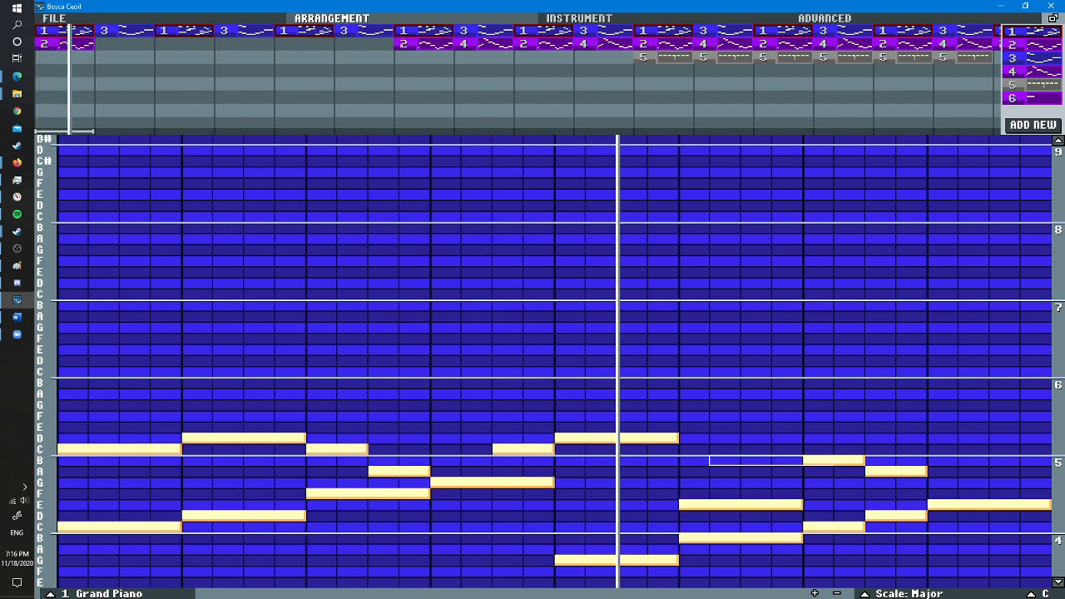
right_click(694, 504)
left_click(694, 493)
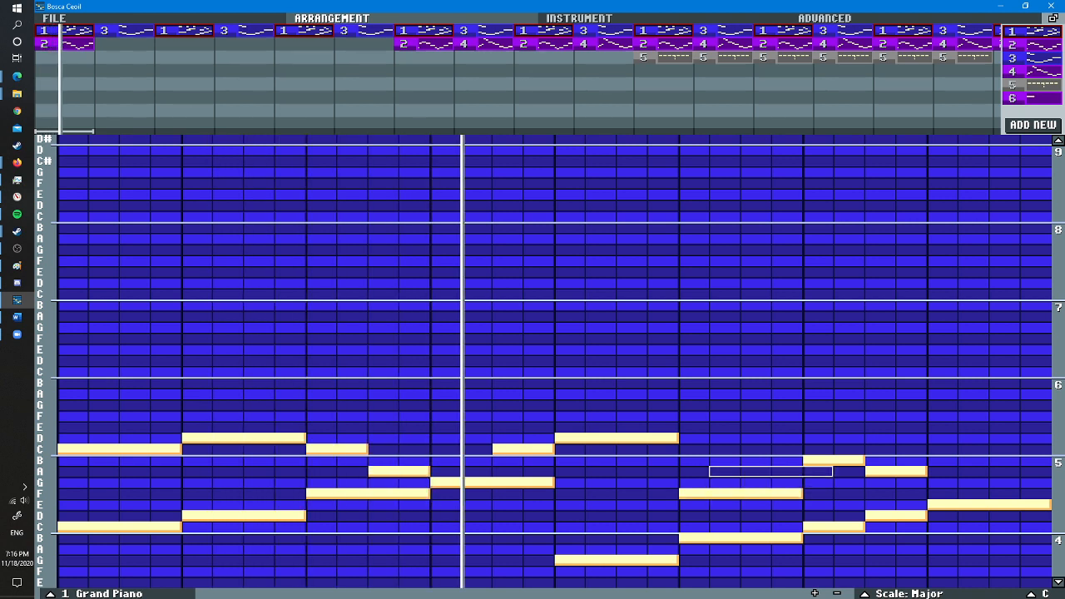
right_click(686, 493)
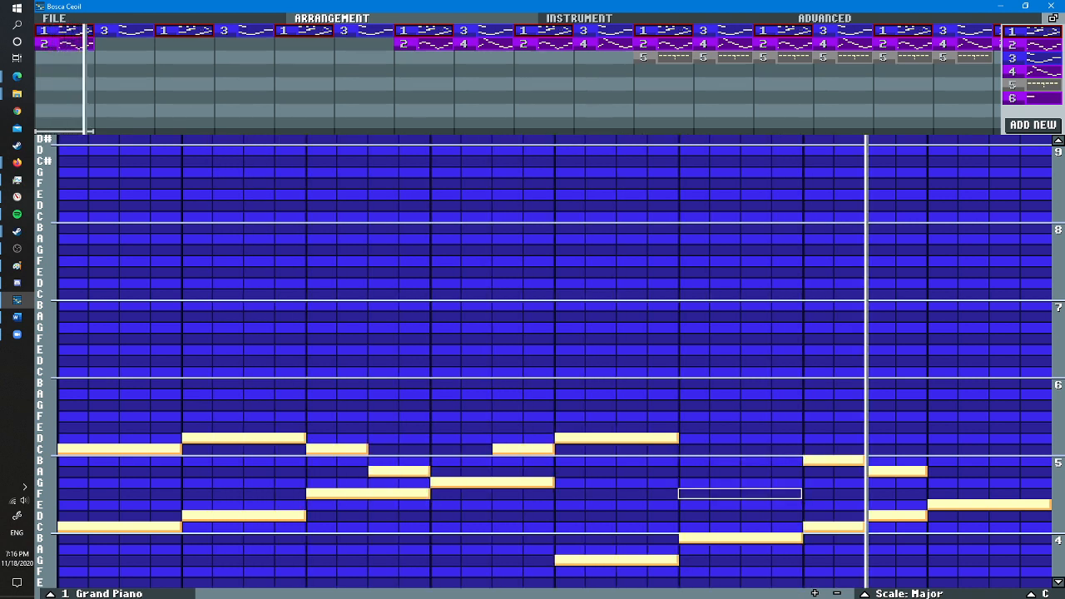
left_click(687, 482)
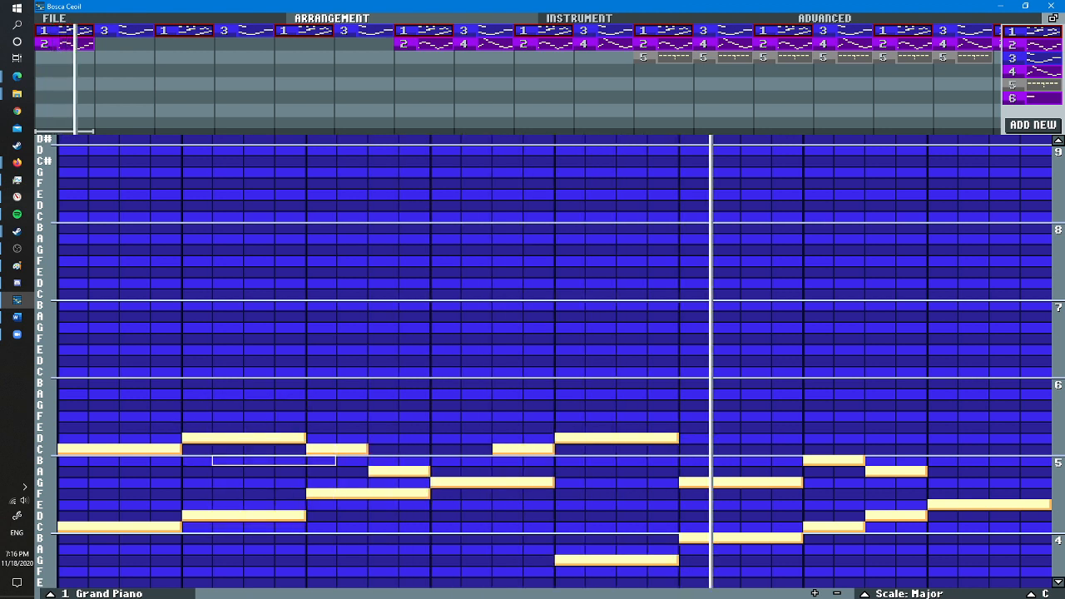
right_click(686, 481)
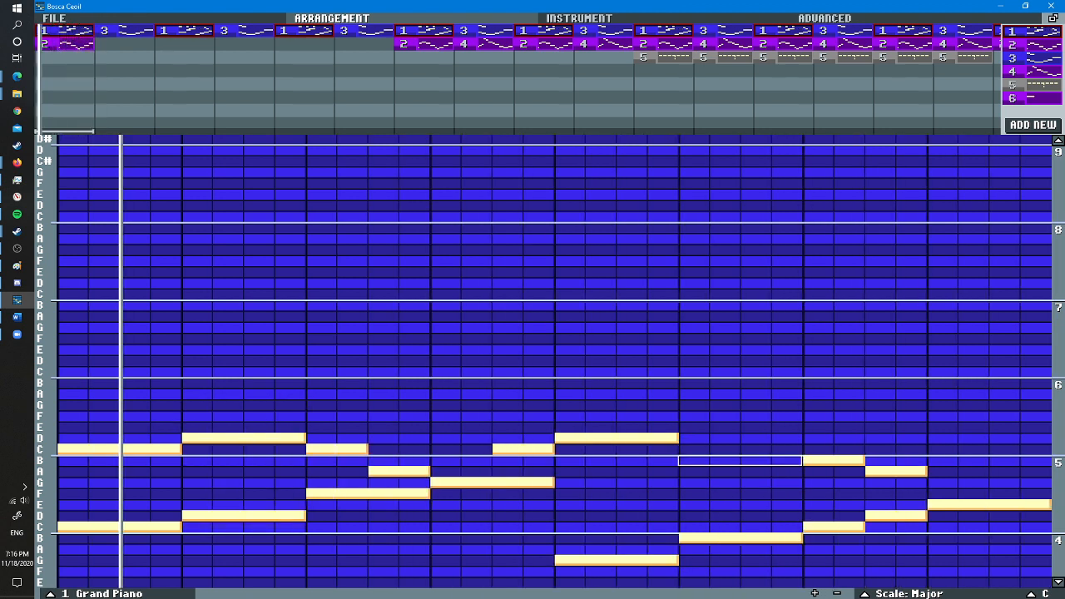
left_click(686, 460)
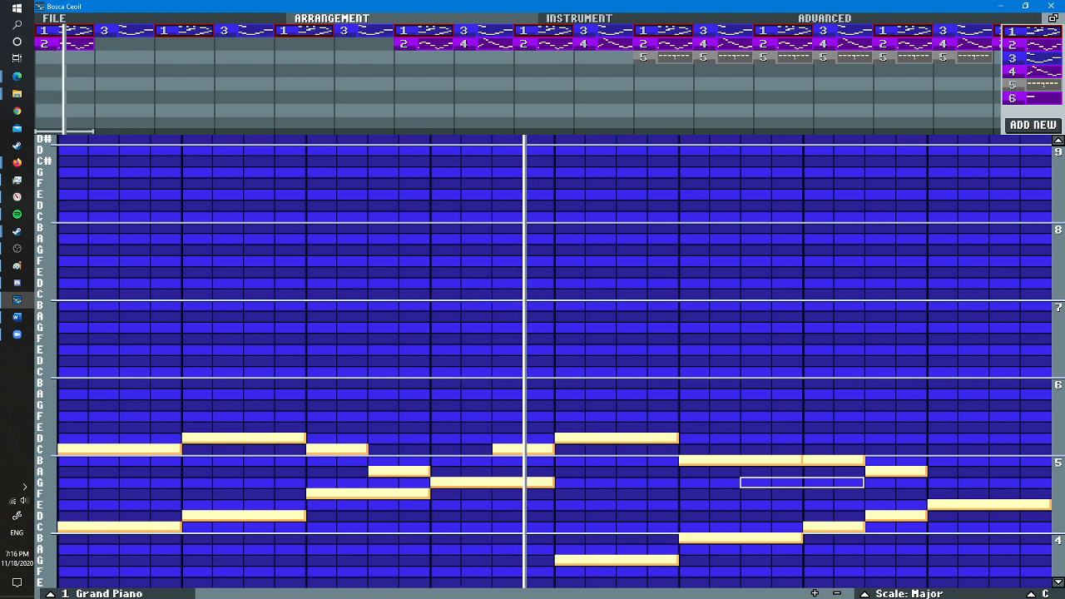
- Replace the upper notes on beats six and seven with descending two-step C, B, A and G
right_click(848, 460)
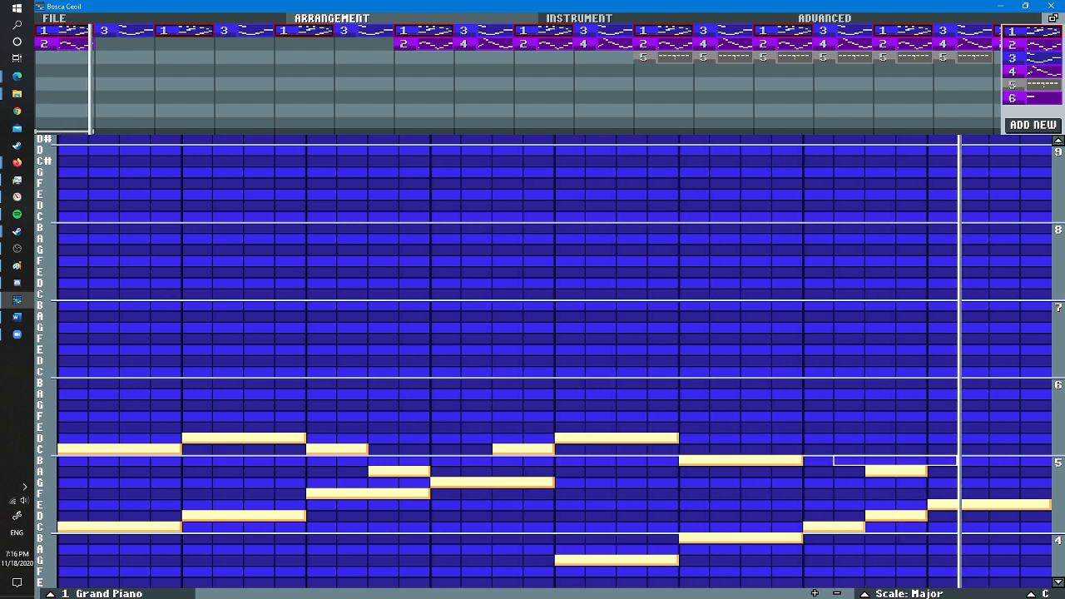
right_click(878, 471)
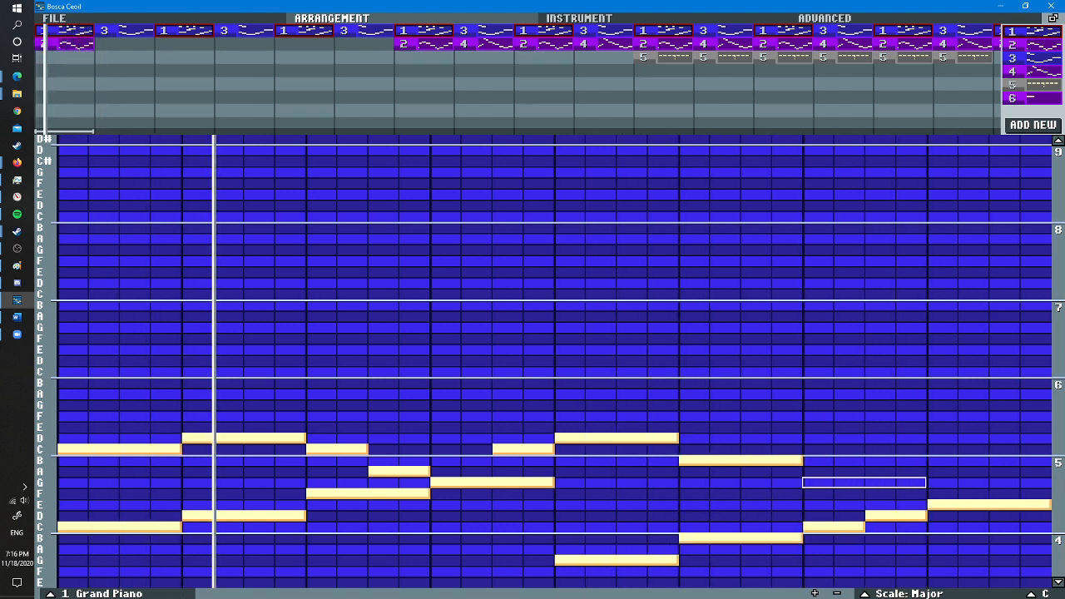
scroll(848, 482, "down", 2)
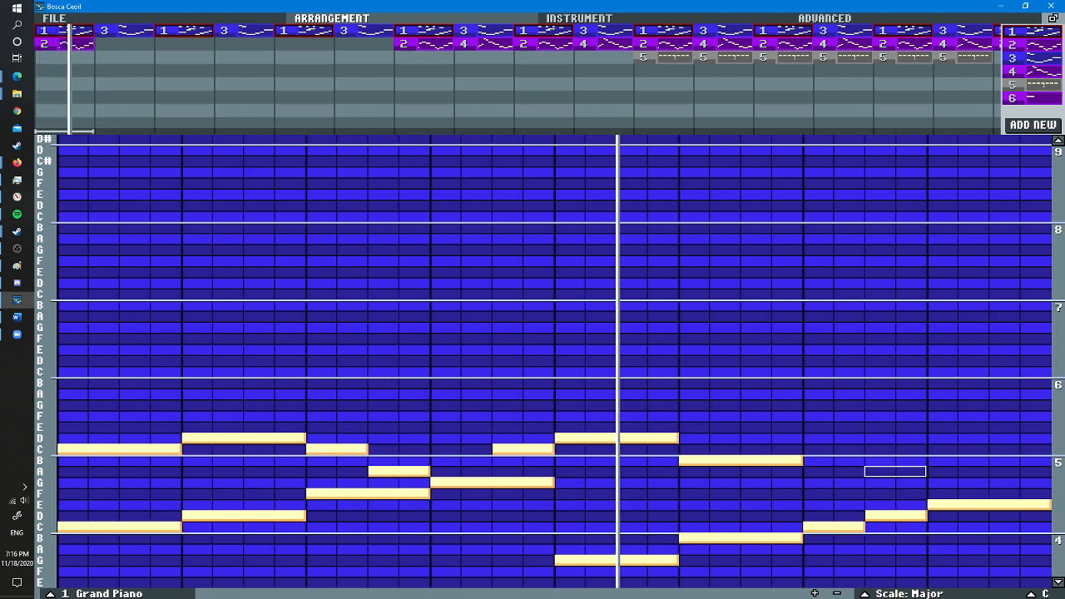
right_click(693, 460)
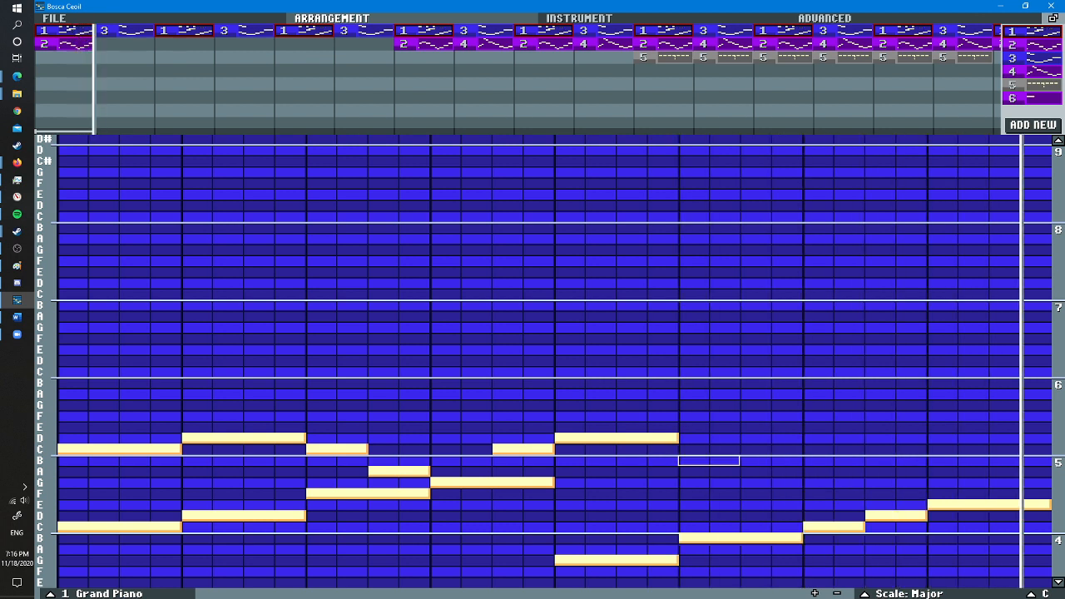
left_click(694, 449)
left_click(770, 460)
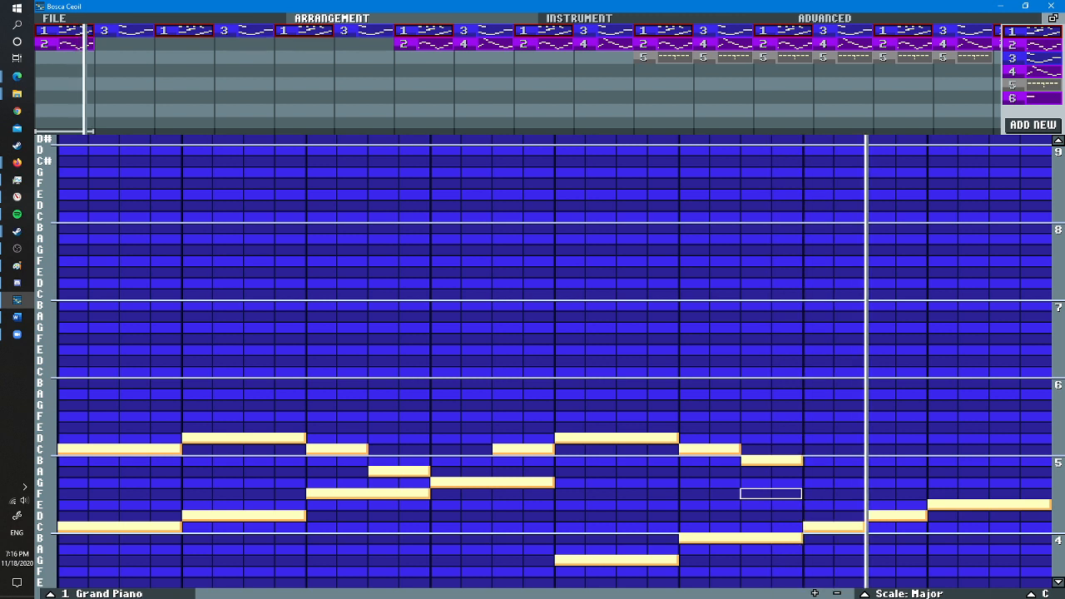
left_click(833, 470)
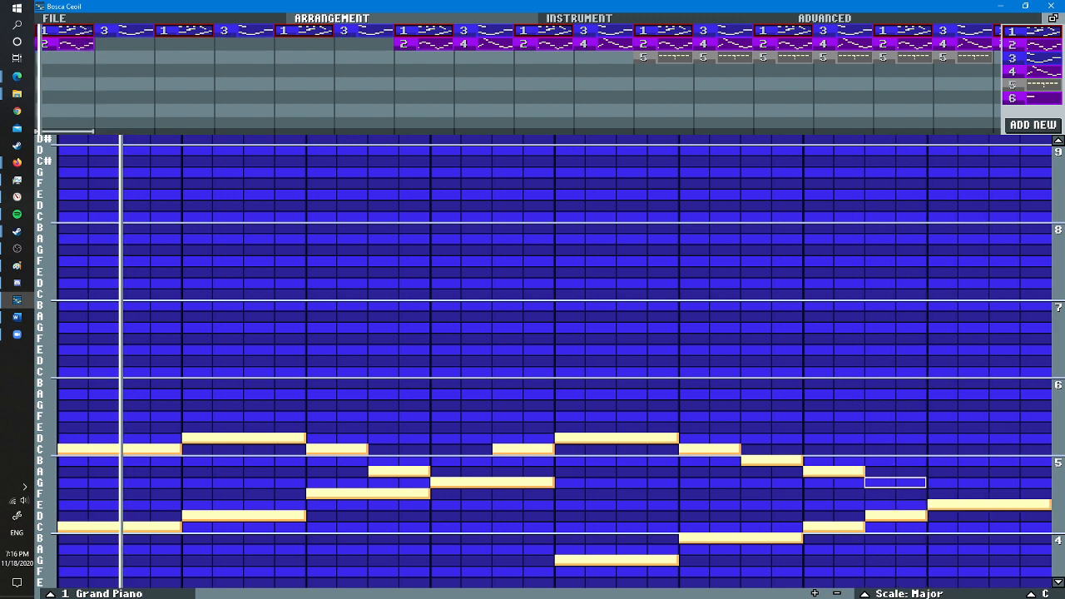
left_click(895, 482)
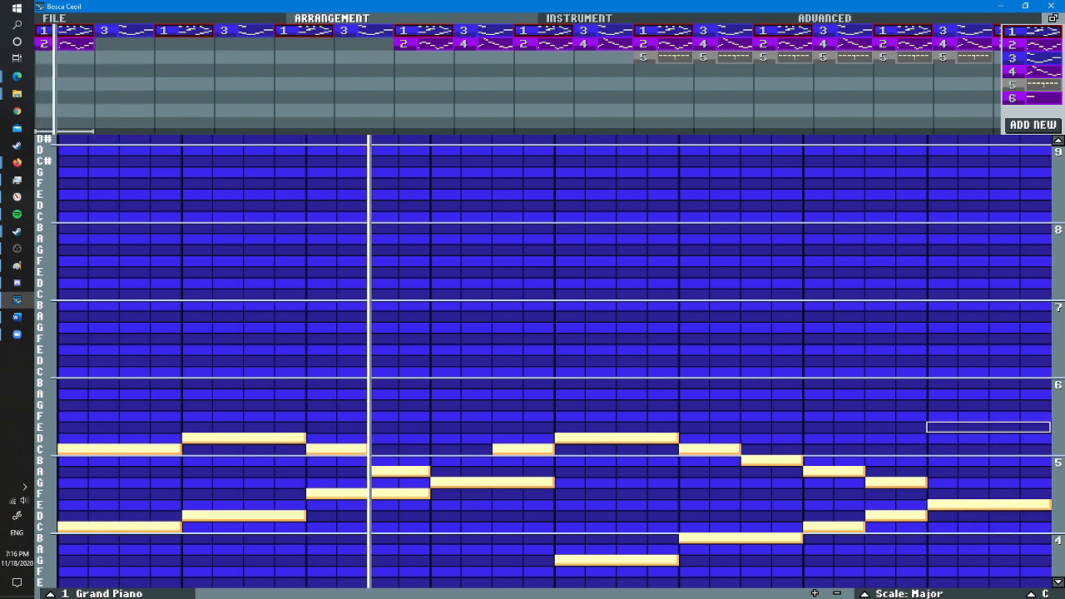
- Try an upper E on beat eight, then replace it with a four-step E one octave below the existing E
left_click(936, 427)
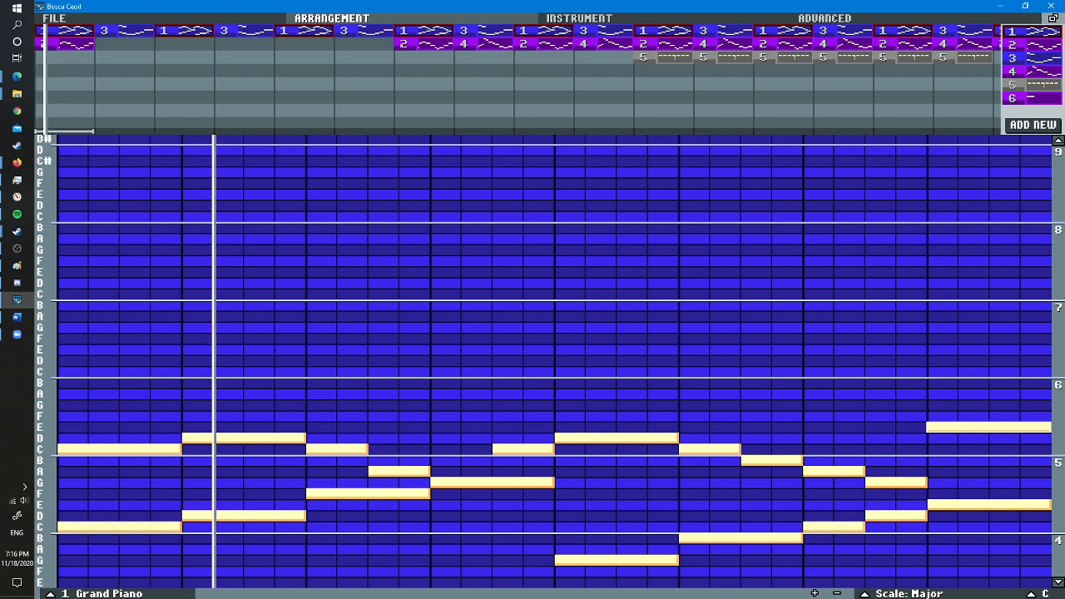
right_click(938, 427)
scroll(936, 460, "down", 3)
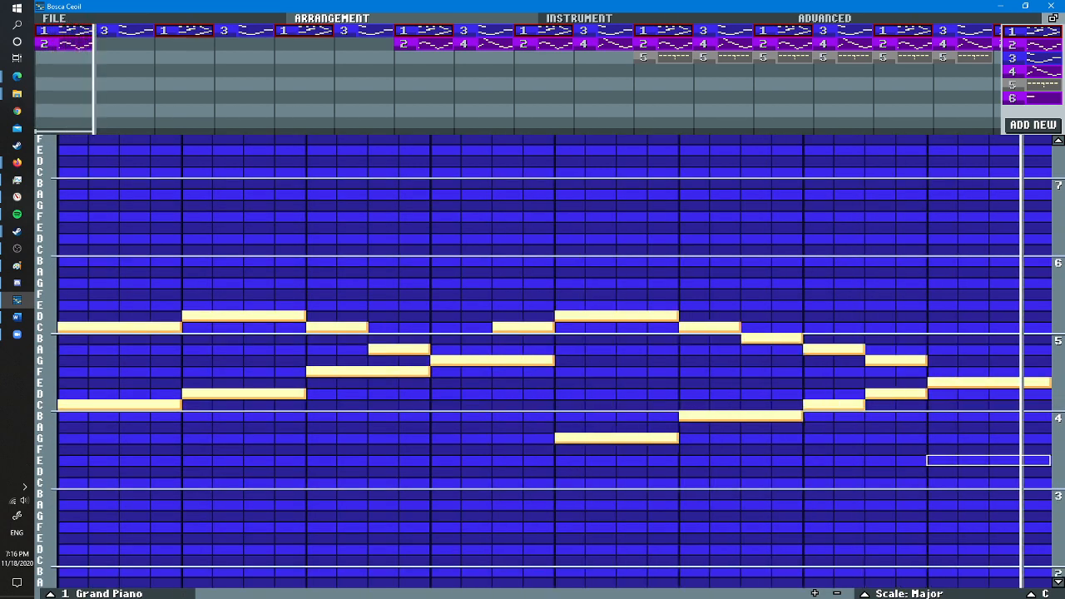
left_click(936, 460)
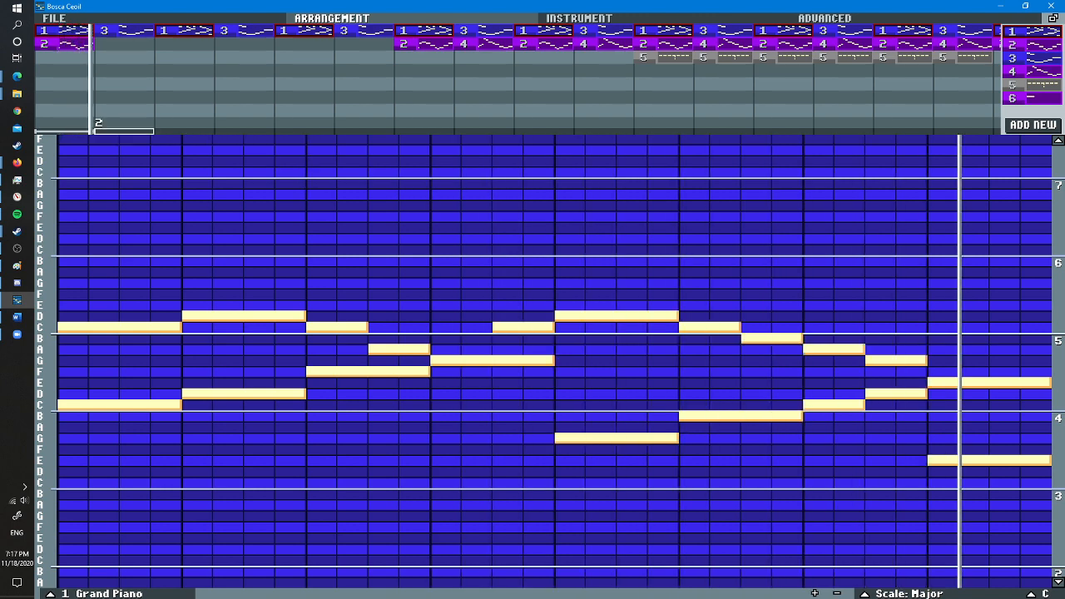
- Look at the instrument settings of clarinet pattern 2, then return to the arrangement
left_click(65, 44)
left_click(579, 19)
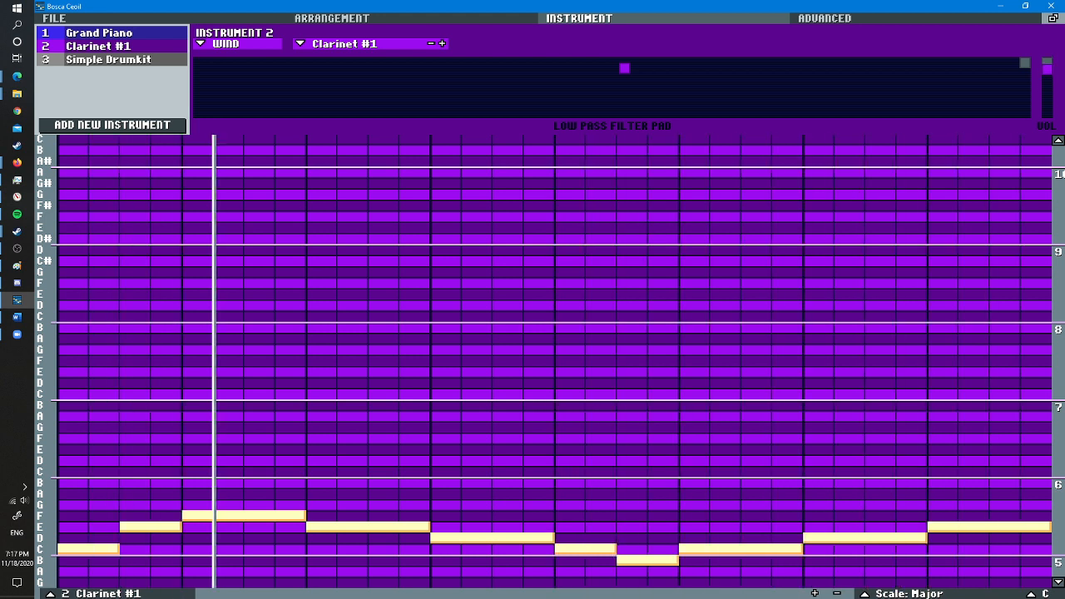
left_click(332, 19)
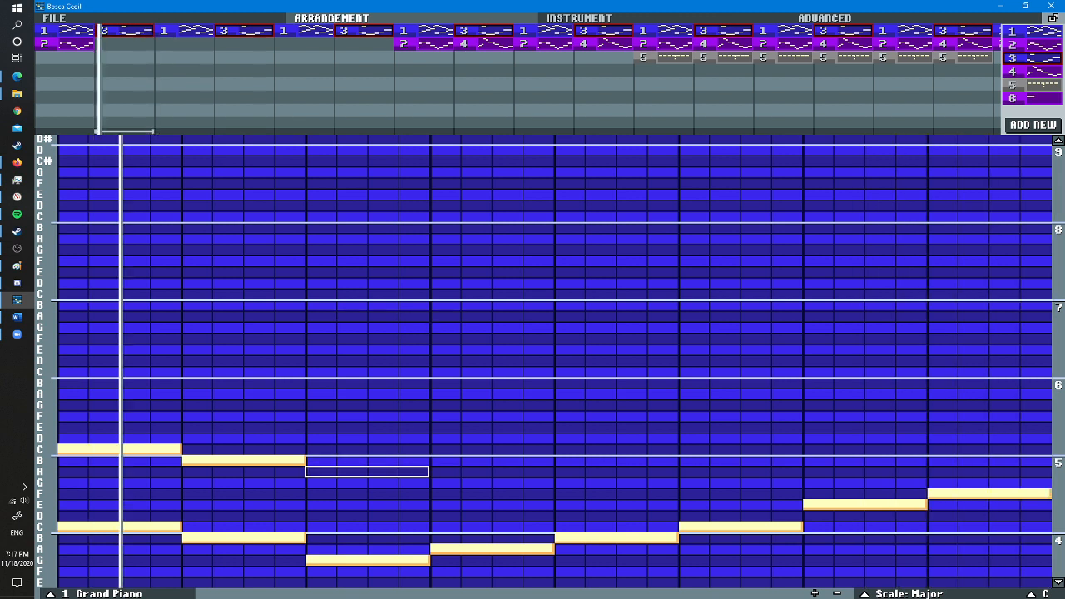
- Continue the upper line of piano pattern 3 with four-step A, B, C, D, E and F on beats three to eight
left_click(313, 471)
left_click(437, 460)
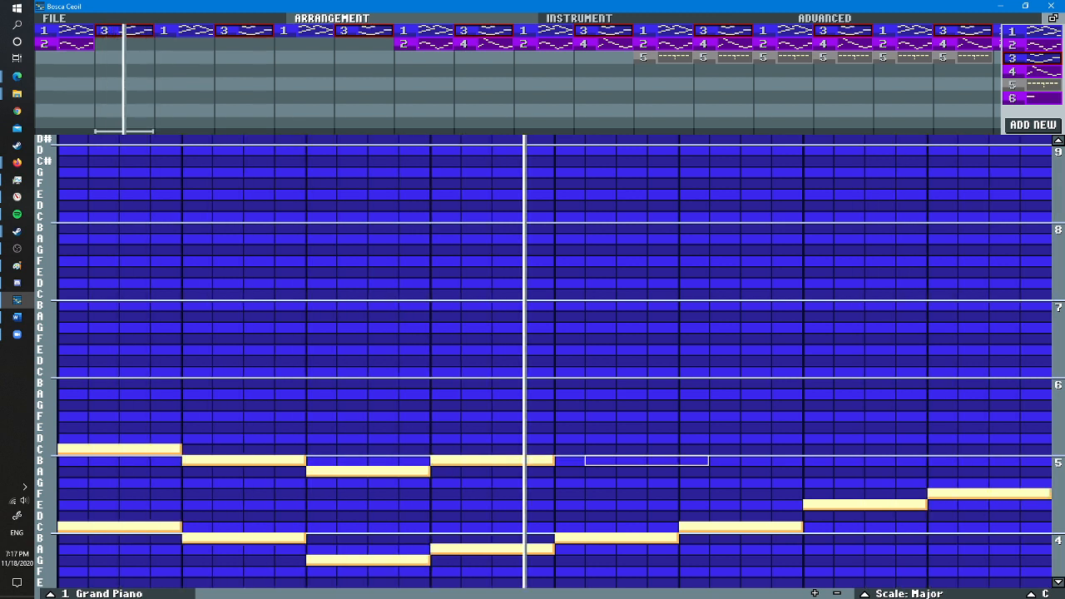
left_click(561, 449)
left_click(686, 437)
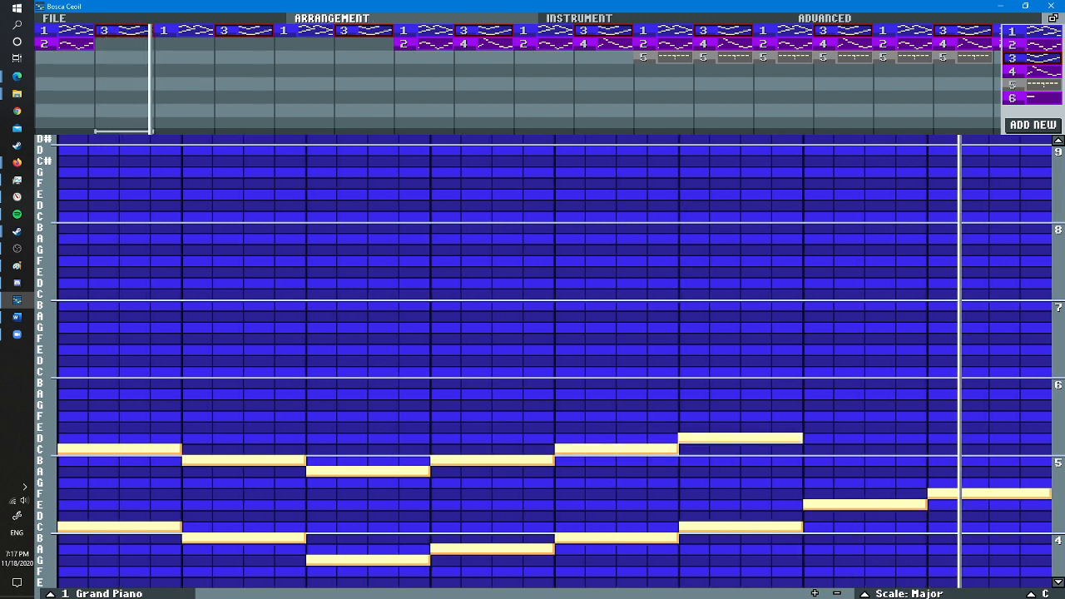
left_click(809, 426)
left_click(934, 416)
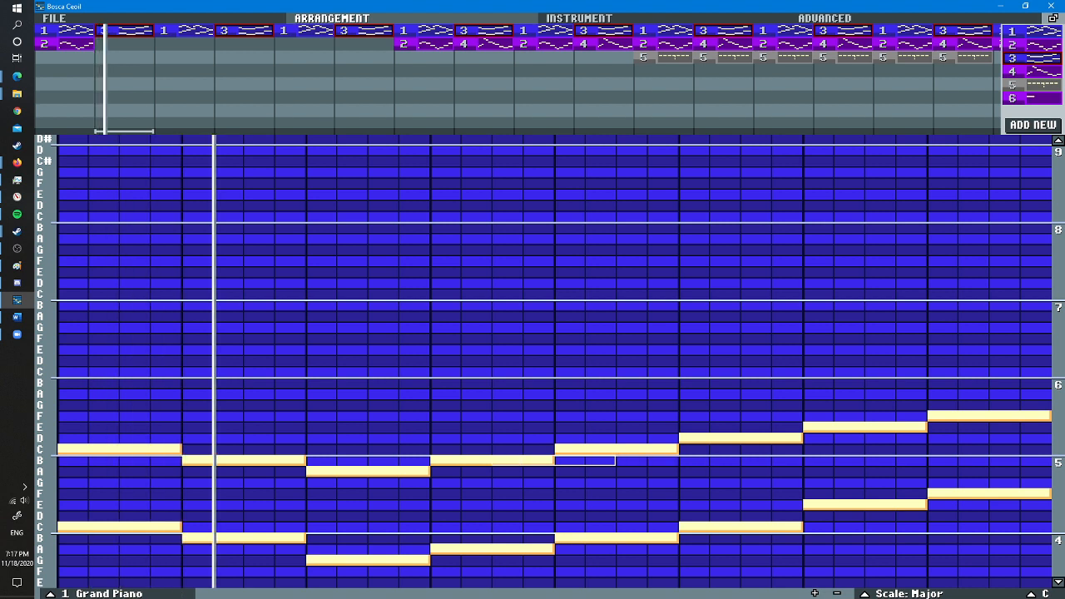
- Lower the upper line on beats three to eight by one scale step to four-step G, A, B, C, D and E
right_click(319, 471)
left_click(320, 483)
right_click(444, 460)
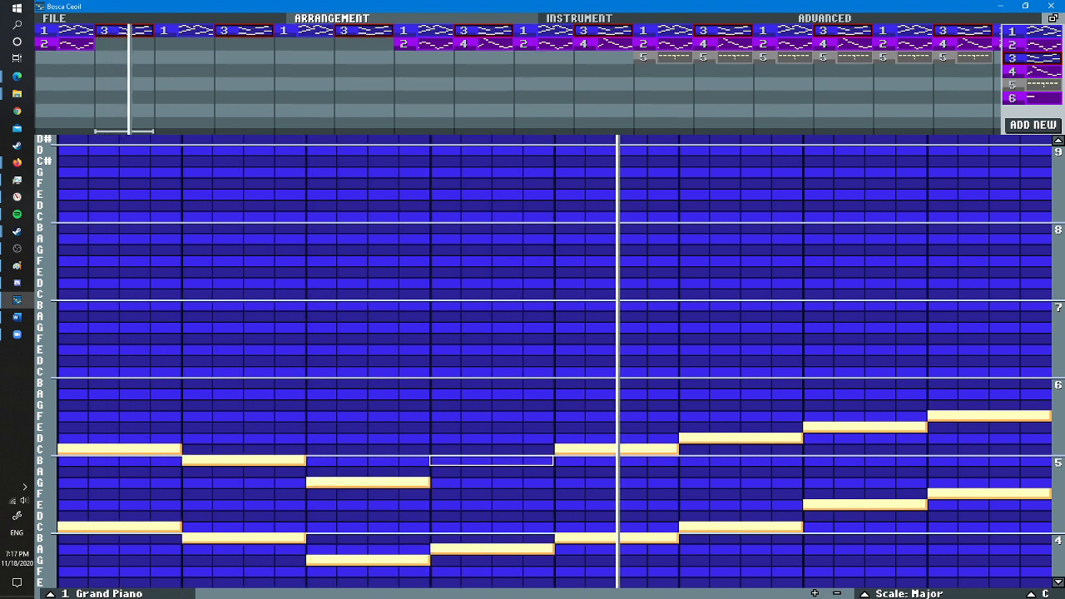
left_click(443, 470)
right_click(558, 449)
left_click(558, 459)
right_click(682, 438)
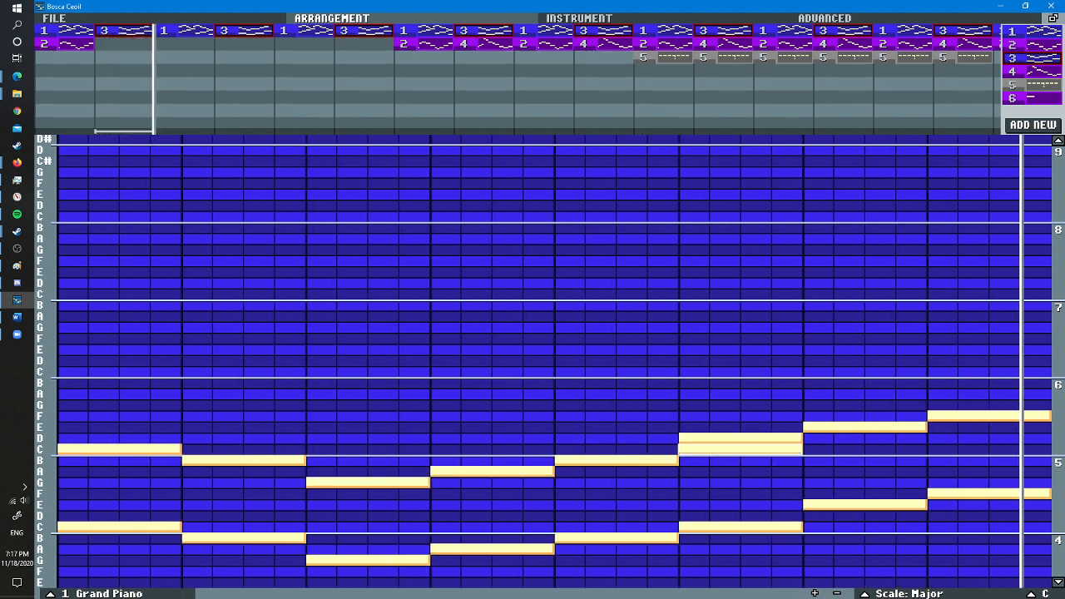
left_click(682, 449)
right_click(806, 427)
left_click(807, 438)
right_click(932, 416)
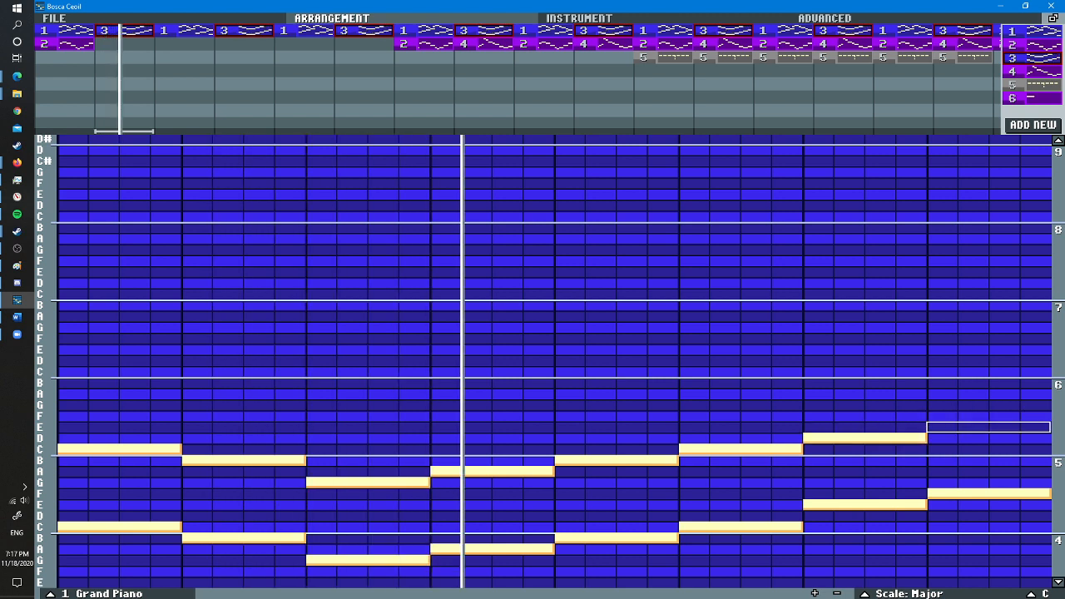
left_click(932, 427)
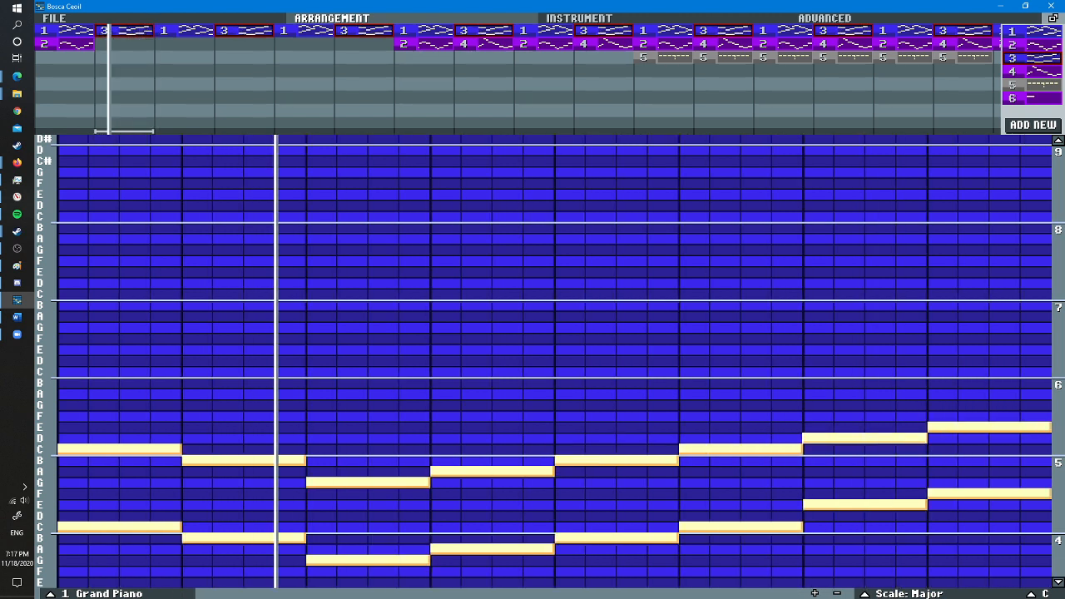
- Raise the upper notes on beats seven and eight to four-step E and F
right_click(880, 438)
left_click(818, 426)
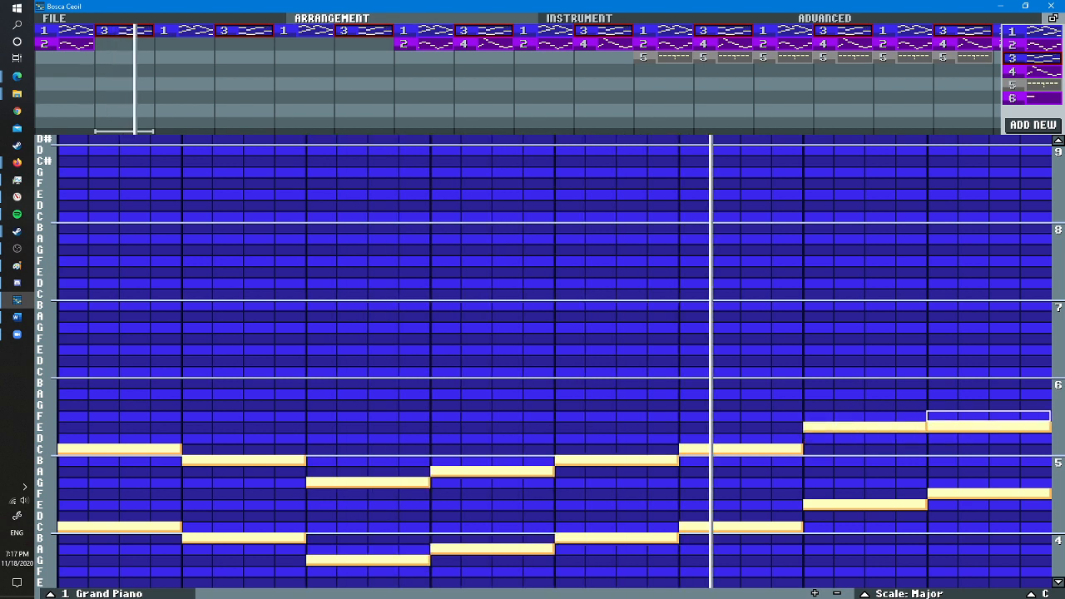
left_click(942, 416)
right_click(942, 426)
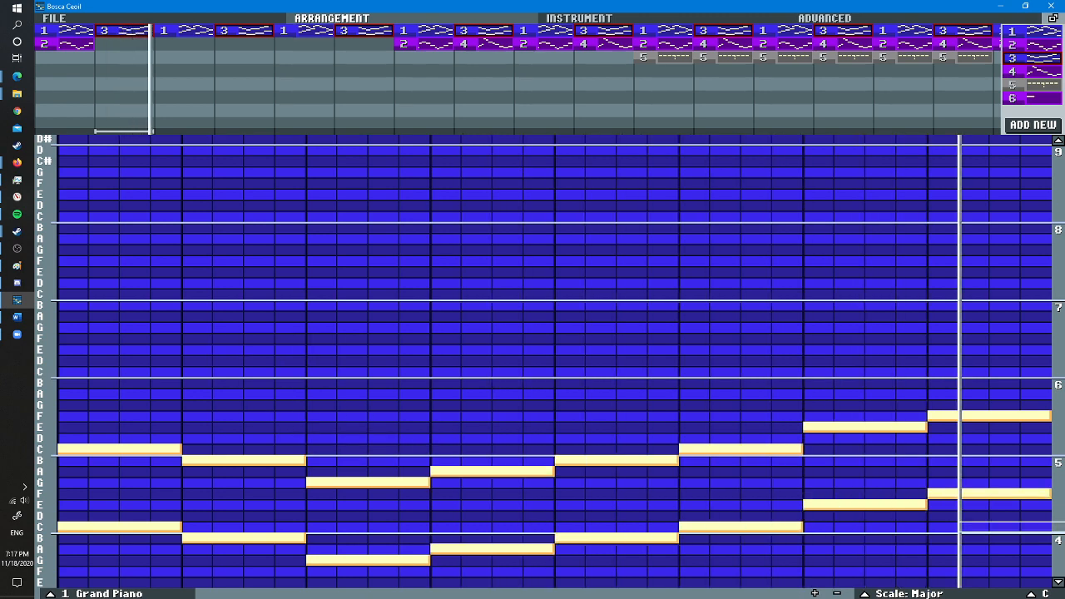
- Put a two-step upper A on the second half of beat two, and replace beat six's upper note with two-step C and F
left_click(1058, 582)
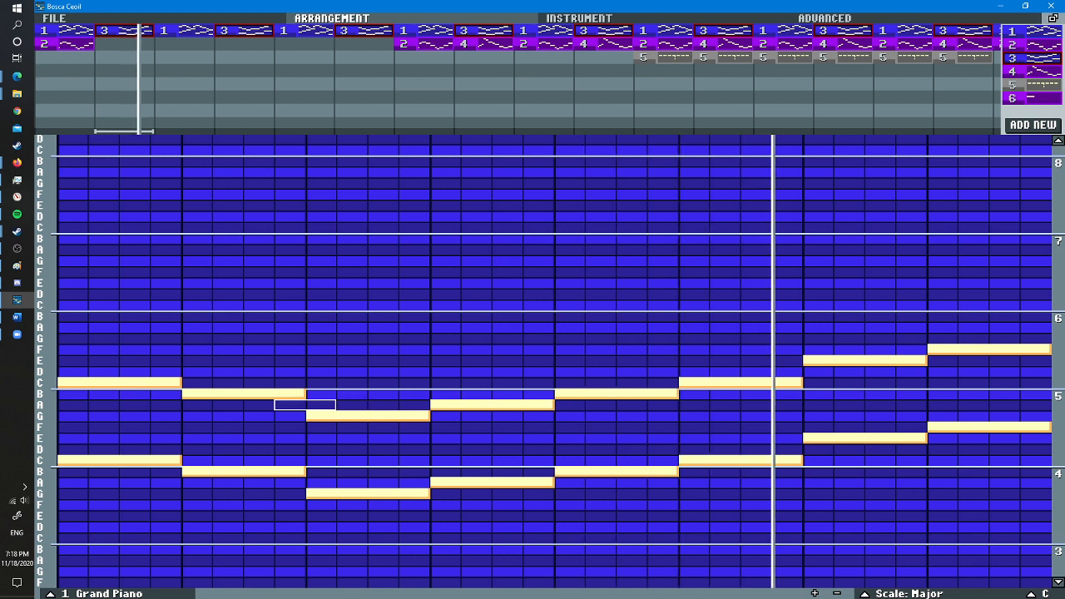
left_click(249, 405)
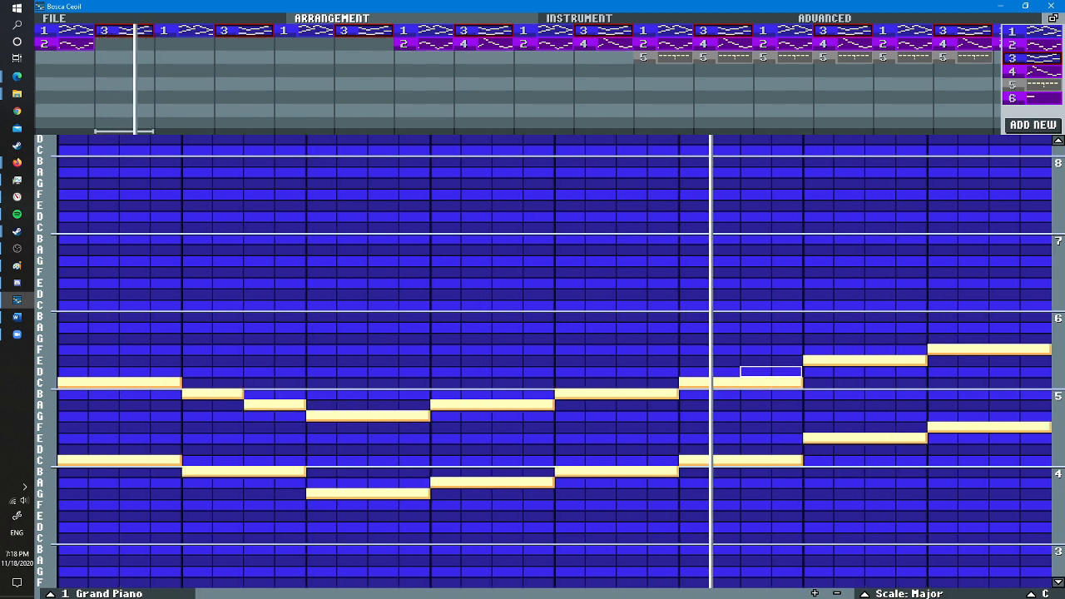
right_click(742, 381)
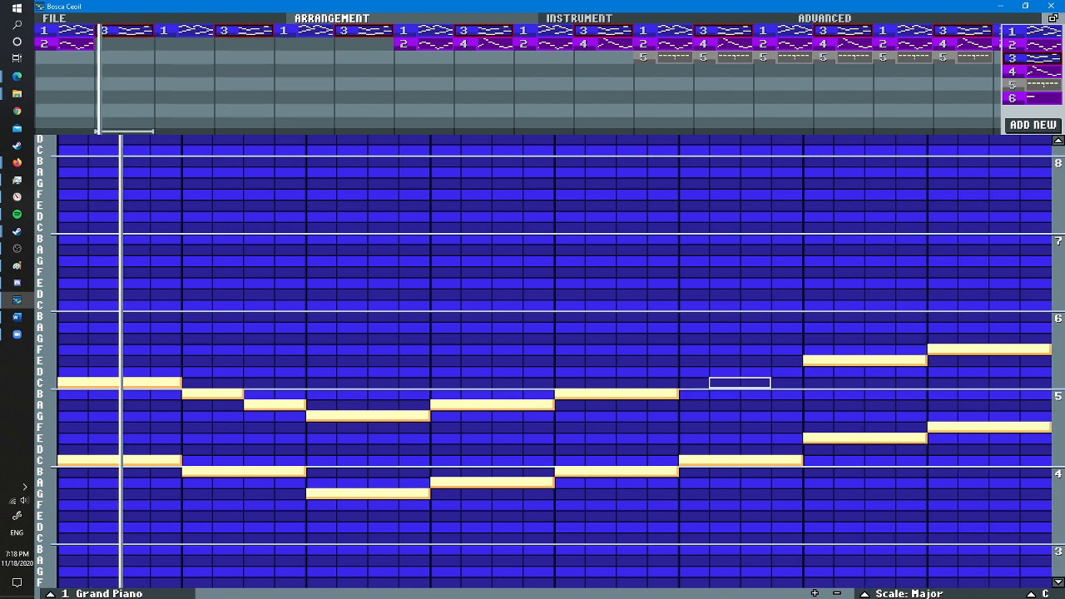
left_click(681, 382)
left_click(742, 348)
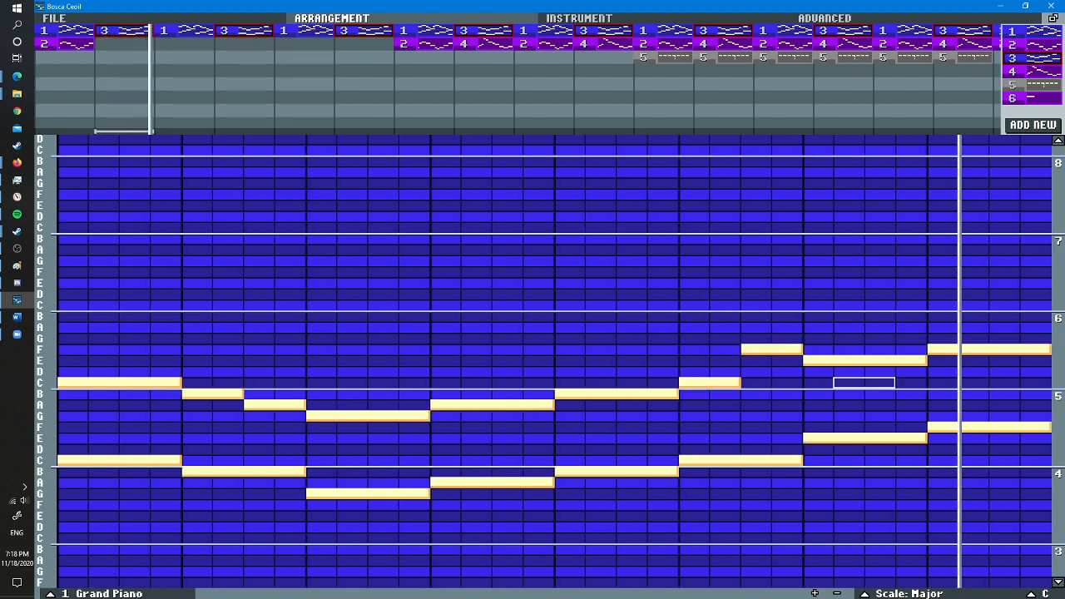
- Replace the upper note on beat eight with D filling all four steps
right_click(940, 349)
left_click(941, 371)
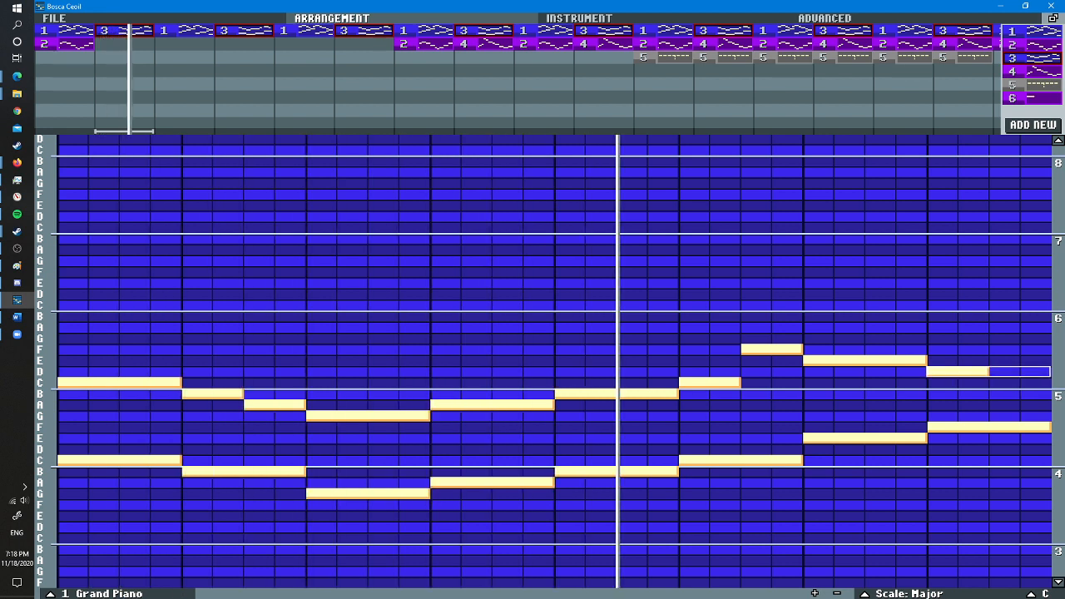
left_click(1019, 371)
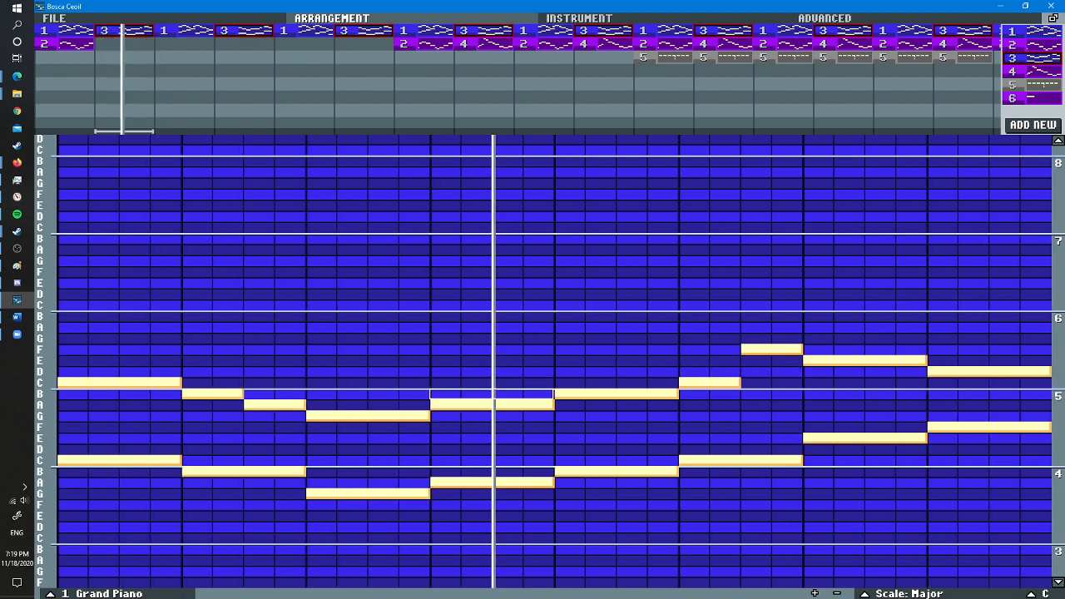
- Try a two-step C, then a D instead, above the second half of beat four
left_click(500, 382)
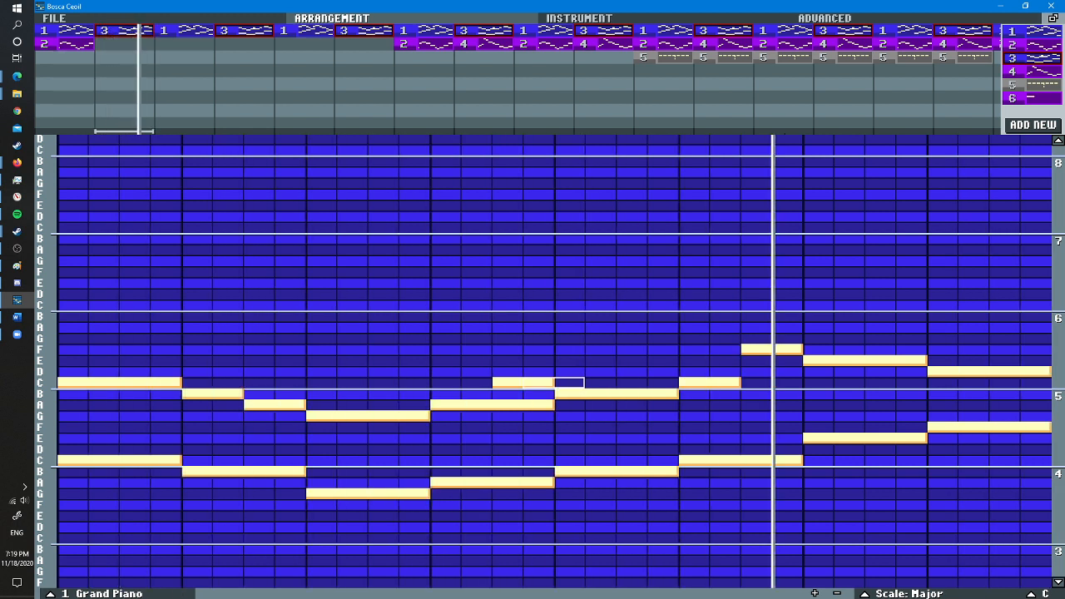
right_click(513, 383)
left_click(507, 371)
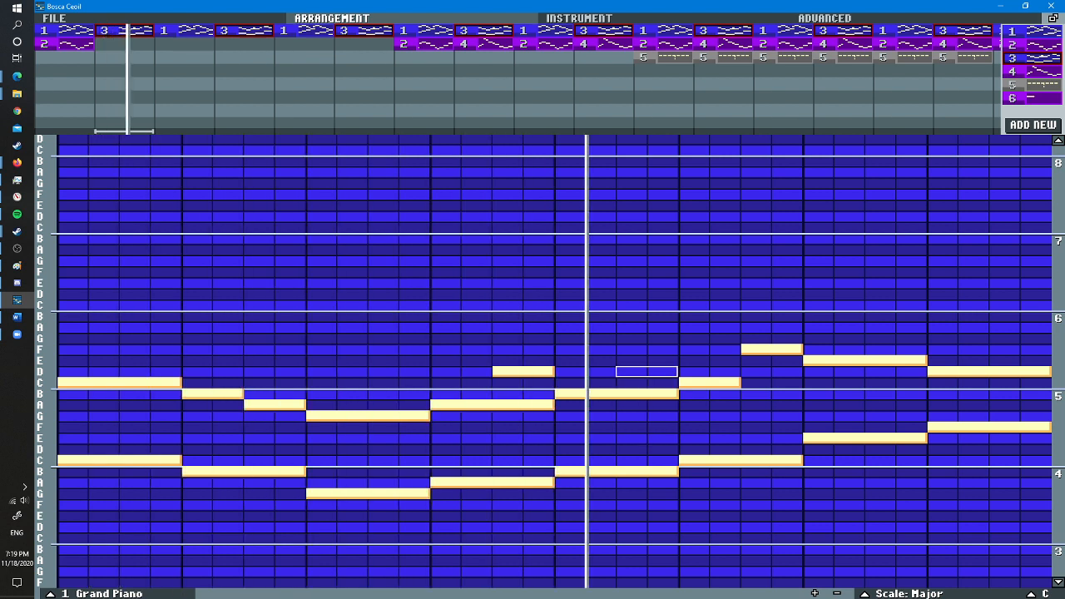
right_click(533, 371)
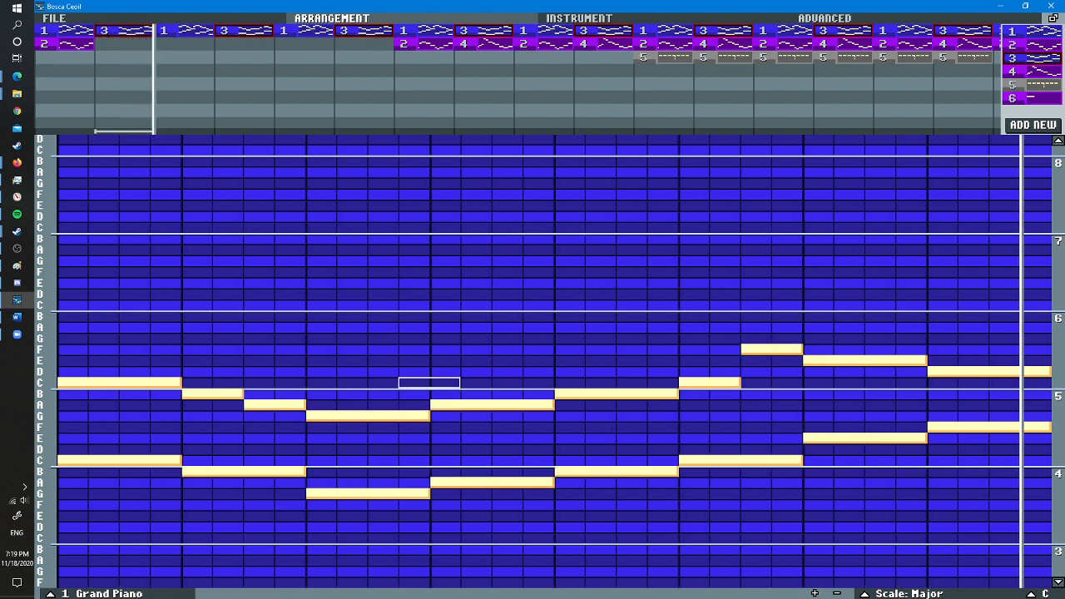
- Split the upper note on beat four into a two-step A followed by a two-step C
left_click(507, 404)
left_click(445, 404)
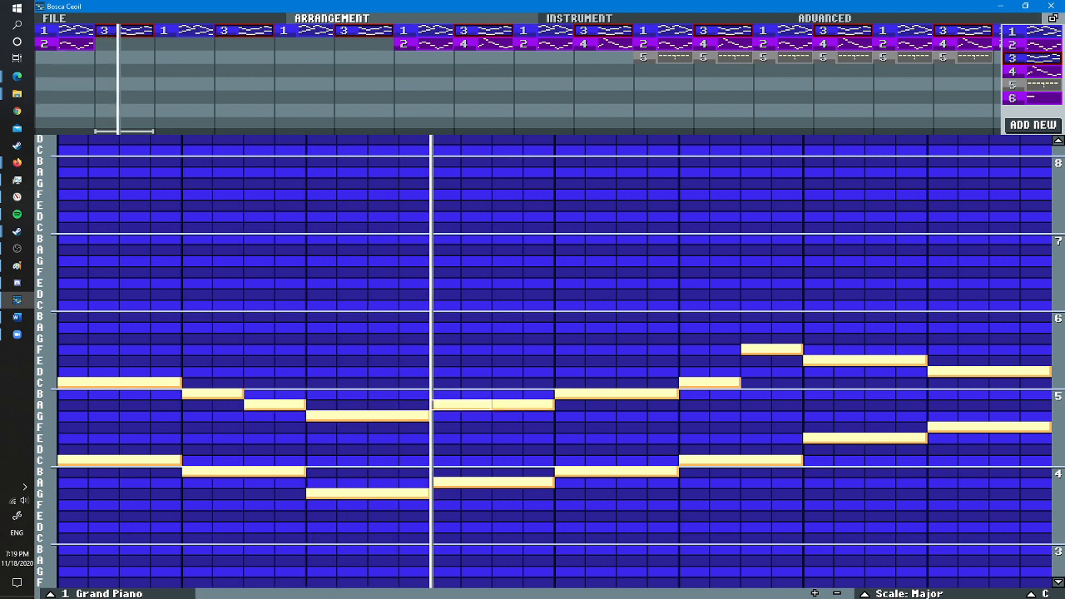
right_click(507, 404)
left_click(508, 394)
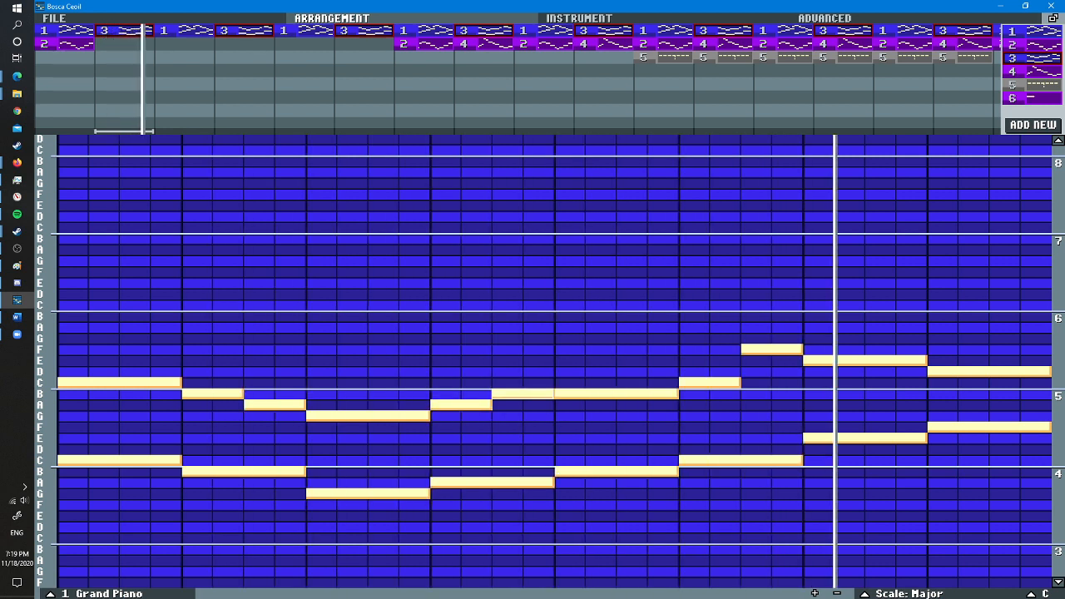
right_click(507, 393)
left_click(508, 382)
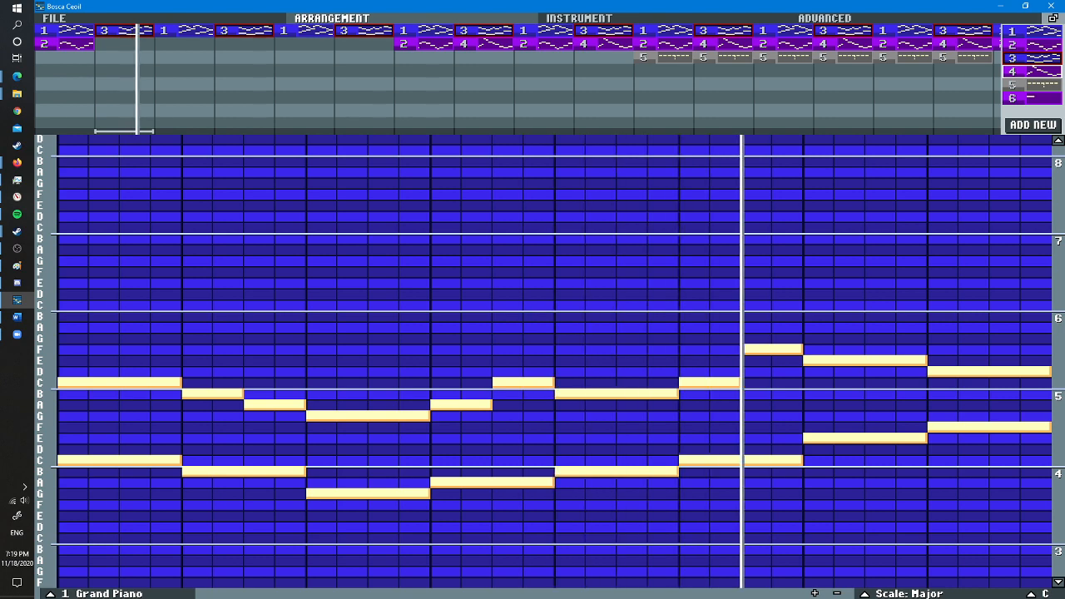
- Place clarinet pattern 4 under the piano in bar two, and set the loop to run from bar three to the end
left_click_drag(1031, 71, 106, 45)
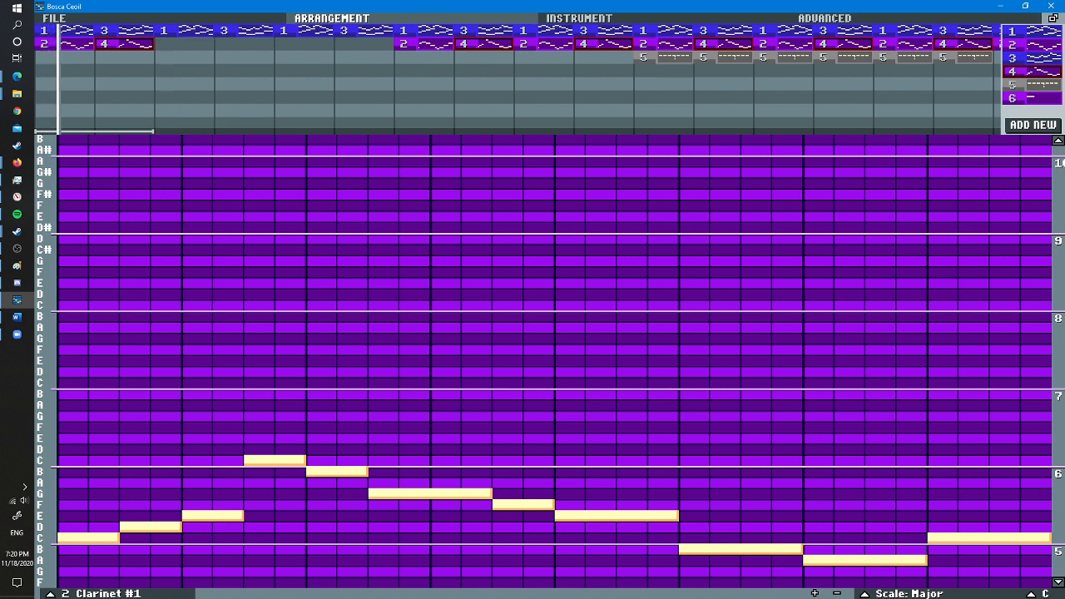
key("space")
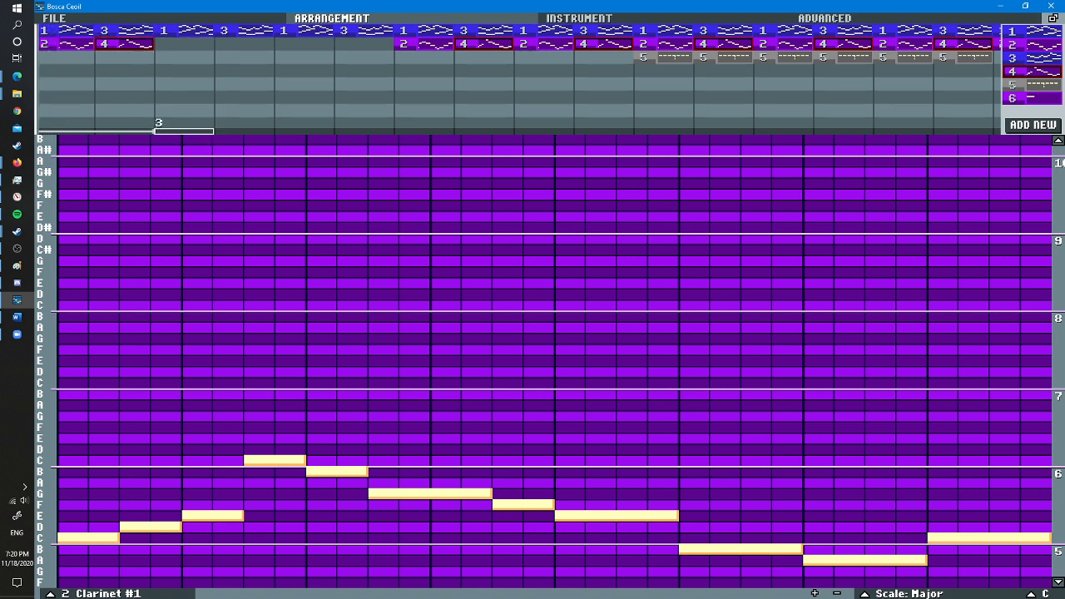
double_click(184, 130)
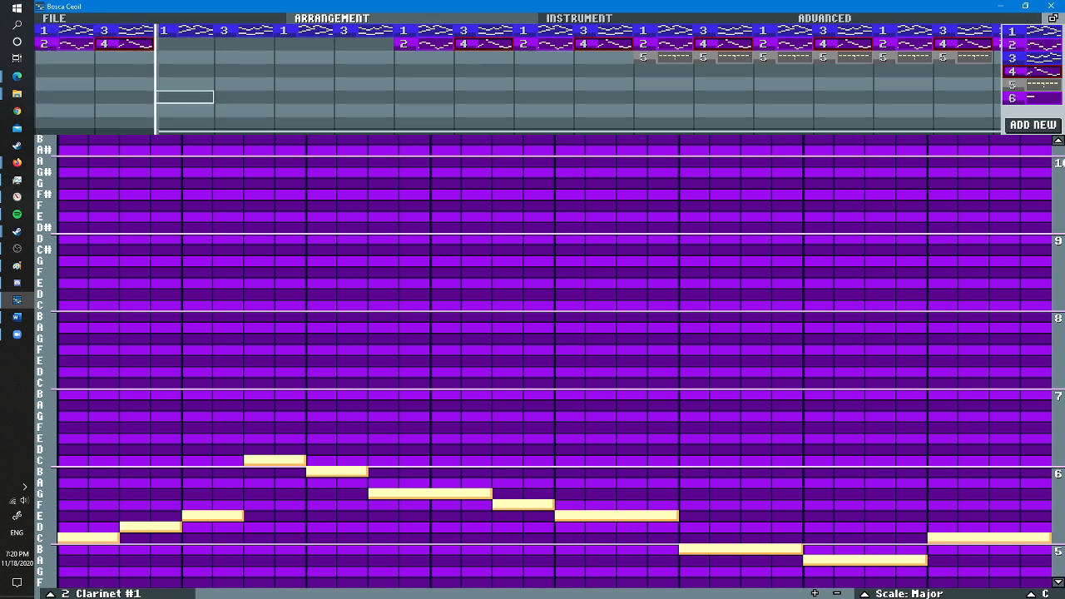
key("space")
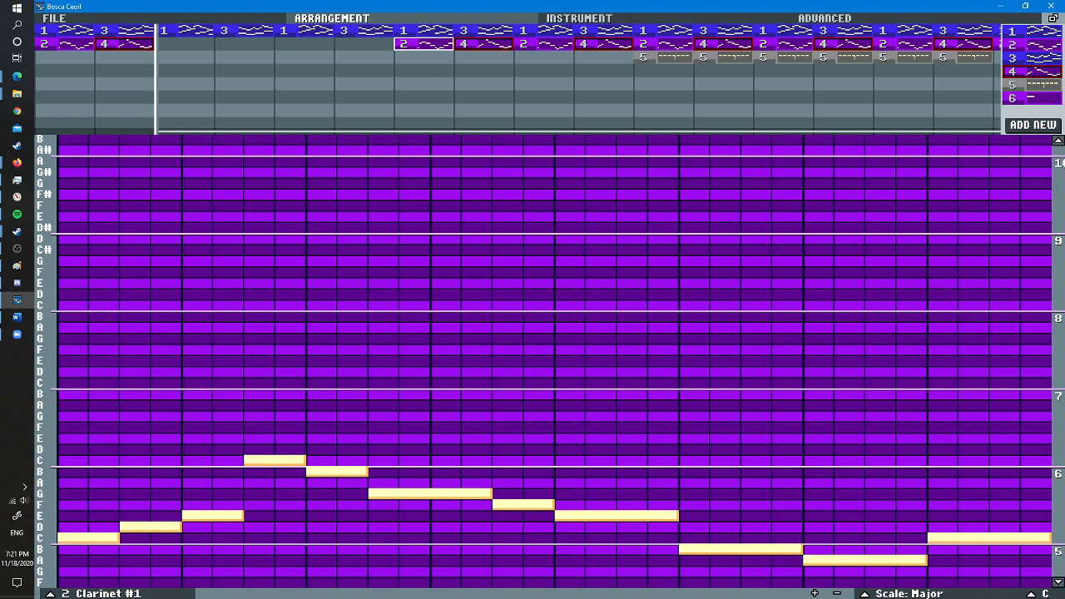
- Fill the second channel of bars three to six with clarinet patterns 2, 4, 2 and 4
left_click_drag(424, 44, 191, 46)
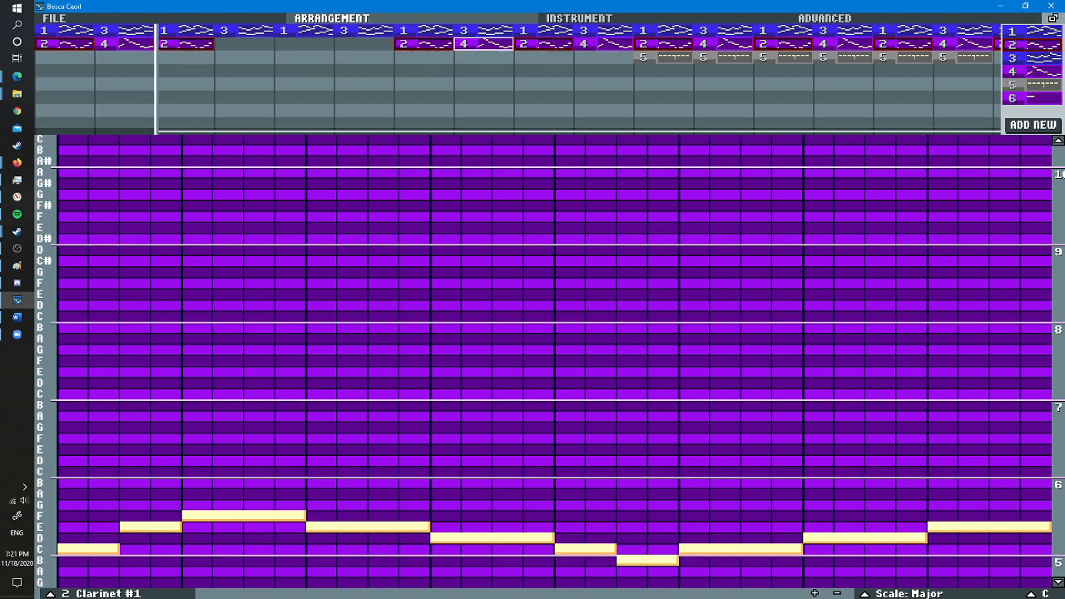
left_click_drag(483, 44, 245, 45)
left_click_drag(420, 44, 303, 44)
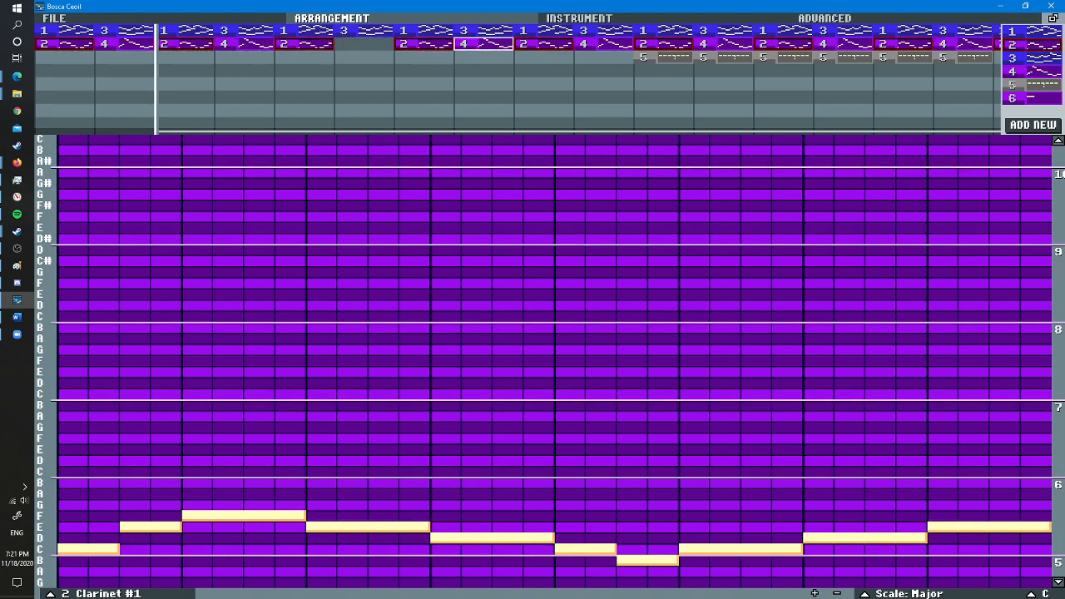
left_click_drag(482, 44, 364, 44)
- Remove the piano patterns from bars three to six so the clarinet plays there alone
right_click(185, 30)
right_click(244, 30)
right_click(304, 31)
right_click(363, 31)
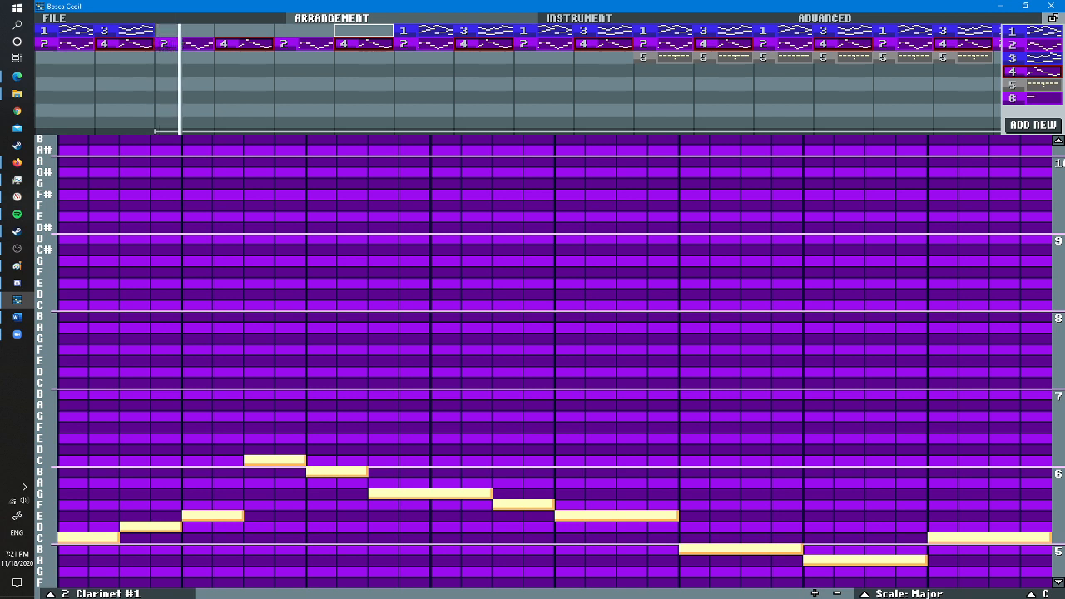
key("Return")
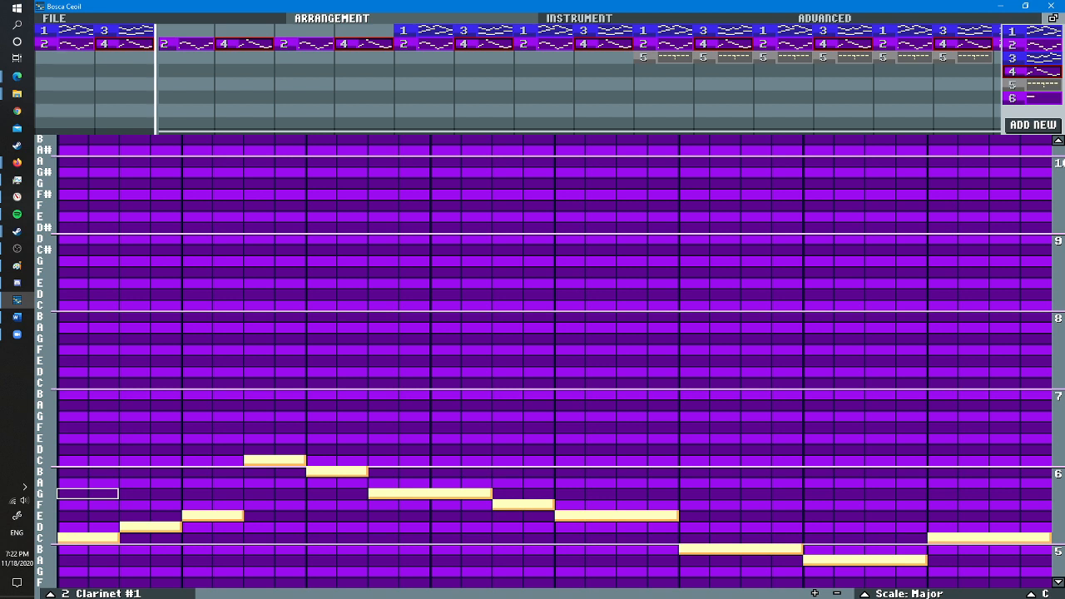
- Examine the notes of clarinet pattern 4, then those of clarinet pattern 2
left_click(244, 44)
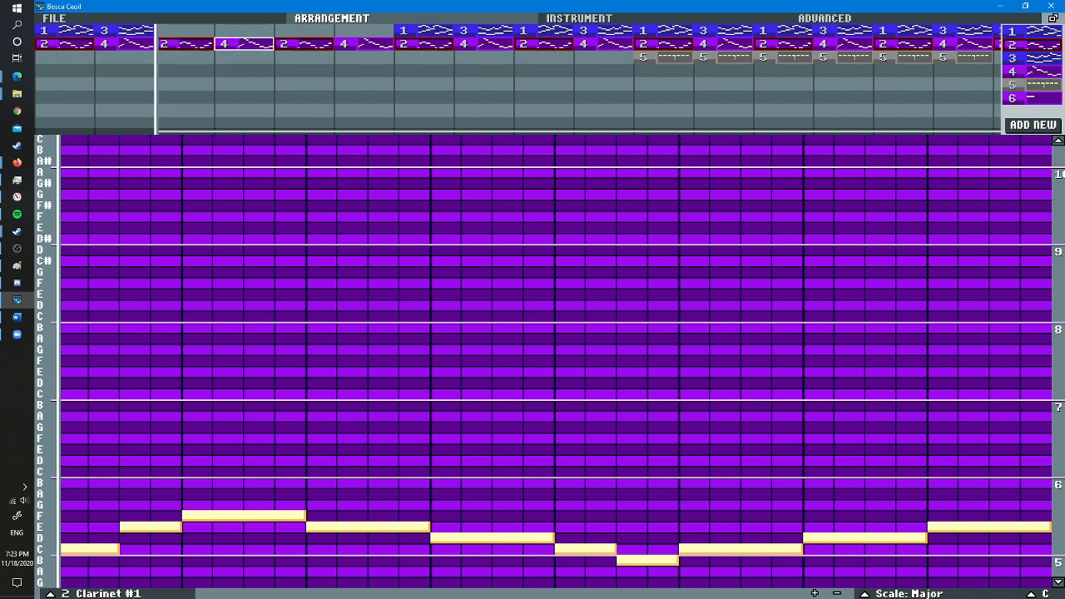
left_click(242, 43)
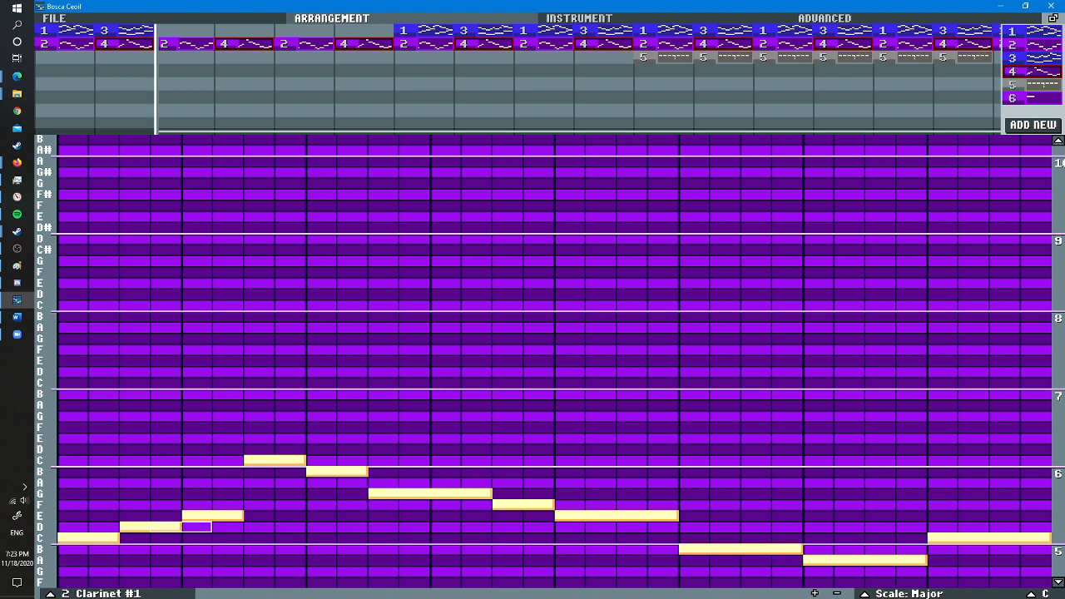
left_click(186, 43)
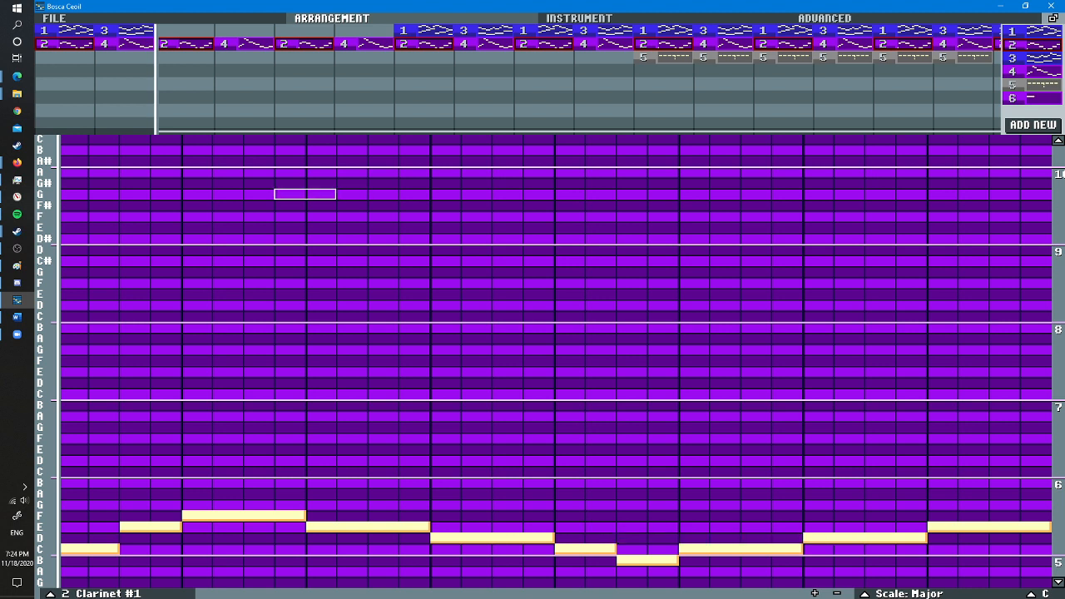
- Set the song's tempo to 120 BPM and start playback
left_click(55, 18)
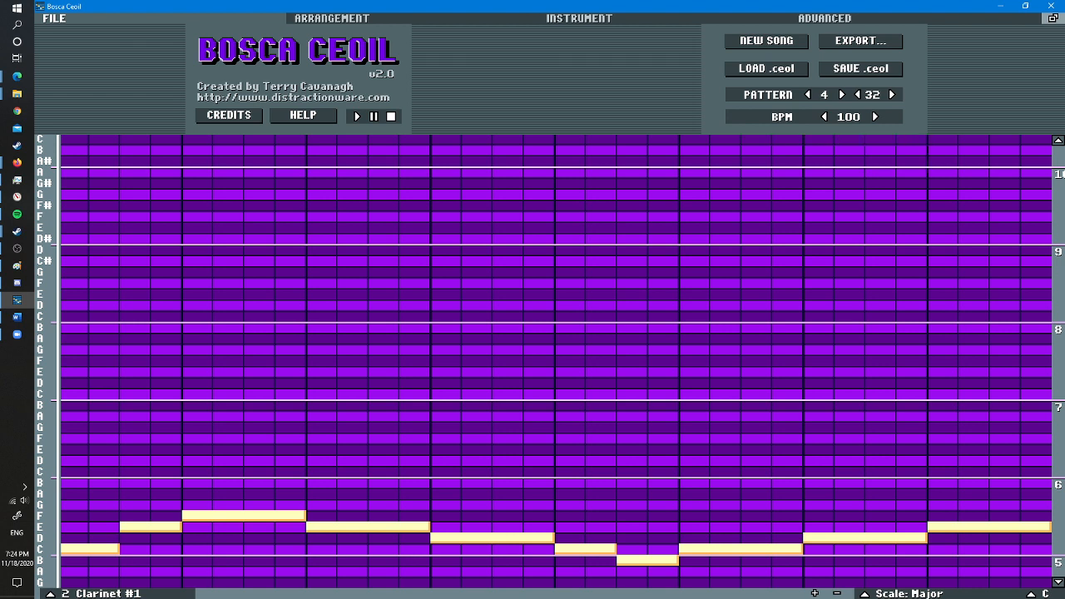
left_click(875, 117)
left_click(875, 117)
key("space")
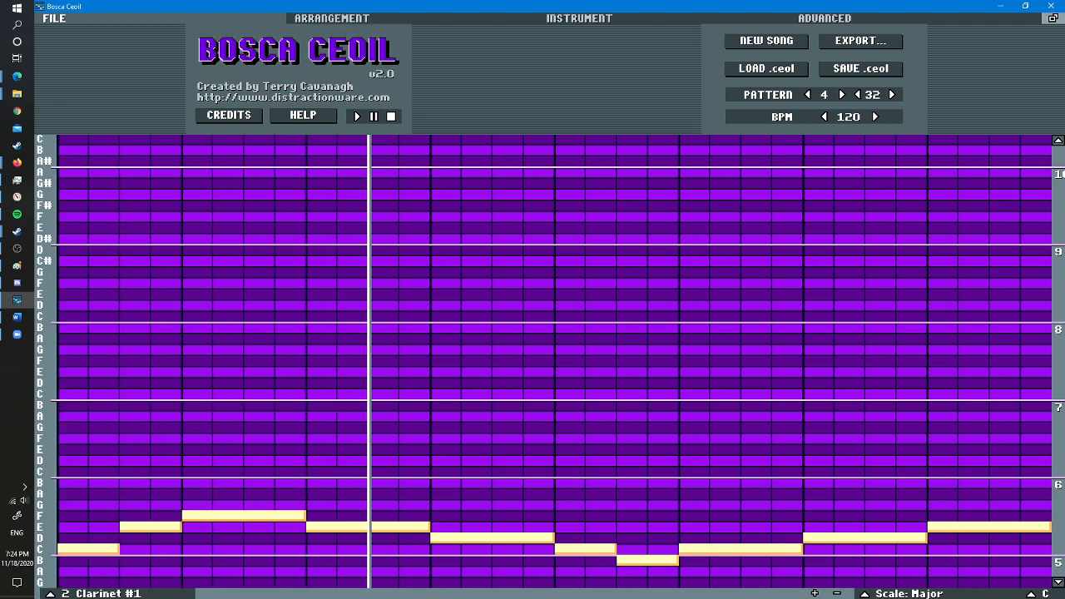
- Set the arrangement's loop to bars seven to ten, then check the file settings and return to the arrangement
left_click(331, 18)
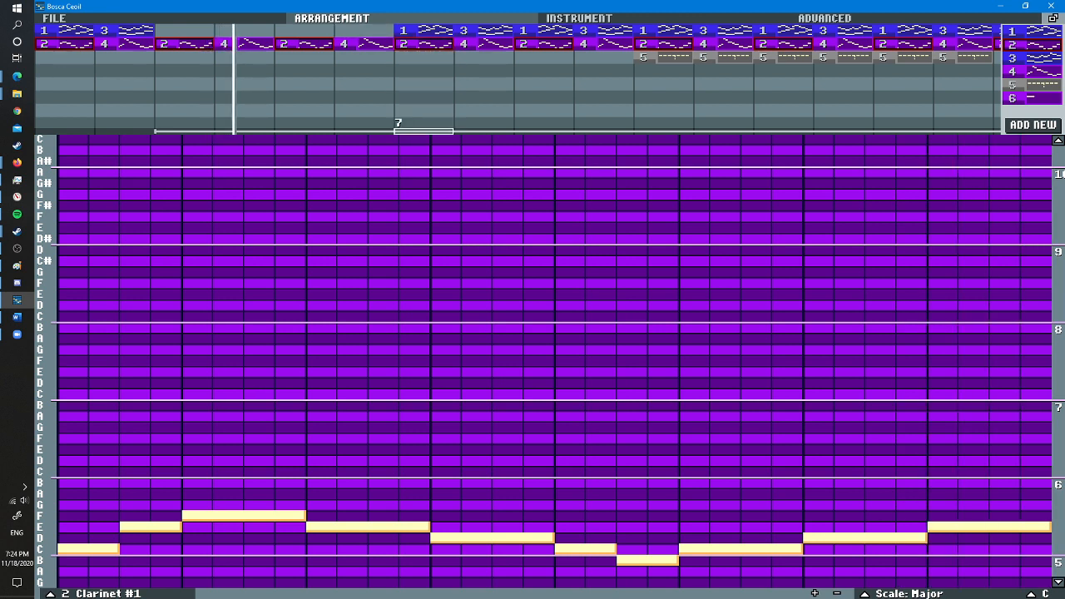
left_click(398, 125)
left_click_drag(490, 130, 601, 130)
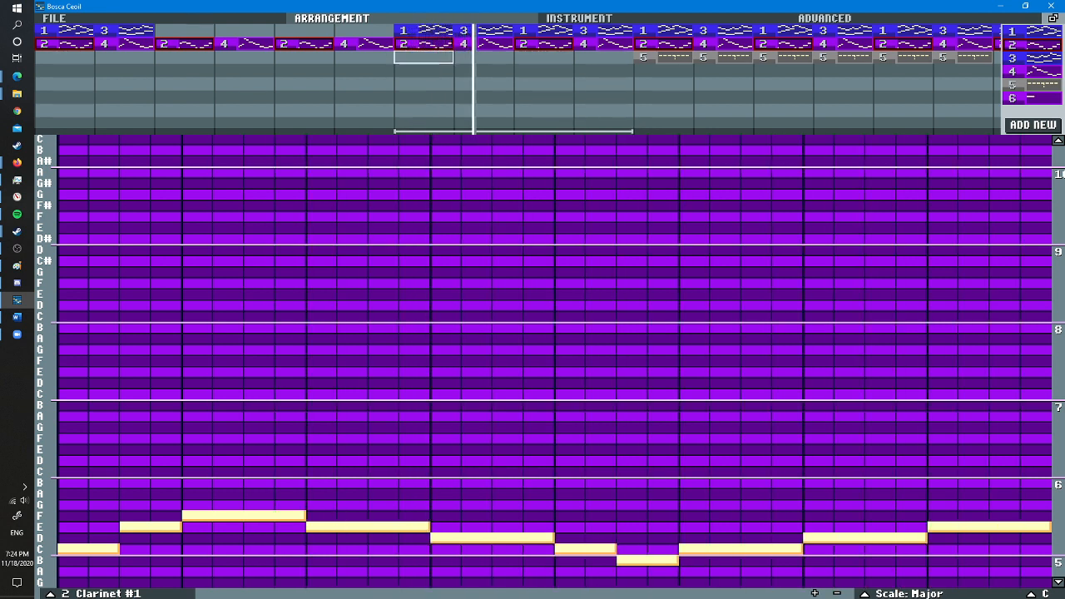
left_click(53, 17)
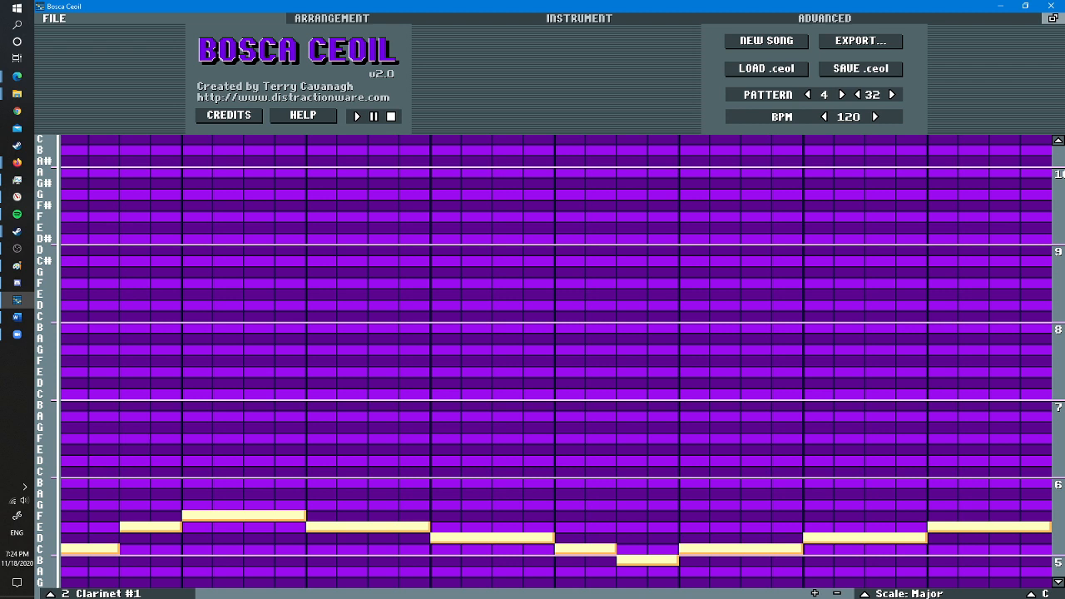
left_click(331, 17)
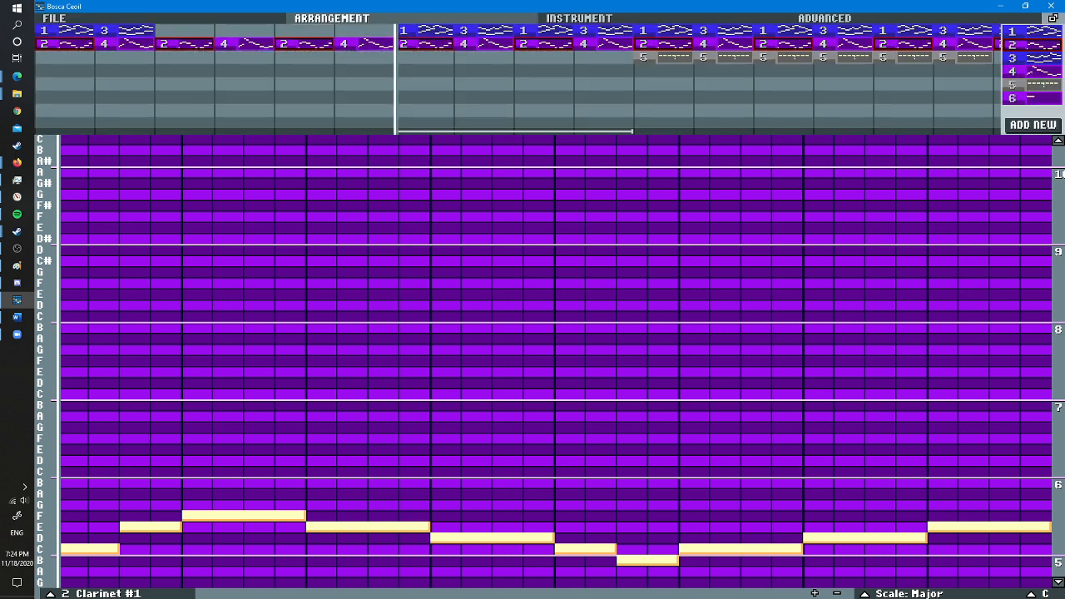
- Set the song's tempo to 100 BPM
left_click(54, 18)
left_click(824, 117)
left_click(824, 117)
left_click(825, 117)
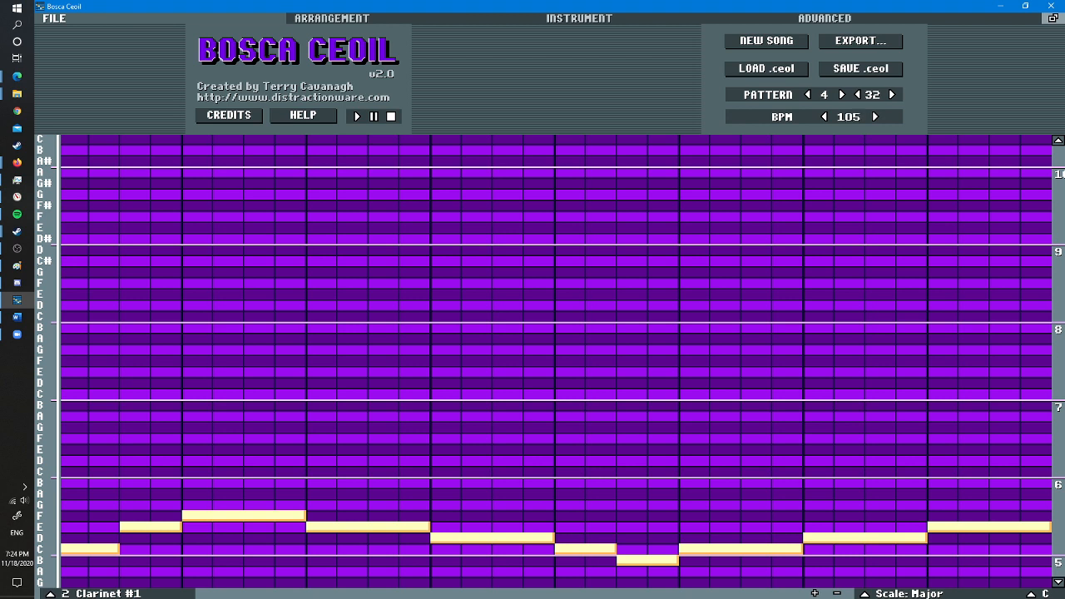
left_click(824, 116)
- Raise the third, fourth and fifth notes of clarinet pattern 2 to G, F and E, and play the result
scroll(196, 505, "up", 2)
left_click(187, 504)
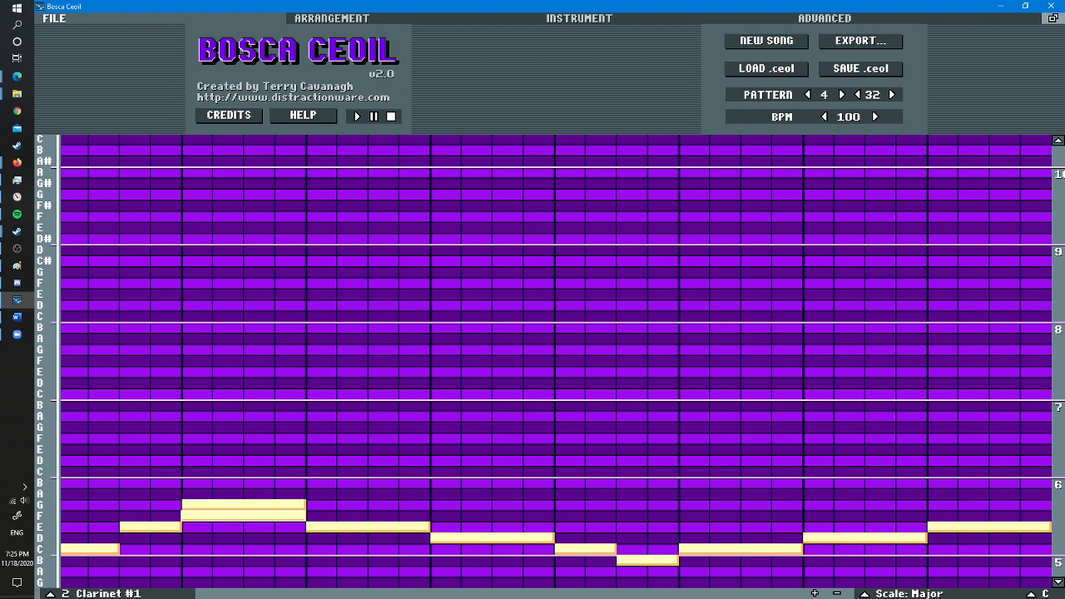
right_click(247, 514)
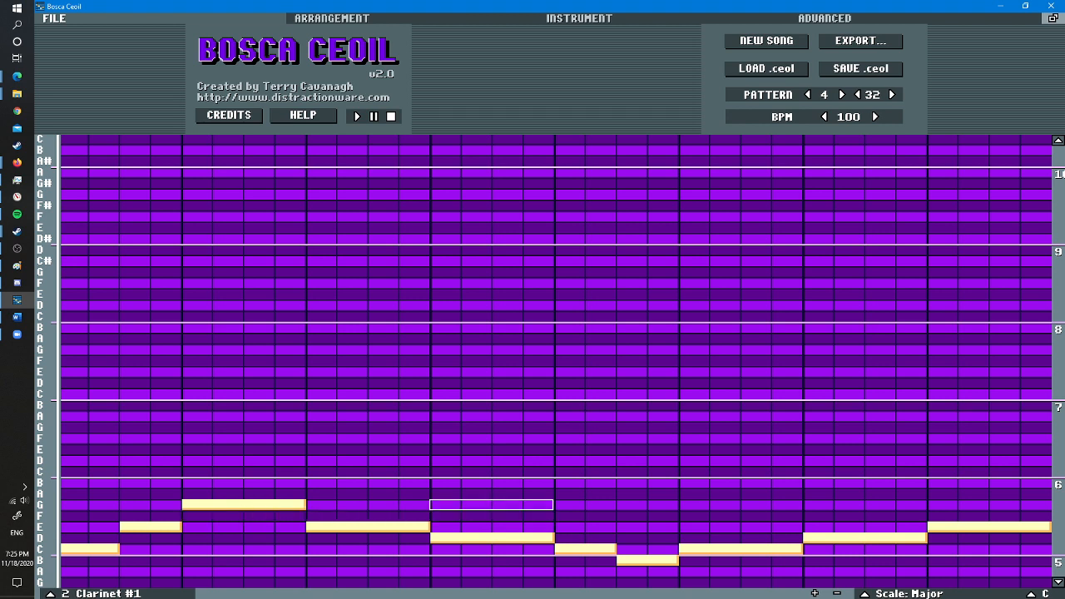
key("space")
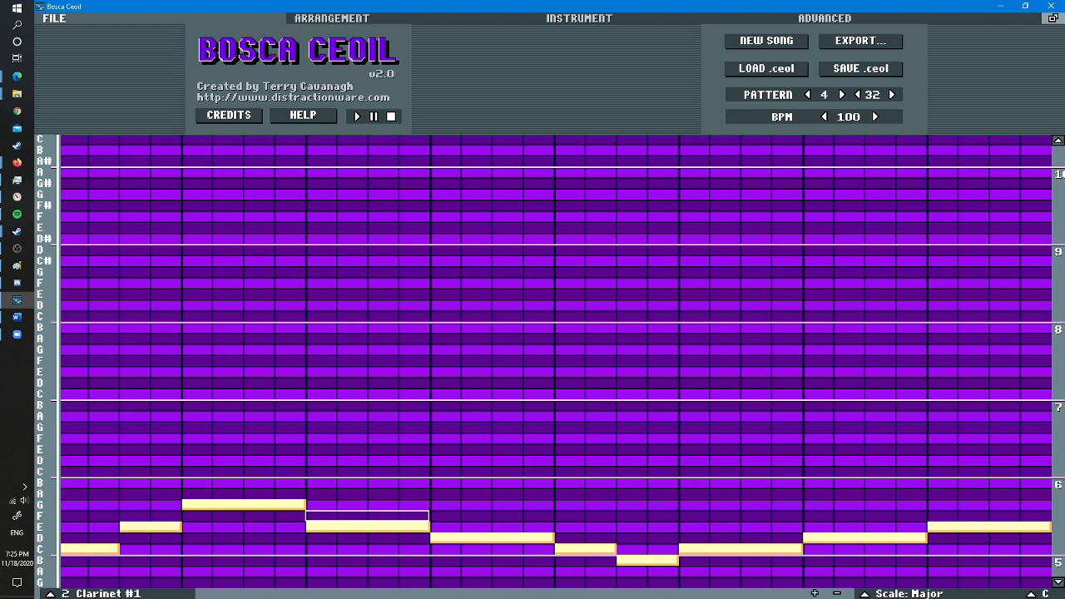
left_click(321, 516)
left_click(445, 526)
right_click(394, 527)
right_click(445, 537)
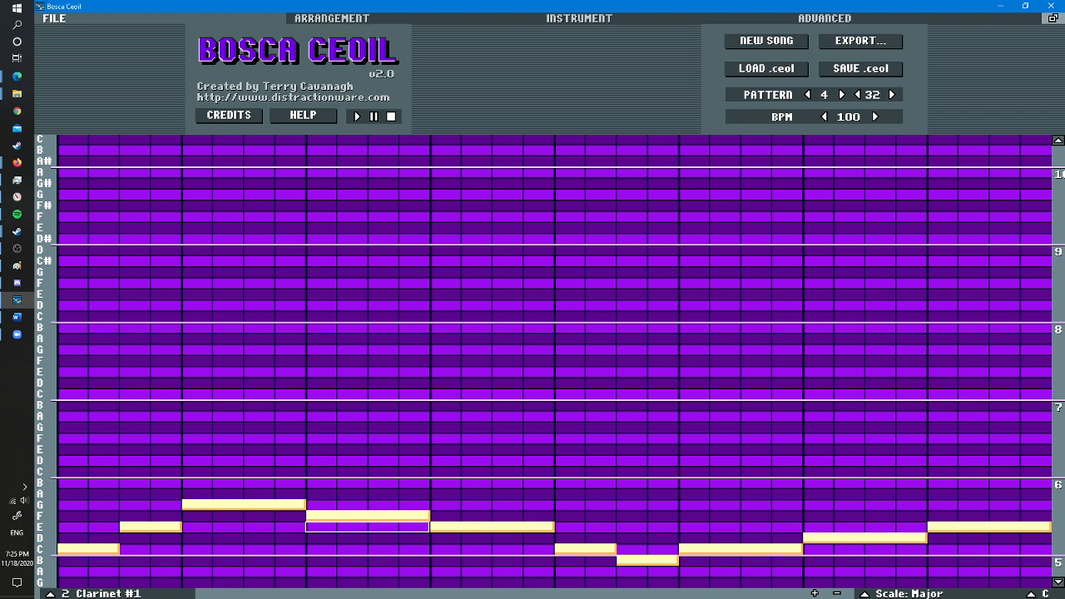
key("space")
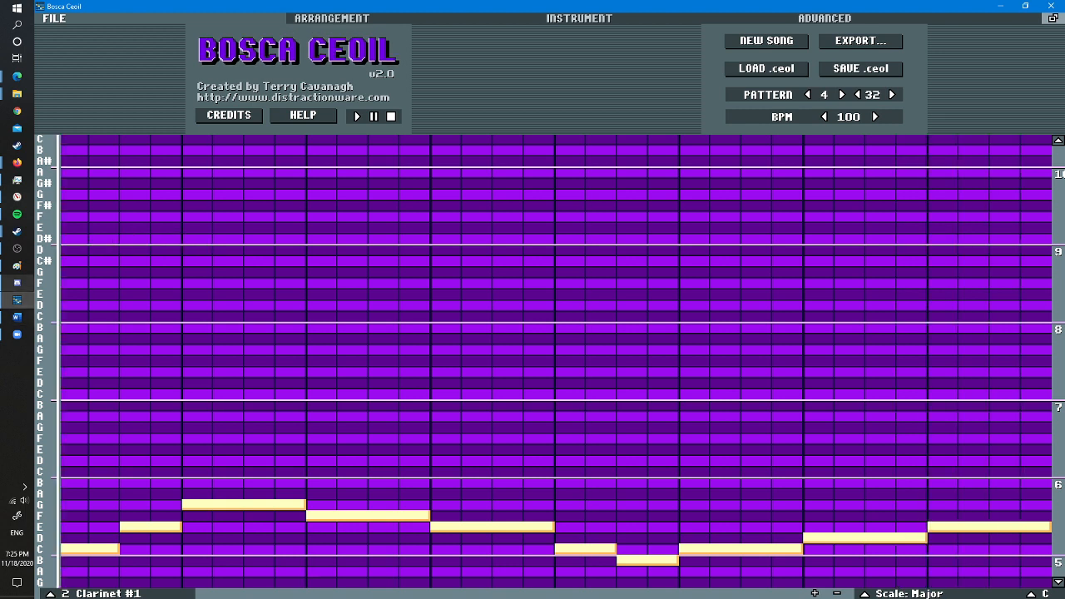
- Check the clarinet's instrument settings, then compare the notes of piano patterns 1 and 3
left_click(365, 18)
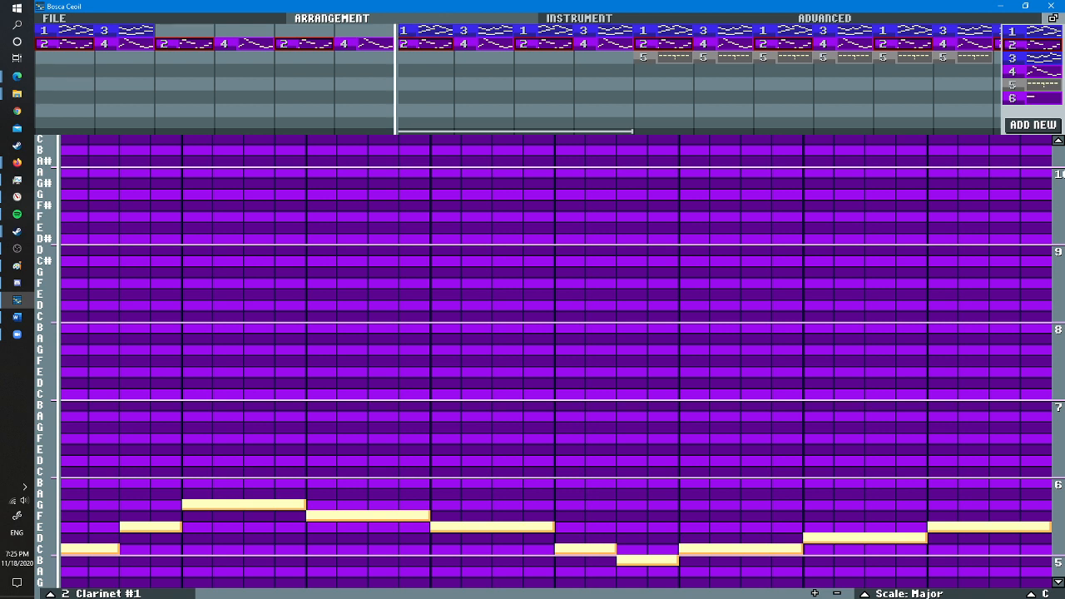
left_click(579, 18)
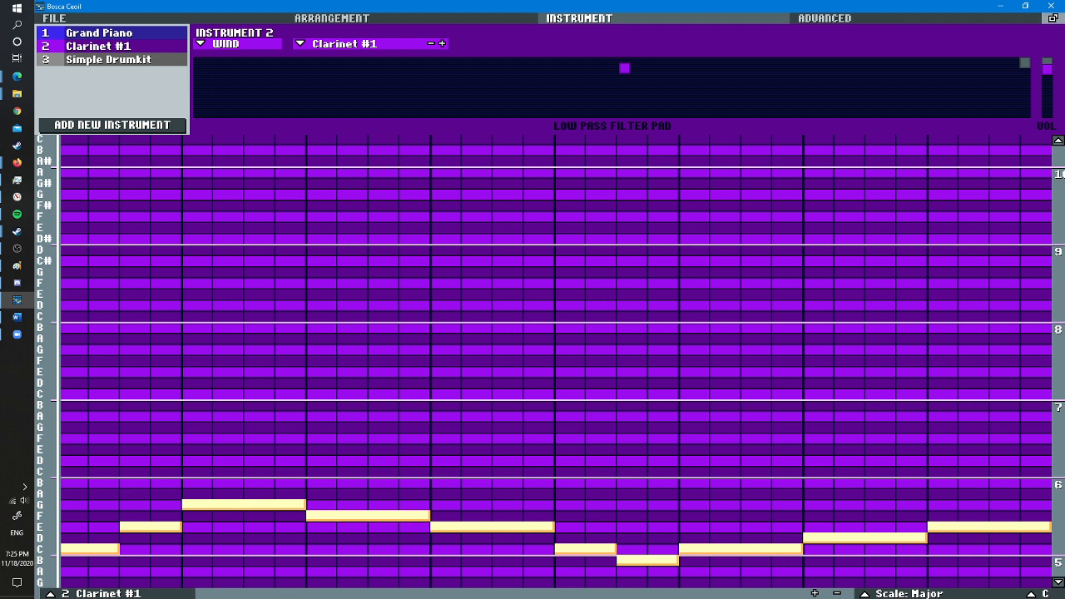
left_click(332, 18)
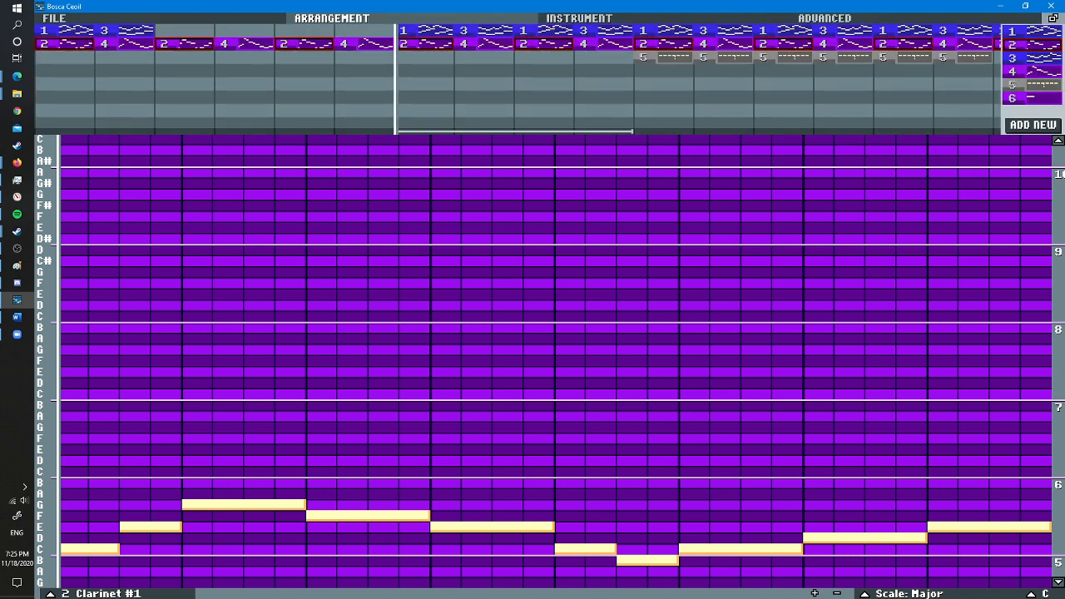
left_click(425, 31)
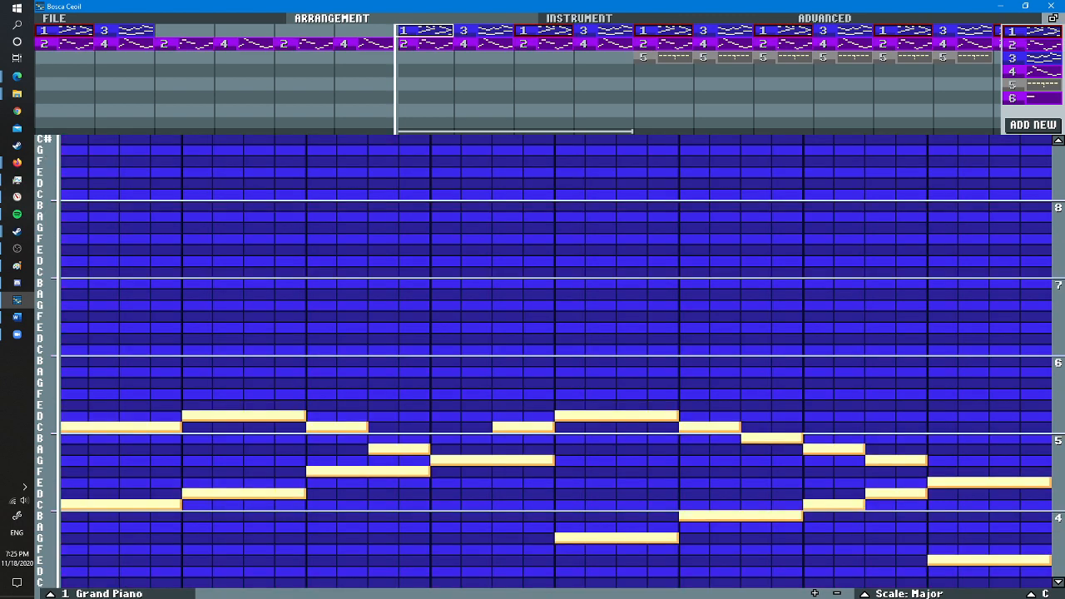
left_click(478, 31)
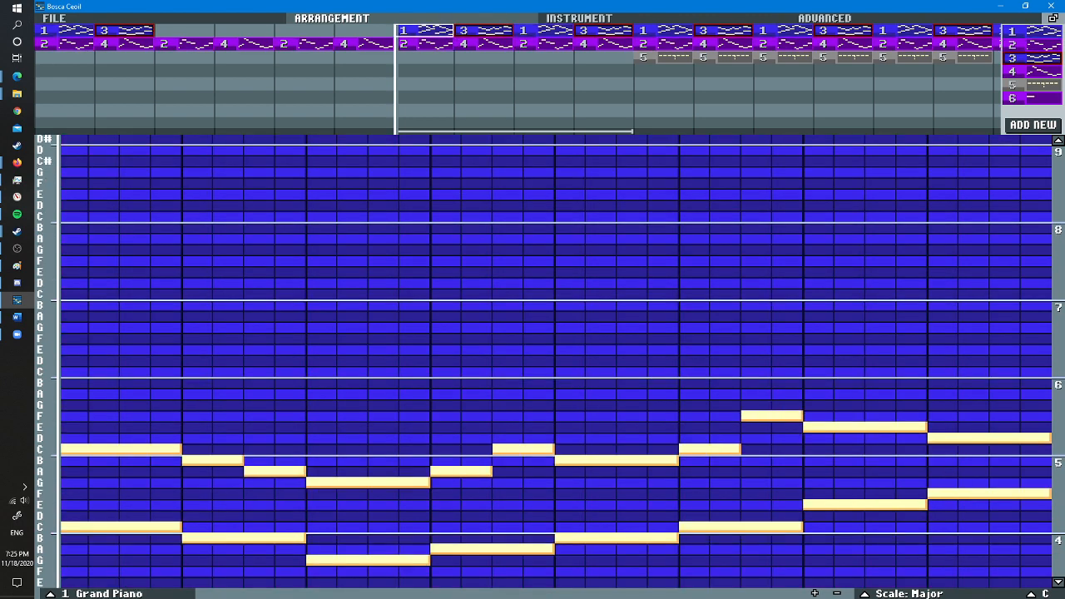
left_click(428, 32)
left_click(479, 31)
left_click(428, 32)
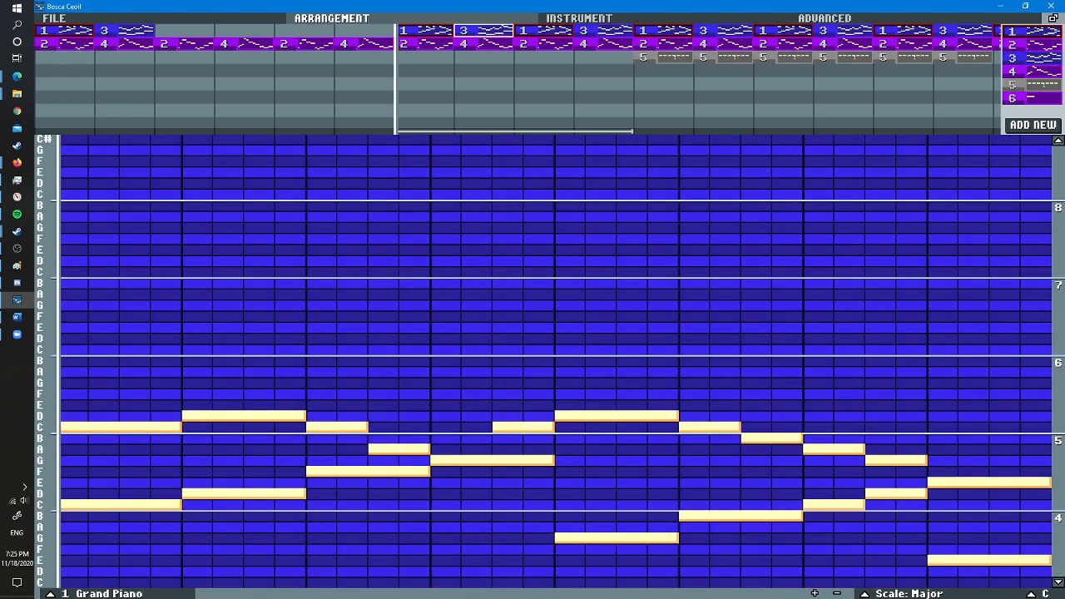
left_click(478, 32)
- Review clarinet pattern 2, piano patterns 1 and 3 and drumkit pattern 5 against each other, toggling playback
left_click(425, 43)
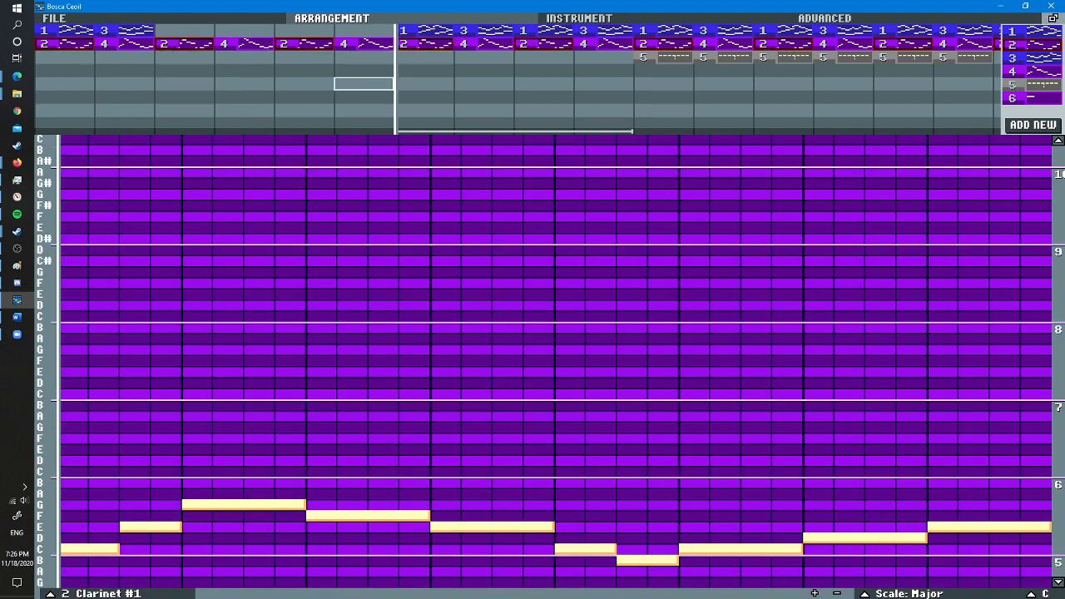
left_click(425, 32)
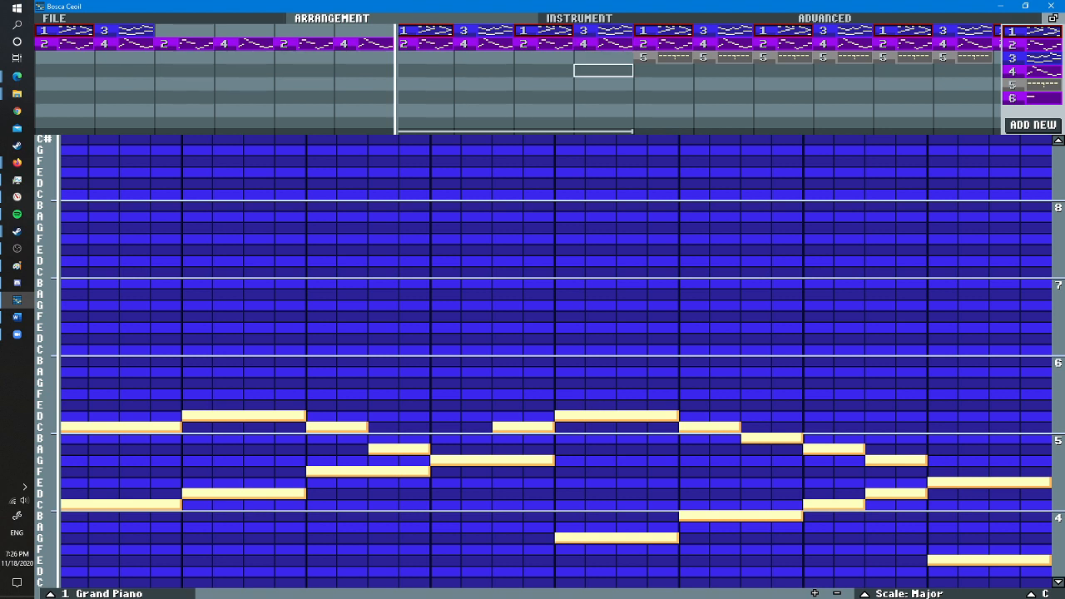
key("space")
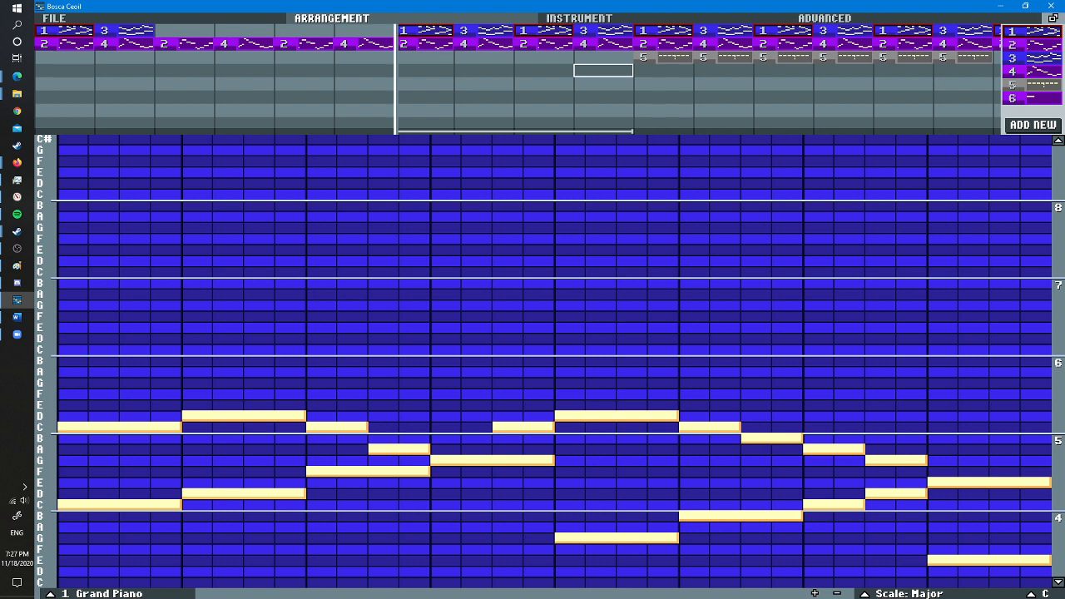
left_click(483, 31)
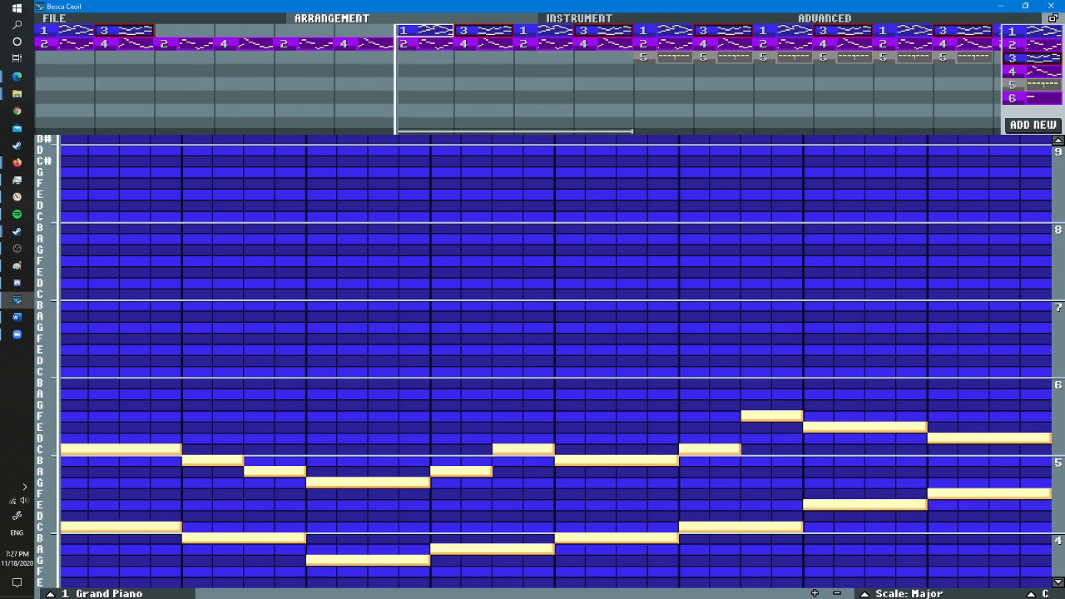
left_click(425, 30)
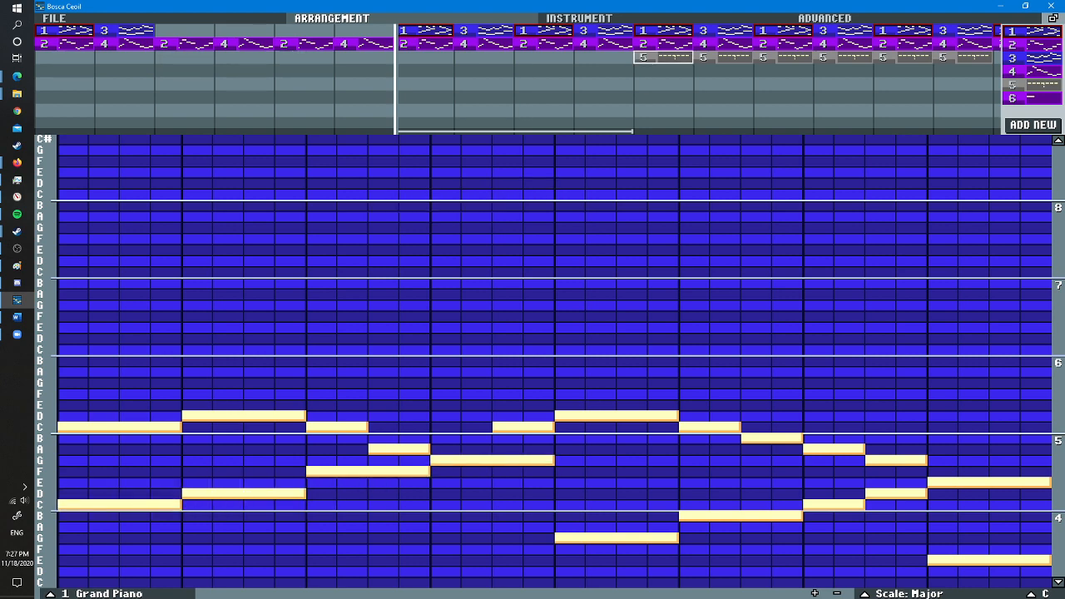
left_click(663, 57)
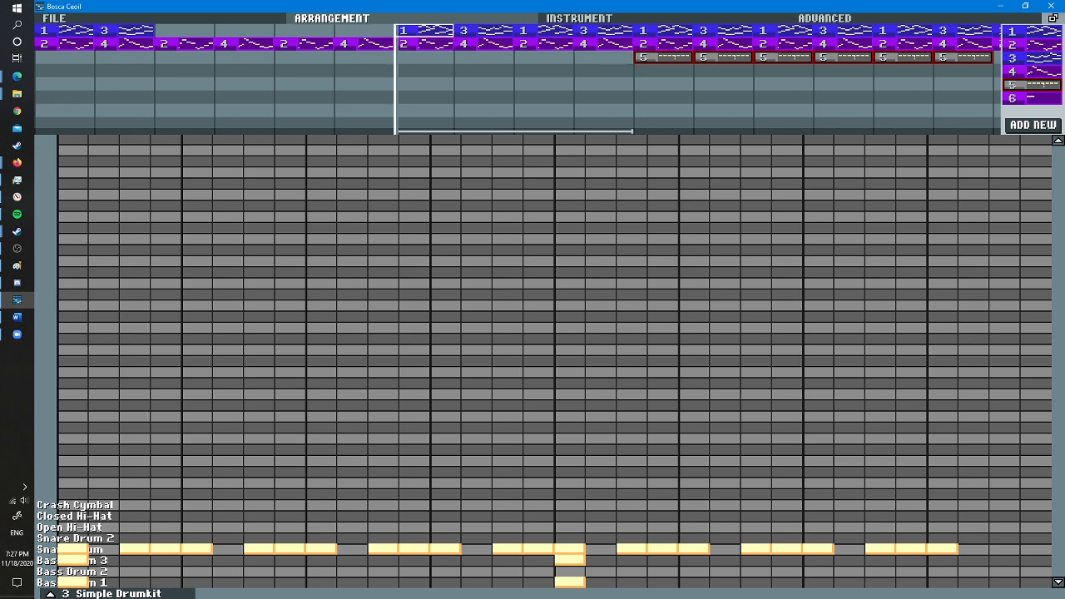
left_click(424, 31)
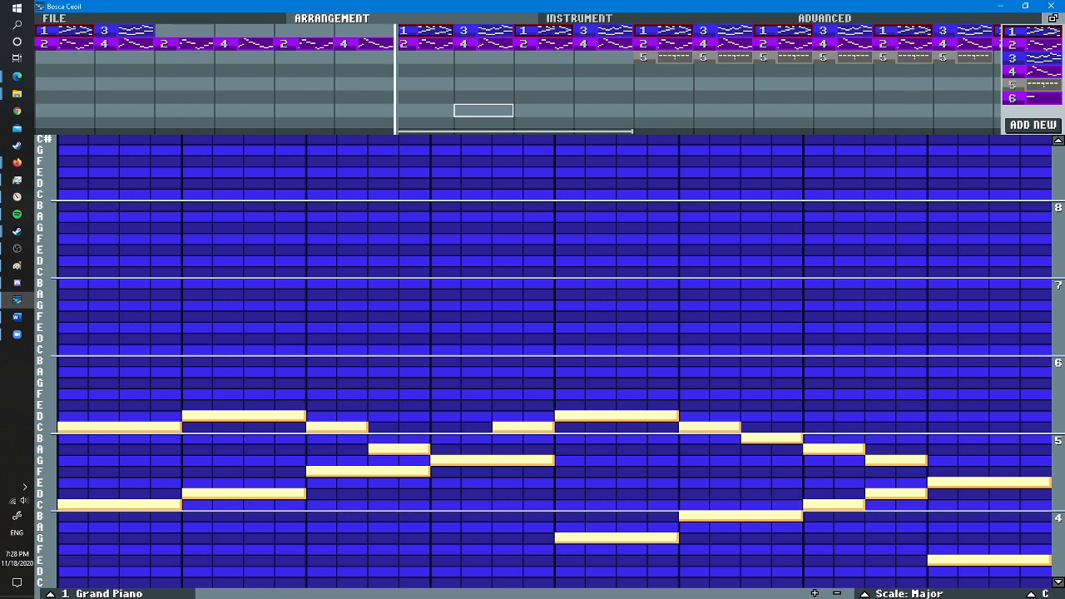
key("space")
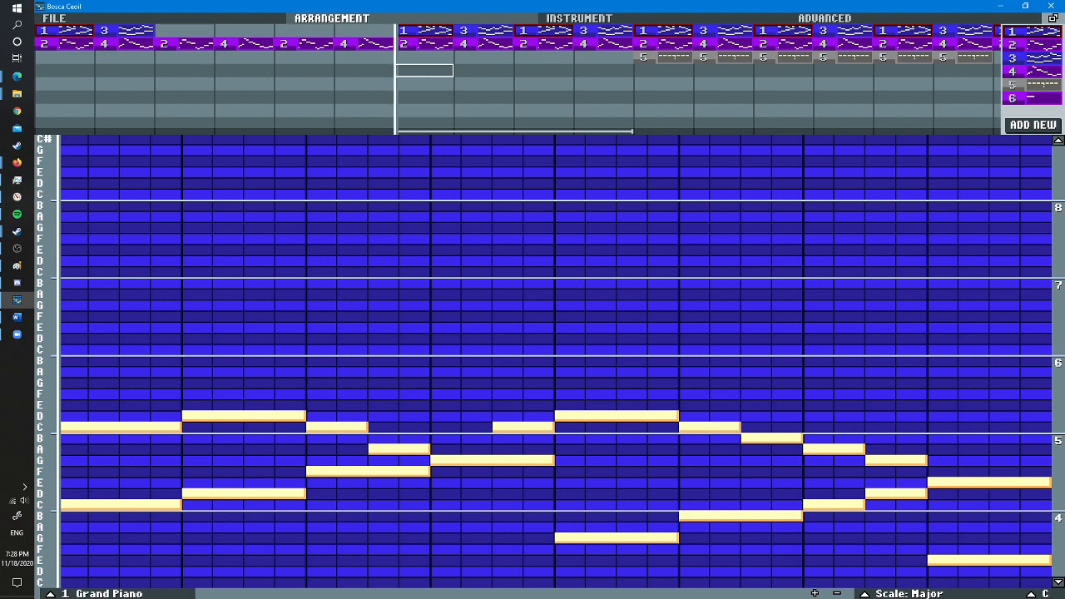
left_click(424, 43)
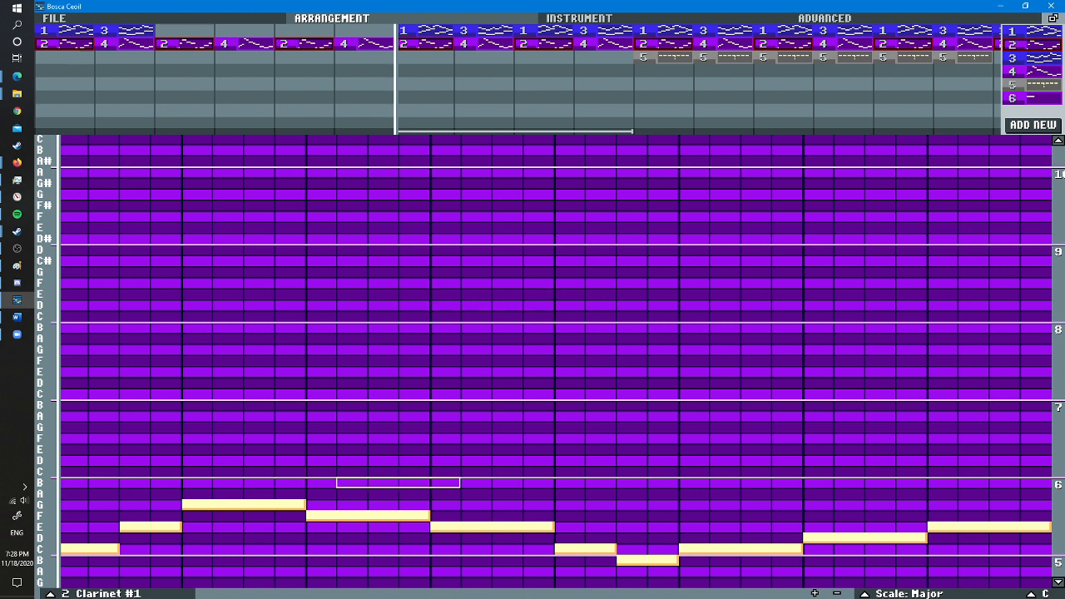
scroll(133, 549, "down", 3)
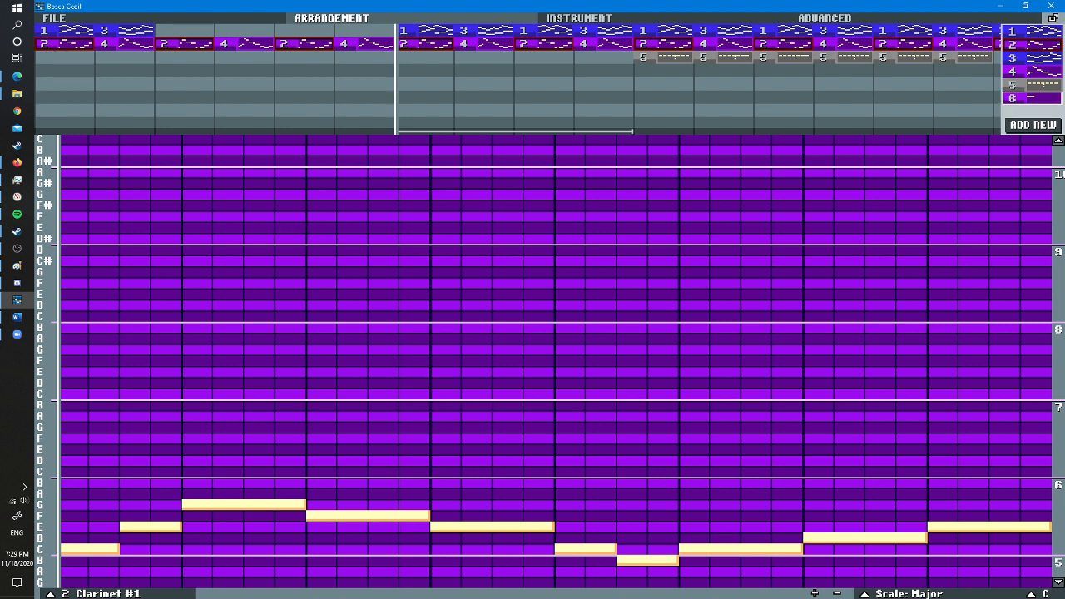
- Add a new empty clarinet pattern and remove the clarinet patterns from bars three and four
left_click(1031, 98)
left_click(578, 18)
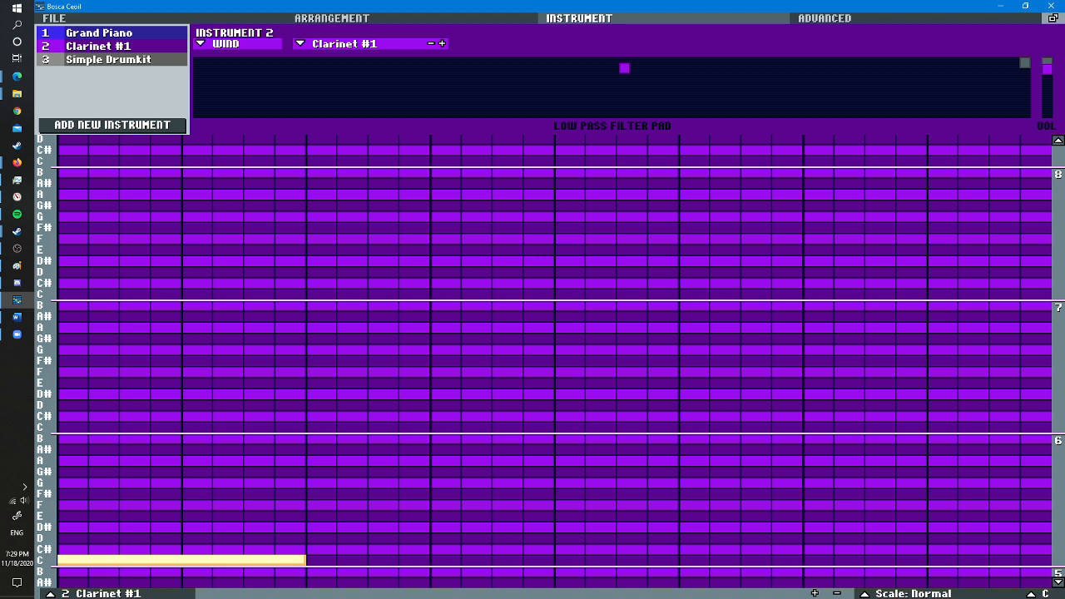
left_click(332, 17)
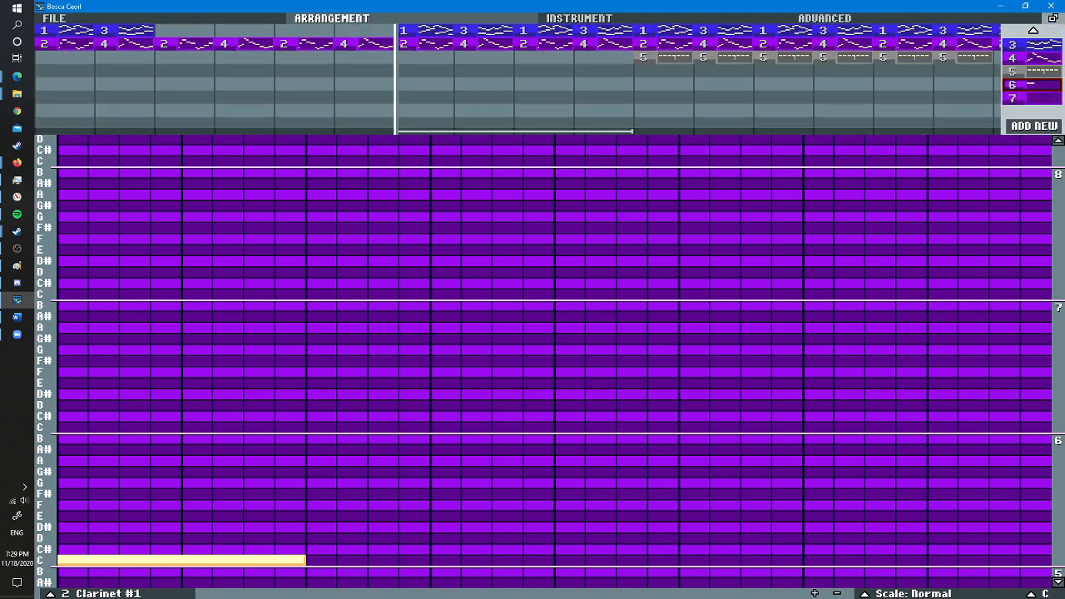
left_click(1032, 125)
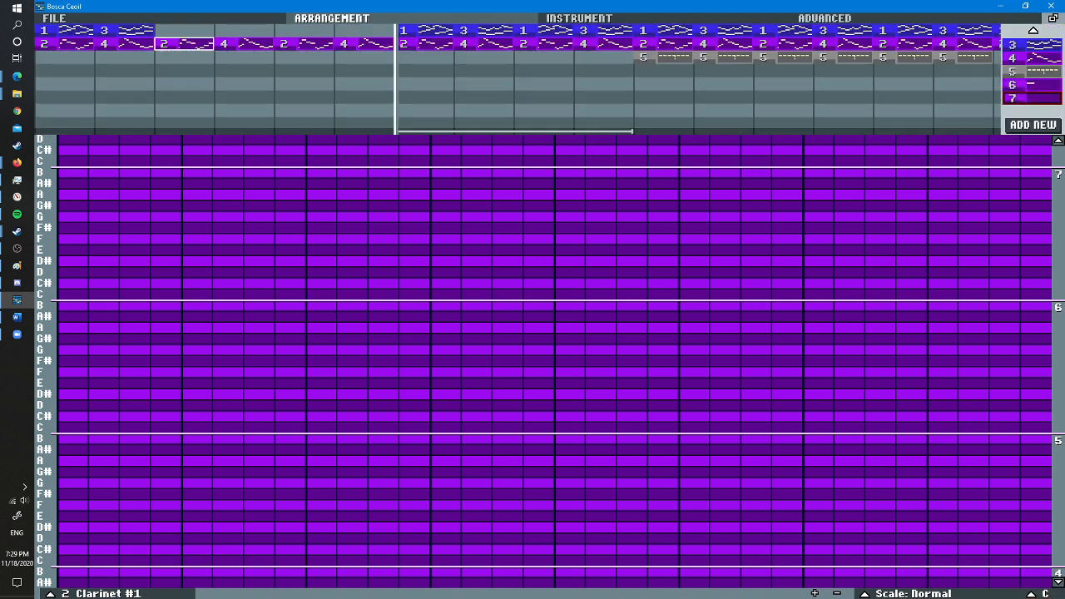
right_click(185, 44)
right_click(244, 44)
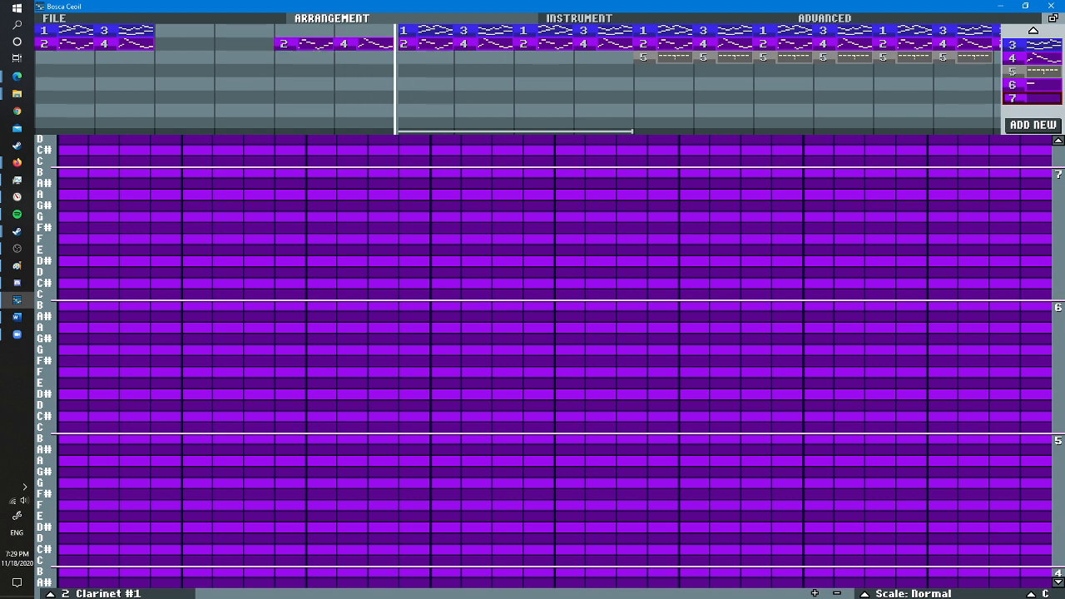
- Set the new clarinet pattern's scale to Minor and place the pattern on the clarinet row in bar three
left_click(907, 593)
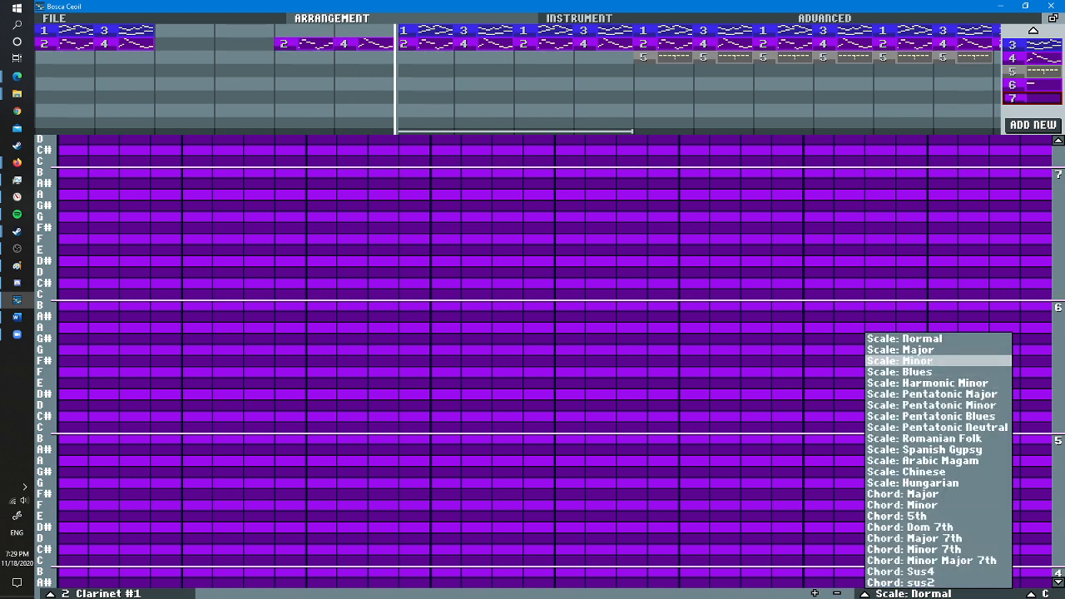
left_click(899, 360)
left_click(304, 43)
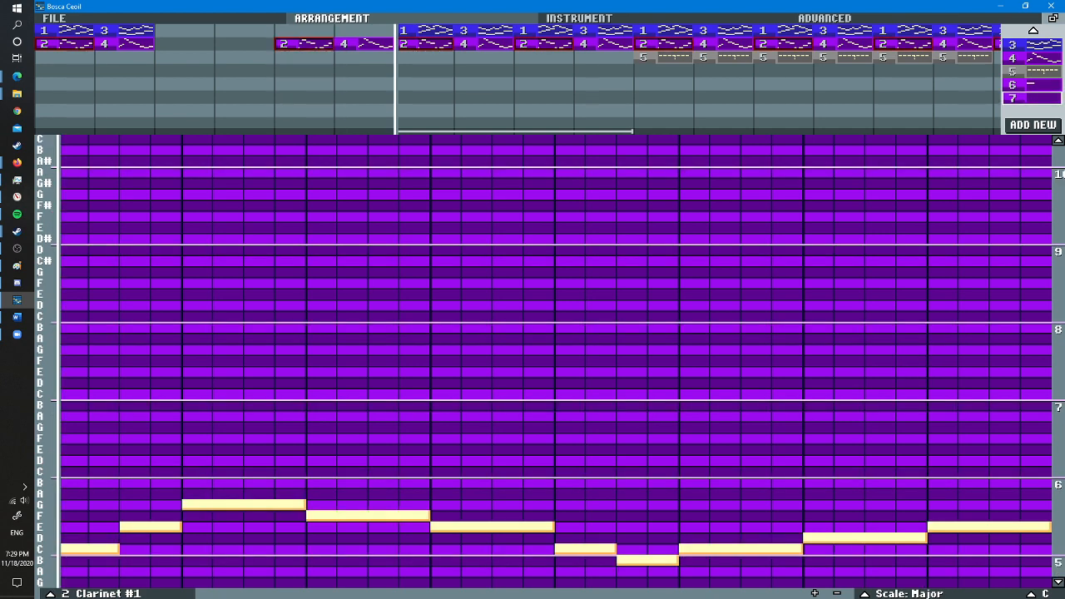
left_click_drag(1031, 97, 175, 44)
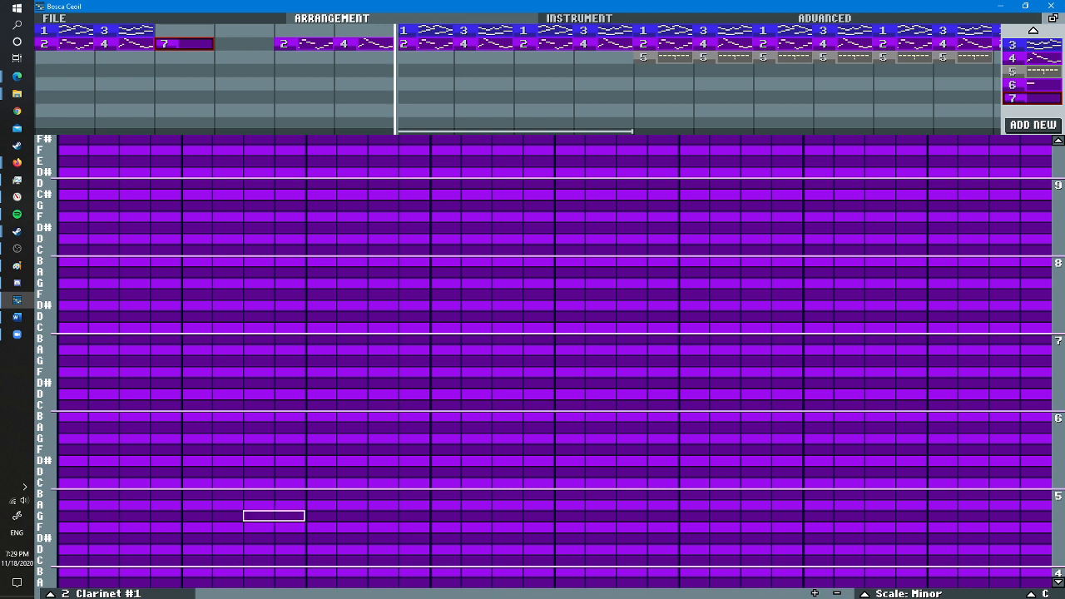
- Enter consecutive notes in the new clarinet pattern: C and D# two steps long, followed by G, F and D# four steps each
left_click(64, 483)
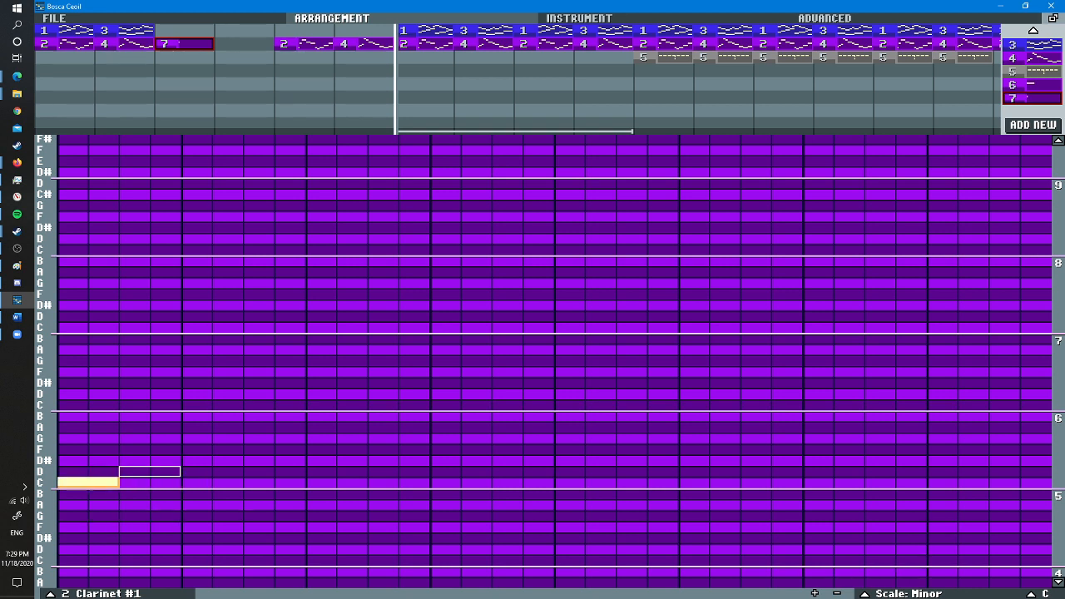
left_click(125, 460)
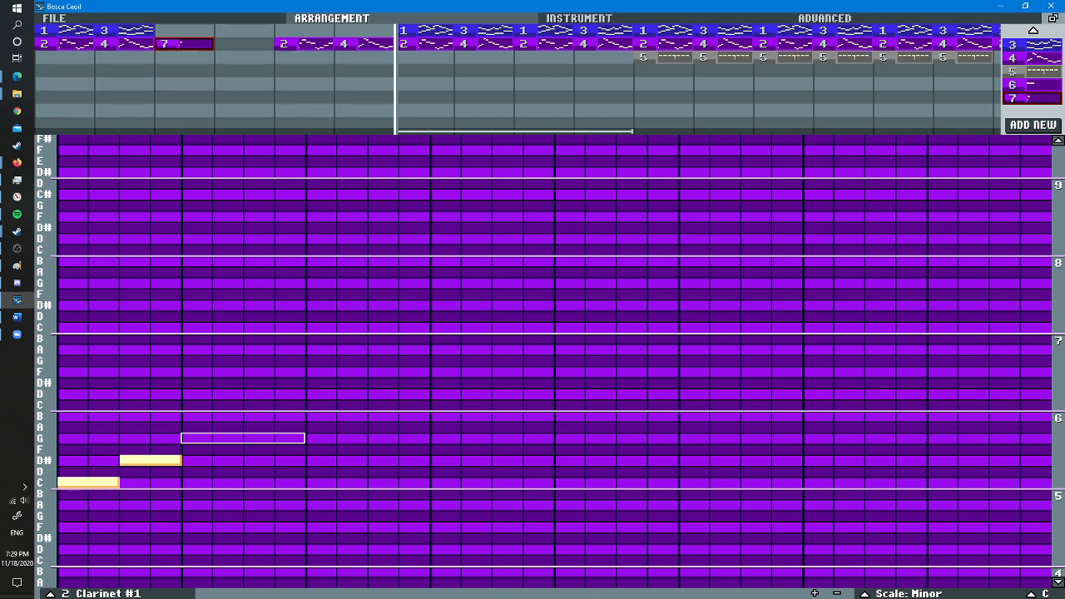
left_click(186, 437)
left_click(311, 449)
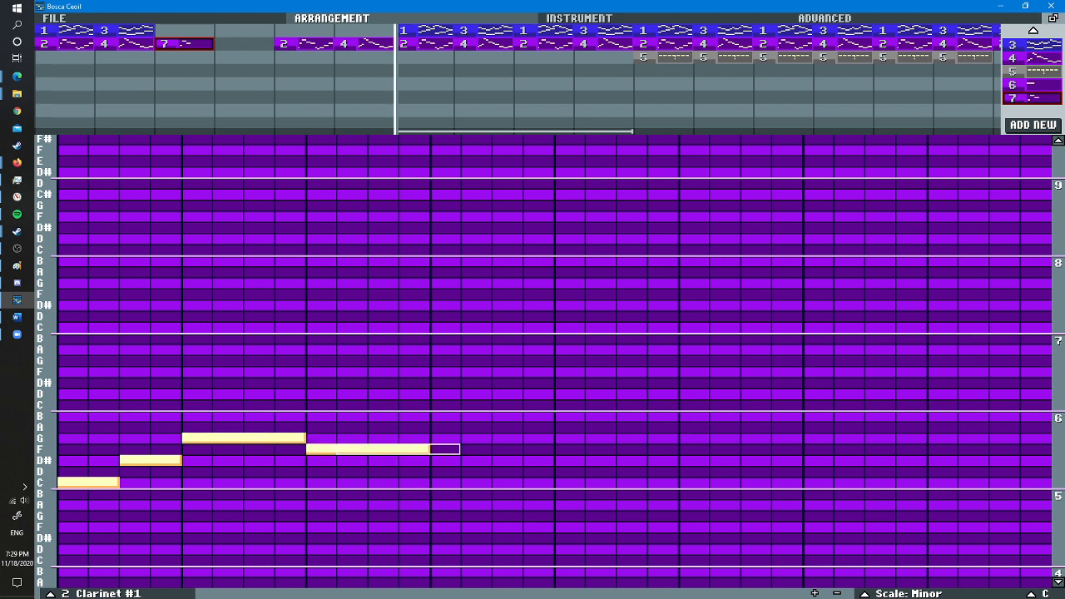
left_click(434, 460)
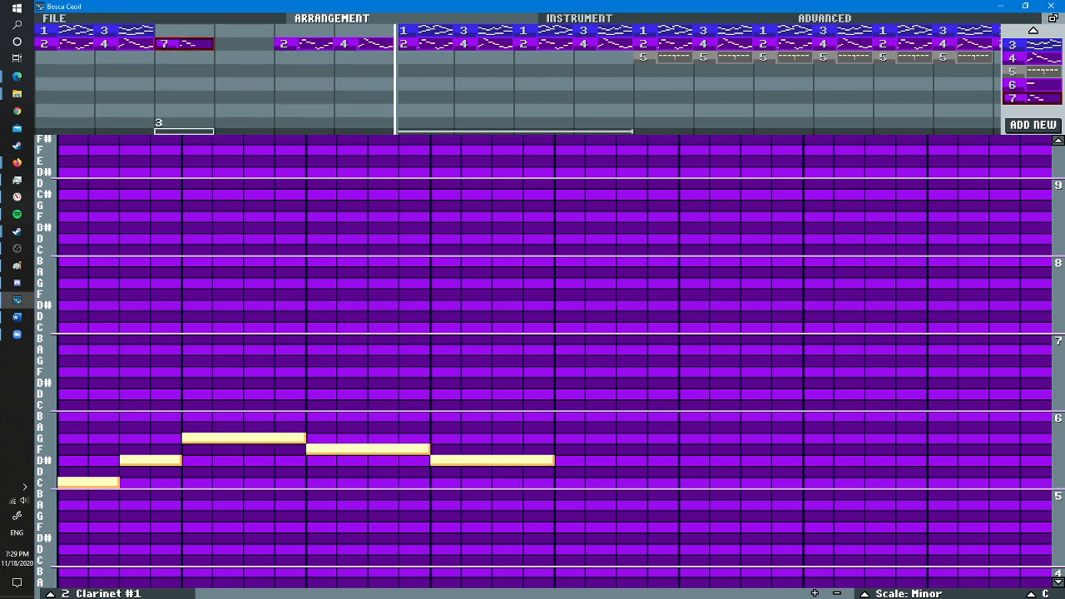
- Loop bar three and play the minor clarinet melody, then open clarinet pattern 2 to compare its notes
left_click(186, 130)
key("space")
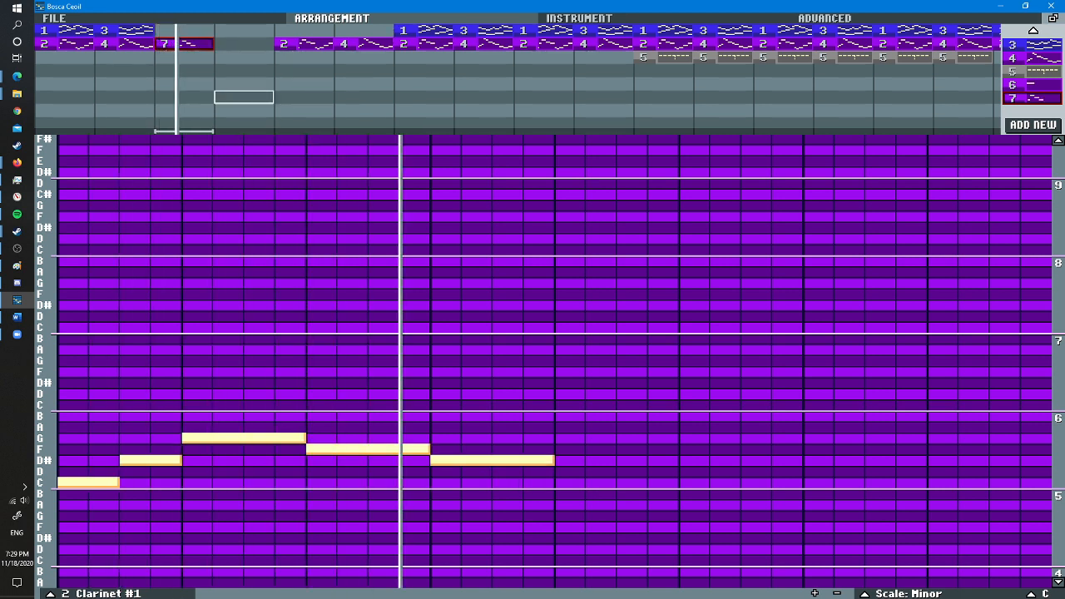
left_click(304, 43)
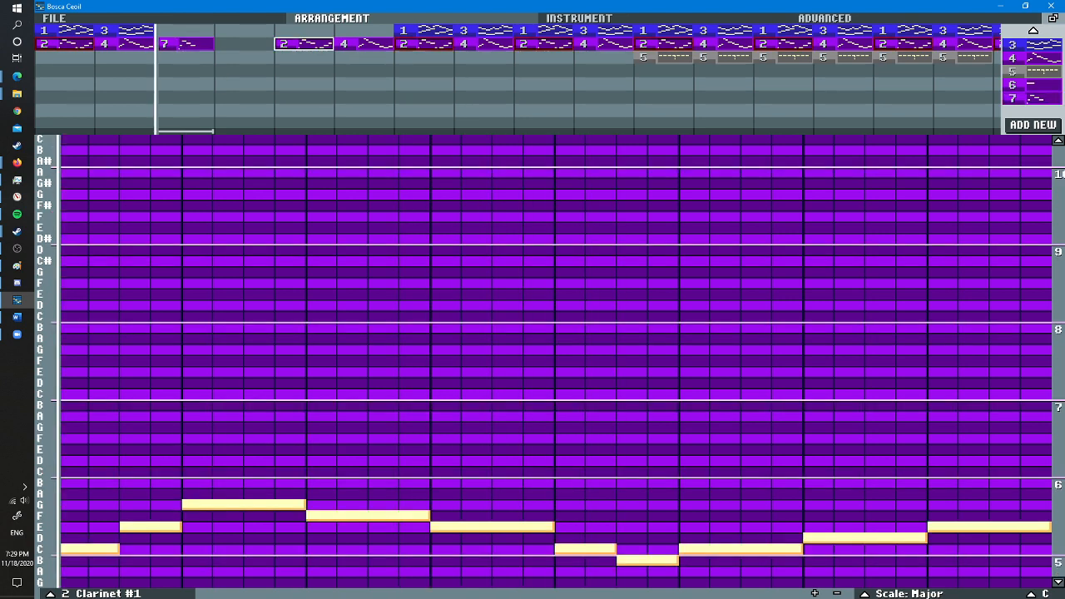
- Complete the minor melody in clarinet pattern 7 with C and B two steps long, then C, D and D# four steps each, and play it
left_click(184, 44)
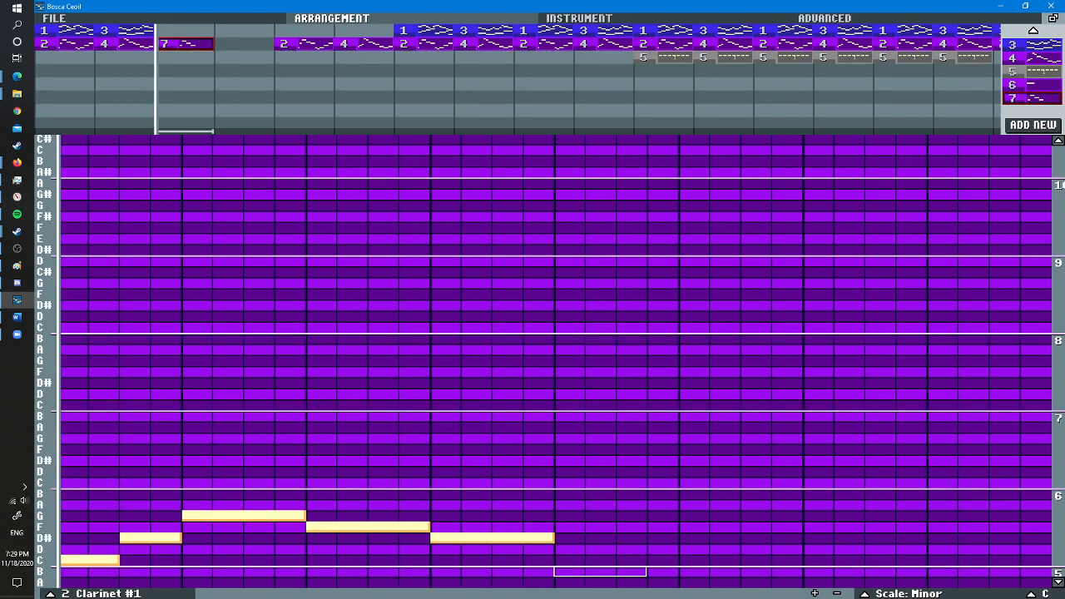
left_click(624, 571)
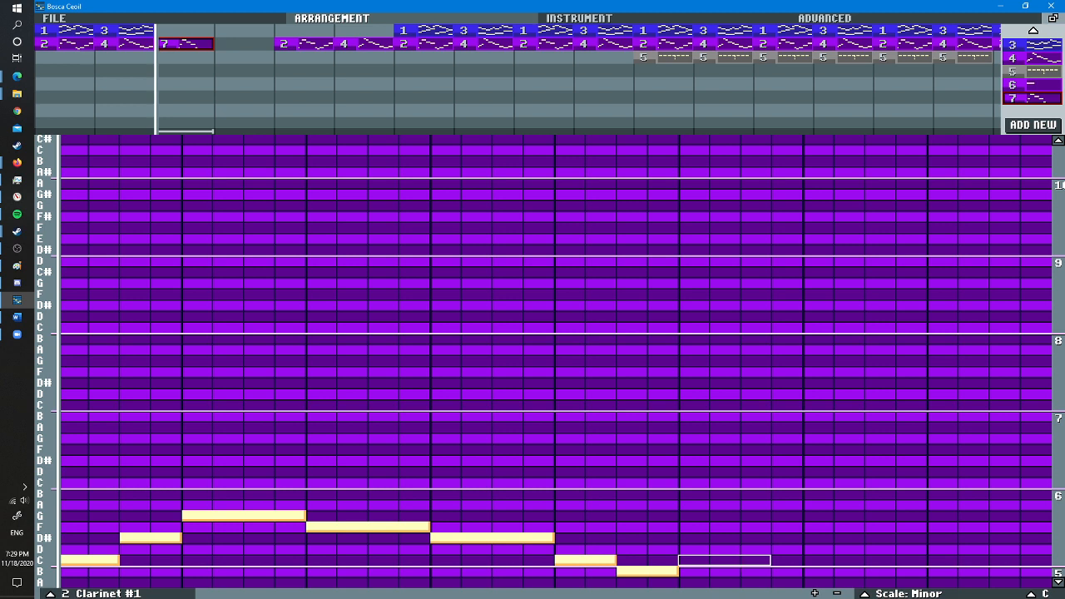
scroll(691, 560, "up", 1)
left_click(690, 560)
left_click(815, 548)
left_click(939, 537)
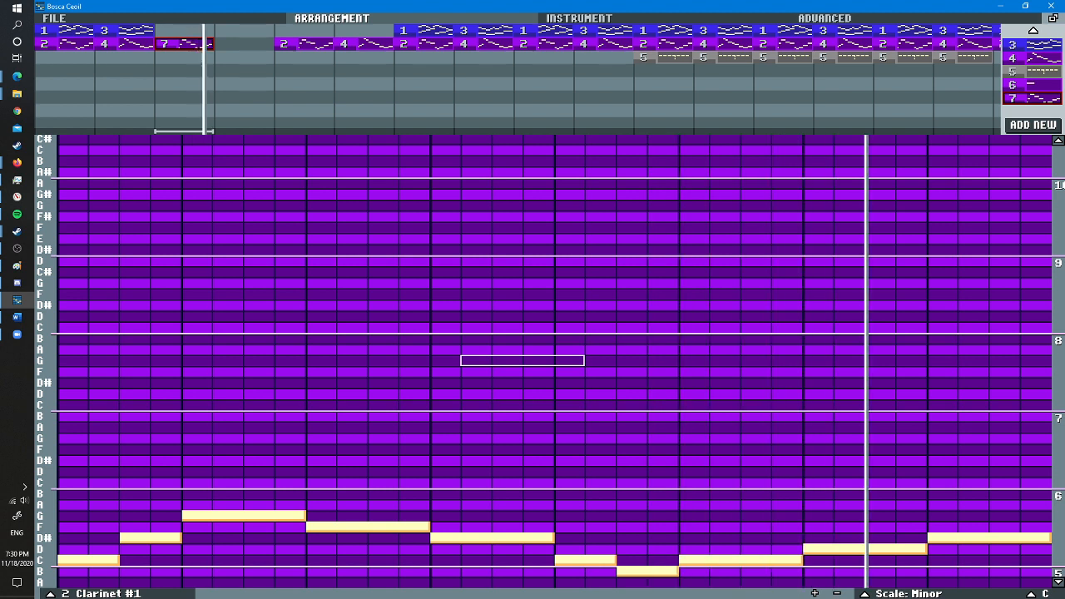
key("space")
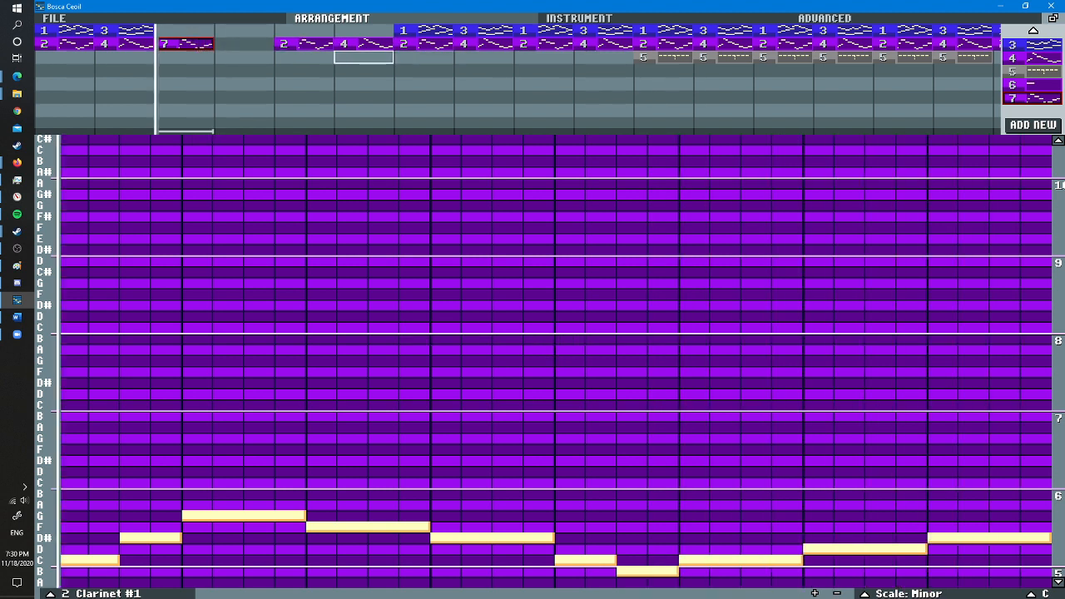
- Add a new clarinet pattern to bar four of the clarinet row and set its scale to Minor
left_click(363, 43)
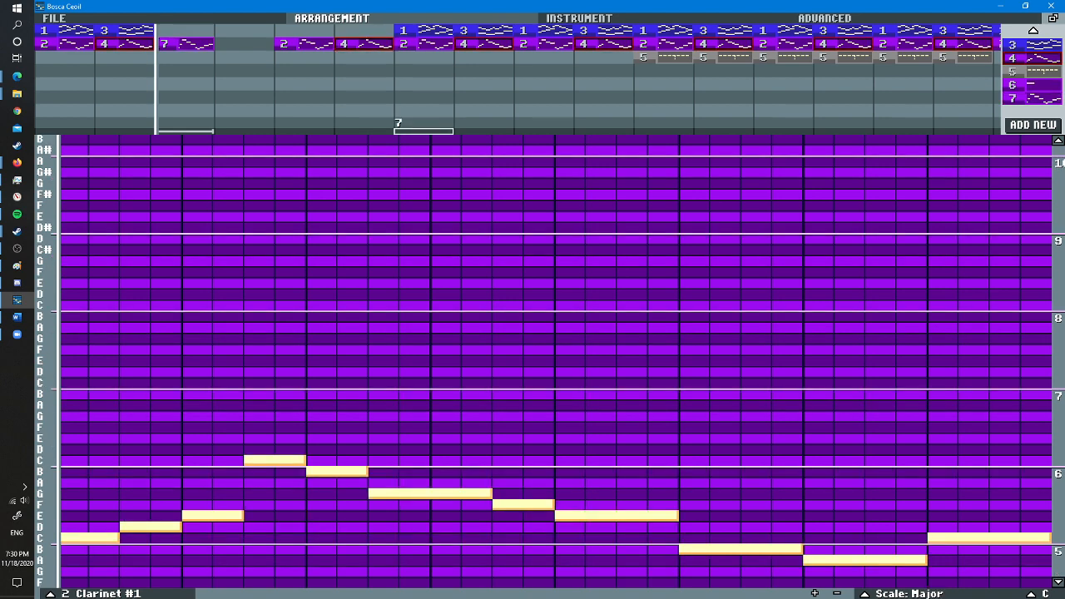
left_click(1032, 98)
left_click(1032, 125)
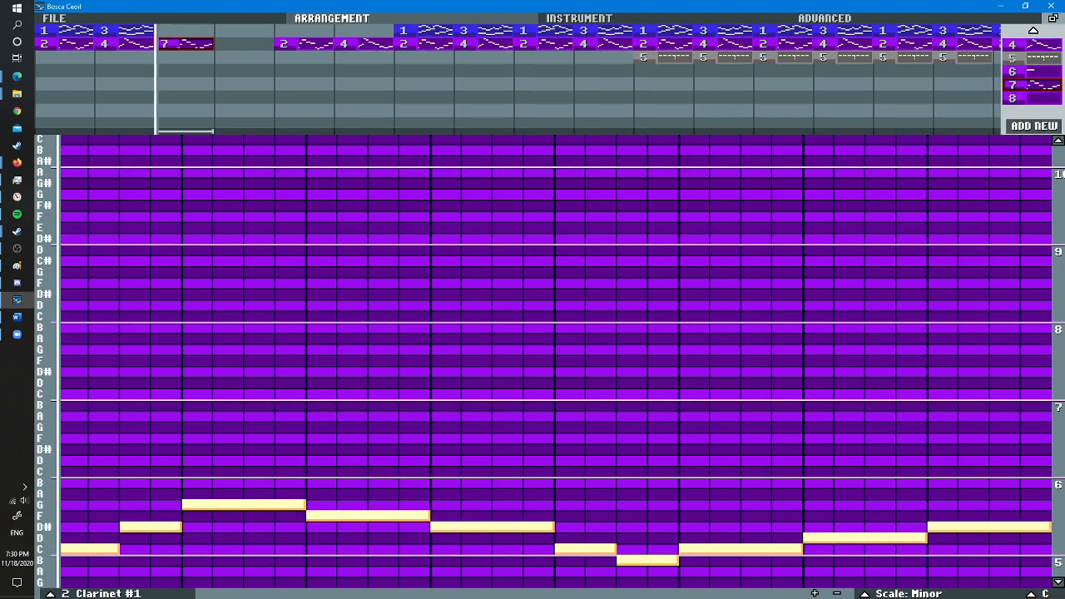
left_click(1031, 98)
left_click_drag(1031, 98, 224, 43)
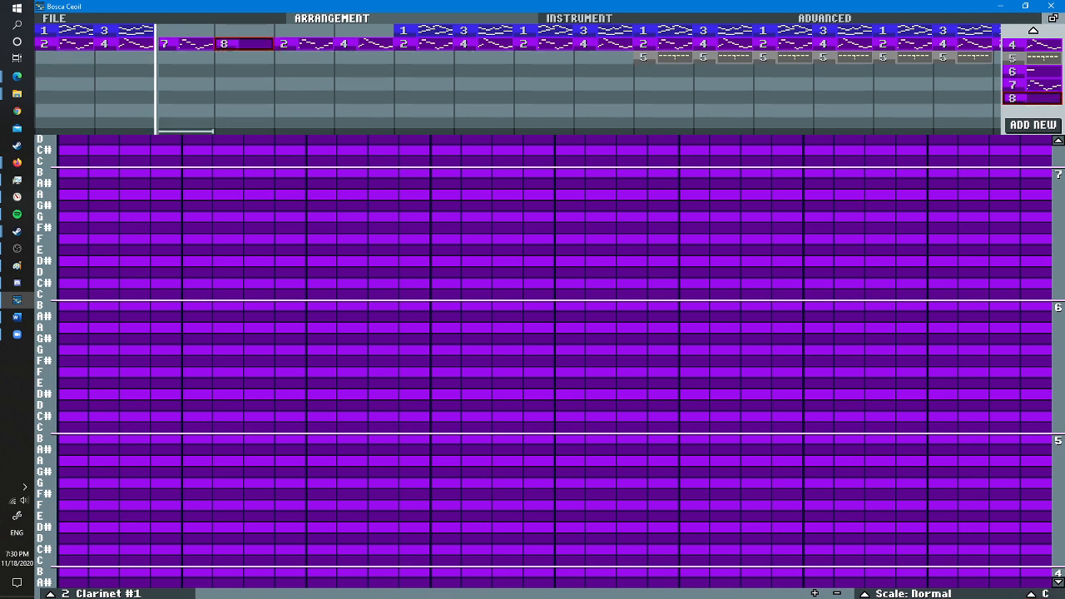
left_click(912, 594)
left_click(898, 360)
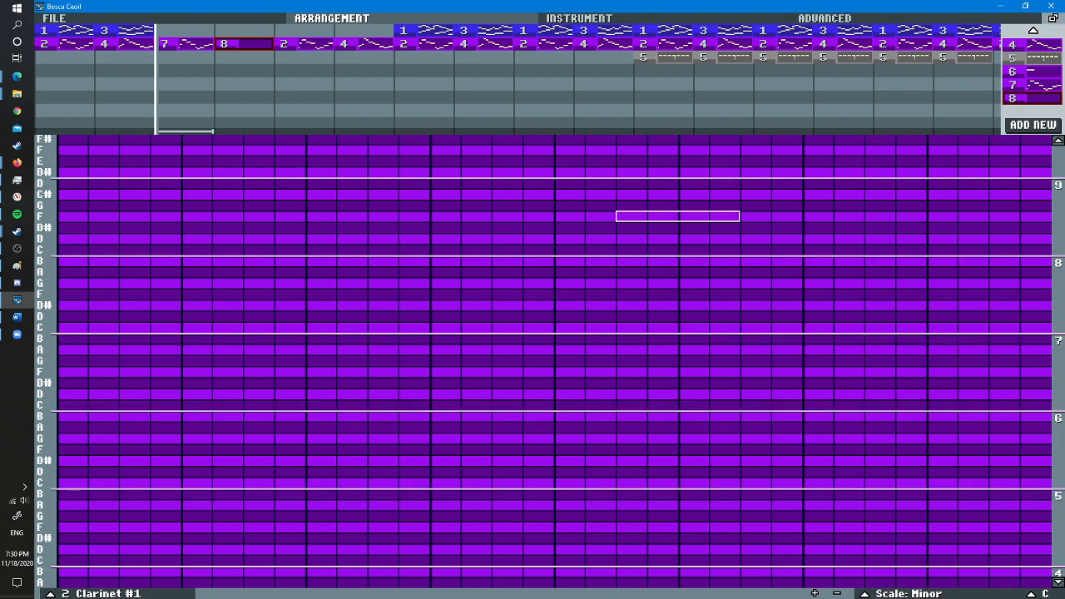
- Using pattern 4 as reference, enter consecutive notes C, D, D# and the C above in pattern 8, each two steps long
left_click(364, 43)
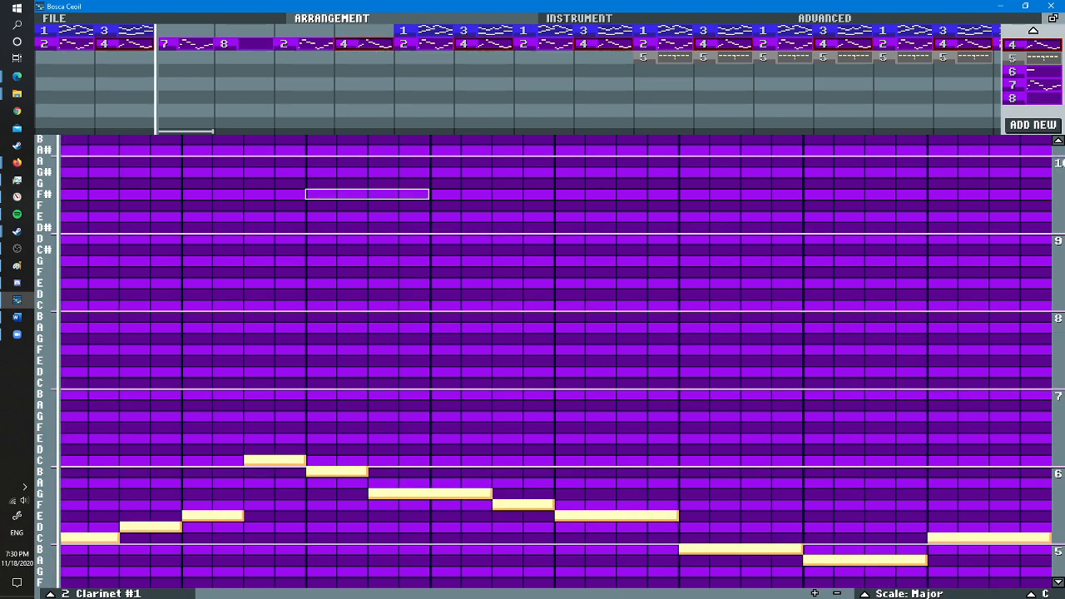
left_click(243, 43)
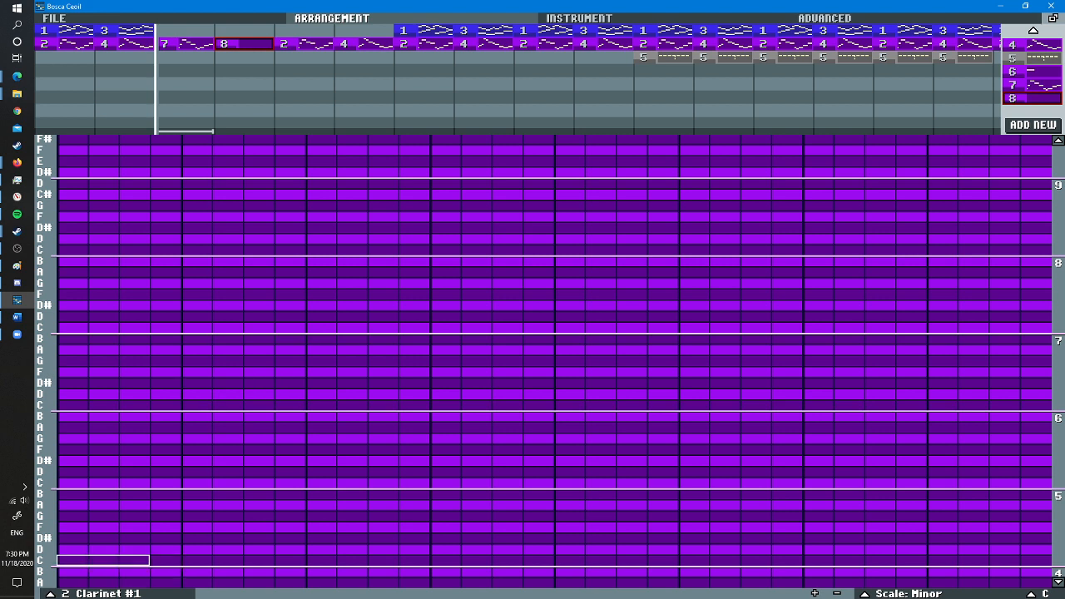
left_click(74, 560)
left_click(135, 548)
left_click(197, 537)
left_click(259, 481)
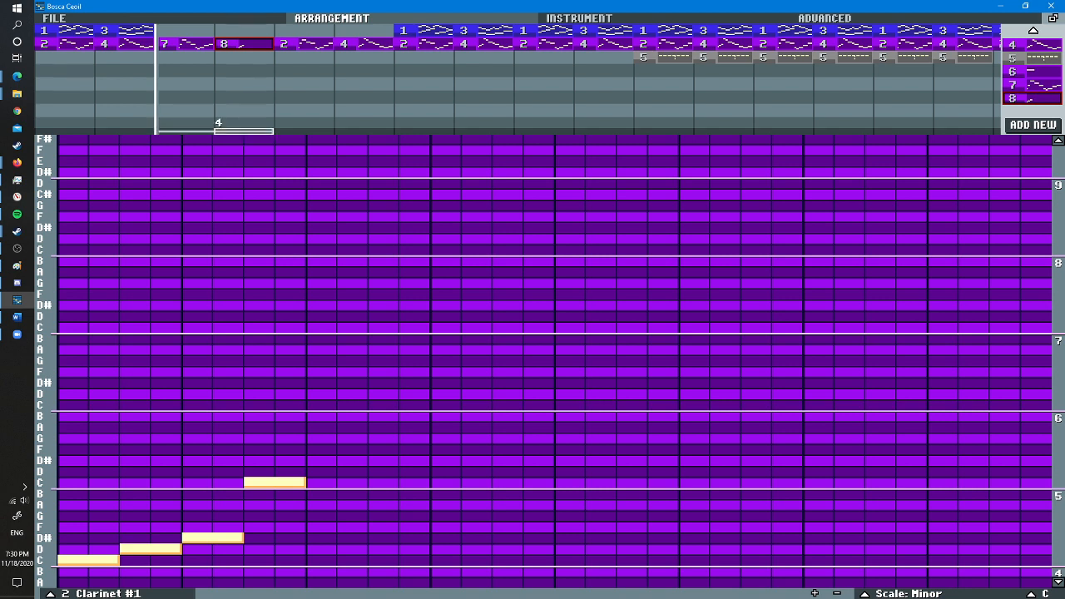
- Check pattern 4 again and continue pattern 8 with B two steps, A four steps, G two steps and F four steps long
left_click(363, 43)
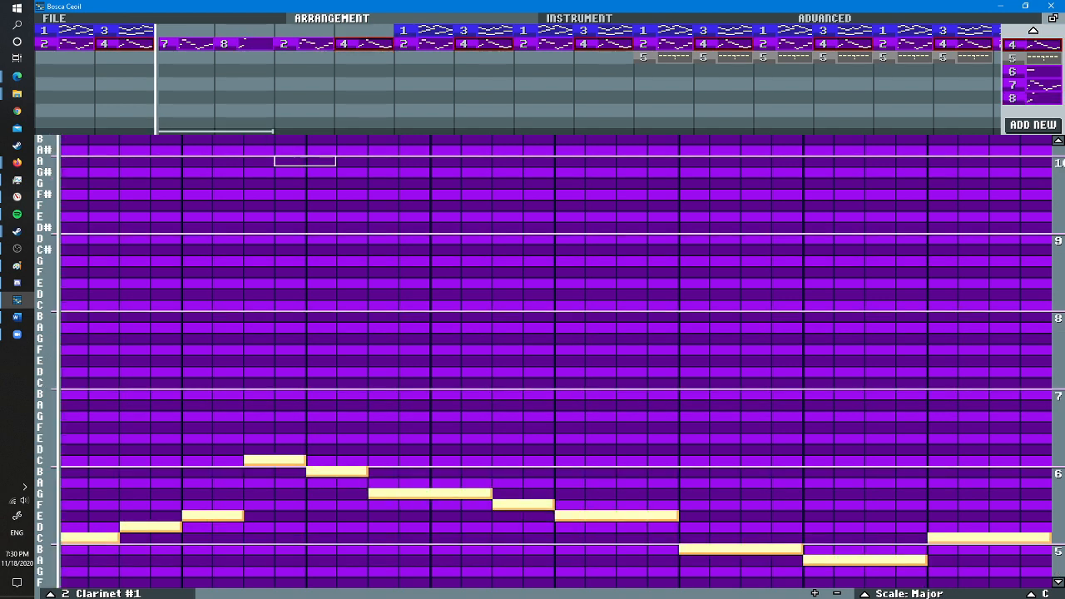
left_click(242, 43)
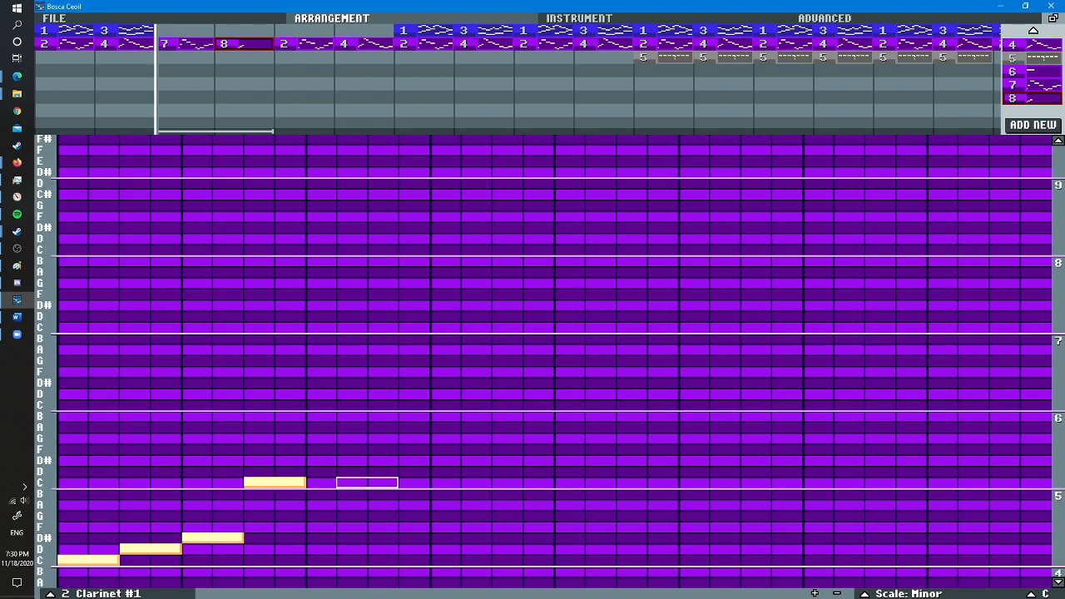
left_click(336, 493)
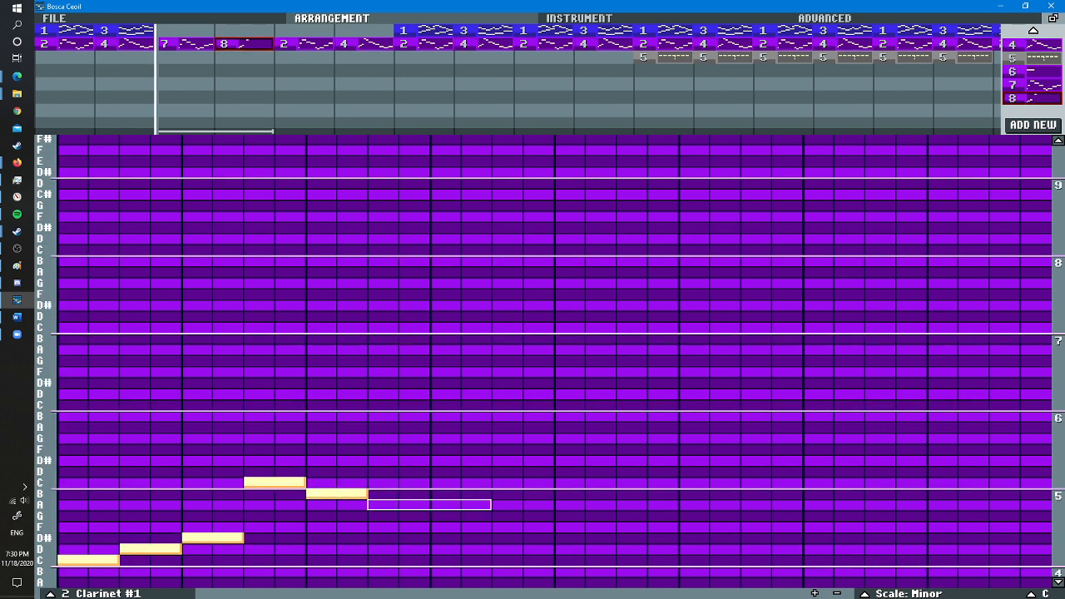
left_click(428, 504)
left_click(521, 515)
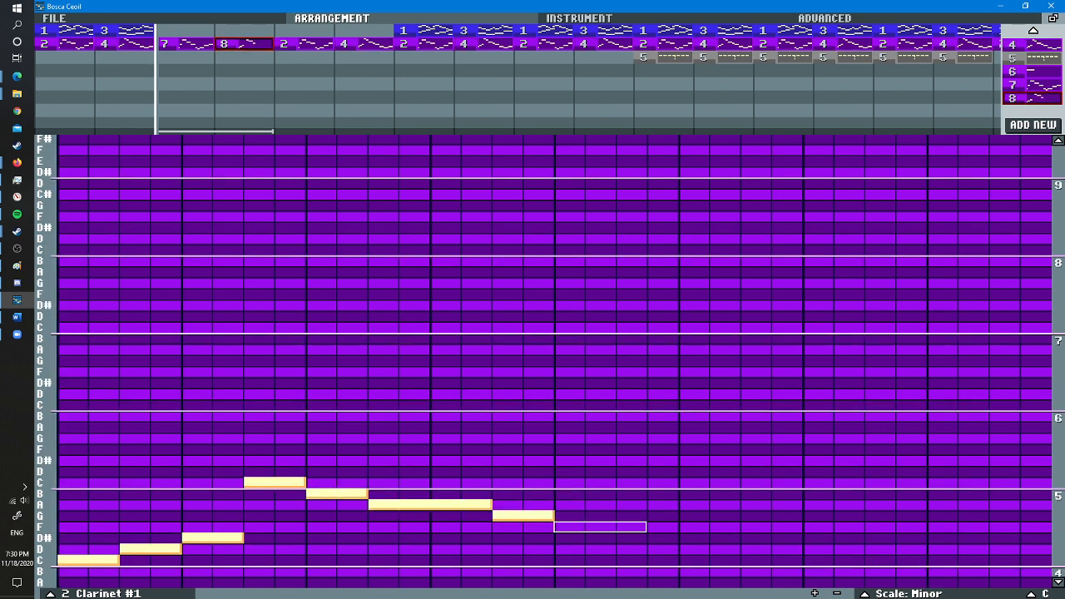
left_click(615, 526)
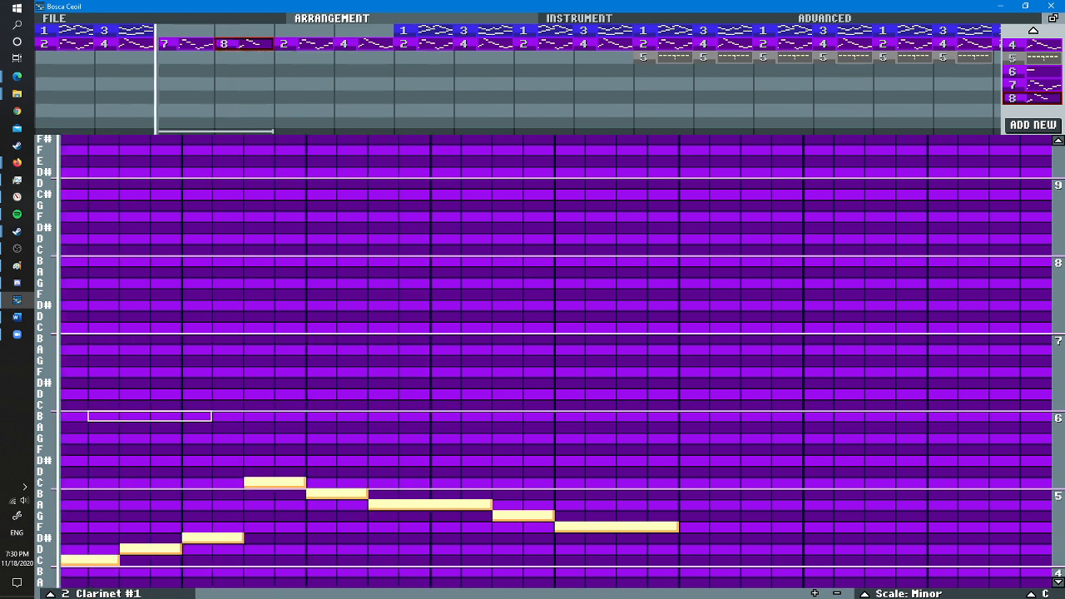
- Recheck pattern 4 and re-enter the first five notes of pattern 8 an octave higher: C, D, D#, upper C and B, two steps each
left_click(364, 44)
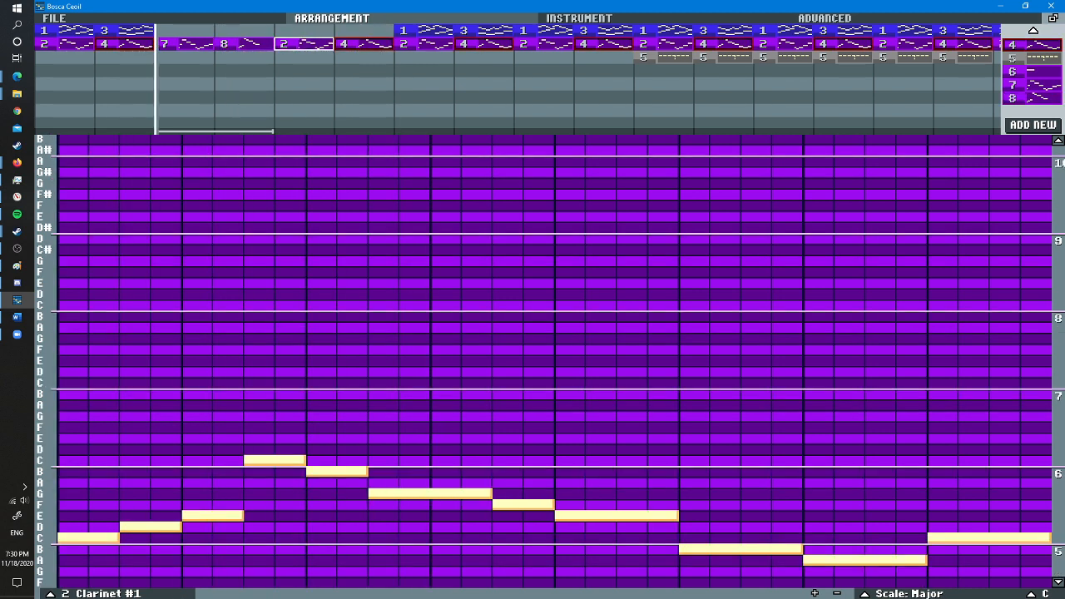
left_click(243, 43)
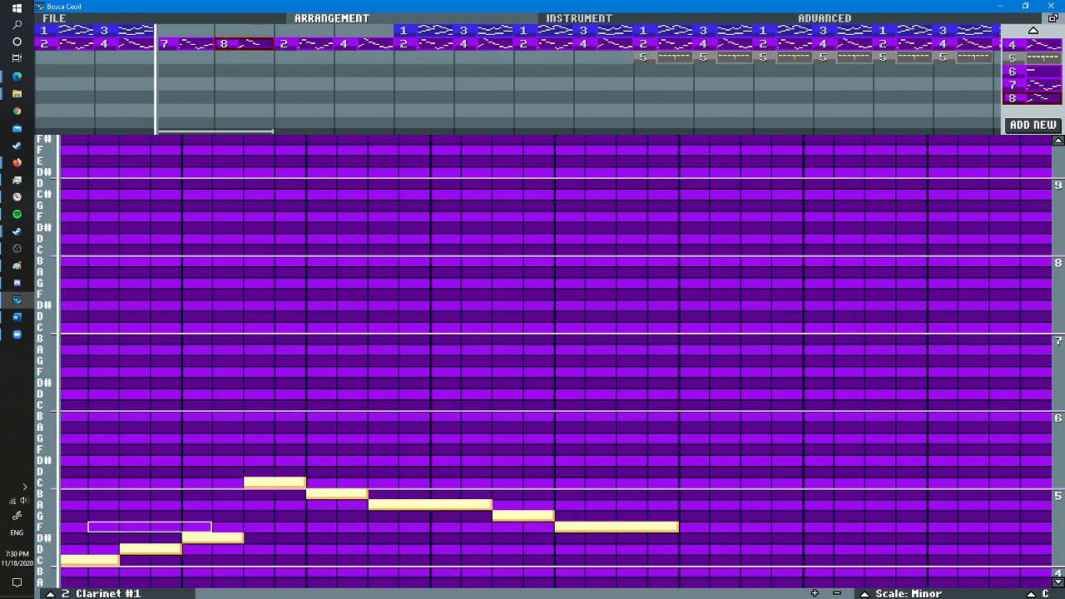
left_click(67, 482)
left_click(127, 471)
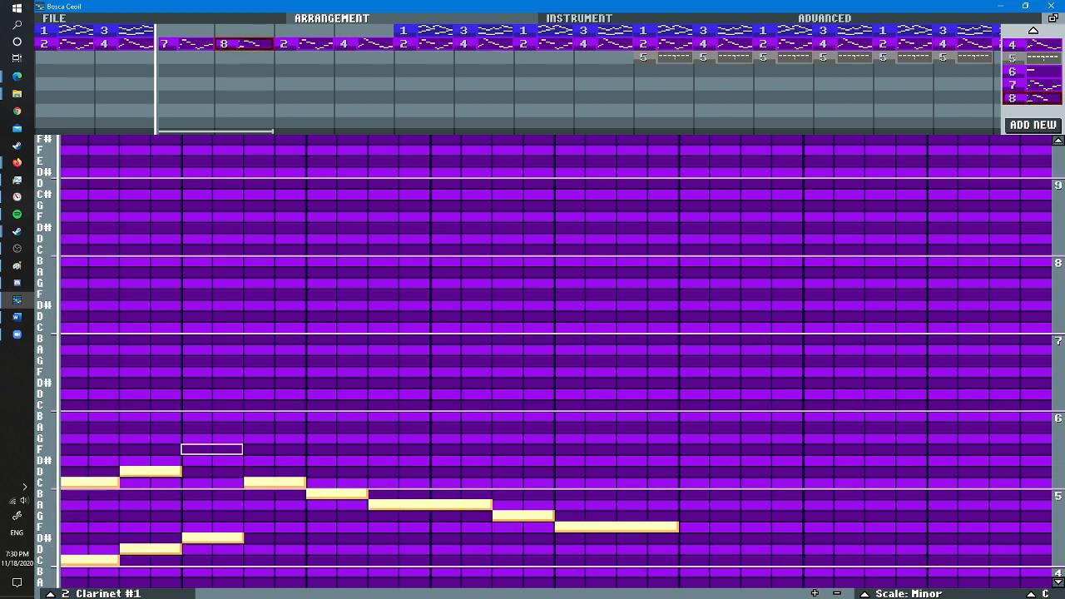
left_click(190, 460)
left_click(251, 405)
left_click(312, 415)
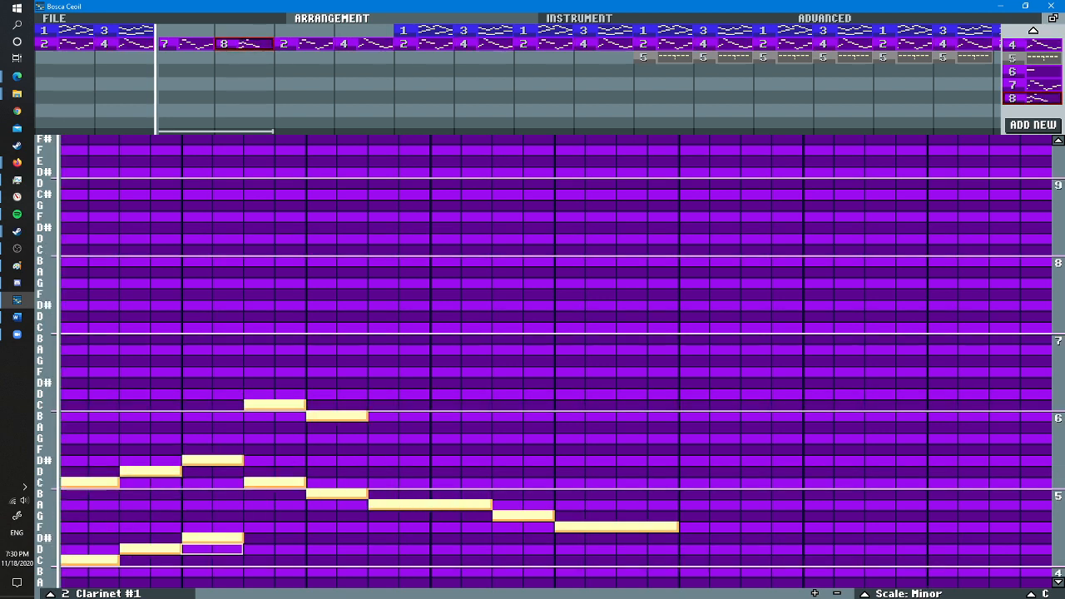
- Delete the lower-octave duplicates of the first five notes, C, D, D#, C and B, from pattern 8
right_click(188, 537)
right_click(127, 548)
right_click(67, 559)
right_click(249, 482)
right_click(313, 494)
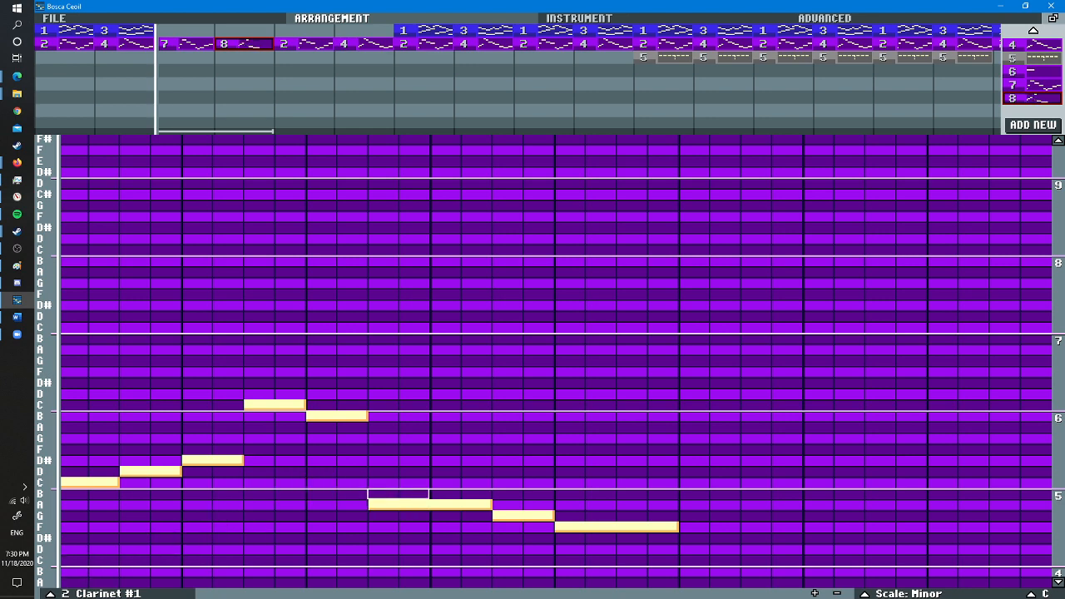
- Following pattern 4, replace the low A, G and F in pattern 8 with G four steps, F two steps and D# four steps long
left_click(291, 43)
left_click(349, 44)
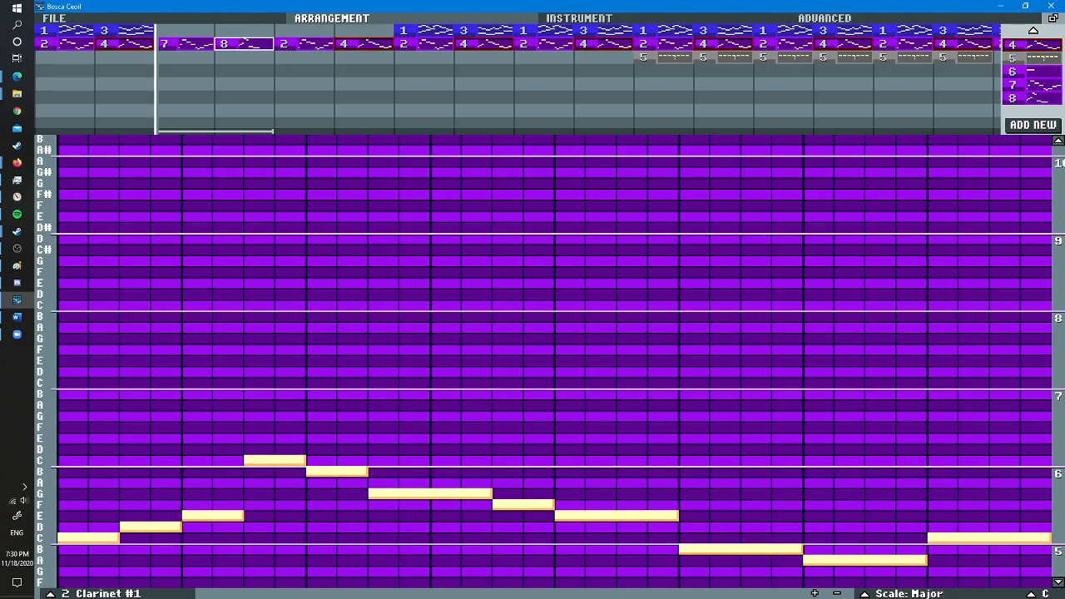
left_click(242, 43)
scroll(378, 483, "up", 2)
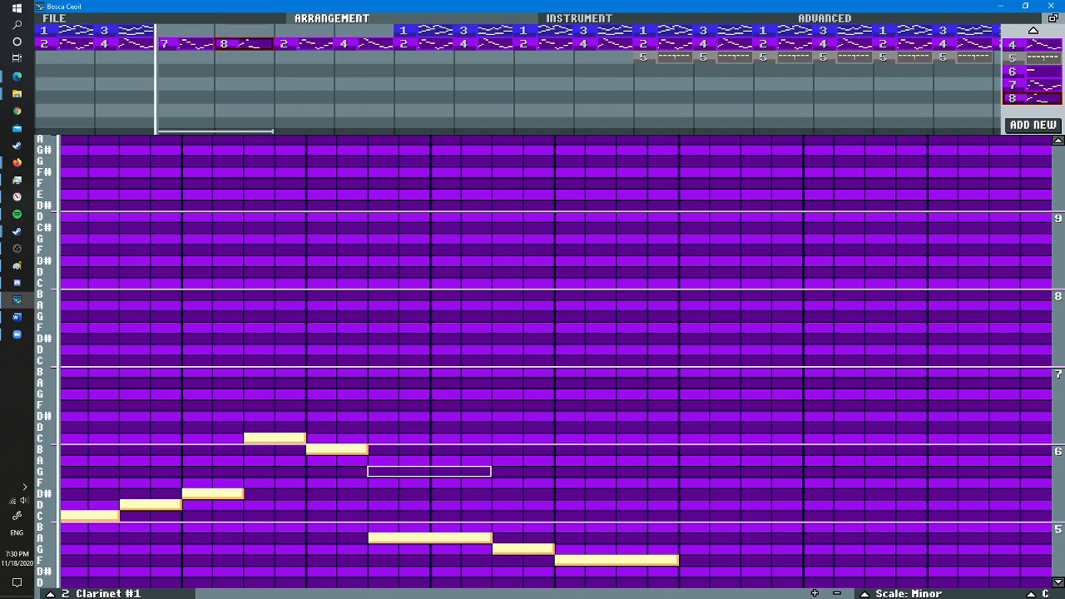
left_click(378, 471)
right_click(391, 538)
right_click(499, 549)
right_click(587, 559)
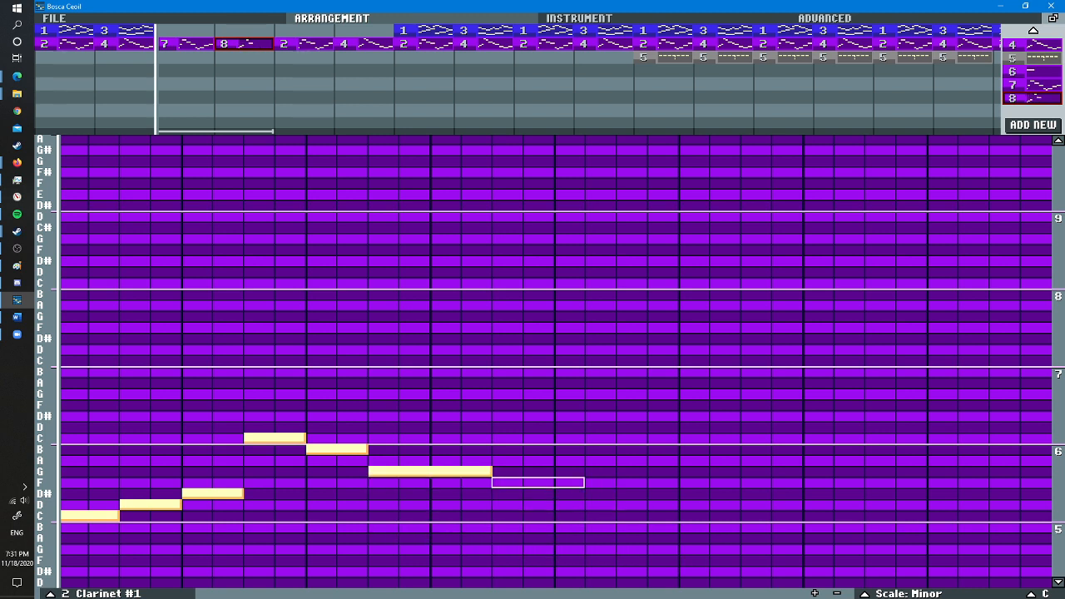
left_click(499, 482)
left_click(559, 493)
- Play the looped minor melody and finish pattern 8 with a D four steps long and a C eight steps long
key("space")
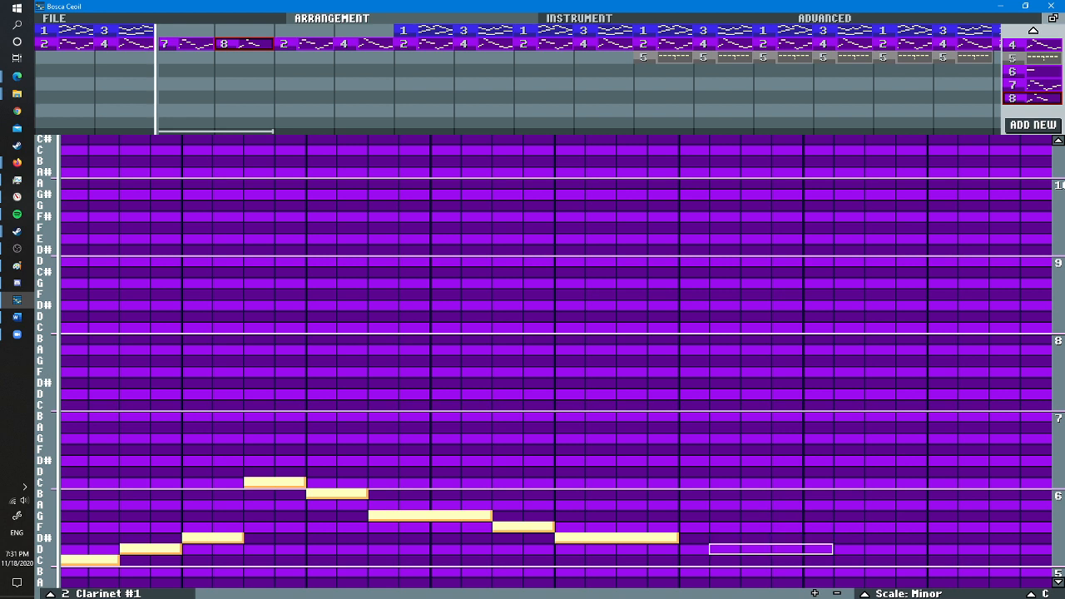
left_click(682, 549)
left_click(805, 560)
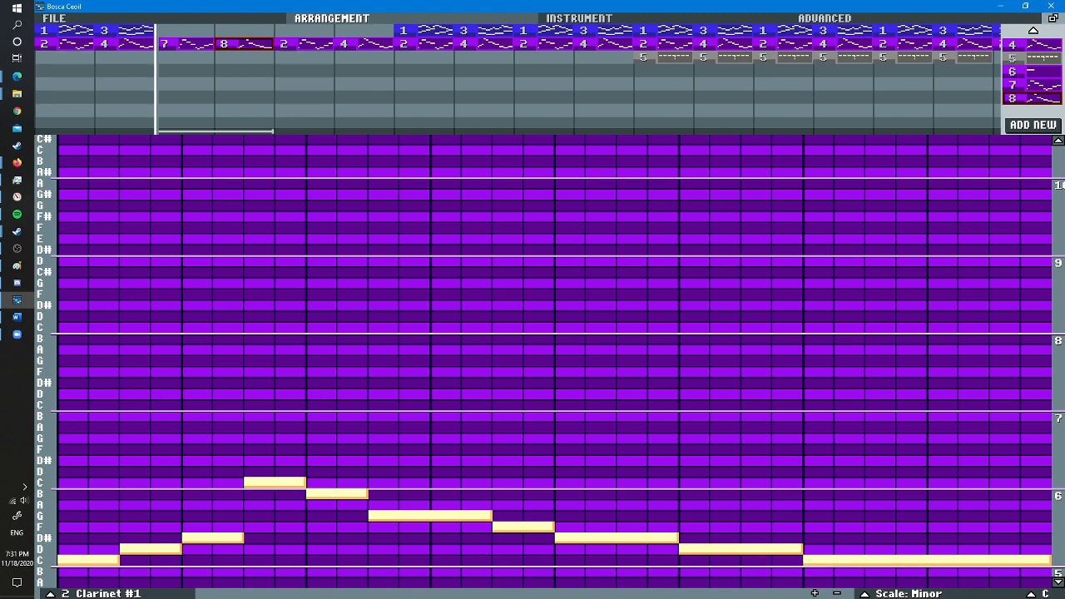
scroll(549, 499, "down", 5)
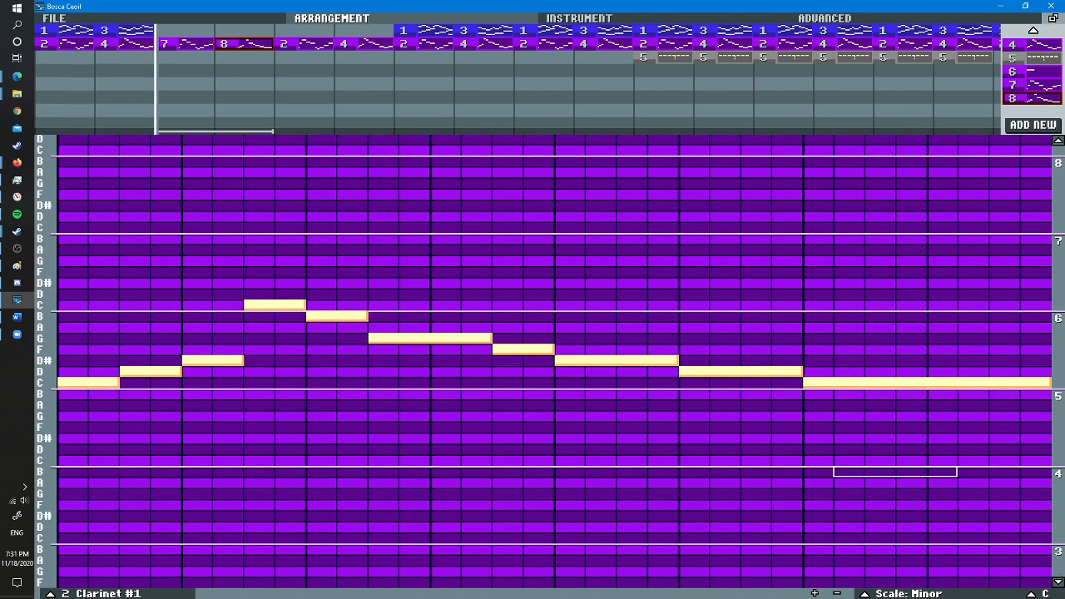